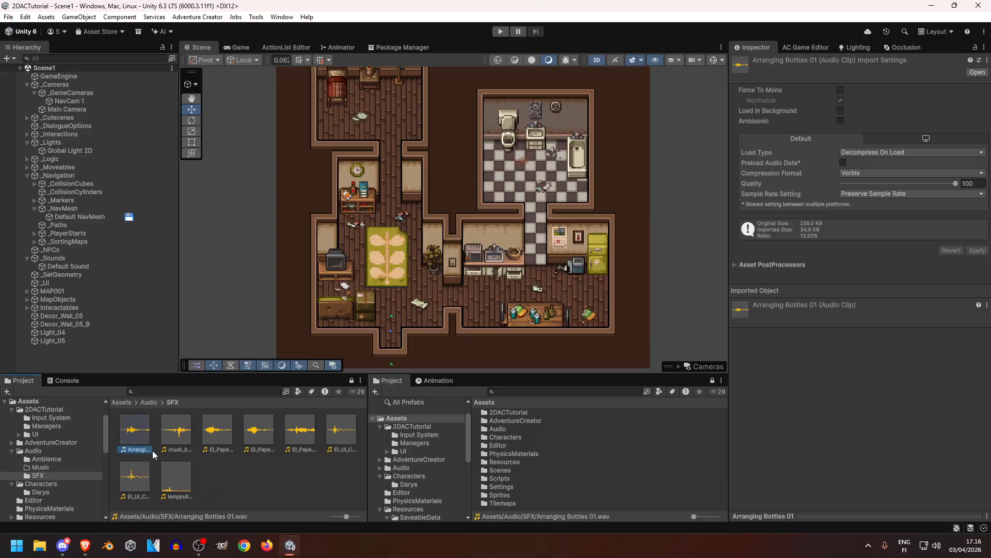
Step: Open the Audio/Ambience folder and review the fridge-hum clip's import settings, including its Load Type options
left_click(148, 402)
double_click(134, 431)
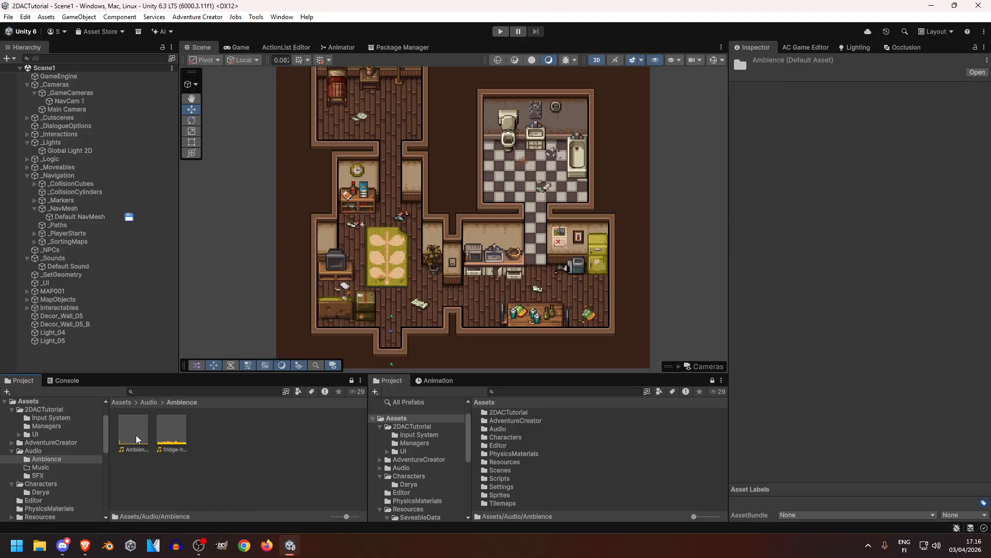
left_click(135, 431)
left_click(184, 436)
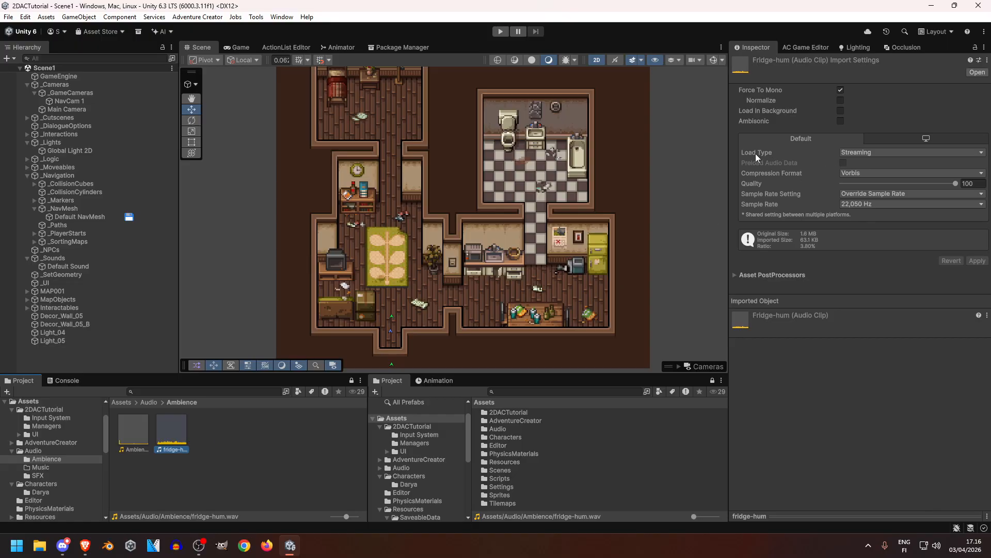
left_click(877, 152)
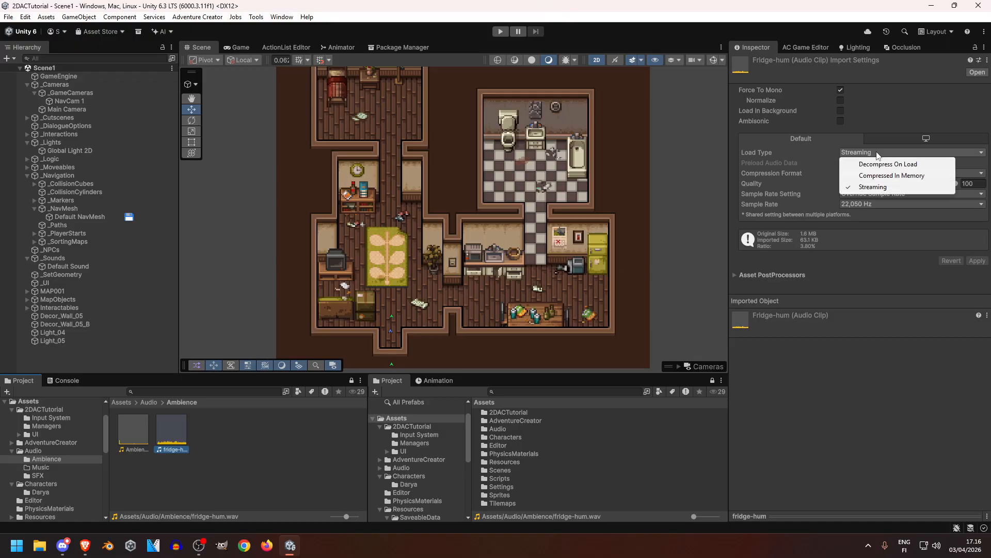
left_click(262, 472)
Step: Review the Arranging Bottles 01 clip in the Audio/SFX folder, checking its Compression Format and Sample Rate Setting options
left_click(148, 402)
double_click(209, 430)
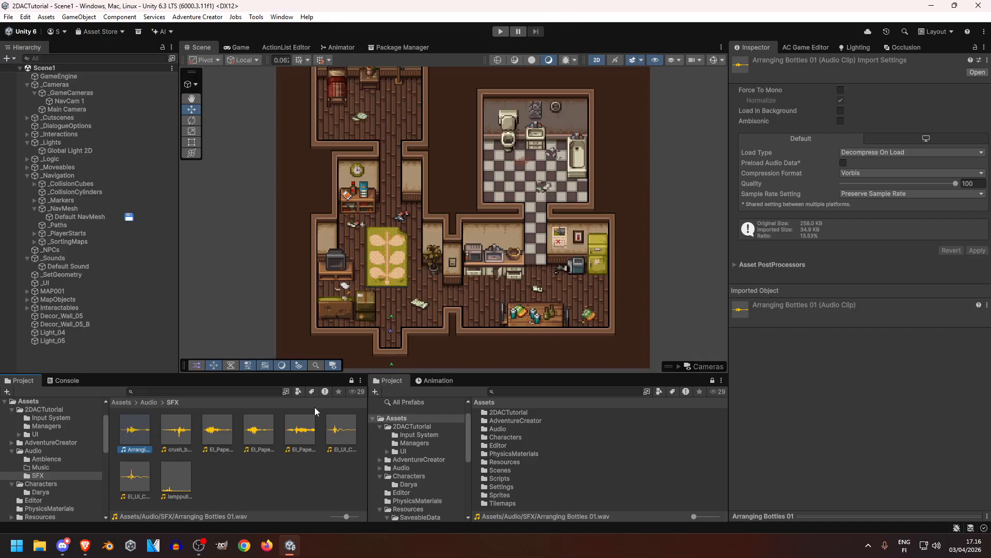
left_click(183, 440)
left_click(149, 445)
left_click(840, 175)
left_click(798, 173)
left_click(867, 194)
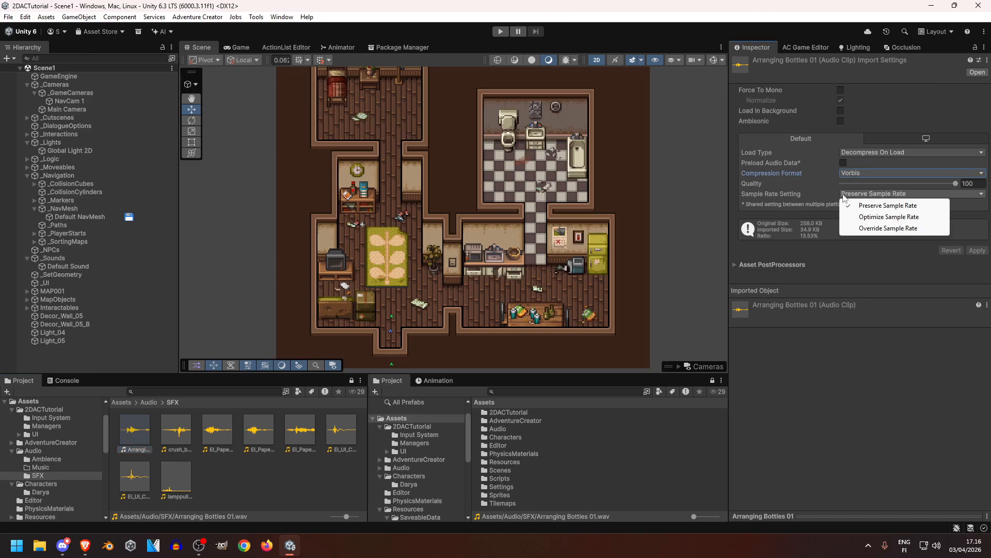
left_click(808, 193)
left_click(866, 196)
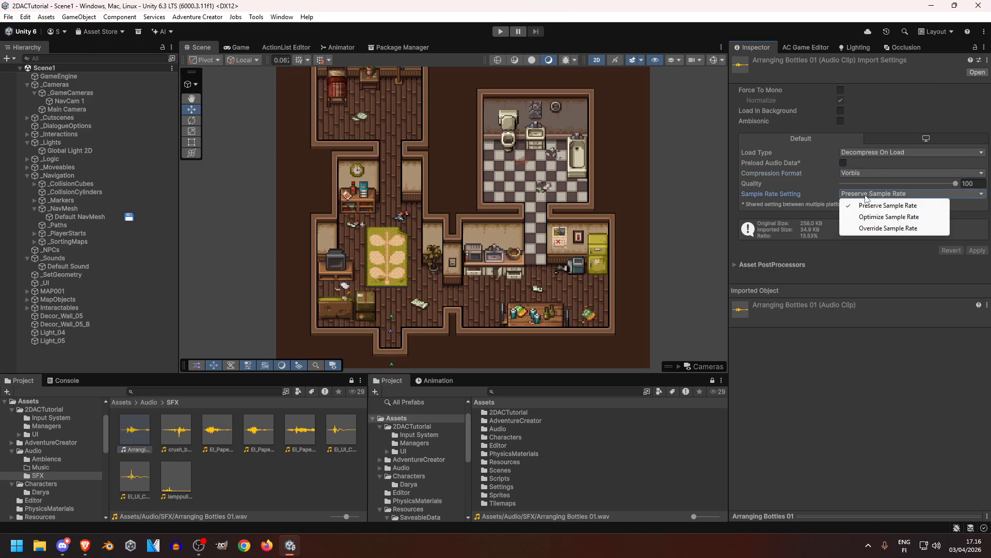
left_click(783, 195)
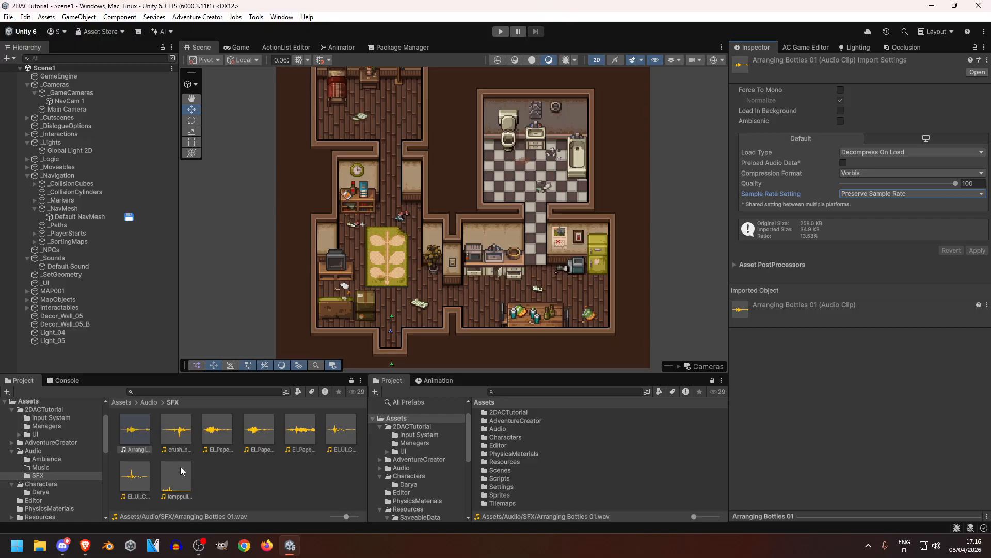
Step: Open the Darya prefab from the Characters/Darya folder for editing after checking its Footstep sounds component
middle_click_drag(449, 152, 465, 122)
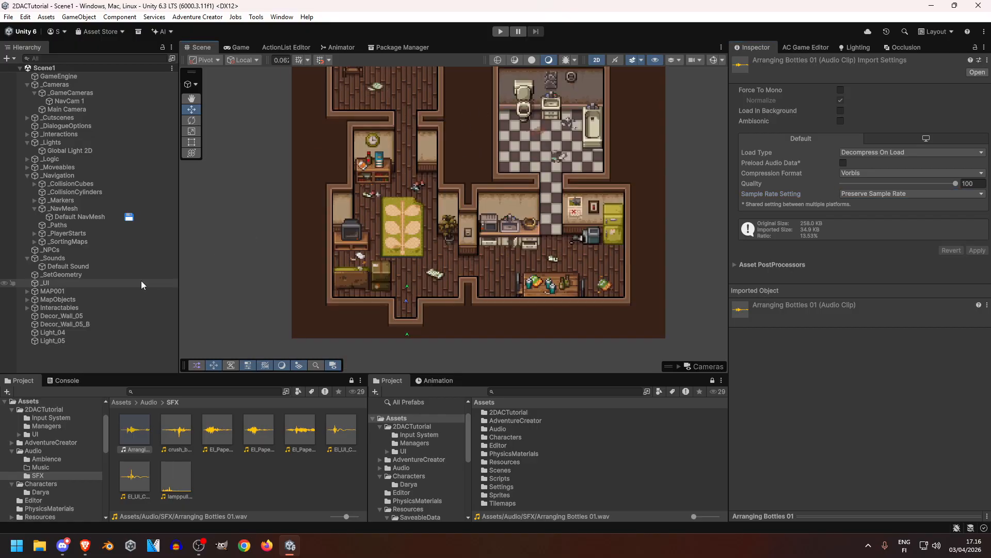
double_click(507, 436)
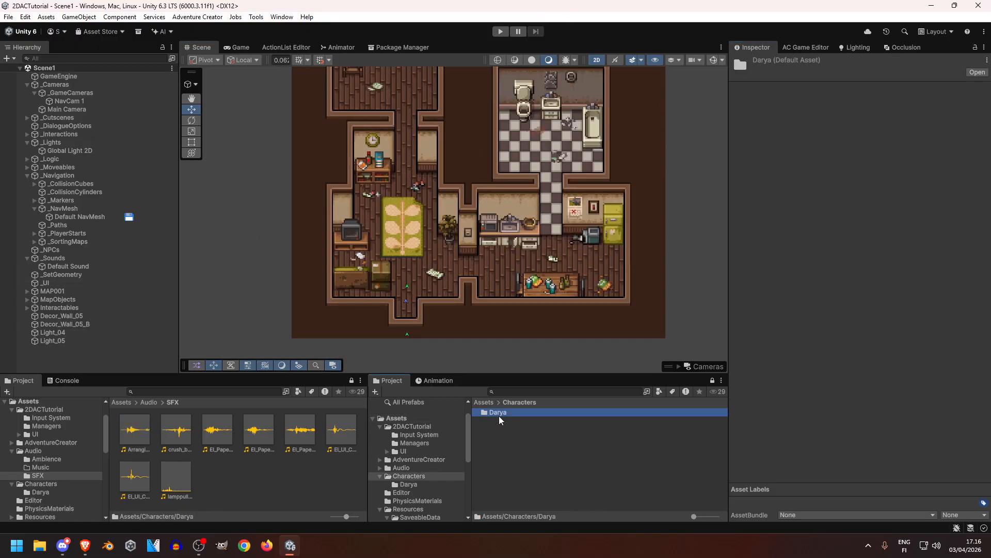
double_click(499, 412)
left_click(499, 413)
scroll(785, 253, "down", 15)
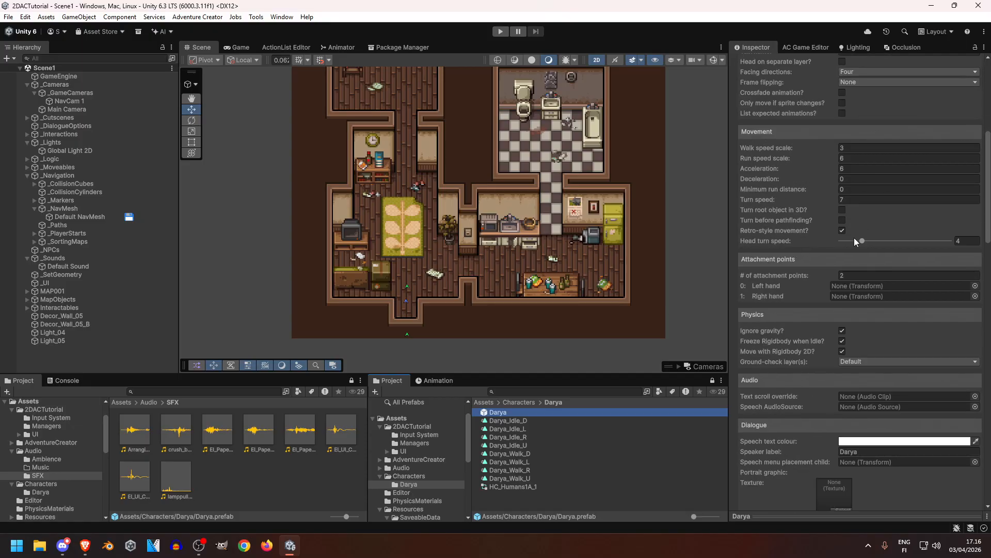
scroll(790, 261, "down", 5)
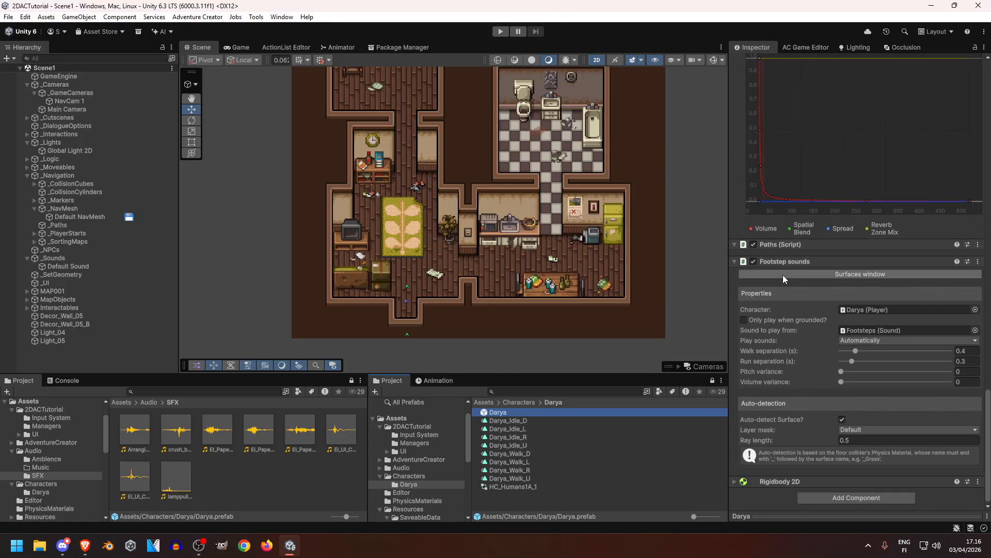
double_click(509, 412)
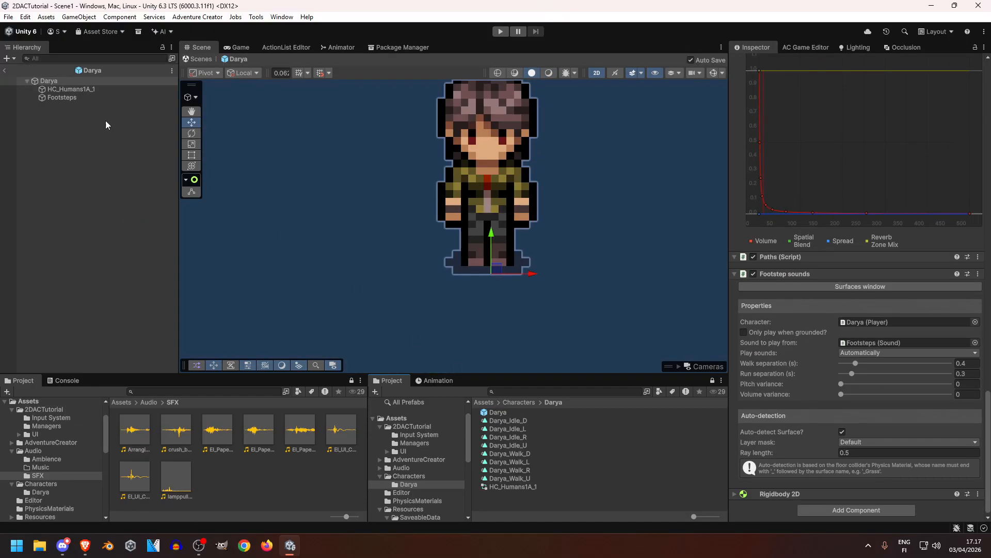
Step: Set the Sound component's relative volume to 0.3 on the prefab's Footsteps child object
left_click(55, 98)
left_click(966, 476)
type("0")
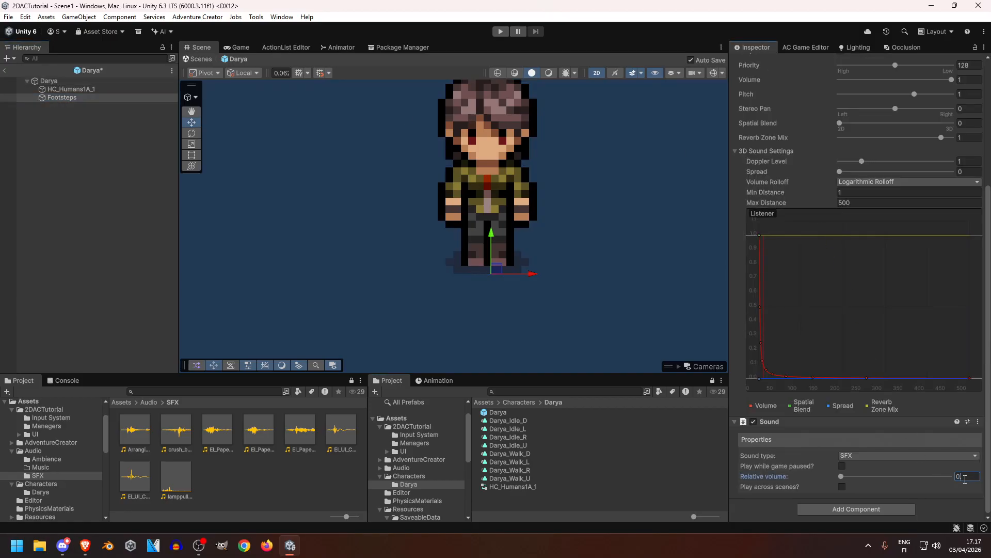
type(".3")
key("Return")
scroll(813, 385, "up", 4)
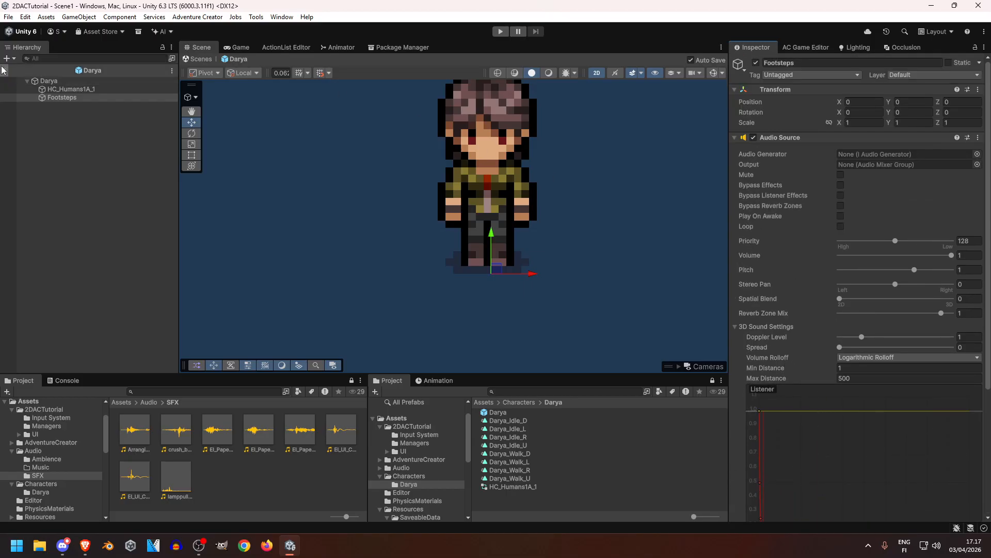
Step: Open the Surfaces window from the Footstep sounds component on the prefab's root object, Darya
left_click(78, 81)
scroll(813, 330, "down", 20)
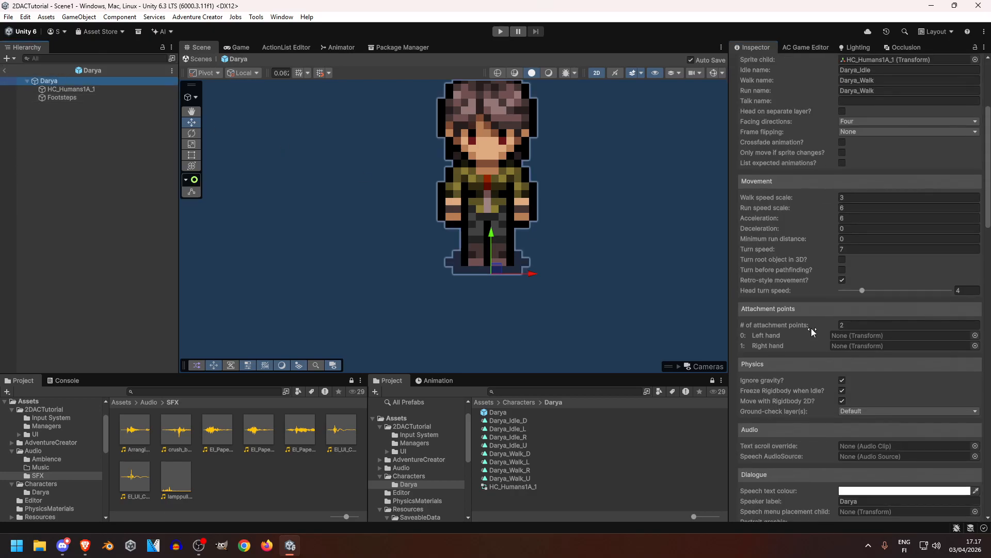
scroll(808, 324, "down", 3)
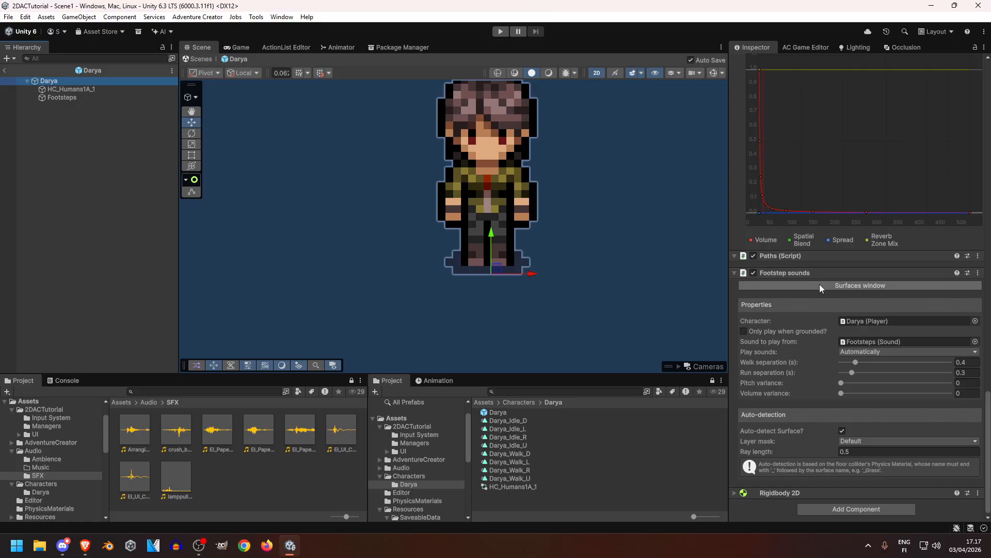
left_click(843, 286)
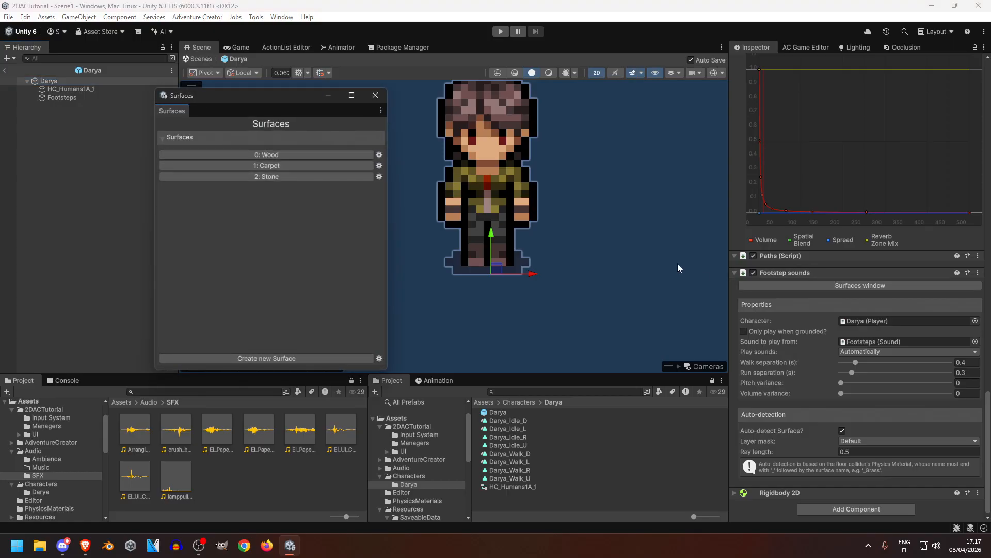
Step: Review the walk and run footstep sounds assigned to the Wood, Carpet and Stone surfaces, enlarging the Surfaces window and closing it when done
left_click(291, 155)
scroll(291, 154, "down", 2)
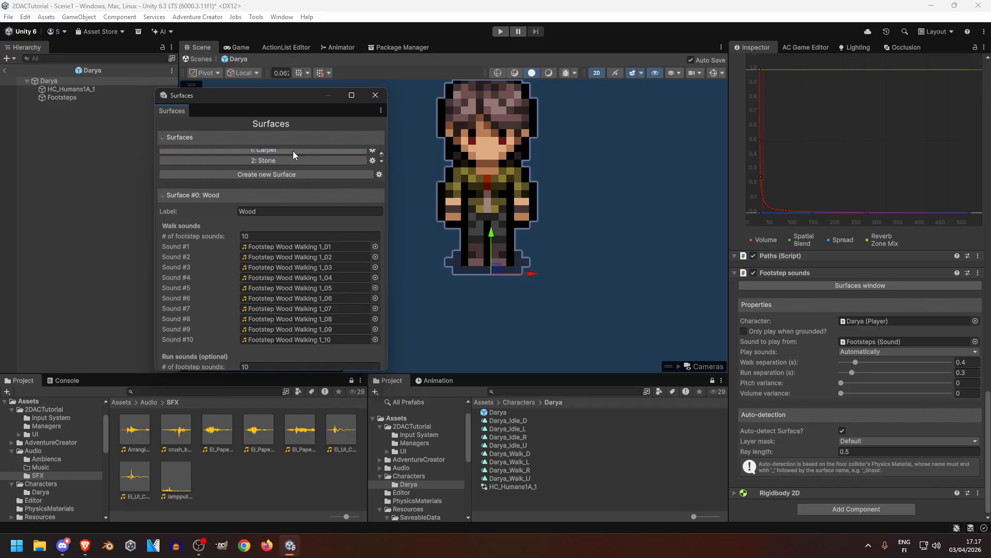
left_click(286, 160)
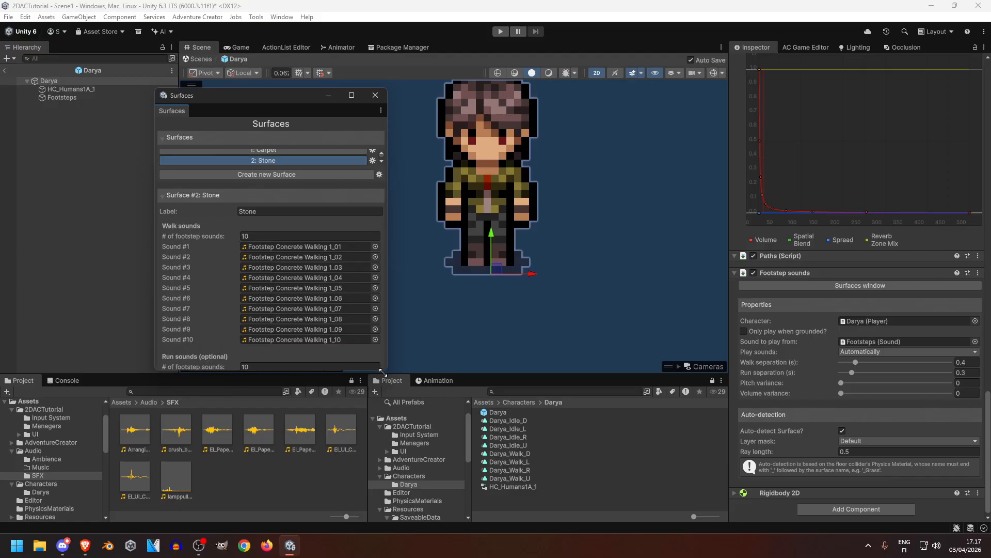
left_click_drag(386, 370, 386, 476)
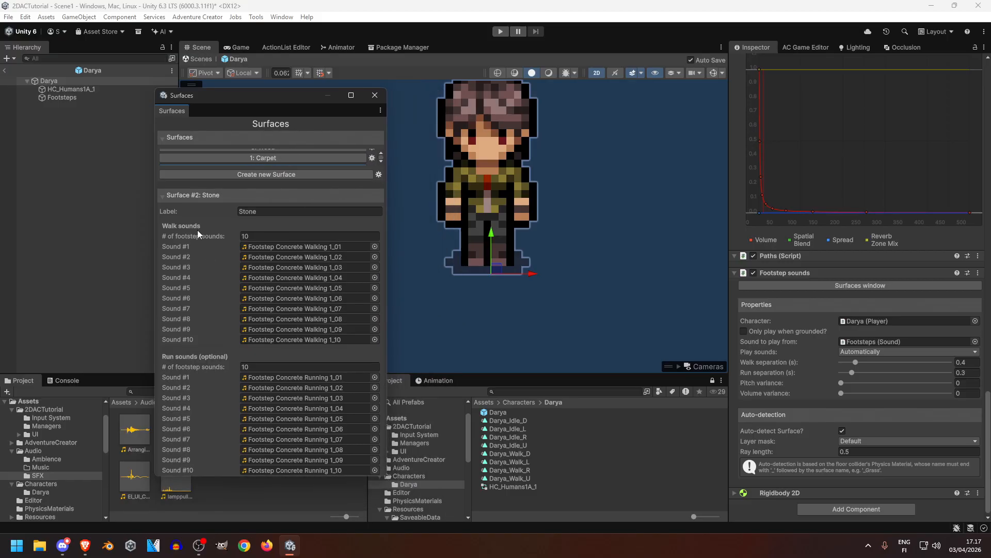
left_click(365, 159)
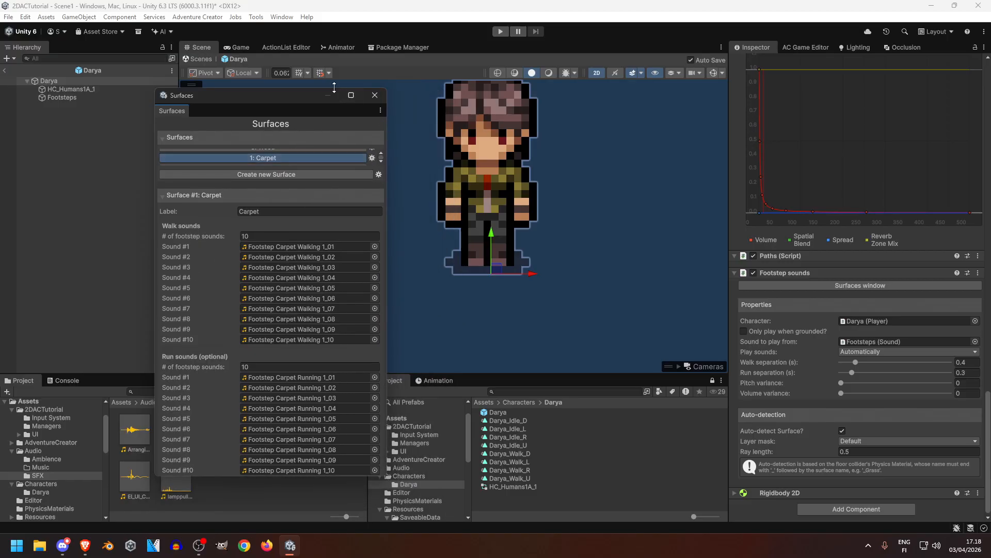
left_click_drag(334, 87, 334, 36)
left_click(280, 124)
left_click(279, 104)
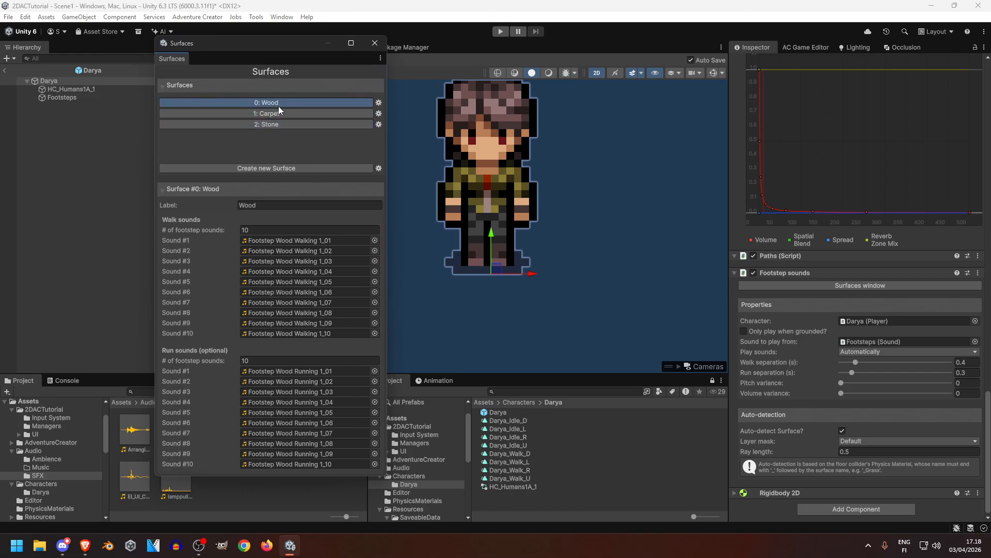
left_click(274, 124)
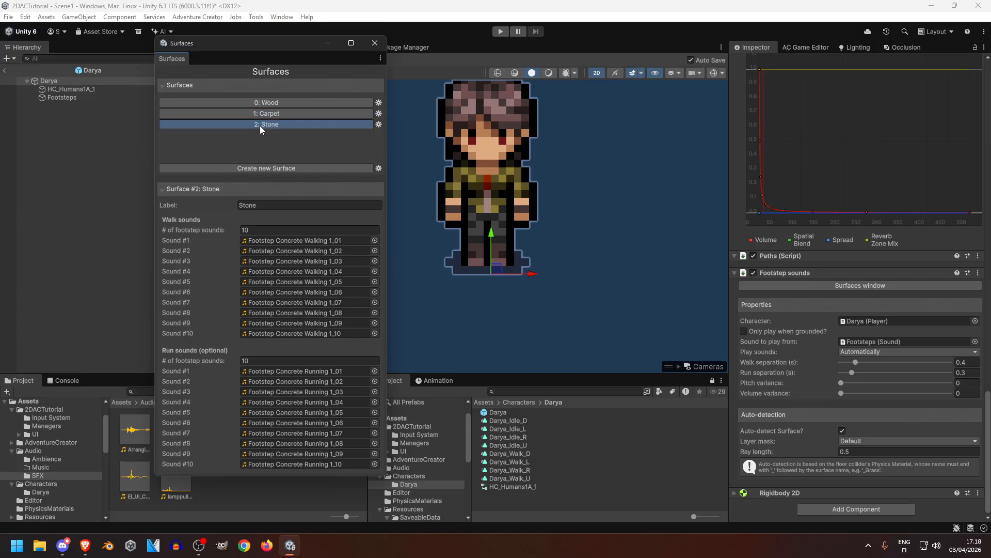
left_click(375, 43)
Step: Inspect the _Carpet, _Stone and _Wood physics materials and the layer mask options for Darya's footstep auto-detection
double_click(345, 433)
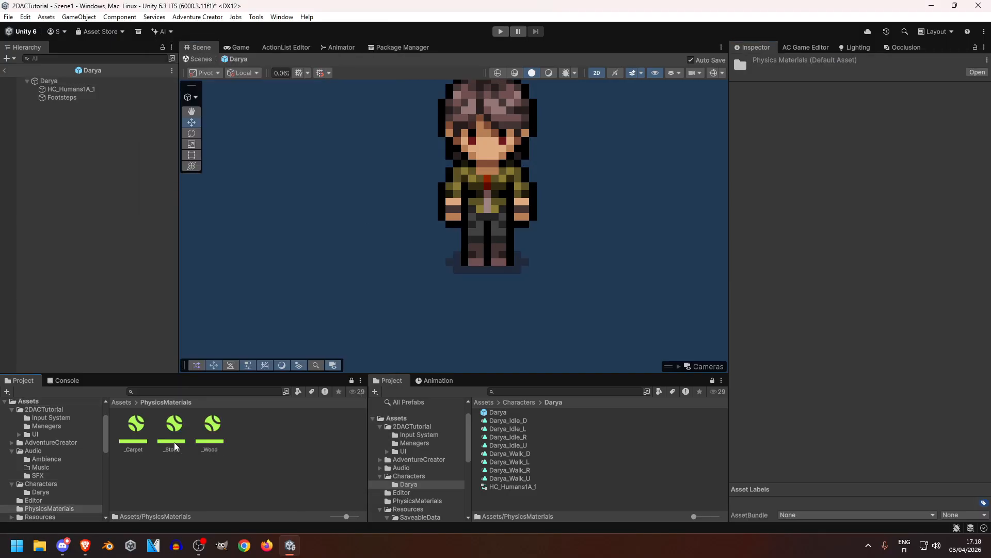
left_click(142, 444)
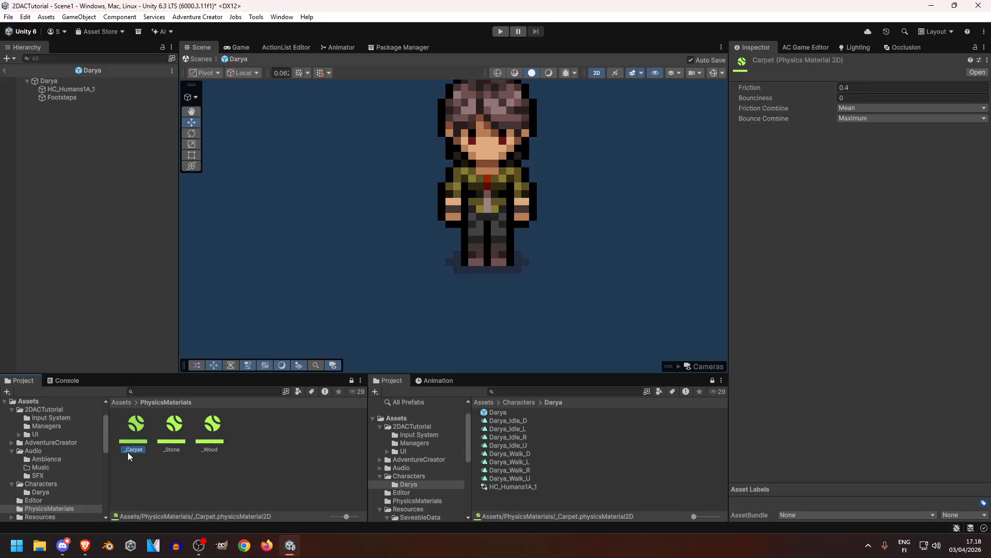
left_click(172, 450)
left_click(213, 449)
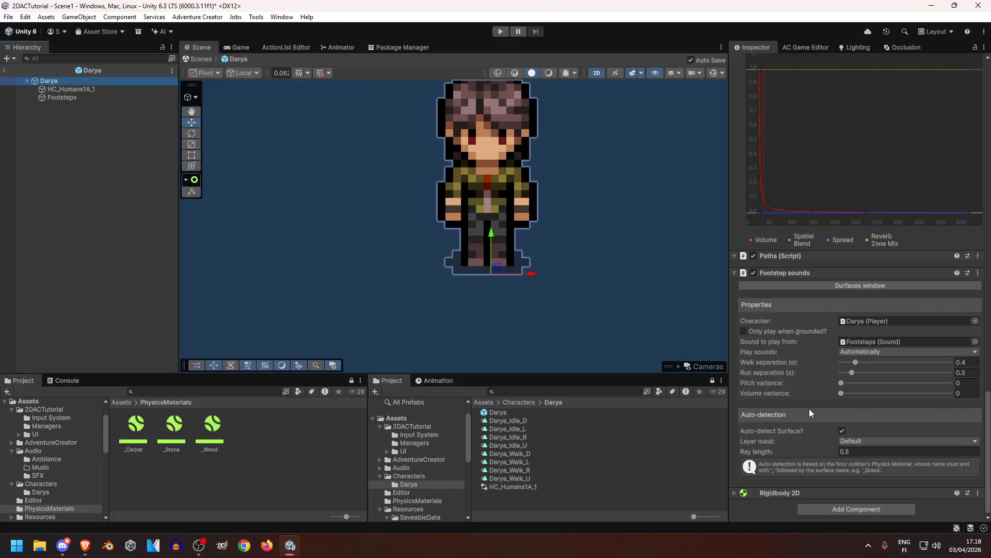
left_click(854, 442)
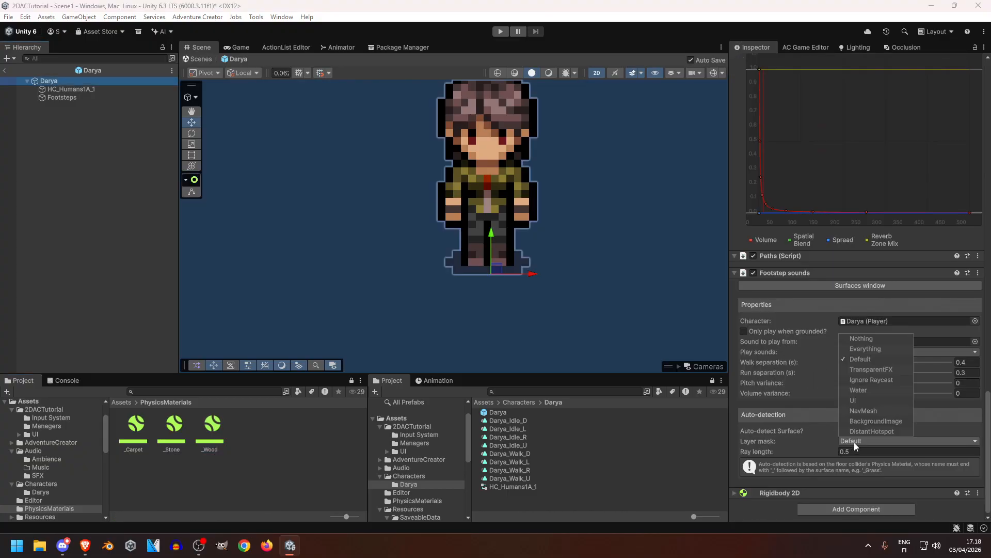
left_click(799, 451)
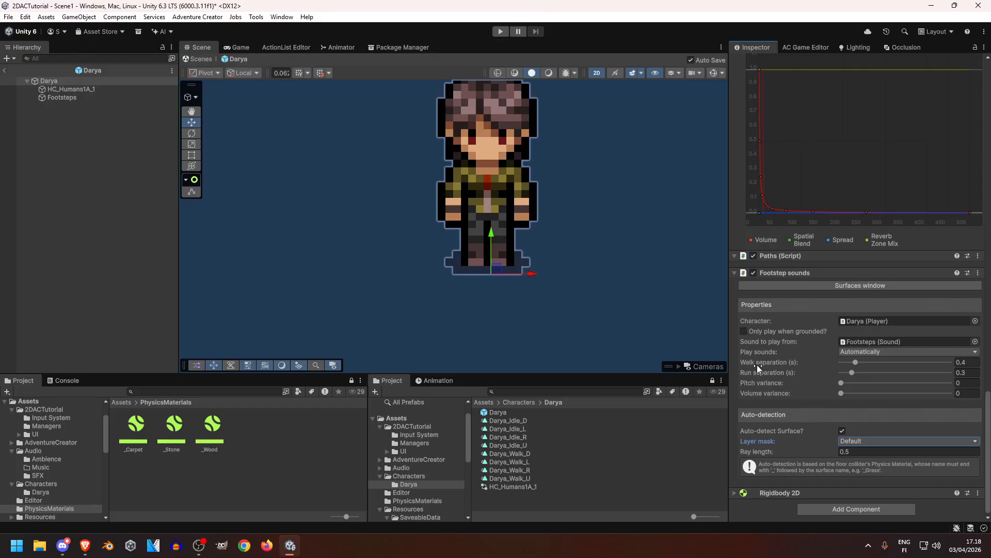
Step: Leave prefab editing and play-test Scene1, advancing the dialogue and trying out Darya's movement before stopping the game
left_click(4, 71)
left_click(502, 32)
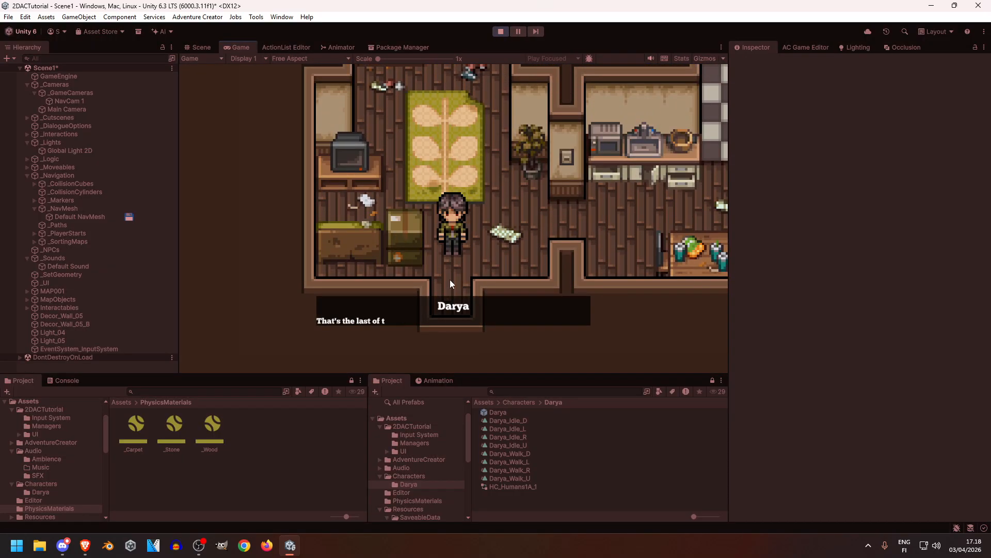
left_click(460, 208)
left_click(448, 259)
left_click(448, 259)
left_click(500, 31)
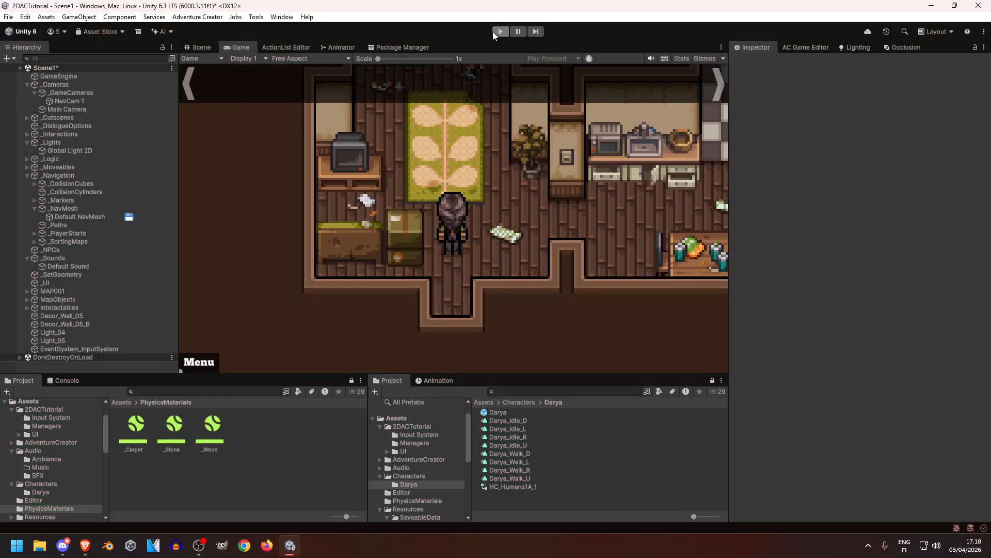
Step: Check the Wood surface's footstep sounds again in the Surfaces window of the Darya prefab, then close the window
left_click(504, 413)
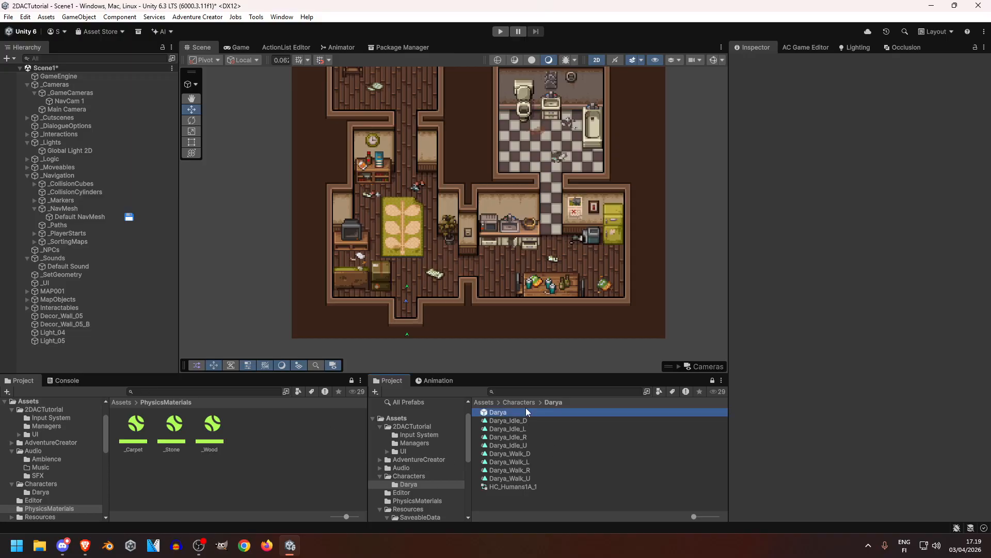
scroll(931, 209, "down", 10)
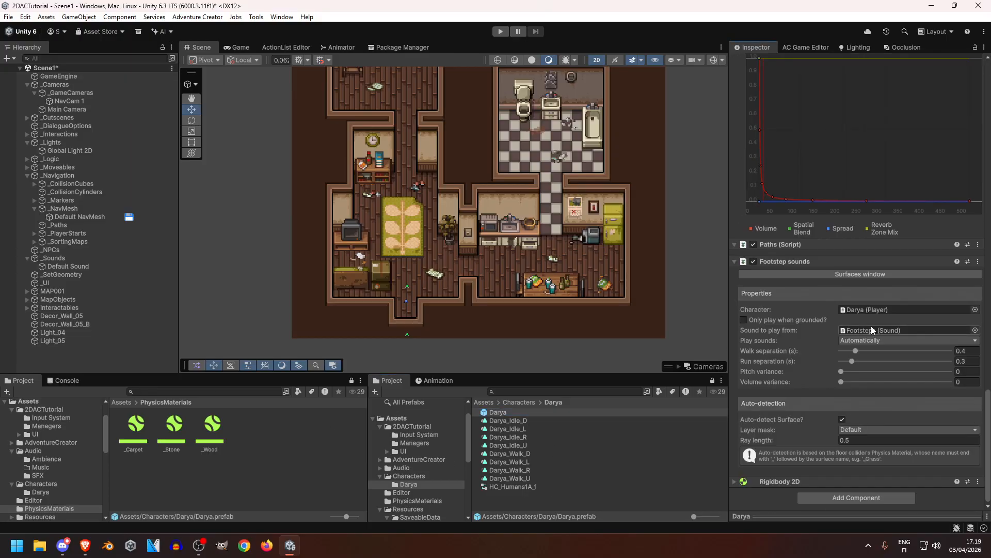
left_click(847, 274)
left_click(266, 155)
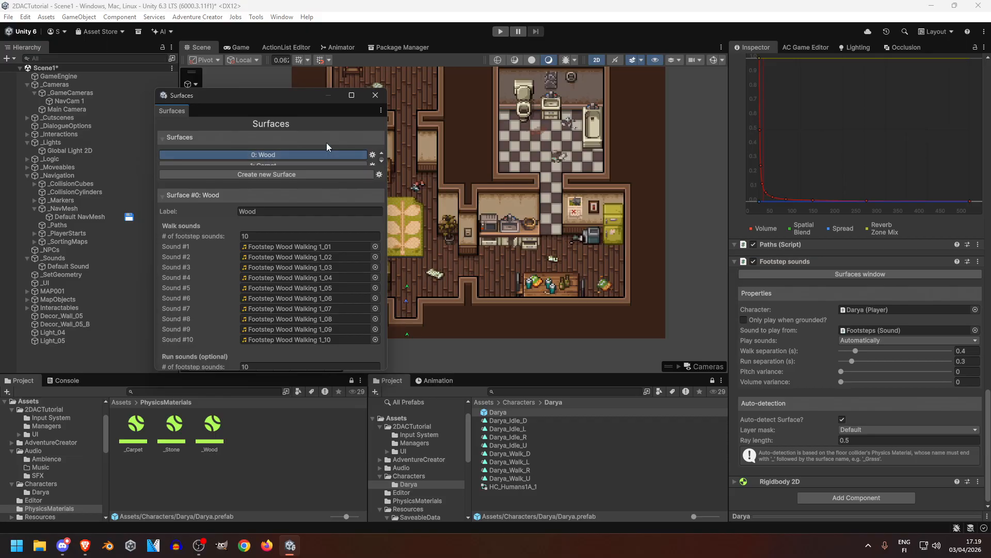
left_click(376, 95)
Step: Select the MAP001 apartment map sprite in the scene
left_click(452, 274)
middle_click_drag(455, 271, 482, 312)
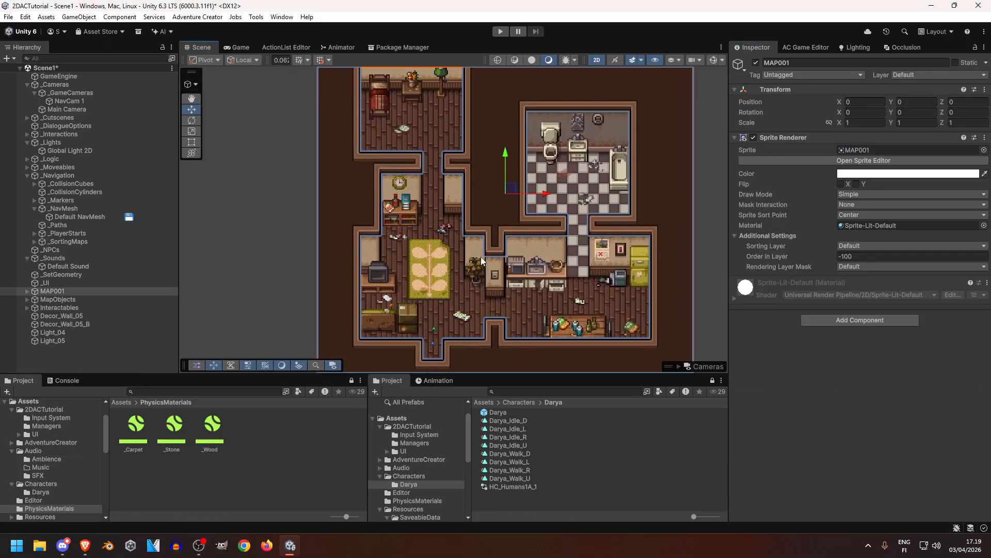
middle_click_drag(509, 265, 484, 244)
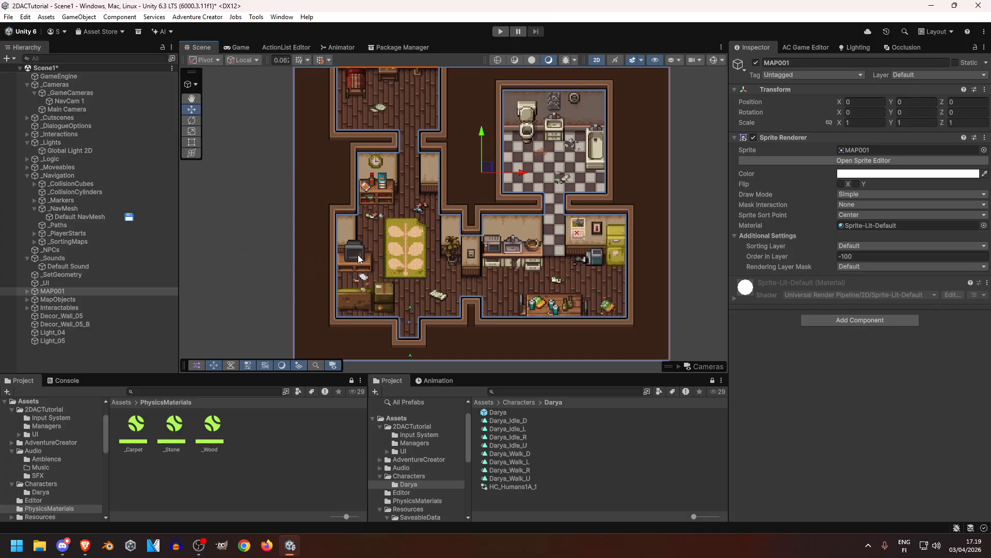
Step: Inspect the green Carpet_02 rug's Box Collider 2D and locate its assigned _Carpet physics material in the project
scroll(402, 262, "up", 3)
left_click(402, 261)
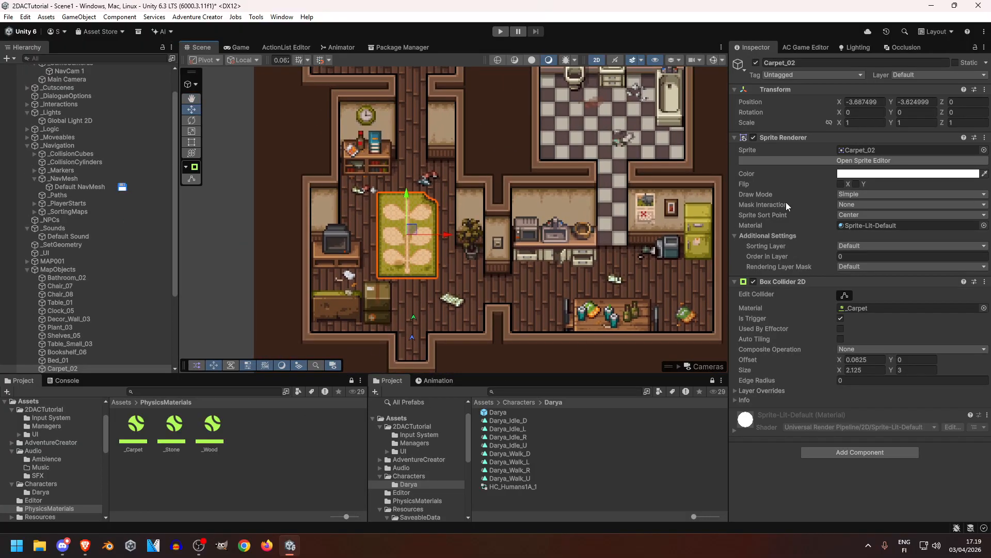
middle_click_drag(414, 258, 414, 223)
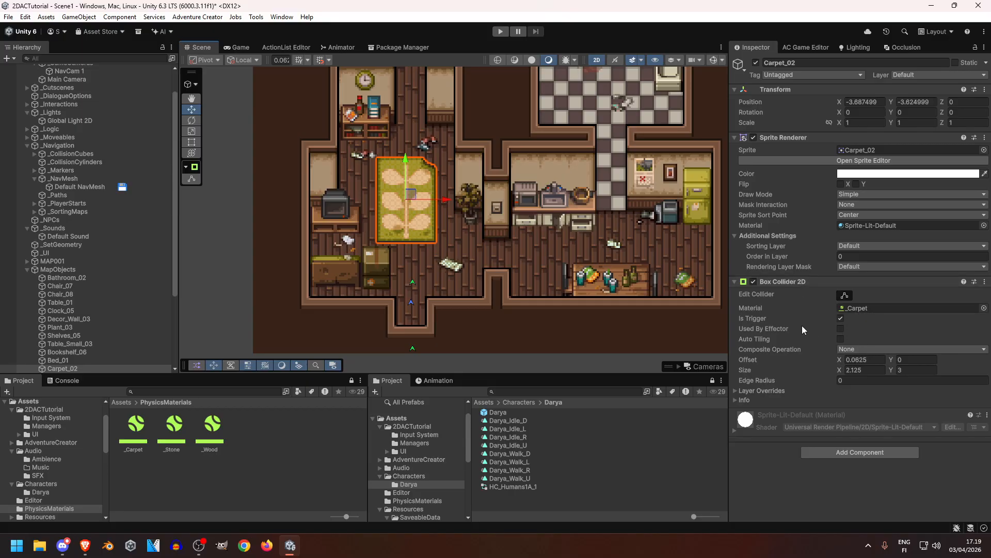
left_click(874, 309)
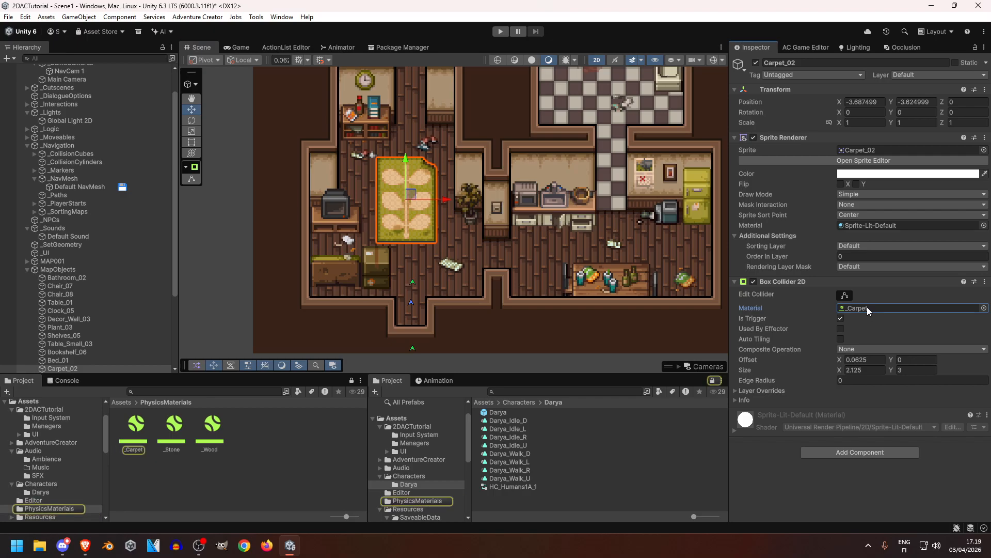
Step: Show the scene gizmos and inspect the bathroom's ToiletFloor trigger collider and physics material under _CollisionCubes
middle_click_drag(564, 186, 425, 240)
left_click(27, 270)
left_click(27, 270)
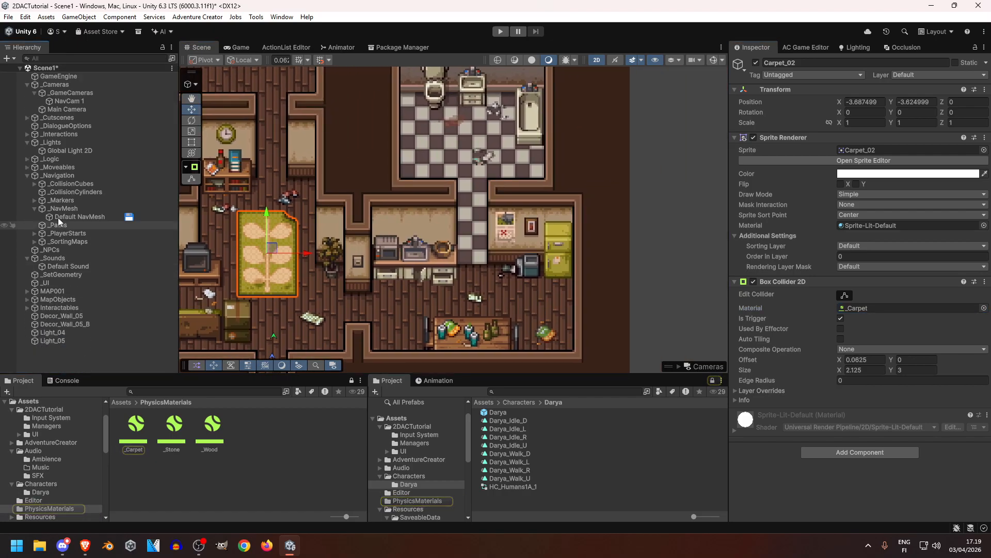
left_click(34, 184)
left_click(77, 191)
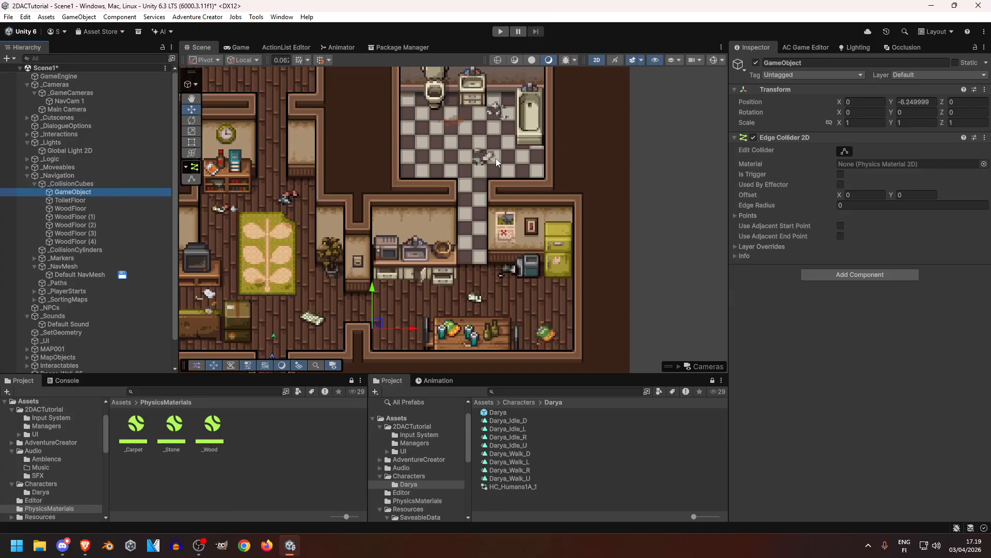
left_click(715, 60)
middle_click_drag(360, 243, 359, 267)
left_click(76, 203)
middle_click_drag(486, 194, 473, 224)
scroll(502, 321, "up", 2)
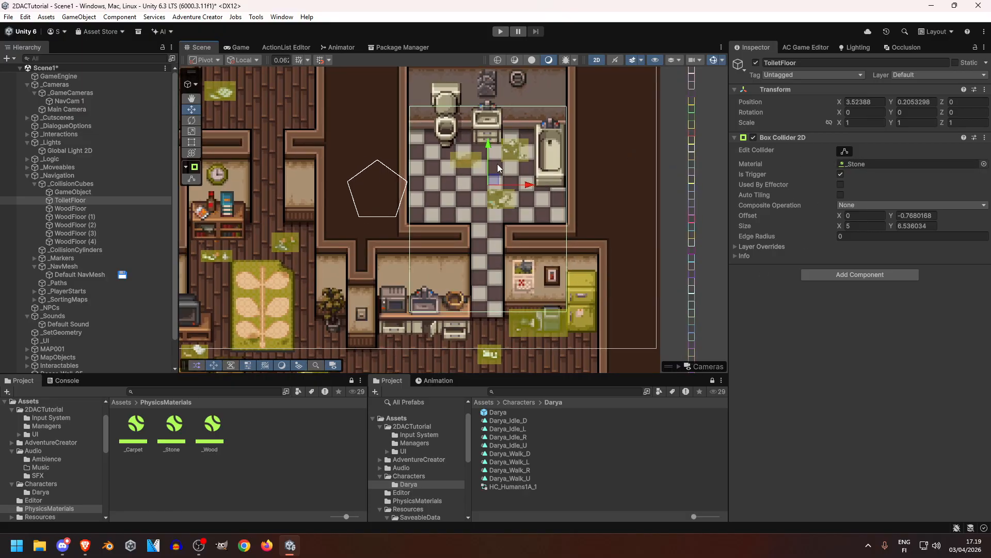
middle_click_drag(495, 184, 512, 226)
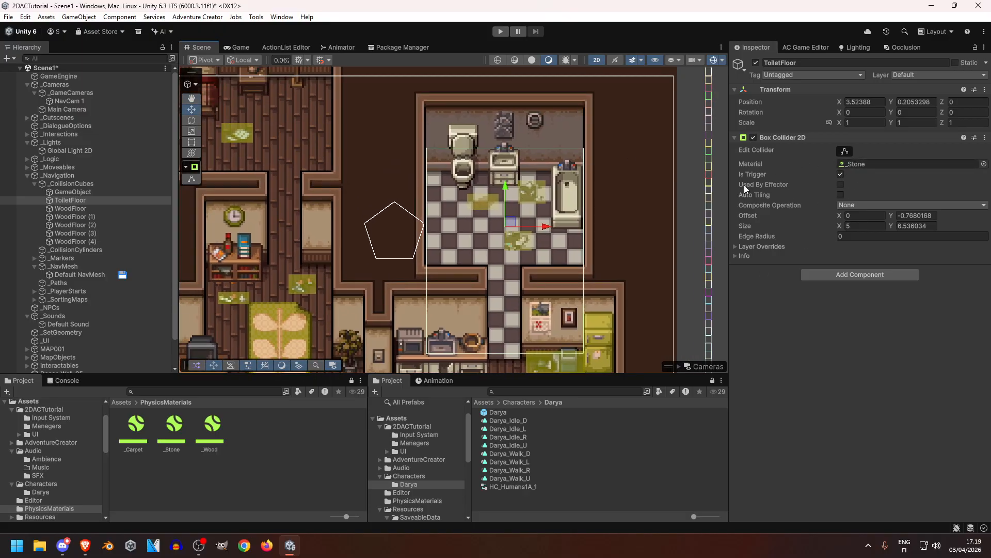
scroll(536, 153, "down", 3)
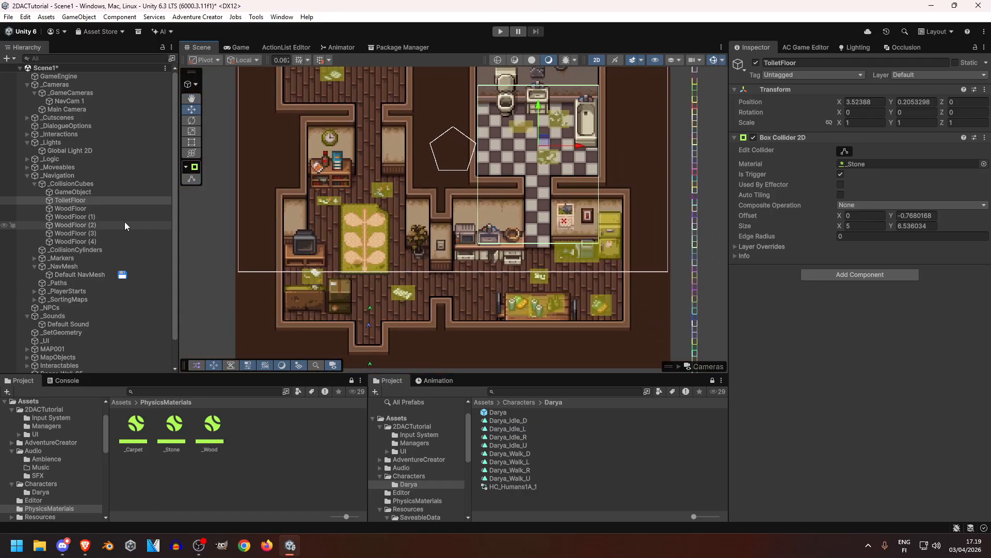
Step: Select WoodFloor through WoodFloor (4) together and examine their trigger colliders around the carpet and at the bathroom passage
left_click(91, 209)
left_click(98, 240, "shift")
middle_click_drag(480, 218, 496, 286)
scroll(432, 210, "down", 3)
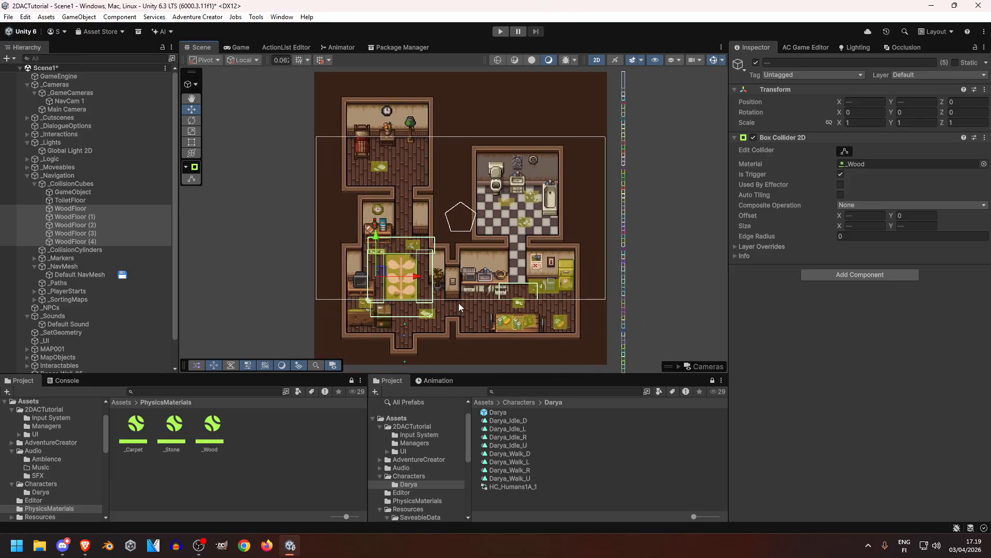
scroll(499, 330, "up", 3)
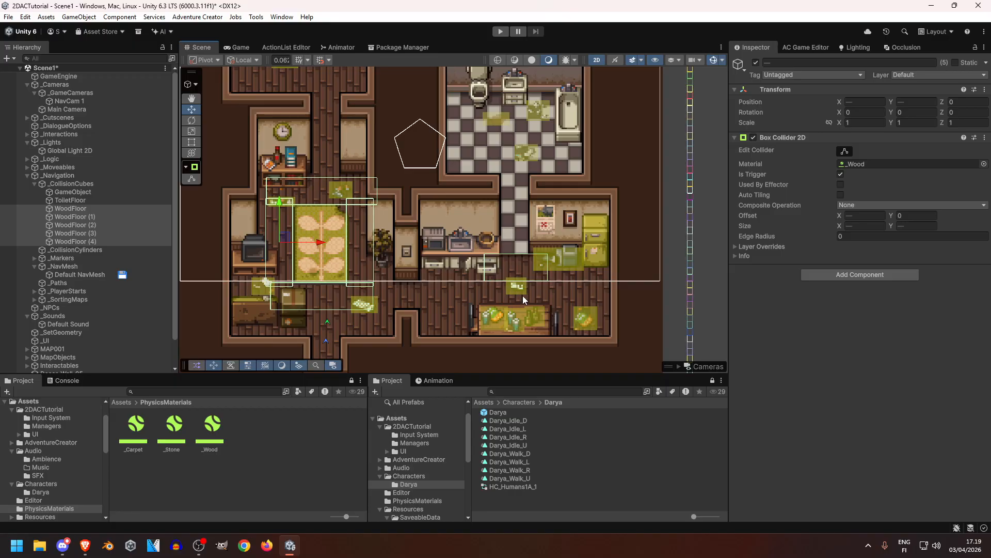
middle_click_drag(494, 222, 535, 252)
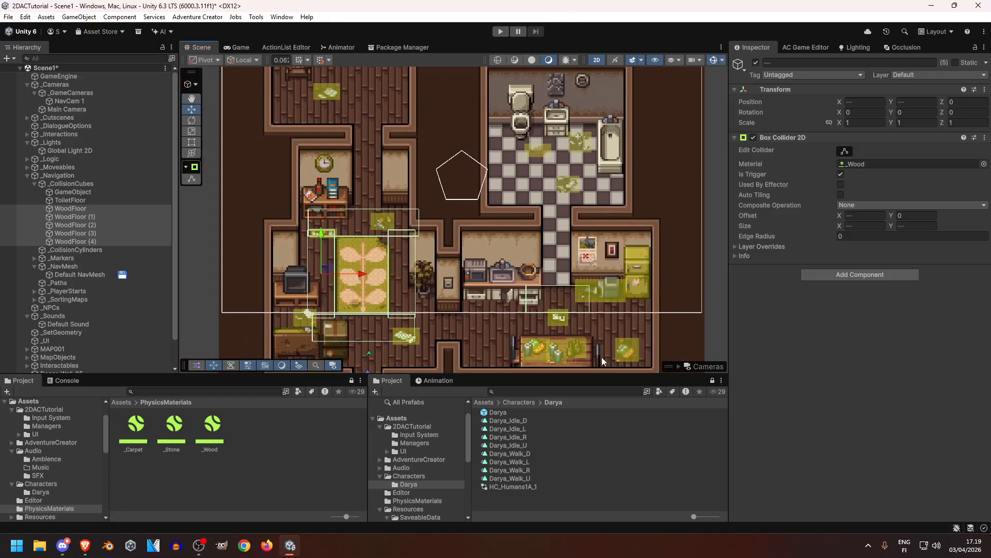
middle_click_drag(389, 291, 374, 254)
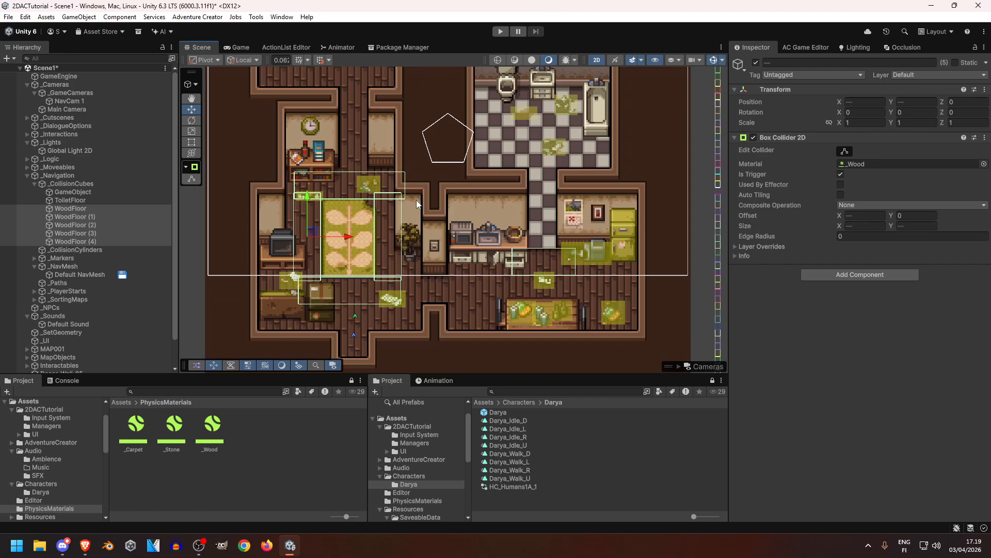
middle_click_drag(416, 200, 424, 194)
middle_click_drag(303, 147, 314, 287)
middle_click_drag(445, 203, 459, 48)
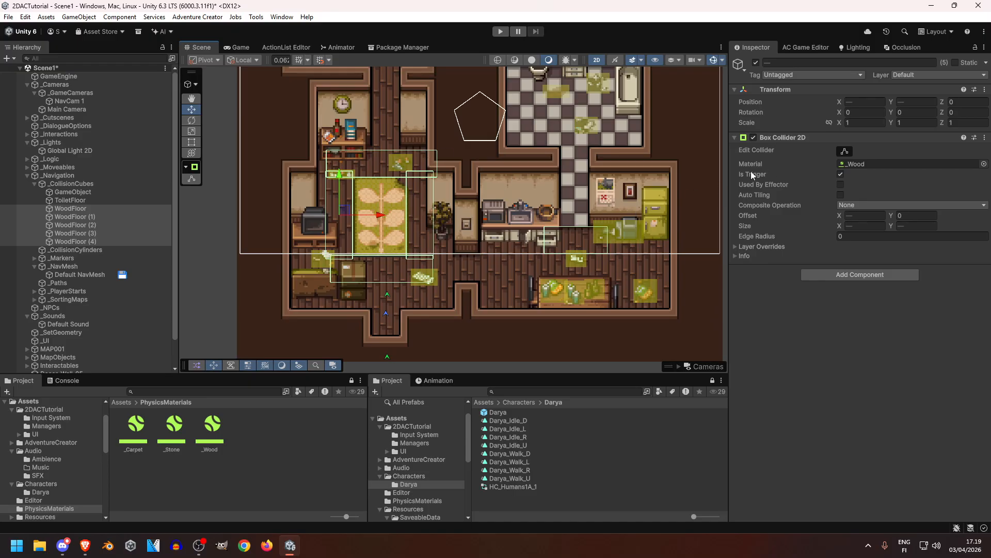
Step: Play-test Scene1 and walk Darya back and forth between the carpet and the wood floor to hear the footstep sounds
key("ctrl+p")
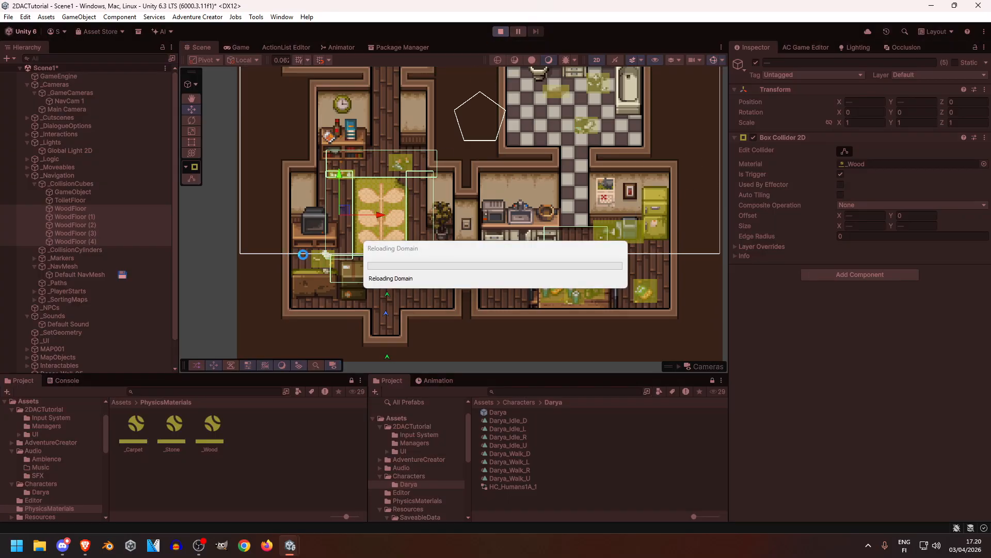
key("w")
key("a")
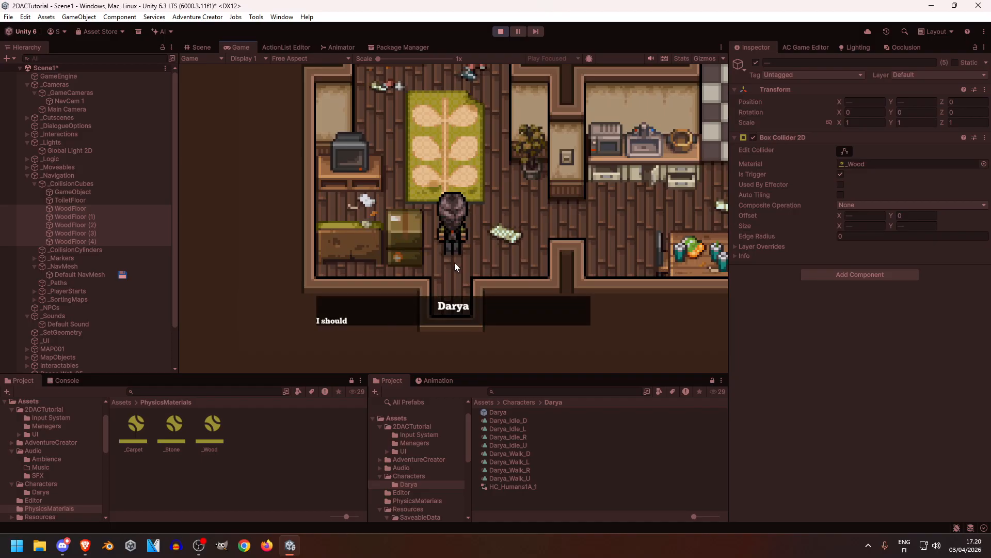
key("d")
key("w")
key("a")
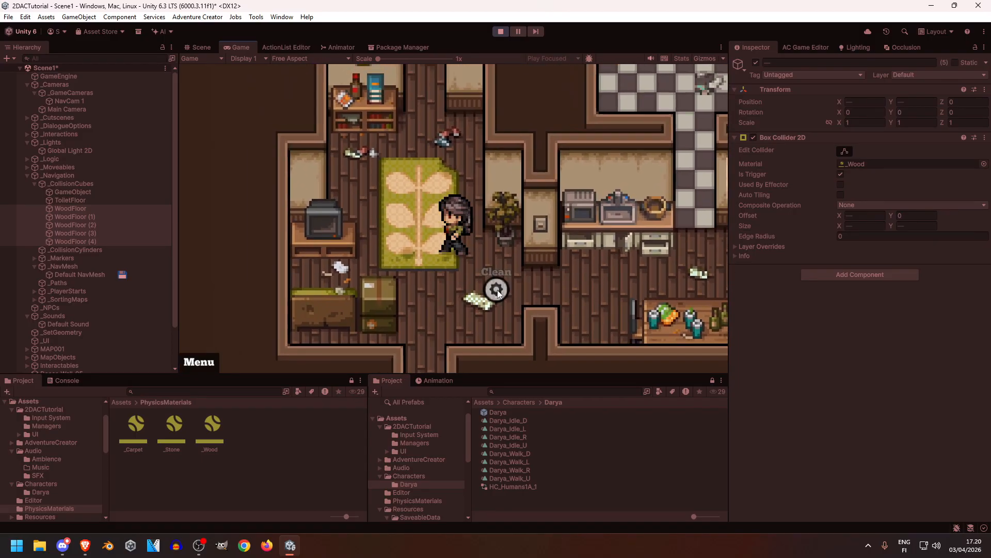
key("w")
key("d")
key("s")
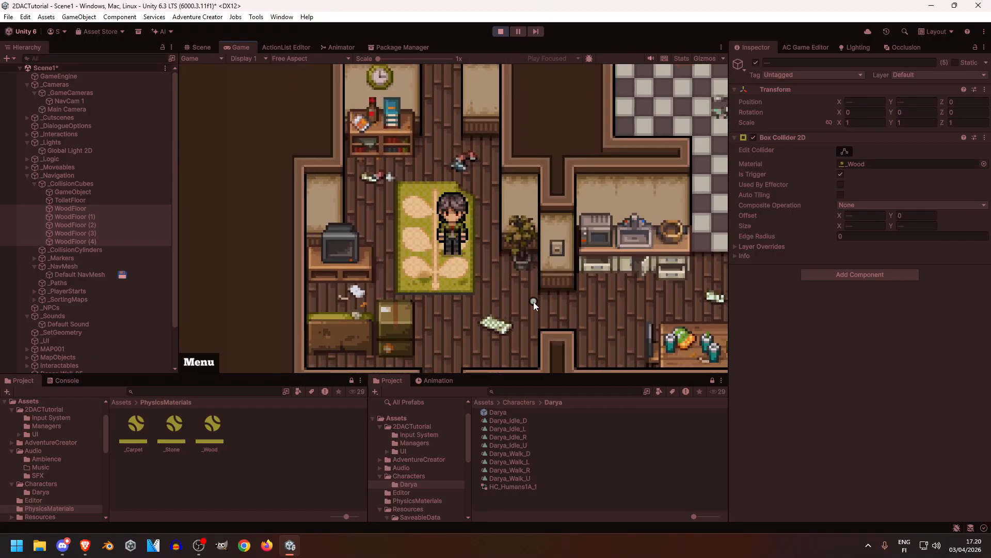
key("w")
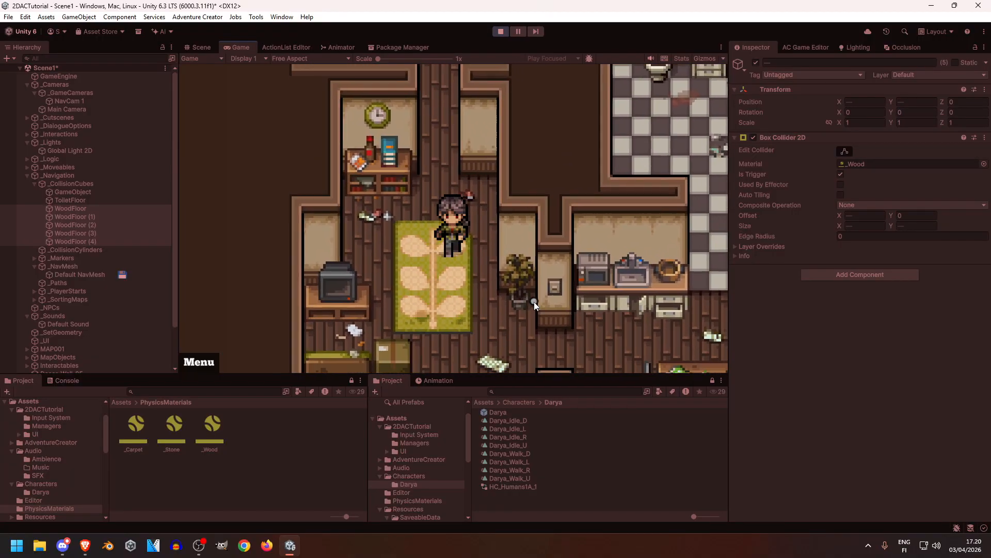
key("s")
key("a")
key("w")
key("s")
key("d")
key("s")
key("d")
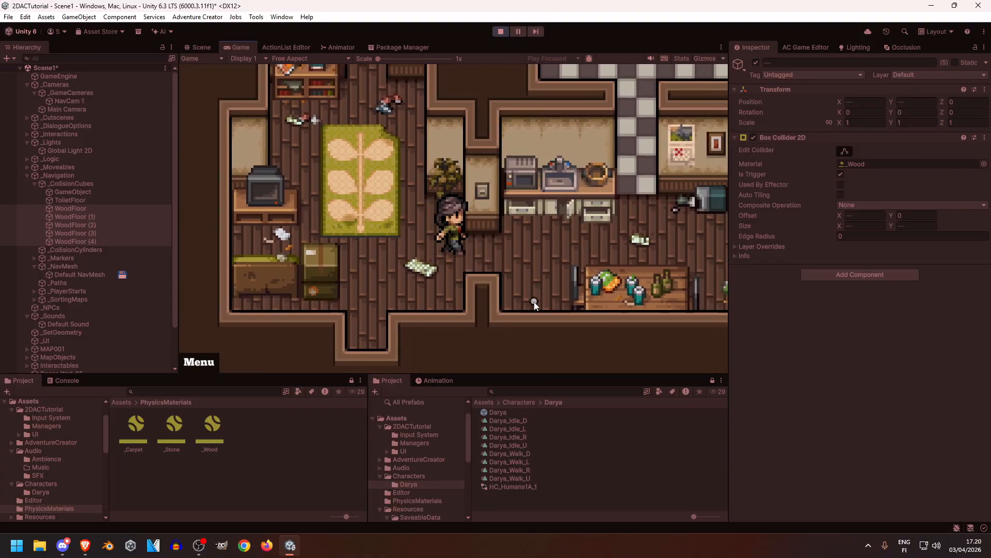
Step: Walk Darya through the tiled bathroom and back to the carpet to test the stone footsteps, and stop the game
key("w")
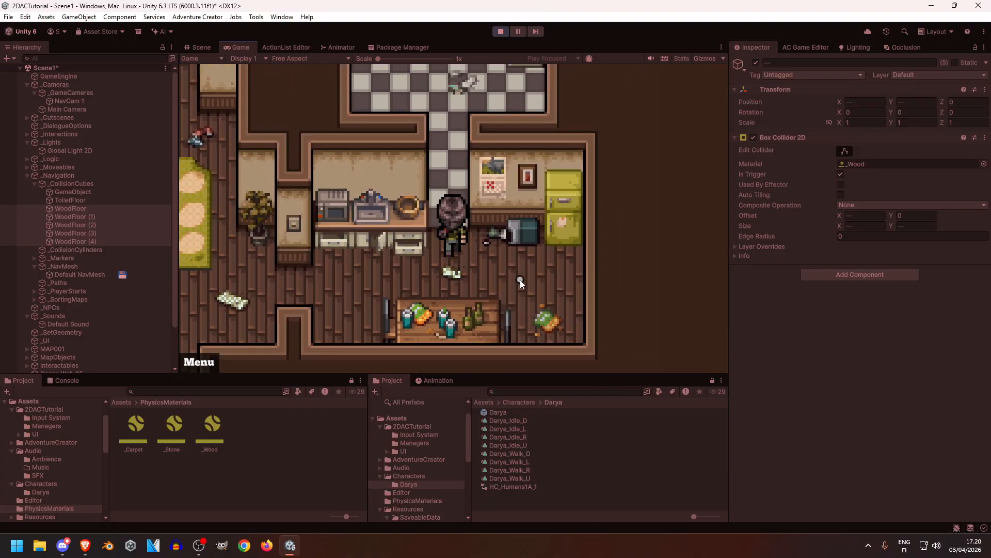
key("a")
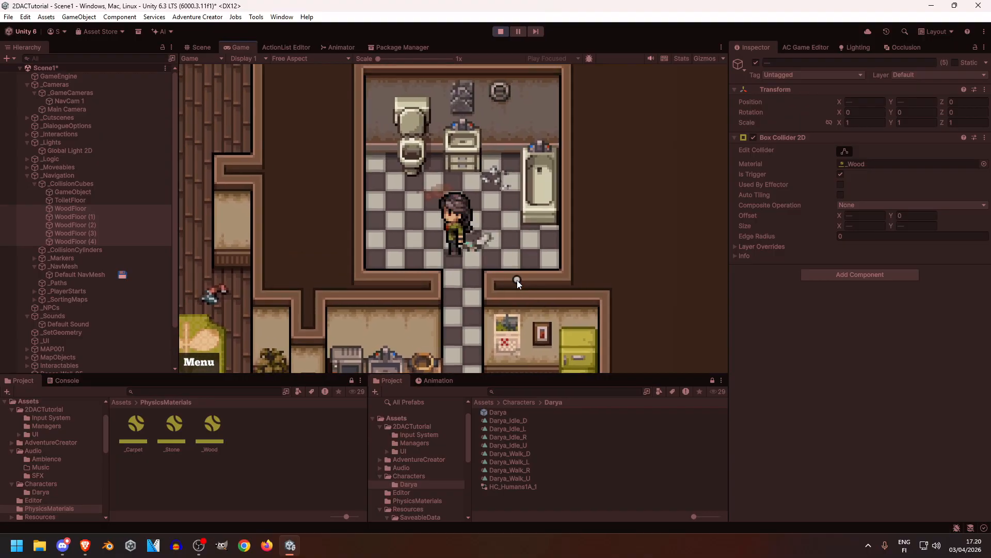
key("w")
key("d")
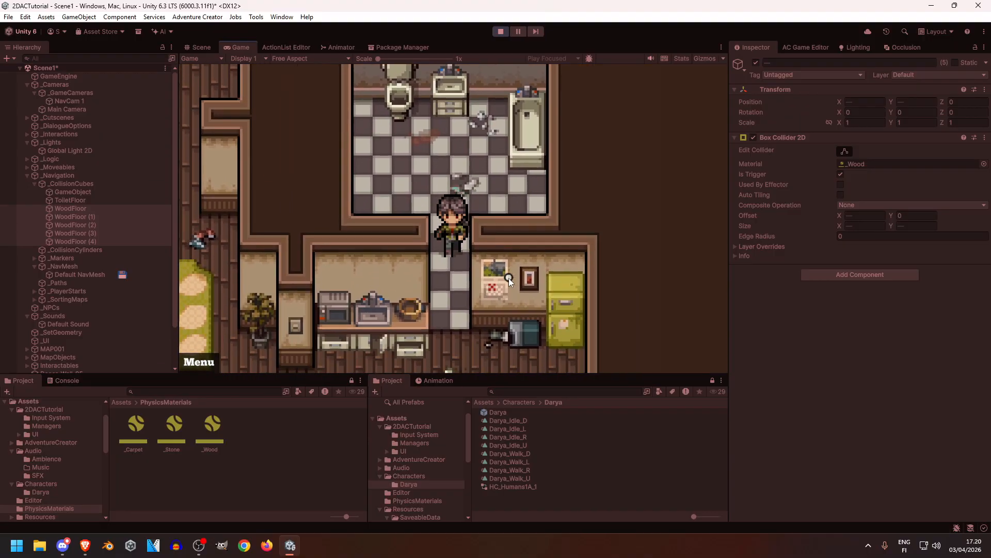
key("a")
key("w")
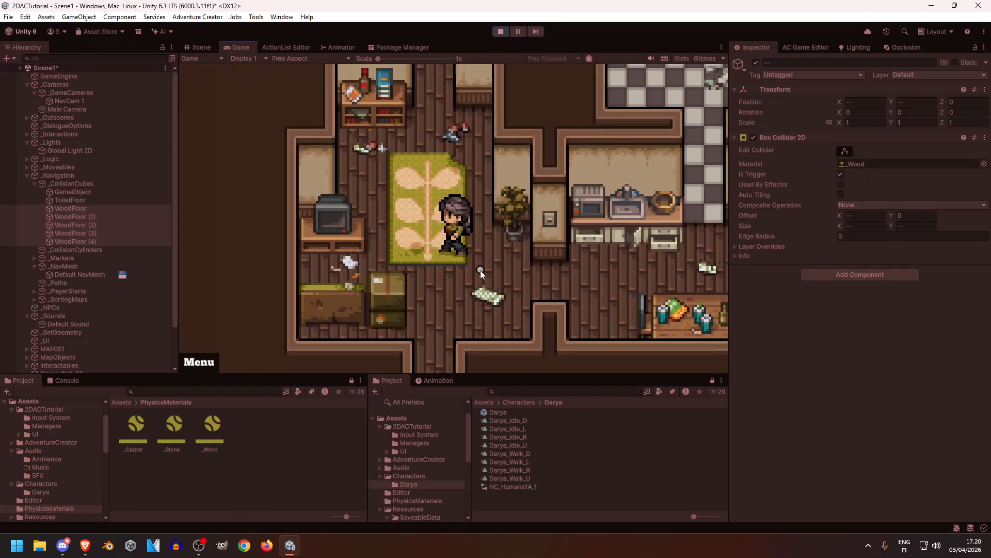
key("ctrl+p")
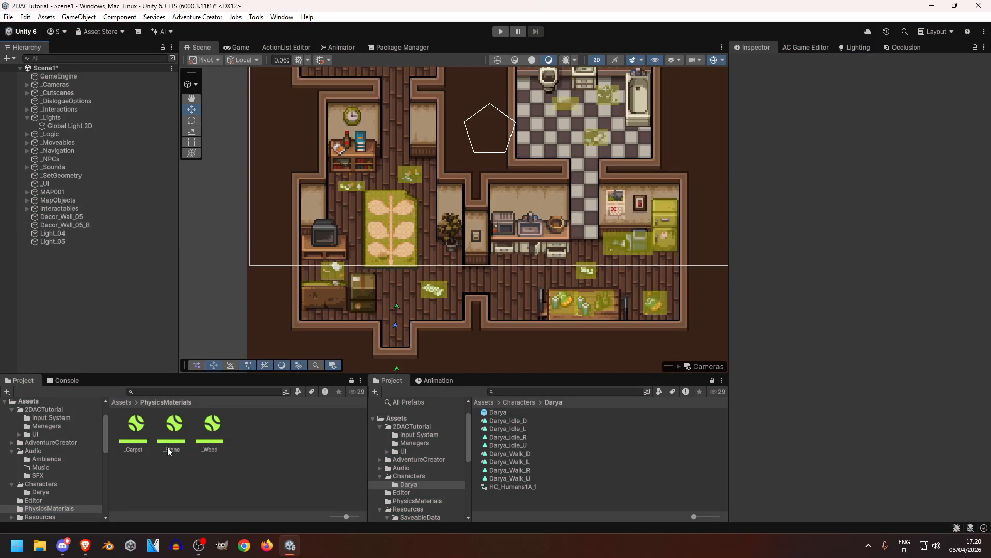
Step: Open the Audio/Ambience folder and add a Sound object to Scene1 from the Adventure Creator scene prefabs
left_click(117, 402)
double_click(222, 432)
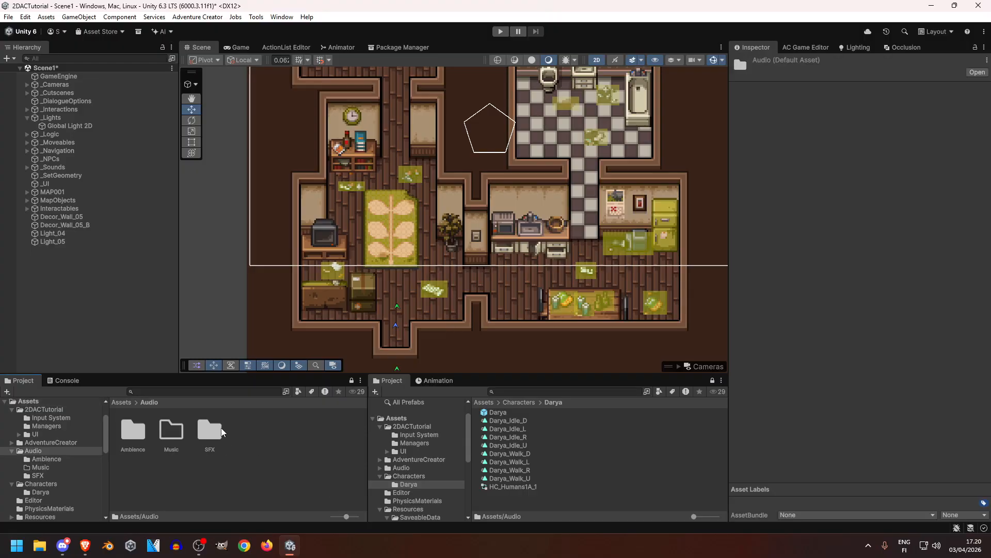
double_click(139, 432)
left_click(789, 49)
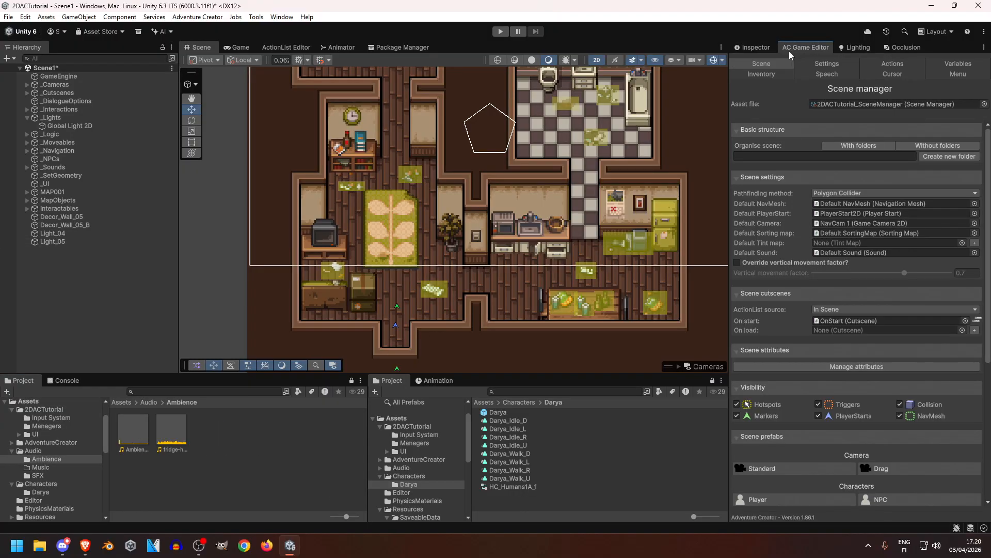
scroll(798, 310, "down", 5)
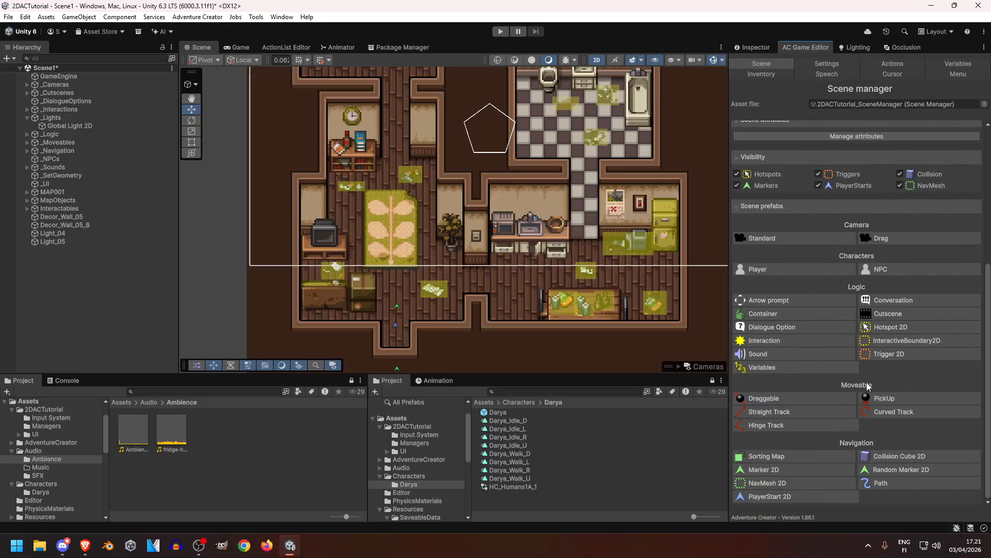
left_click(770, 355)
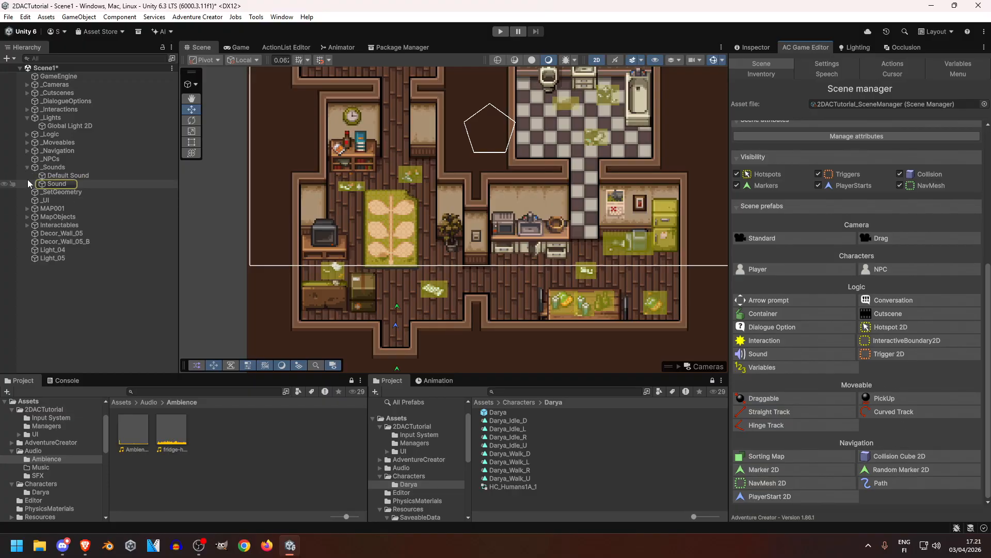
Step: Review the new Sound object's Audio Source and Sound component settings, including the available sound types
middle_click_drag(488, 171, 426, 198)
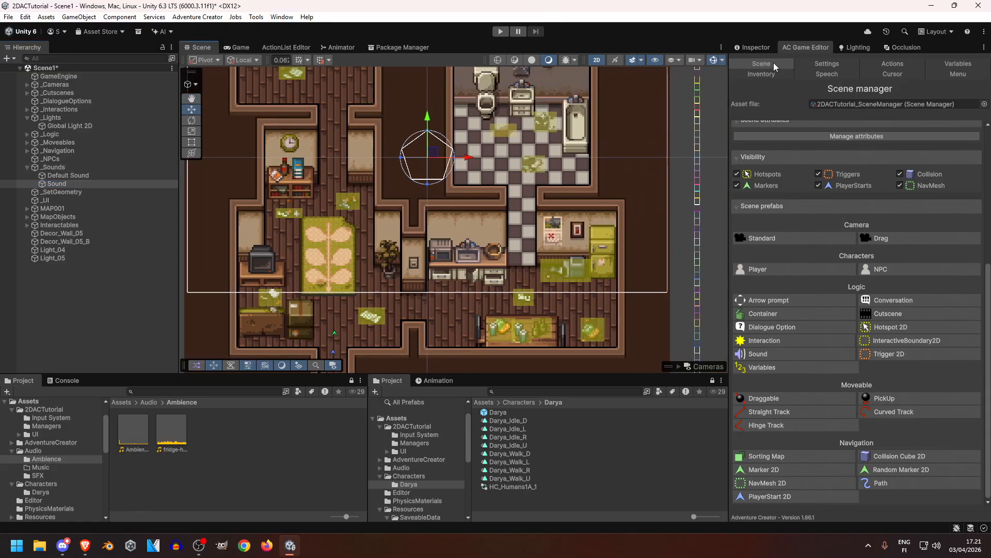
left_click(755, 48)
middle_click_drag(560, 213, 622, 179)
scroll(798, 327, "down", 5)
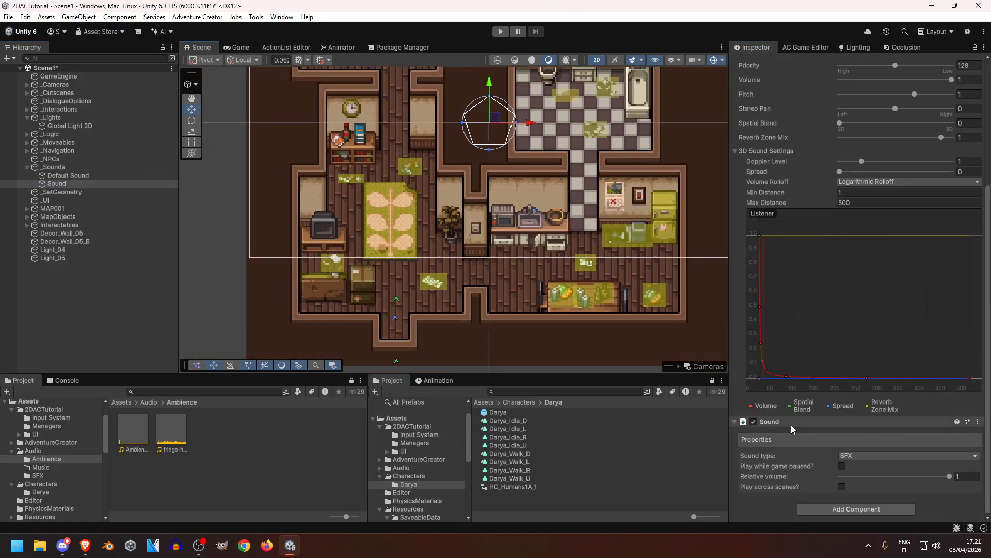
scroll(798, 408, "up", 1)
scroll(804, 403, "up", 5)
scroll(810, 409, "down", 5)
scroll(766, 384, "up", 5)
scroll(791, 270, "down", 6)
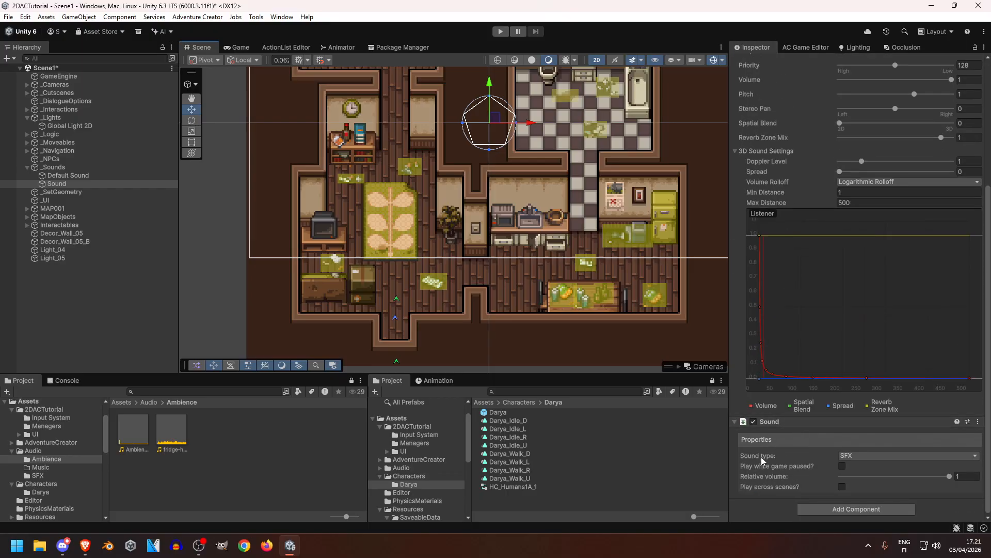
left_click(871, 457)
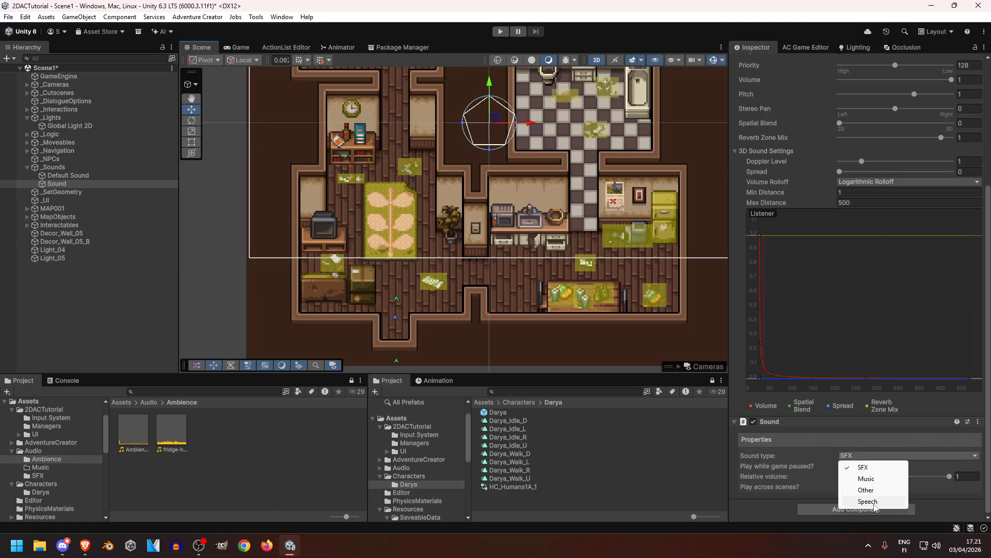
left_click(771, 459)
Step: Move the Sound object onto the kitchen fridge, at about X 6.51, Y -4.09
scroll(804, 449, "up", 8)
middle_click_drag(515, 159, 475, 209)
left_click_drag(488, 172, 651, 186)
middle_click_drag(650, 186, 547, 173)
left_click_drag(545, 157, 563, 160)
left_click_drag(528, 122, 528, 232)
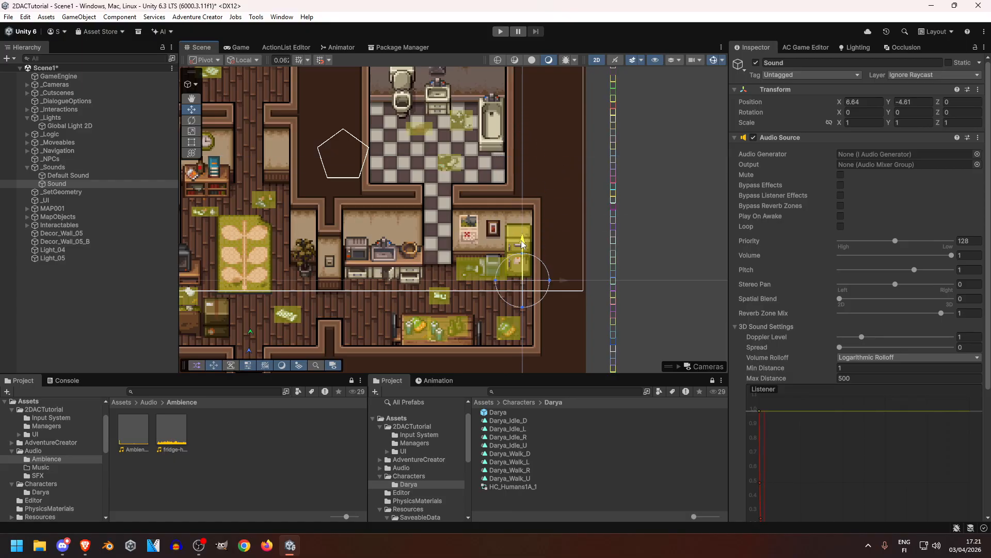
scroll(556, 257, "up", 5)
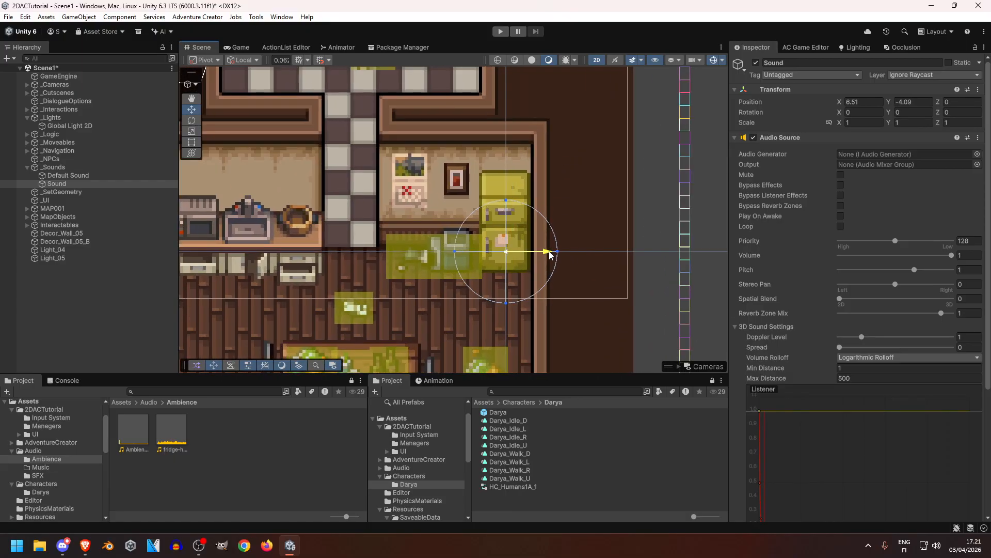
Step: Preview the fridge-hum audio clip from the Ambience folder in VLC media player, and close the player
double_click(169, 426)
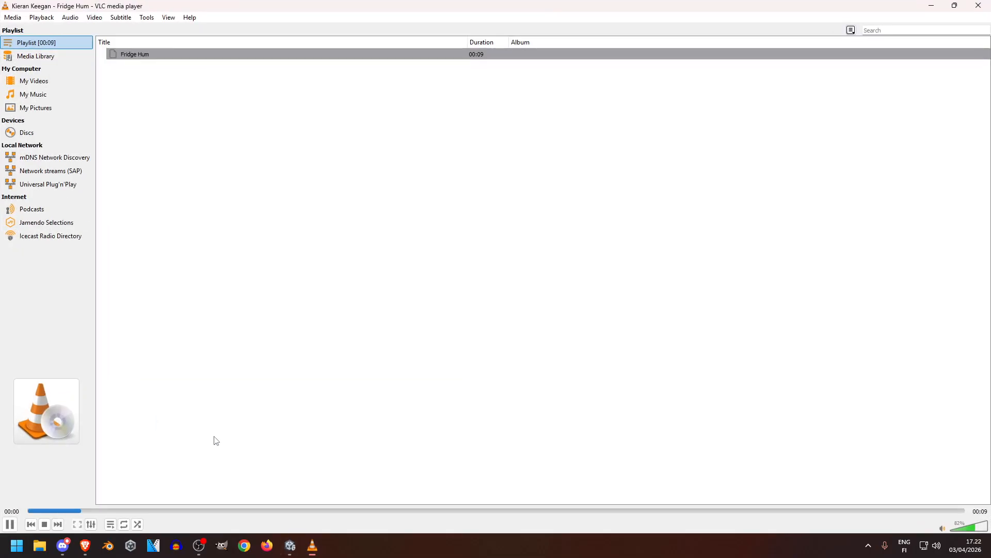
right_click(312, 545)
left_click(294, 518)
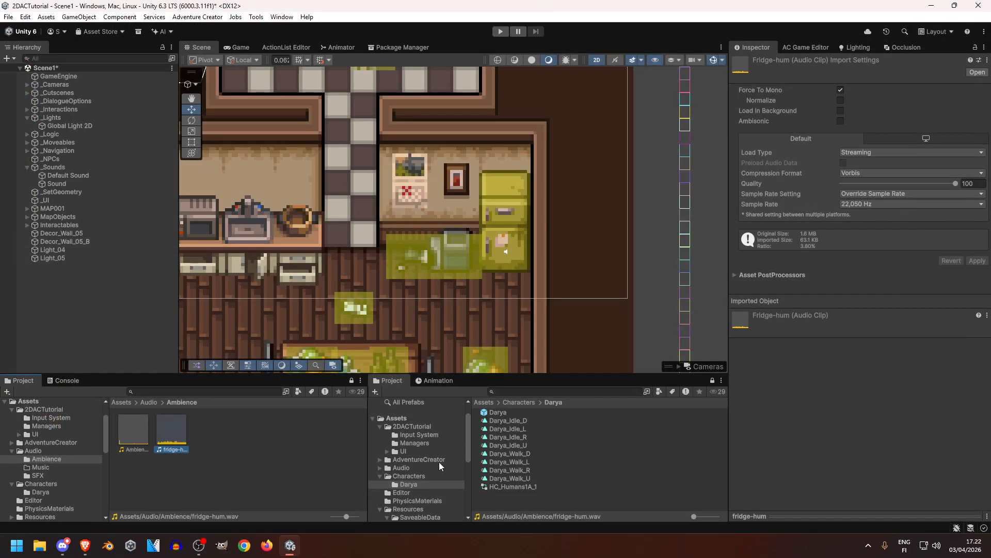
Step: Rename the Sound object as FridgeSound and assign the fridge-hum clip as its Audio Generator
left_click(55, 184)
type("Fridge")
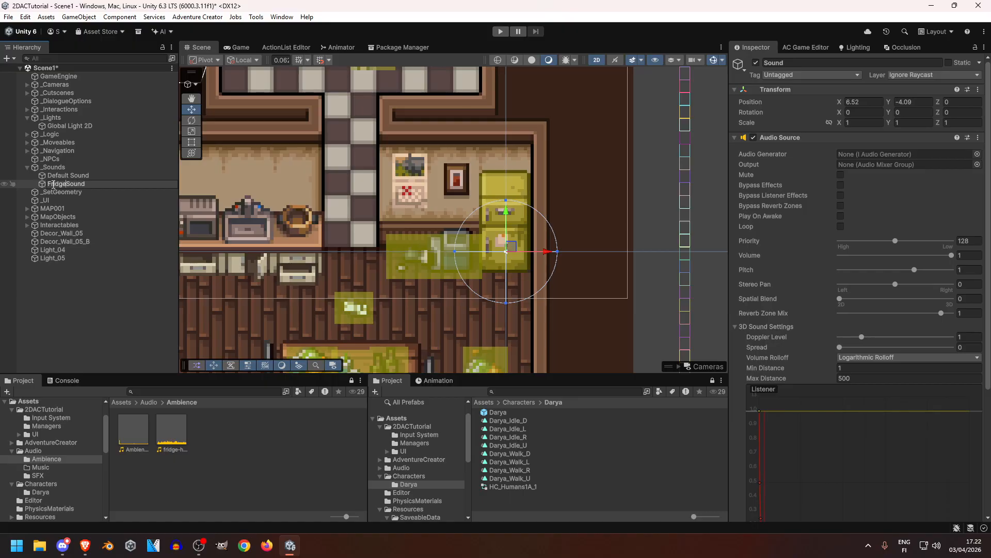
key("Return")
left_click_drag(184, 431, 875, 153)
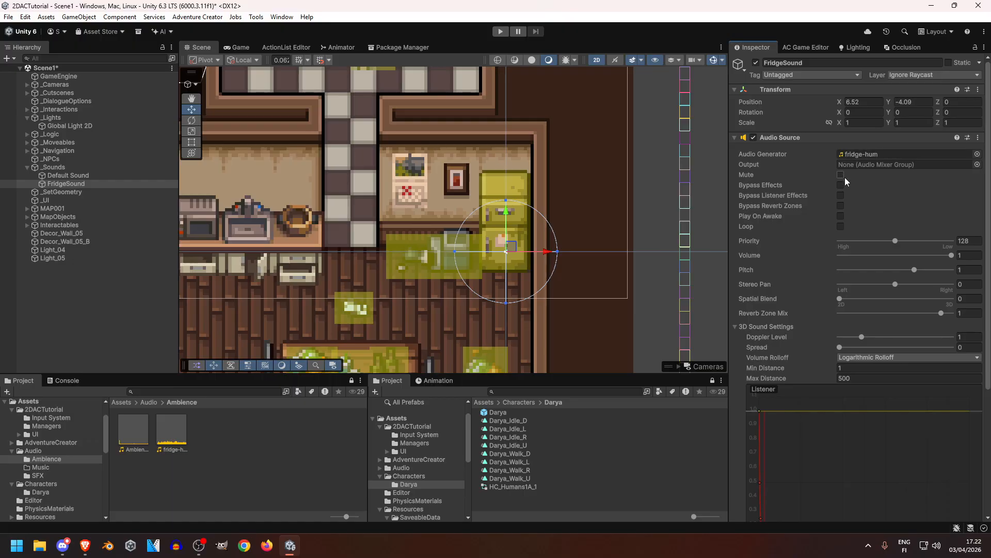
Step: Enable Loop and Play On Awake on FridgeSound's Audio Source and set its Spatial Blend to 1 (3D)
left_click(841, 226)
left_click(840, 216)
mouse_move(776, 301)
left_click_drag(856, 302, 953, 299)
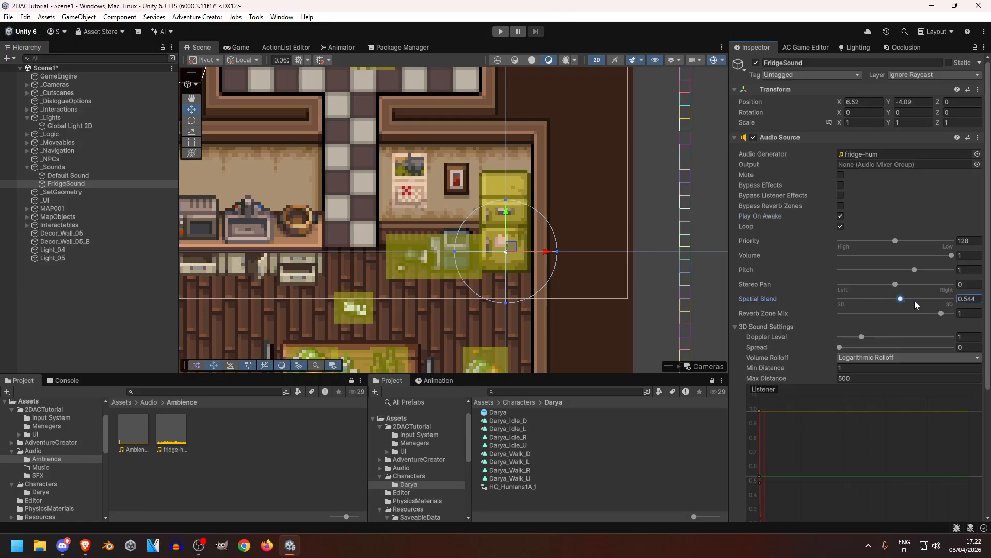
Step: Check the Force To Mono import setting of the fridge-hum clip, and return to the FridgeSound object
left_click(179, 430)
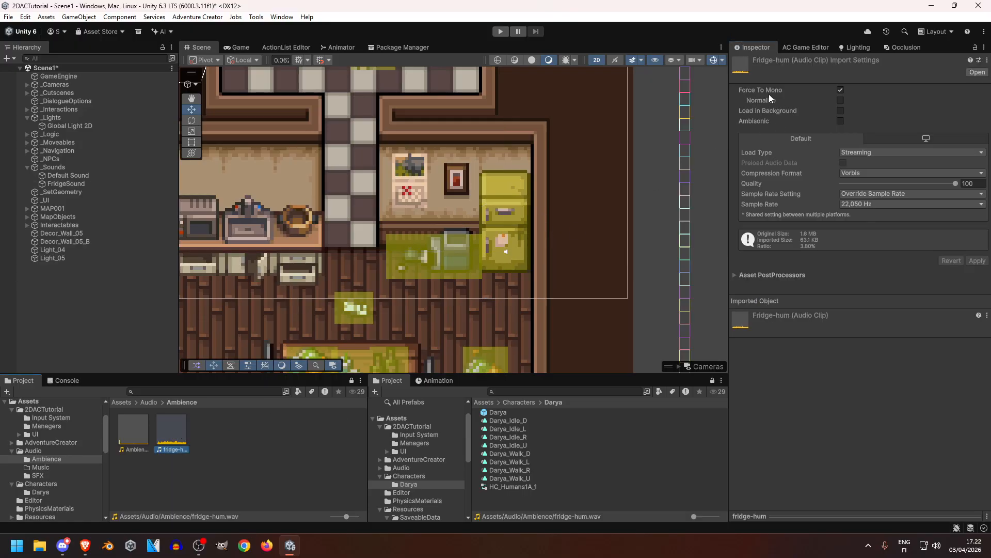
mouse_move(773, 89)
left_click(63, 169)
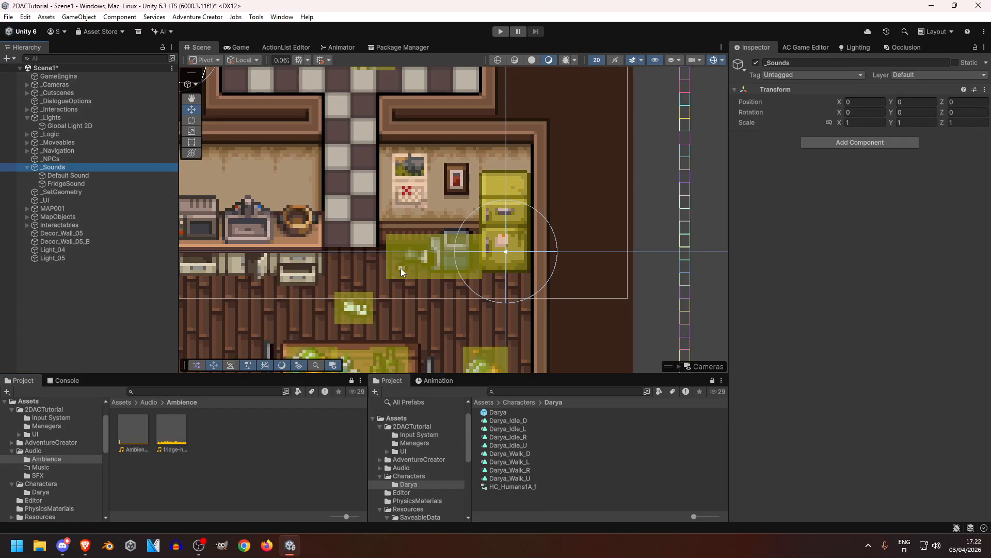
left_click(101, 184)
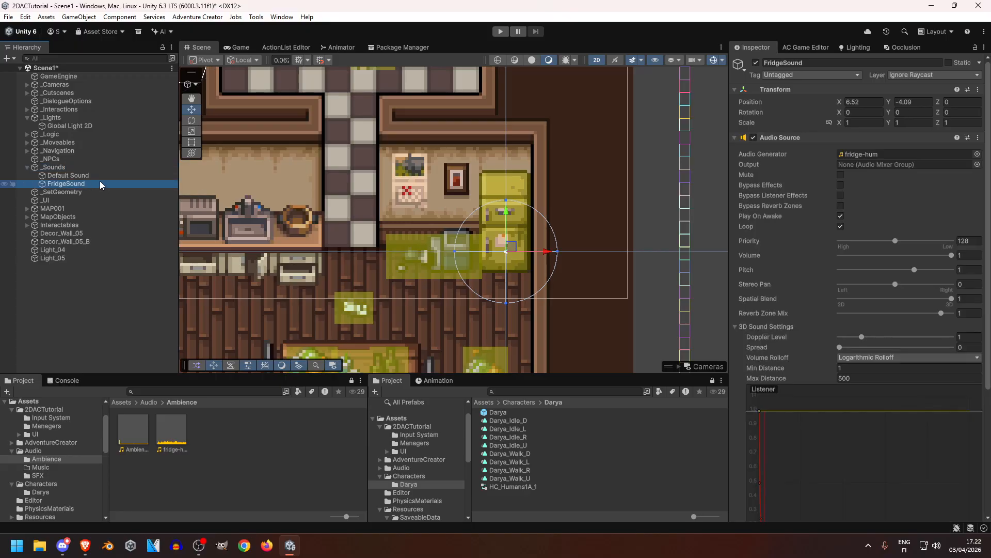
left_click(170, 439)
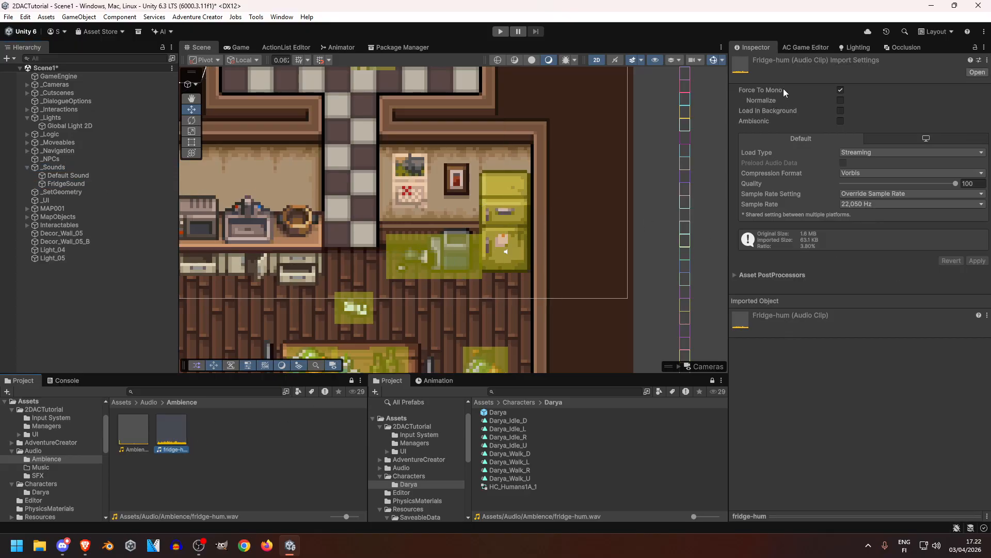
left_click(72, 185)
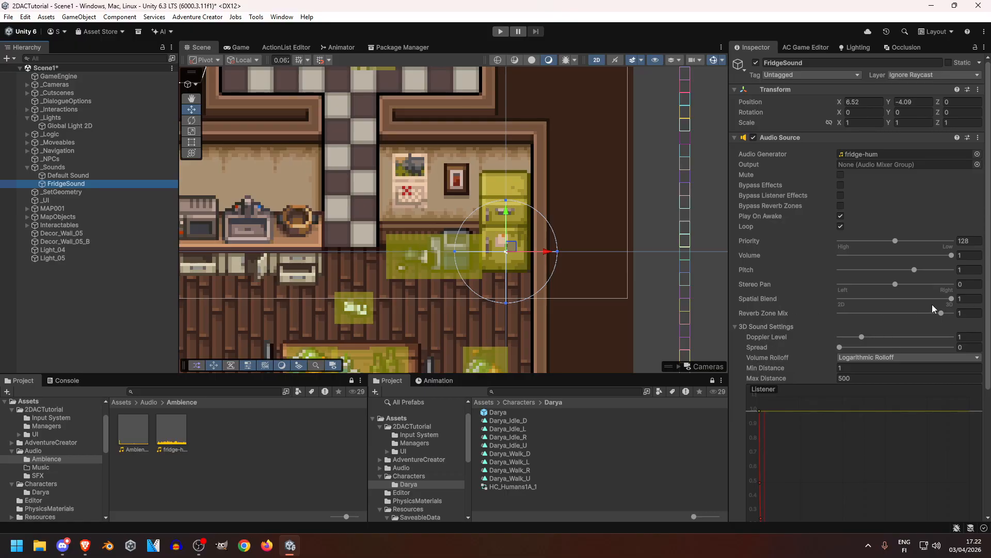
Step: Try FridgeSound's Spatial Blend at 0 (2D), and restore it to 1 (3D)
scroll(899, 194, "down", 5)
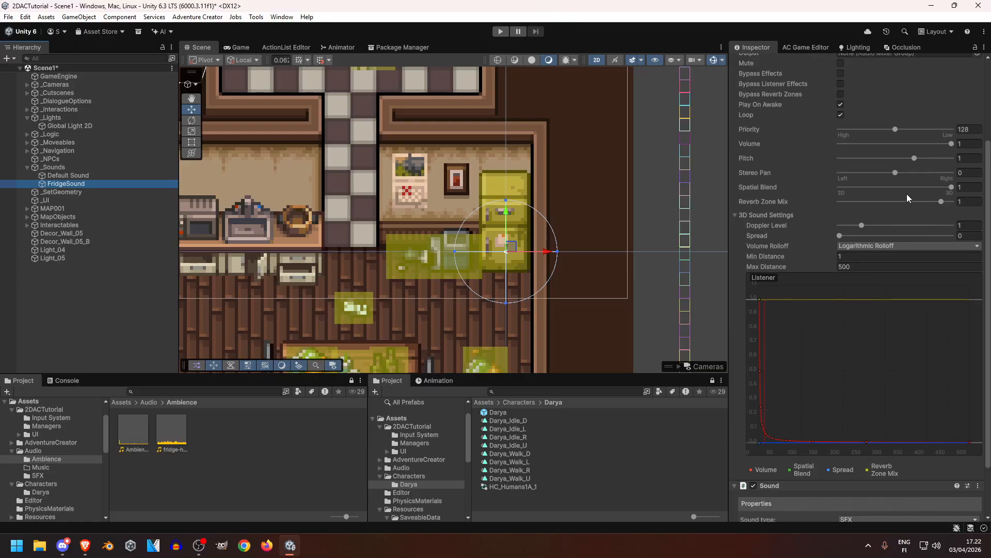
left_click_drag(950, 195, 721, 195)
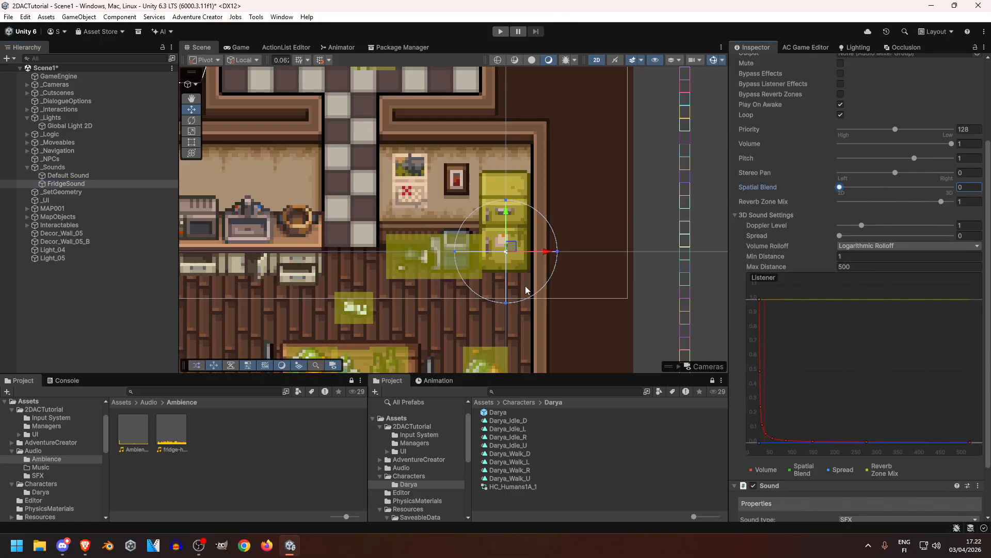
scroll(499, 299, "down", 9)
scroll(487, 295, "up", 10)
left_click_drag(839, 188, 958, 191)
Step: Set FridgeSound's 3D sound Min Distance to 2 and Max Distance to 4
middle_click_drag(467, 238, 500, 186)
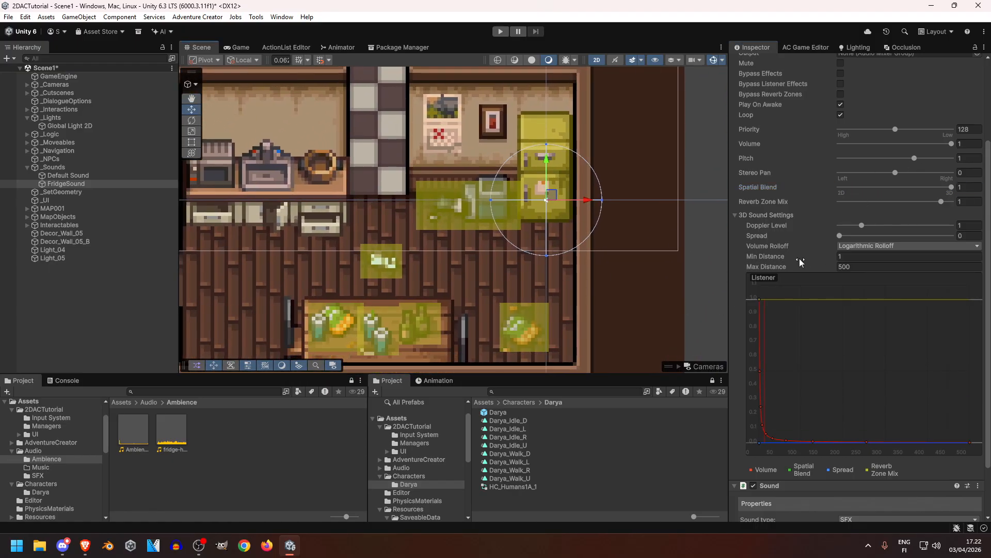
left_click(860, 268)
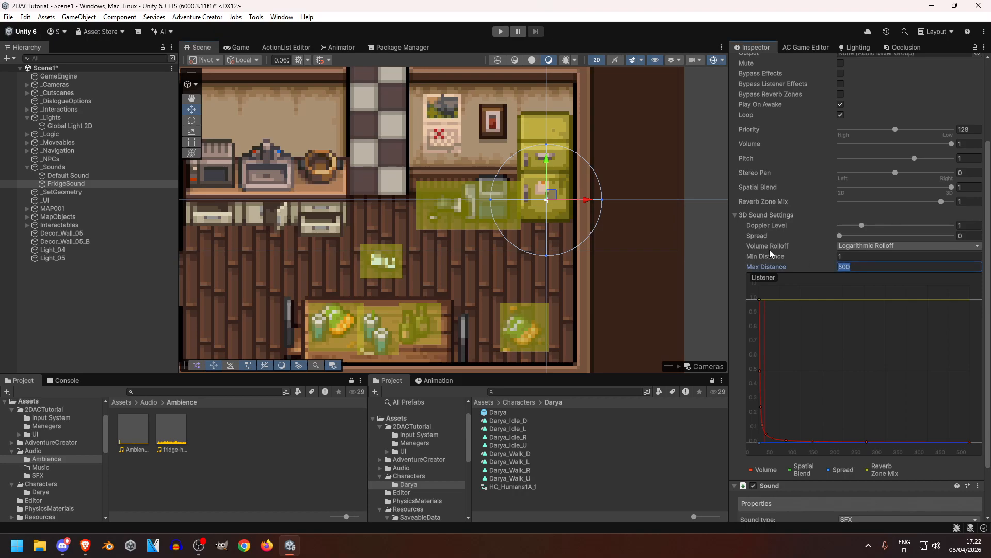
left_click(847, 255)
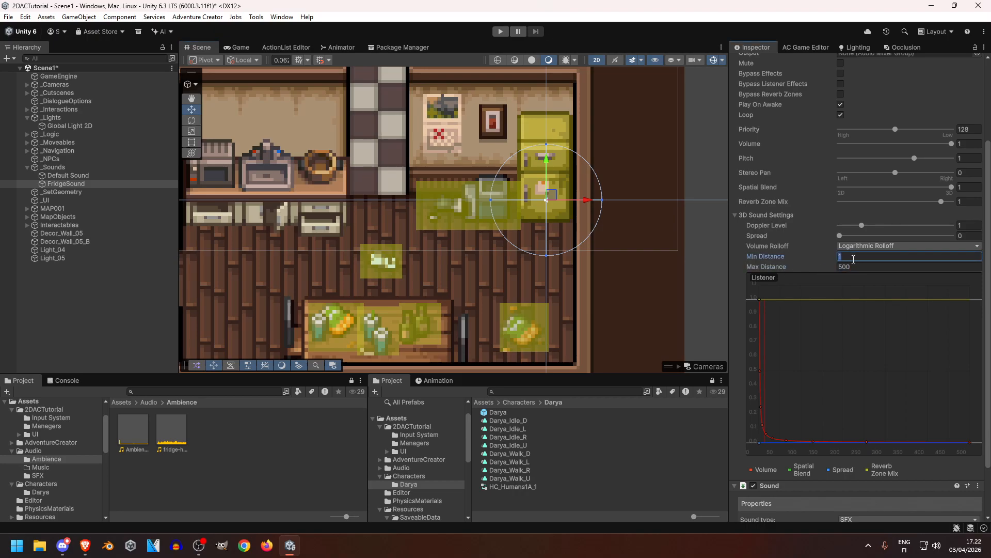
type("2")
left_click(858, 266)
type("3")
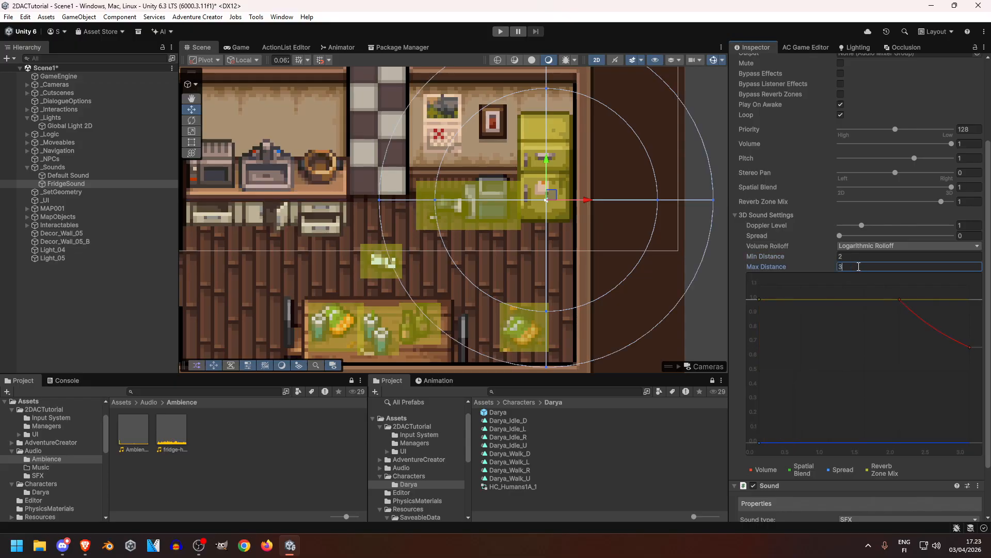
key("BackSpace")
type("4")
scroll(483, 273, "down", 12)
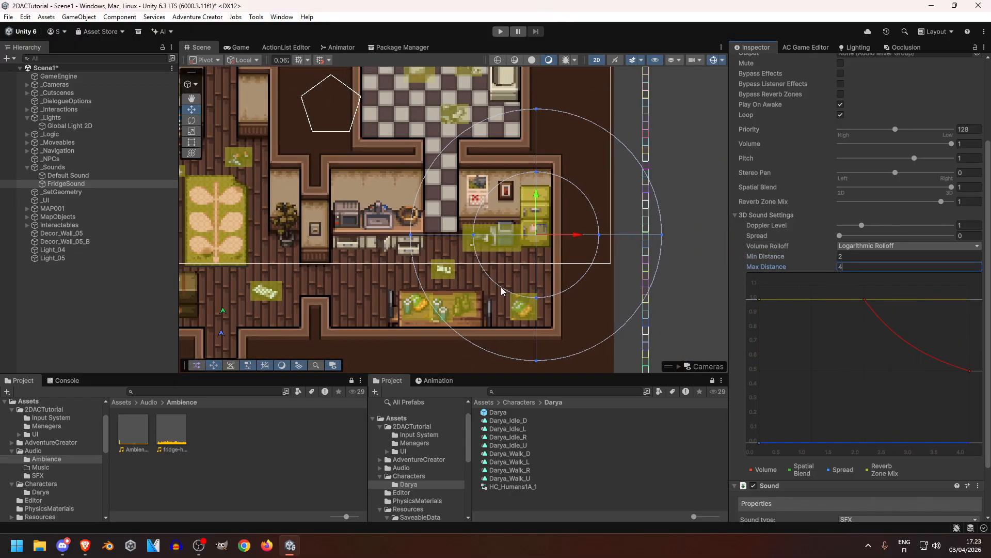
middle_click_drag(502, 290, 534, 281)
scroll(815, 282, "down", 3)
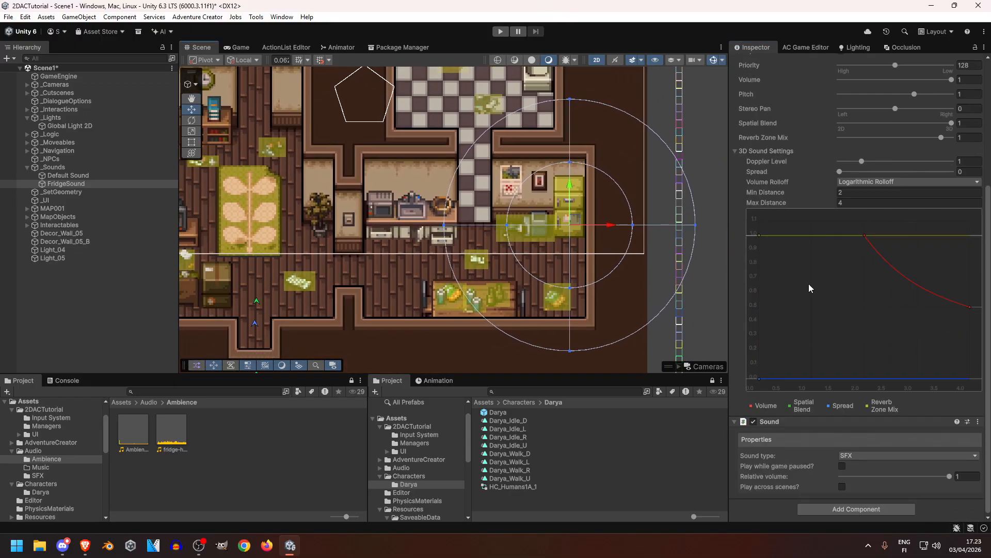
Step: Play the game and walk Darya through the kitchen to the fridge to test the positioned hum
left_click(500, 32)
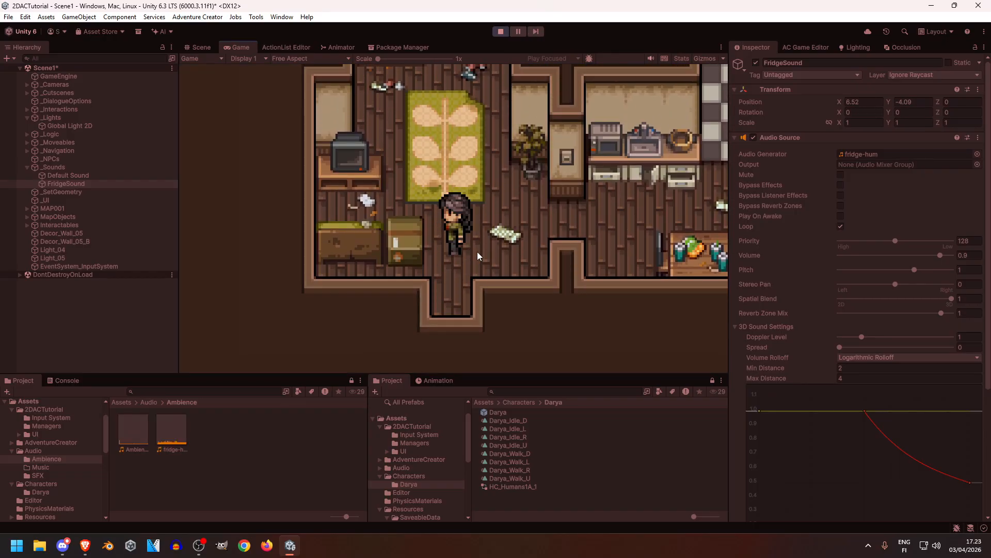
left_click(477, 252)
left_click(477, 252)
left_click(477, 252)
left_click(477, 252)
key("d")
key("w")
key("d")
key("d")
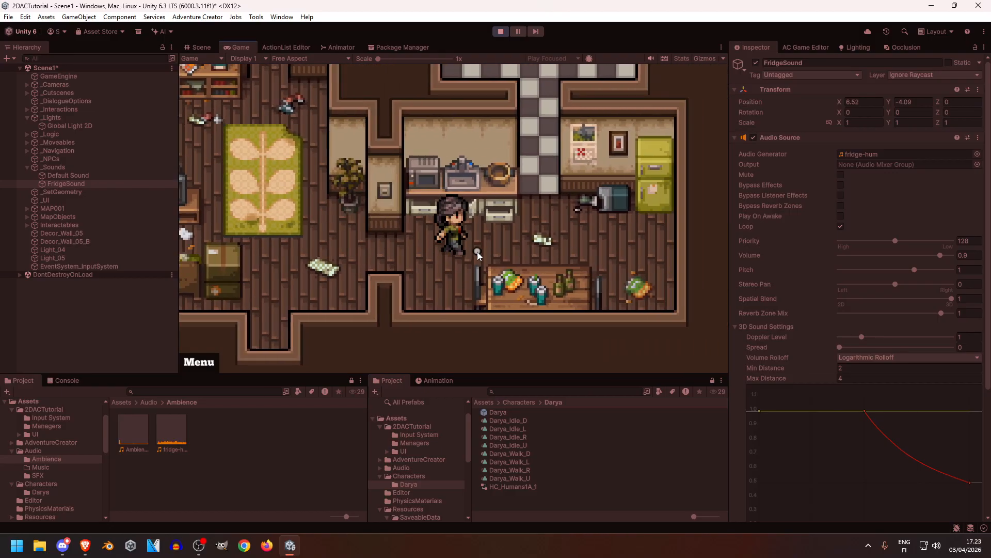
key("d")
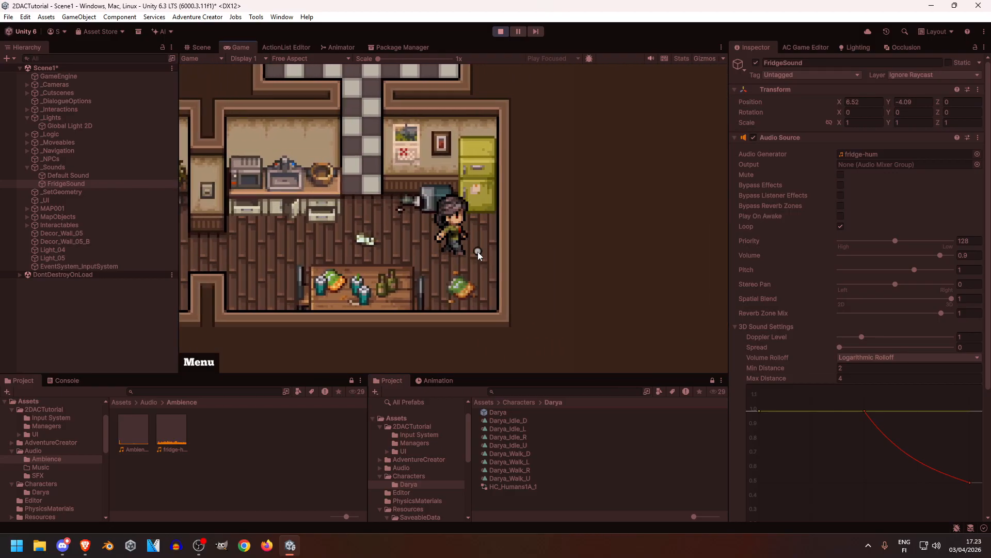
key("w")
key("s")
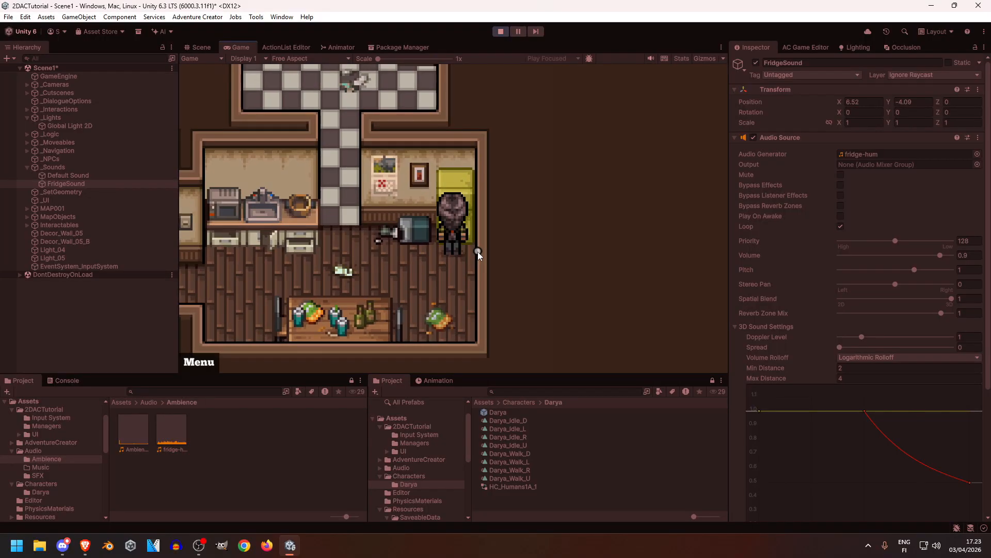
key("s")
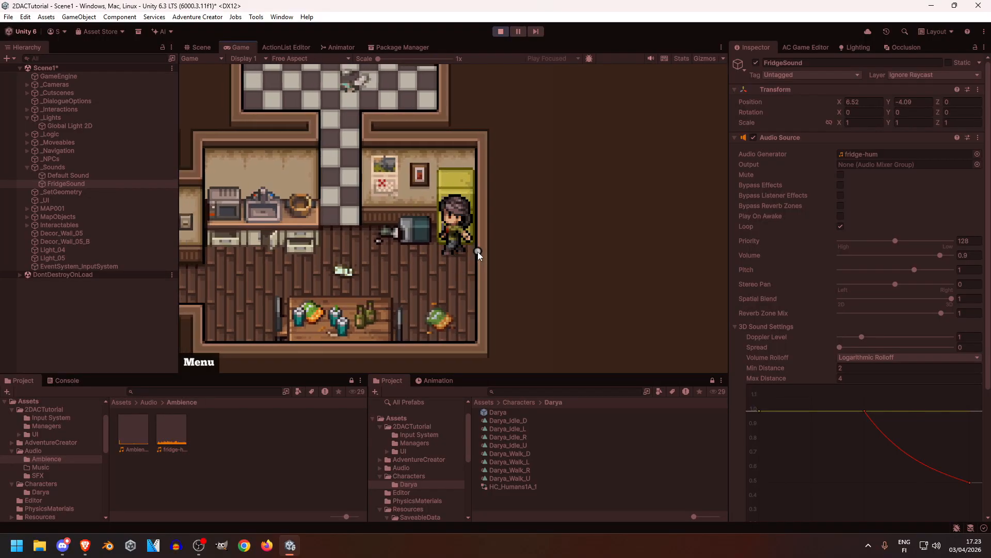
Step: Walk Darya away from the fridge into the tiled passage and back to the carpet, and stop the game
key("a")
key("w")
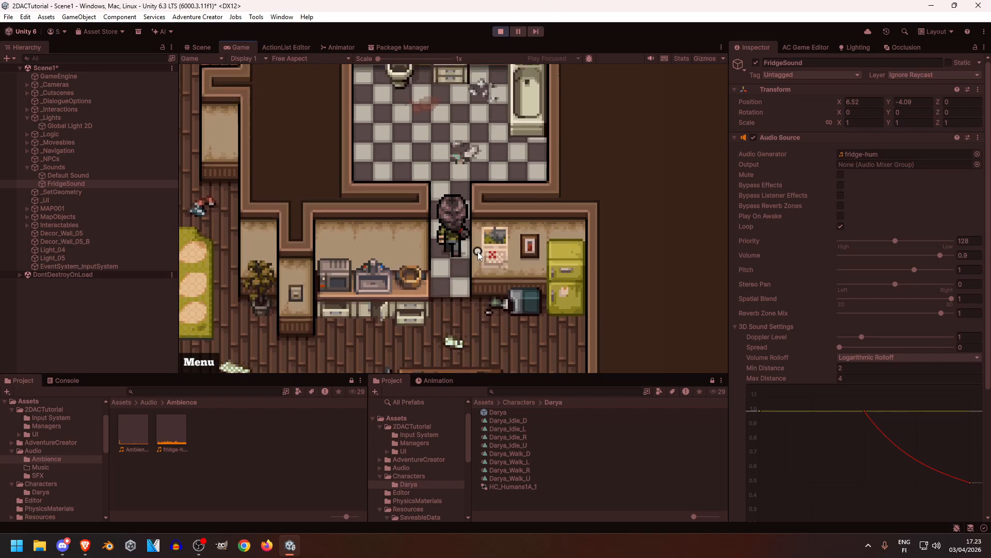
key("s")
key("a")
key("w")
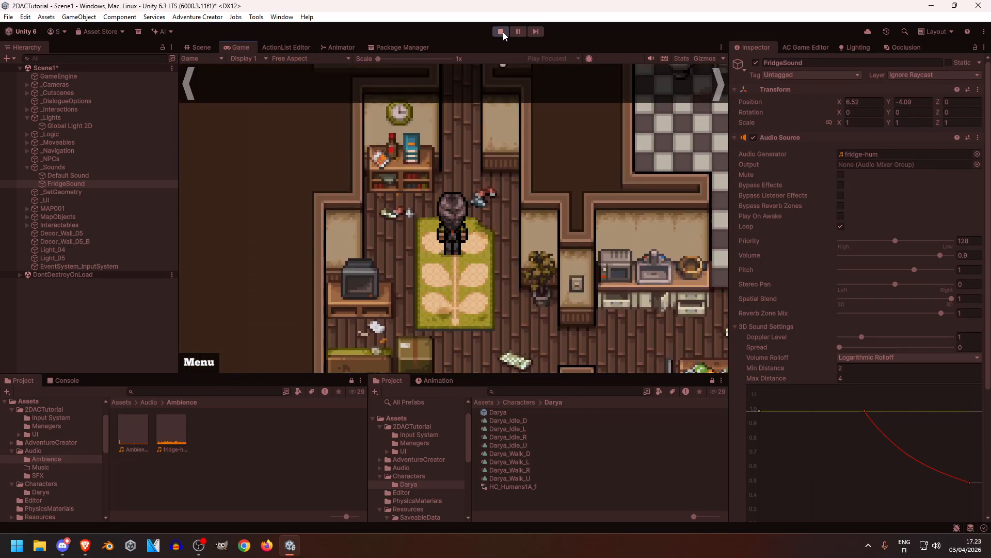
left_click(501, 32)
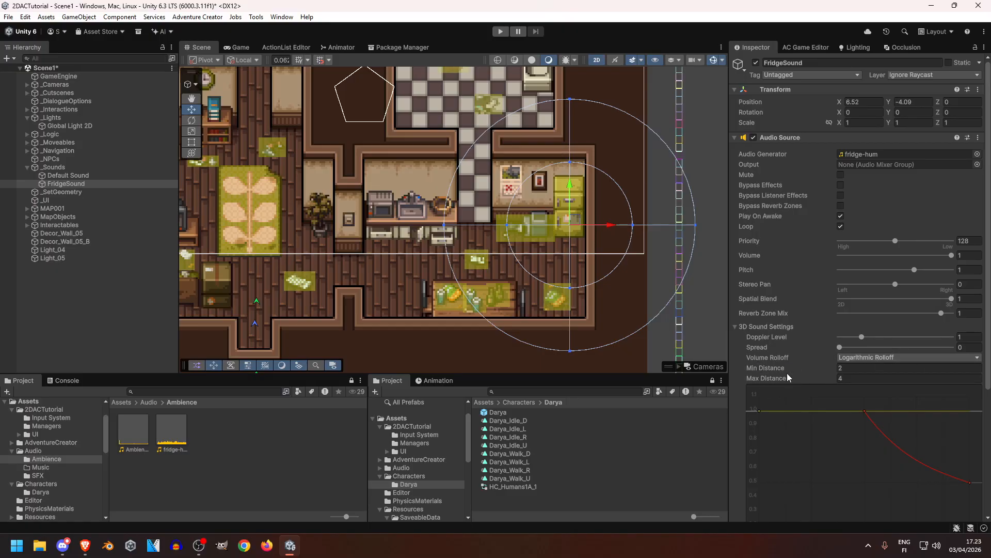
Step: Examine how FridgeSound's minimum and maximum distance circles cover the kitchen and neighbouring rooms
scroll(497, 243, "down", 5)
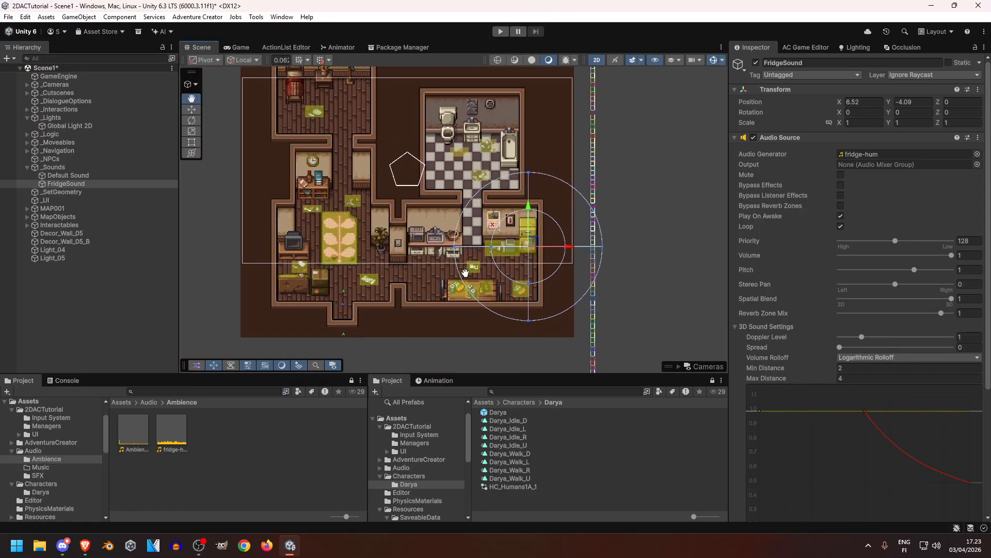
middle_click_drag(477, 240, 455, 263)
scroll(447, 301, "up", 9)
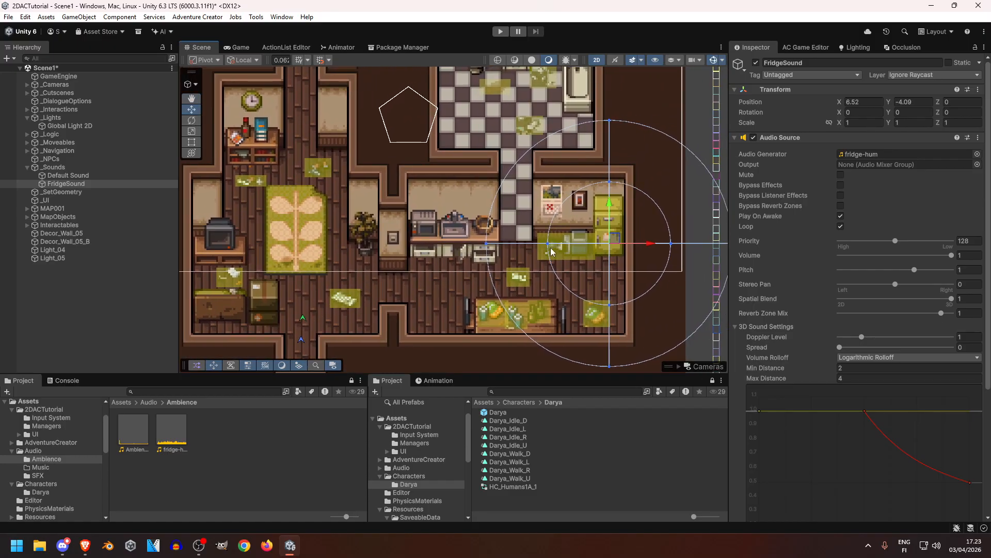
middle_click_drag(547, 249, 457, 261)
middle_click_drag(304, 313, 449, 325)
middle_click_drag(523, 308, 378, 259)
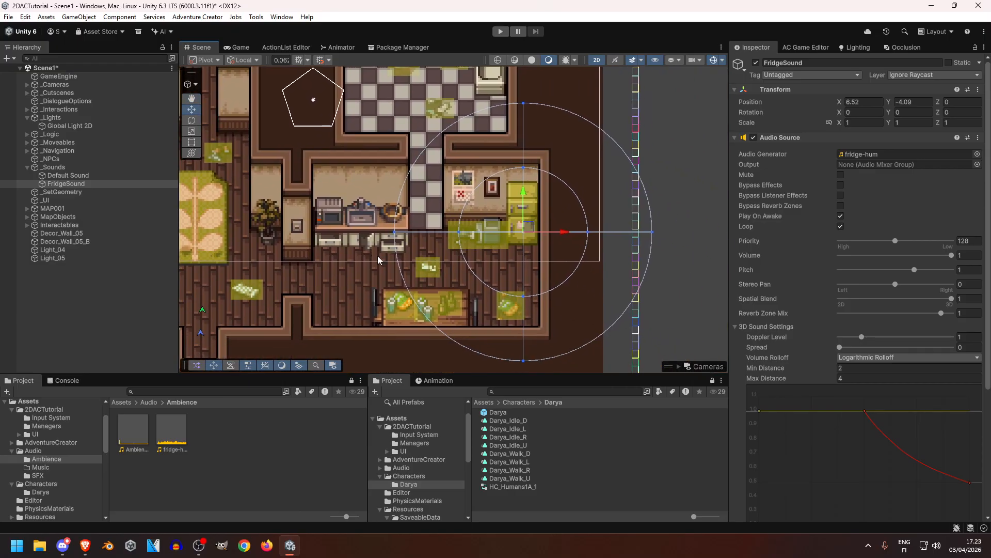
middle_click_drag(472, 237, 509, 255)
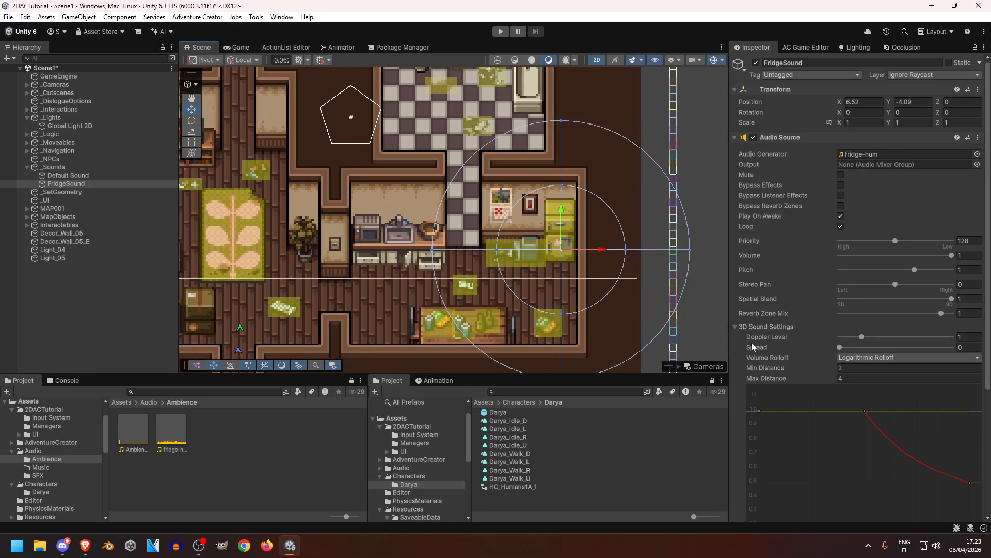
scroll(742, 342, "down", 5)
scroll(755, 324, "up", 5)
Step: Duplicate the FridgeSound object and rename the copy as DrippingSound
left_click(77, 184)
key("ctrl+d")
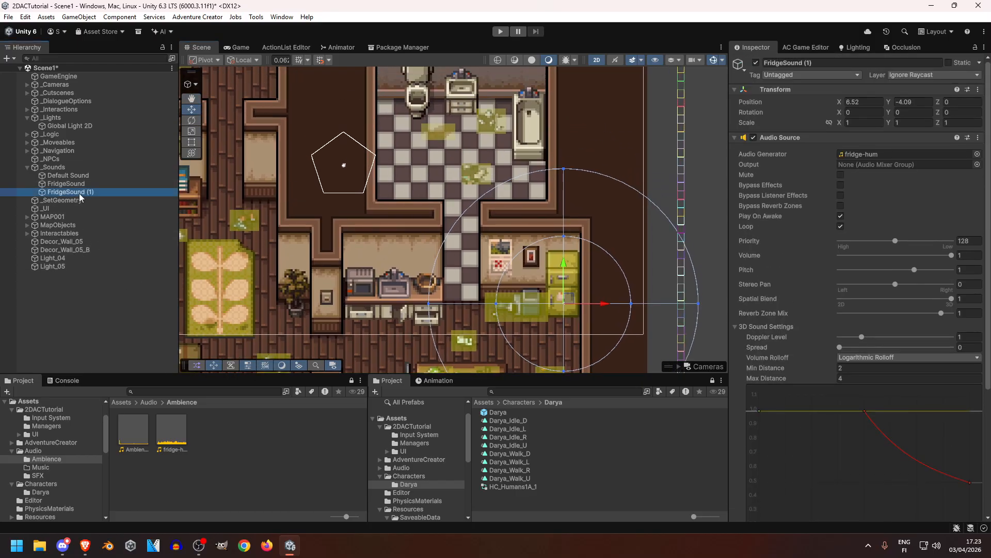
left_click(85, 193)
type("Dripping")
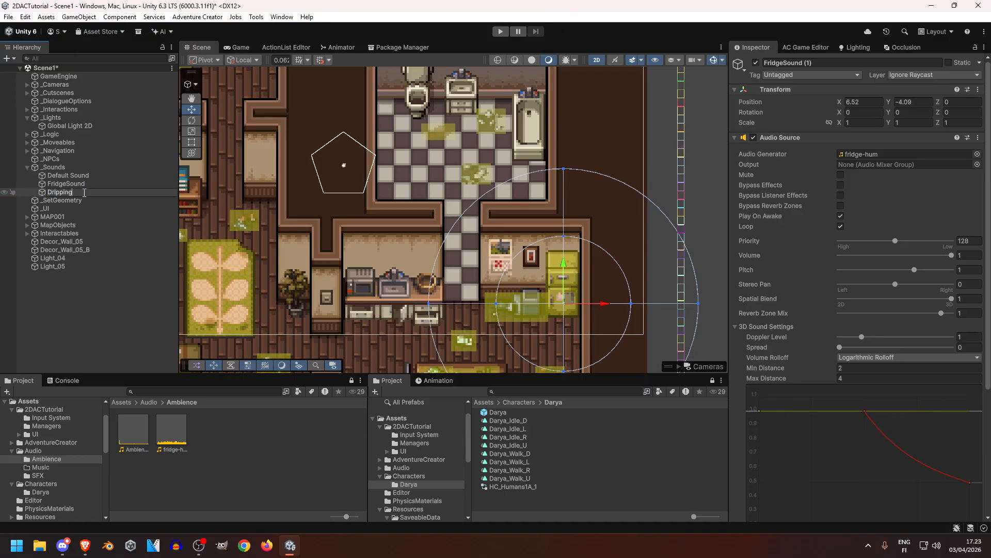
key("Return")
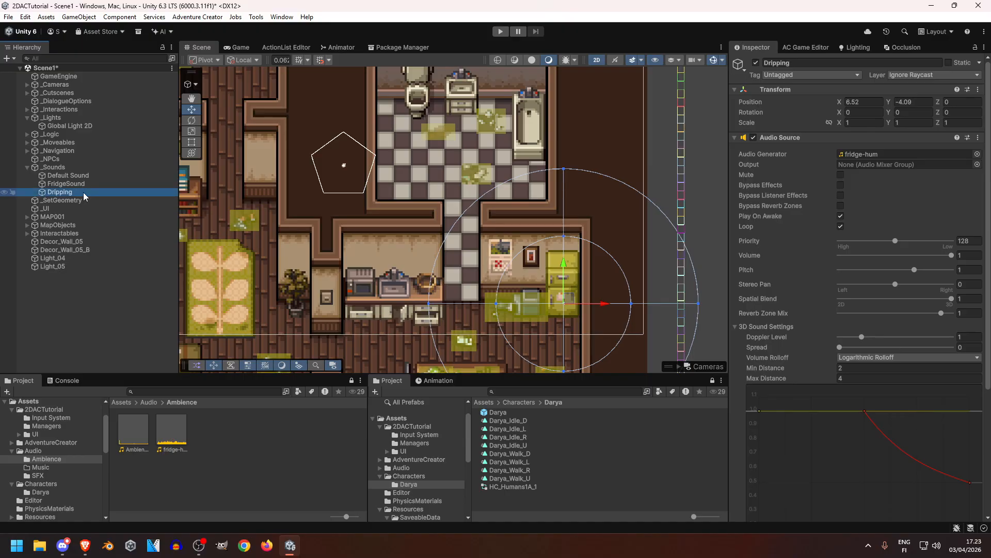
left_click(84, 192)
key("Return")
Step: Assign the Ambience_Water_Dripping_Slow_02_Loop clip to DrippingSound's Audio Source and preview it in VLC media player
left_click_drag(139, 417, 908, 154)
double_click(912, 150)
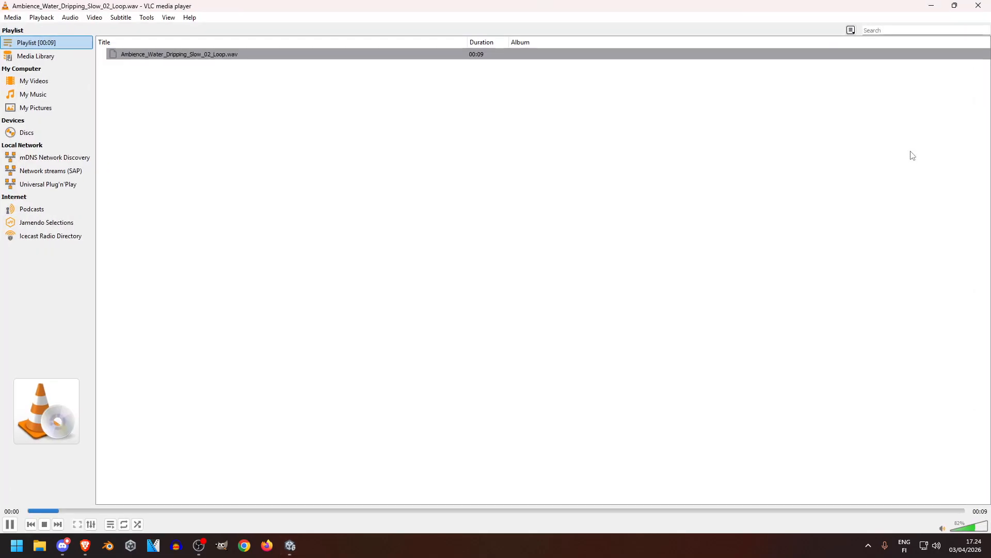
left_click(977, 7)
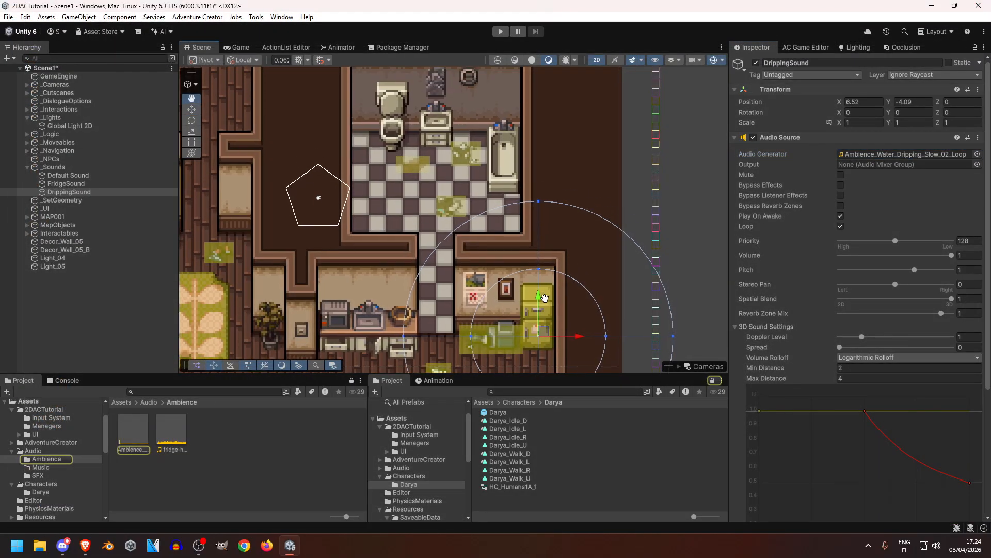
Step: Move DrippingSound out of the kitchen onto the bathroom sink, at about X 3.52, Y 2.24
left_click_drag(515, 104, 515, 103)
middle_click_drag(529, 135, 556, 232)
left_click_drag(614, 235, 515, 236)
left_click_drag(464, 196, 464, 183)
scroll(807, 305, "down", 4)
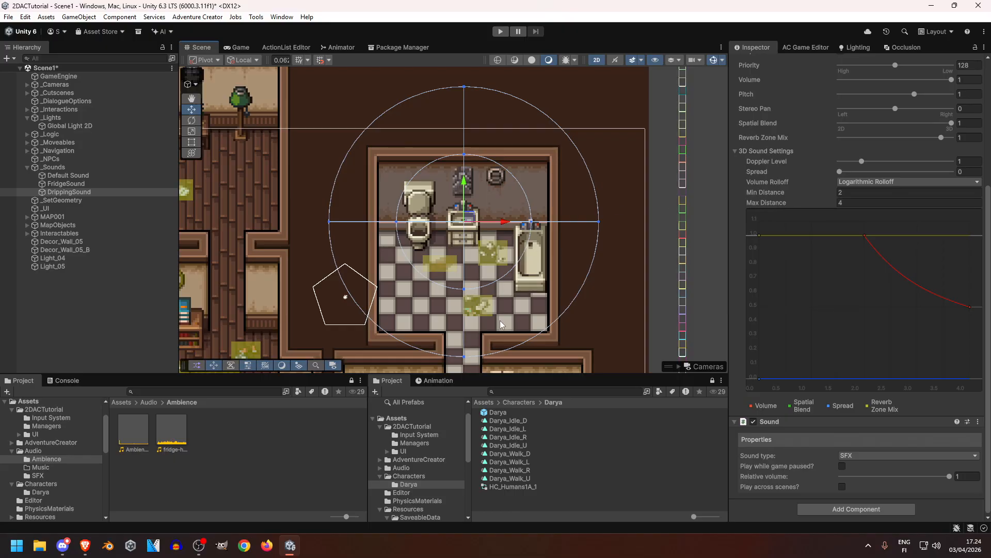
middle_click_drag(509, 353, 519, 236)
scroll(526, 259, "down", 5)
scroll(834, 307, "up", 4)
middle_click_drag(473, 265, 515, 174)
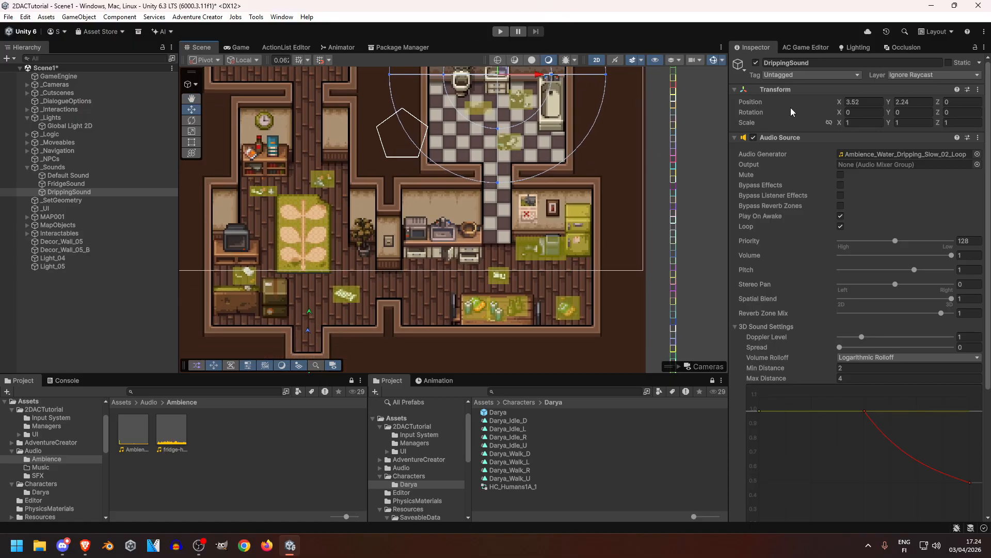
Step: Add a 2D trigger to the scene and place it at the kitchen end of the tiled passage, about X 3.489, Y -3.479
left_click(821, 49)
left_click(883, 356)
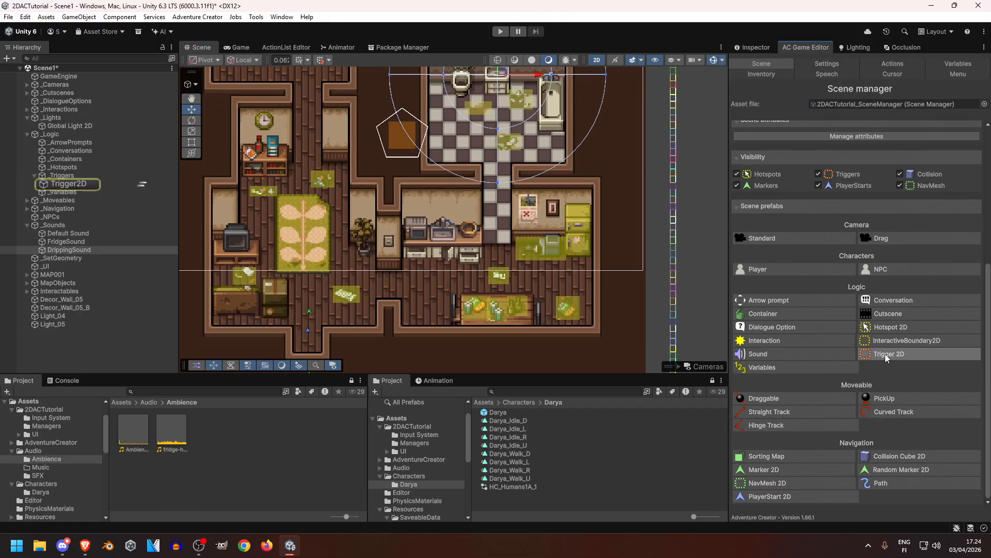
left_click_drag(444, 132, 542, 130)
left_click_drag(499, 105, 500, 222)
middle_click_drag(503, 193, 556, 367)
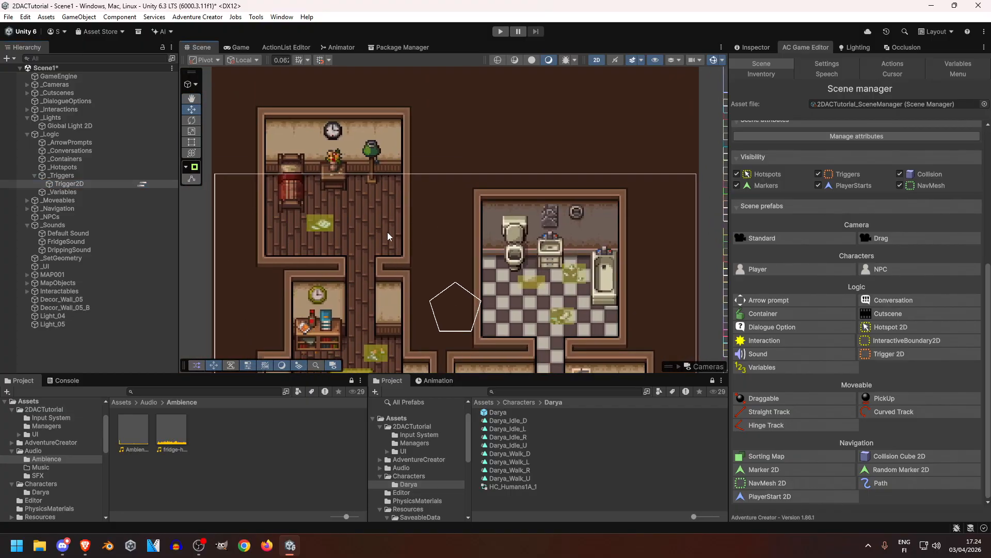
scroll(475, 229, "up", 8)
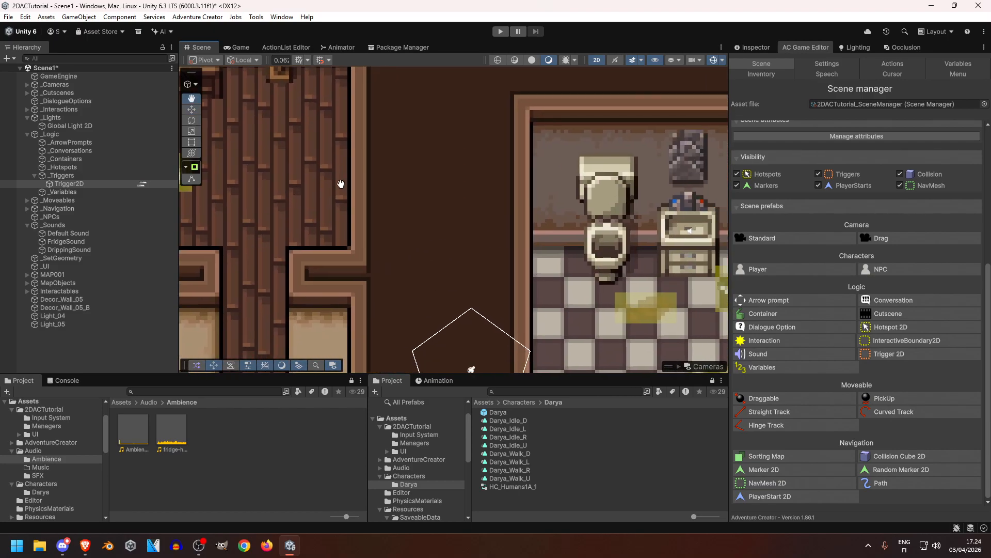
scroll(484, 228, "down", 5)
middle_click_drag(571, 301, 461, 168)
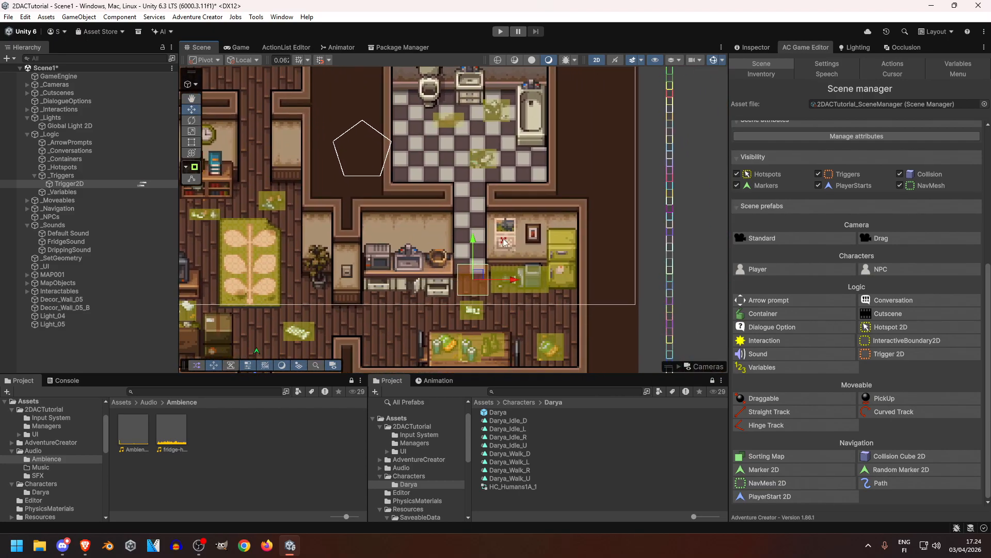
scroll(457, 292, "up", 5)
left_click_drag(463, 222, 464, 182)
left_click_drag(506, 215, 501, 214)
middle_click_drag(510, 214, 511, 239)
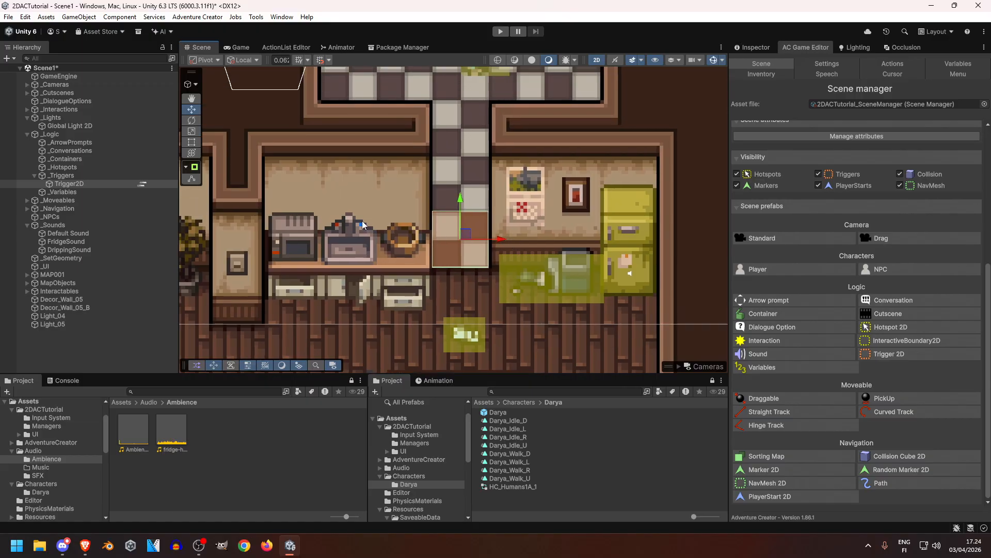
Step: Rename the trigger as Trigger2DToilet and change the first action in its action list to Sound: Play
left_click(83, 184)
left_click(97, 183)
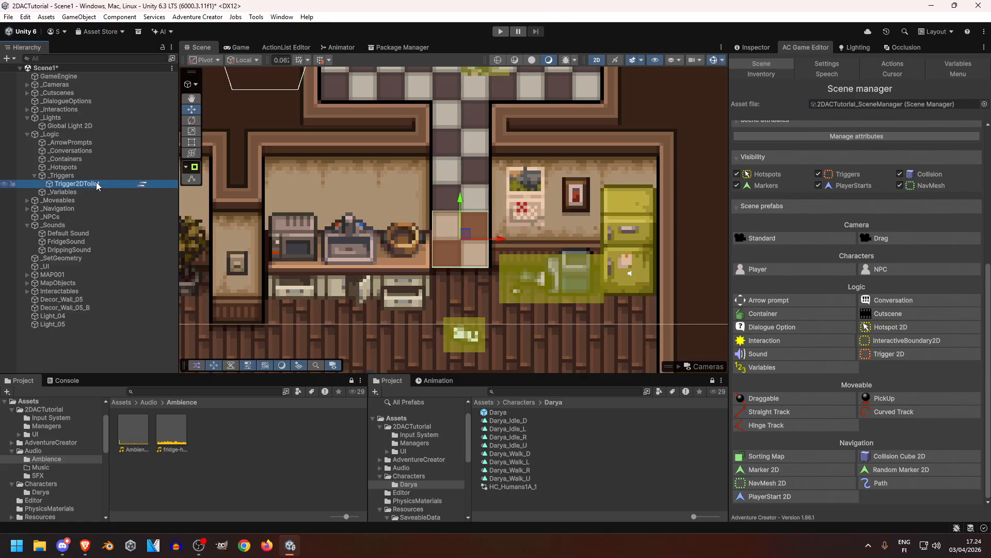
left_click(142, 184)
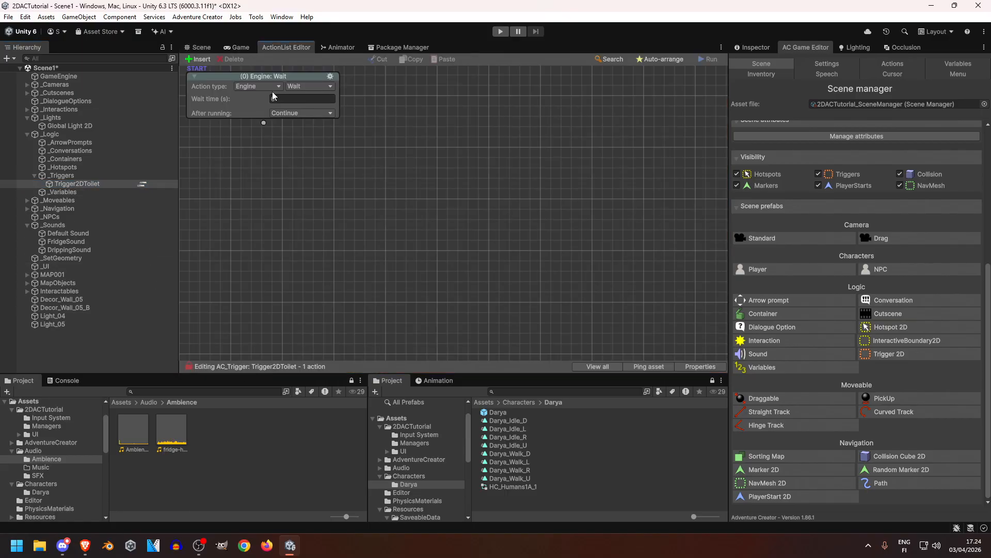
left_click(274, 86)
left_click(268, 303)
left_click(309, 86)
left_click(304, 117)
left_click(312, 110)
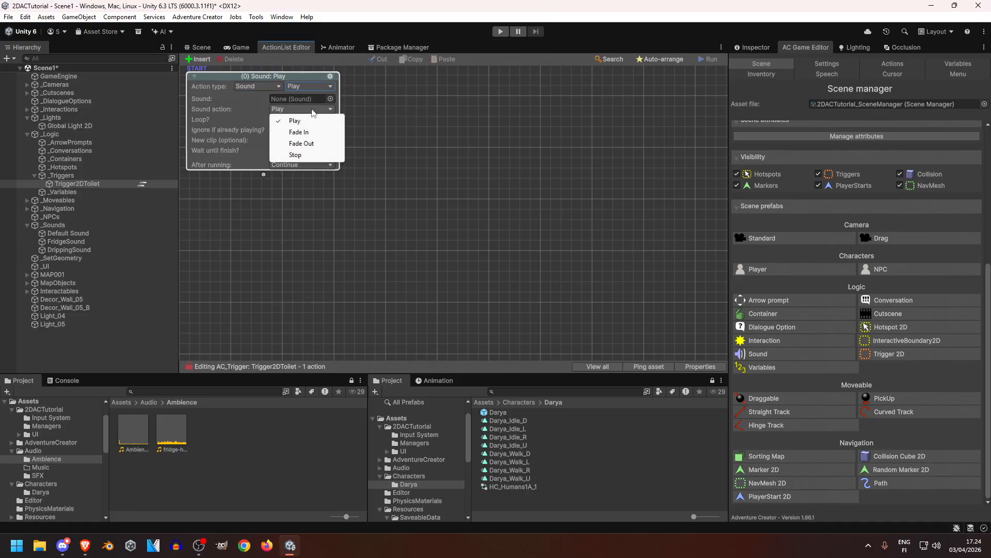
left_click(387, 104)
Step: Assign DrippingSound to the sound action and enable both looping and ignoring if already playing
left_click_drag(66, 248, 293, 99)
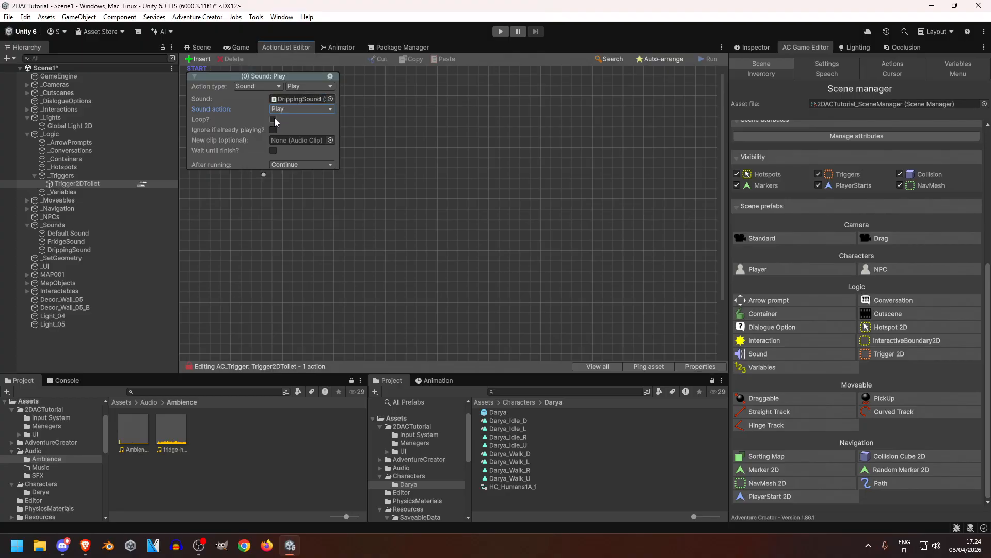
left_click(274, 119)
left_click(274, 129)
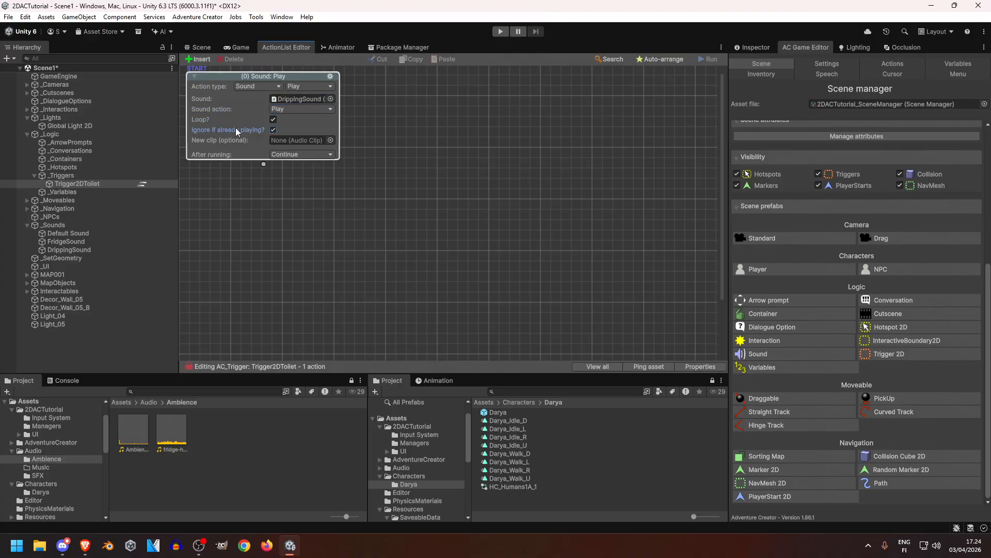
Step: Set the sound action to Fade In with a fade time of 0.5
left_click(287, 110)
left_click(304, 132)
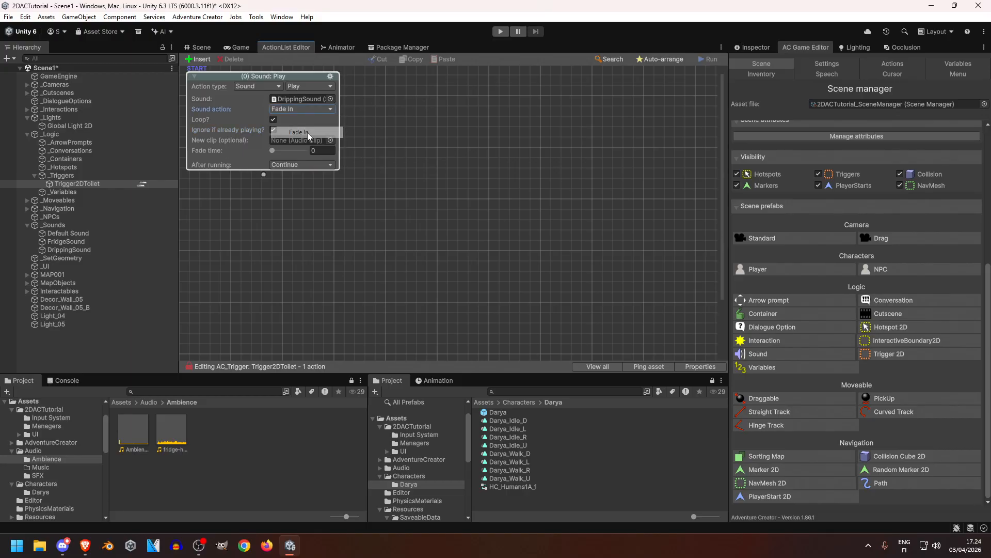
left_click(325, 151)
type("1")
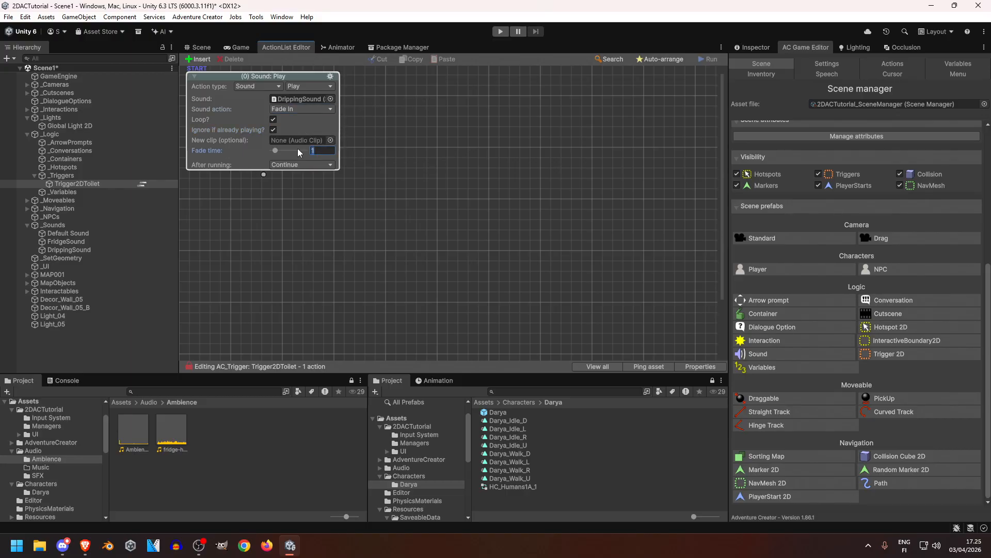
type("0.5")
Step: Set Trigger2DToilet to run in the background instead of pausing gameplay
left_click(197, 47)
middle_click_drag(402, 228, 516, 274)
scroll(500, 279, "down", 3)
scroll(498, 287, "up", 6)
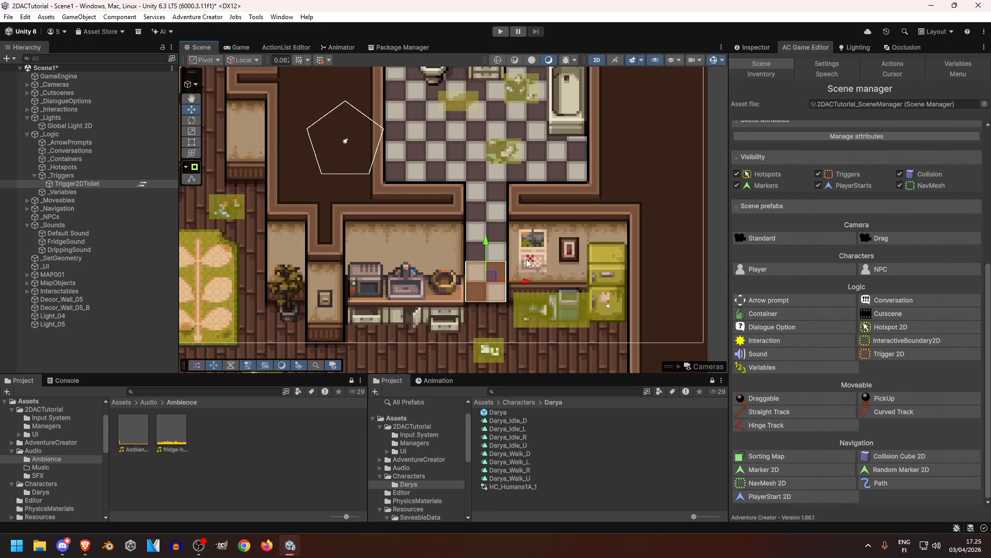
scroll(516, 274, "down", 6)
scroll(516, 274, "up", 7)
scroll(495, 235, "up", 2)
middle_click_drag(495, 235, 491, 216)
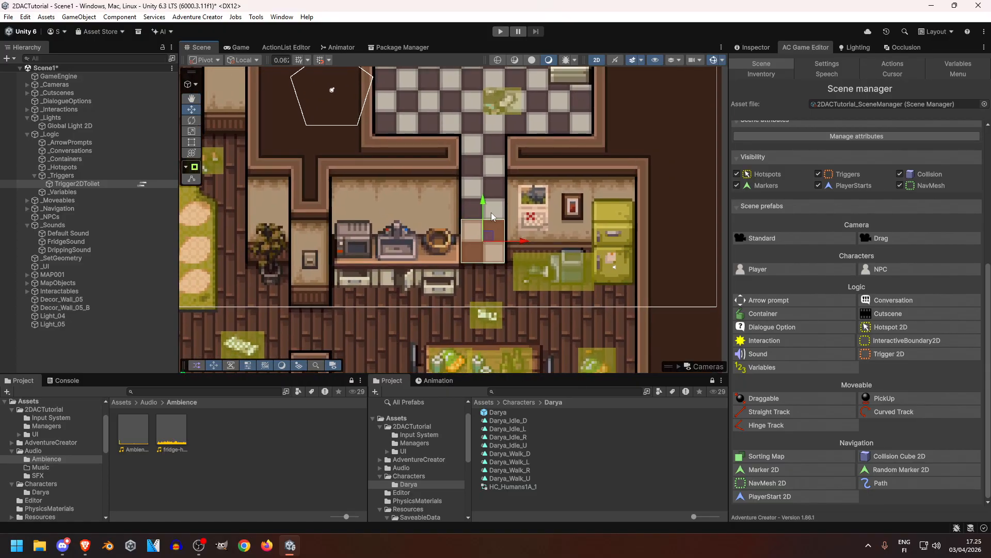
middle_click_drag(309, 135, 279, 129)
left_click(88, 183)
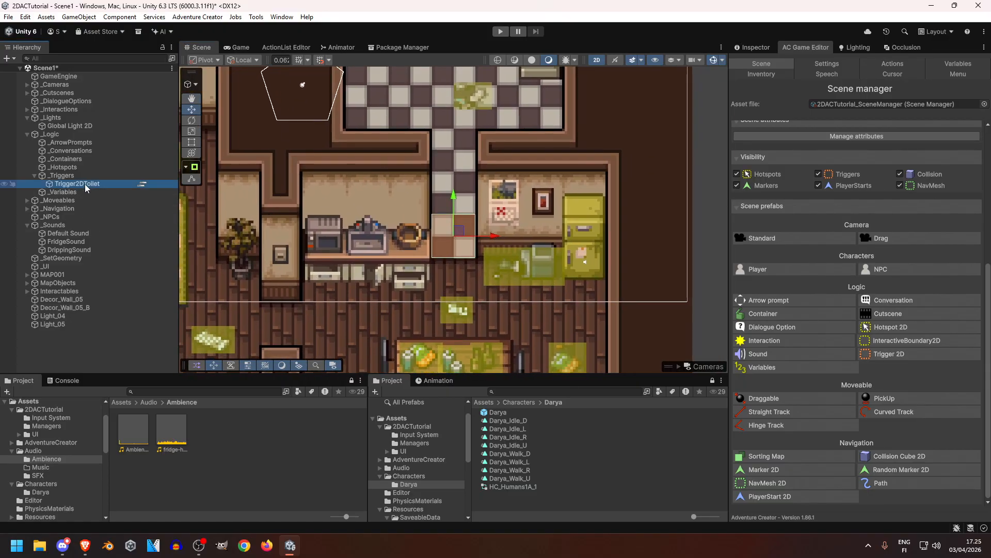
middle_click_drag(202, 215, 207, 222)
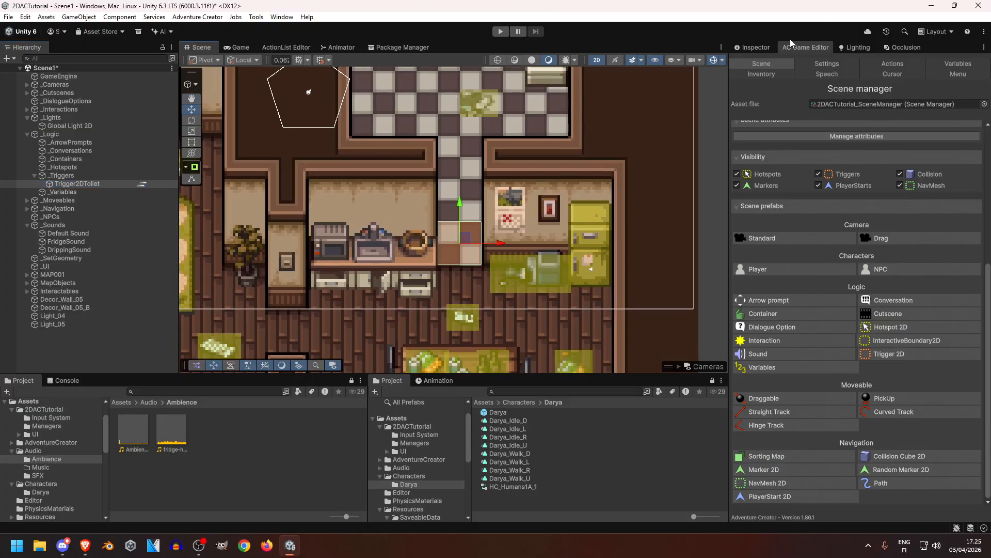
left_click(765, 47)
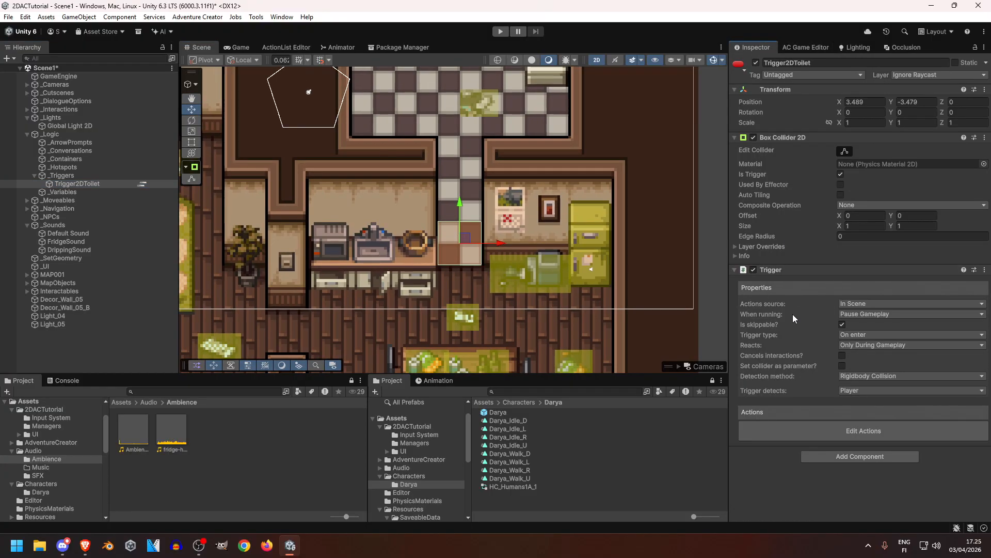
left_click(864, 314)
left_click(879, 337)
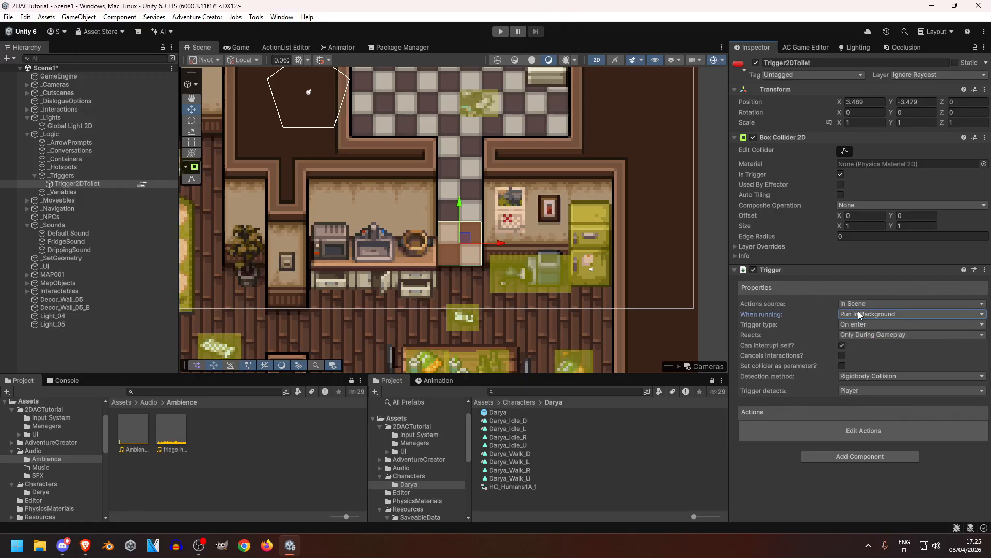
Step: Move Trigger2DToilet up the tiled passage toward the bathroom, to about Y -2.47
scroll(520, 261, "down", 2)
middle_click_drag(519, 261, 574, 238)
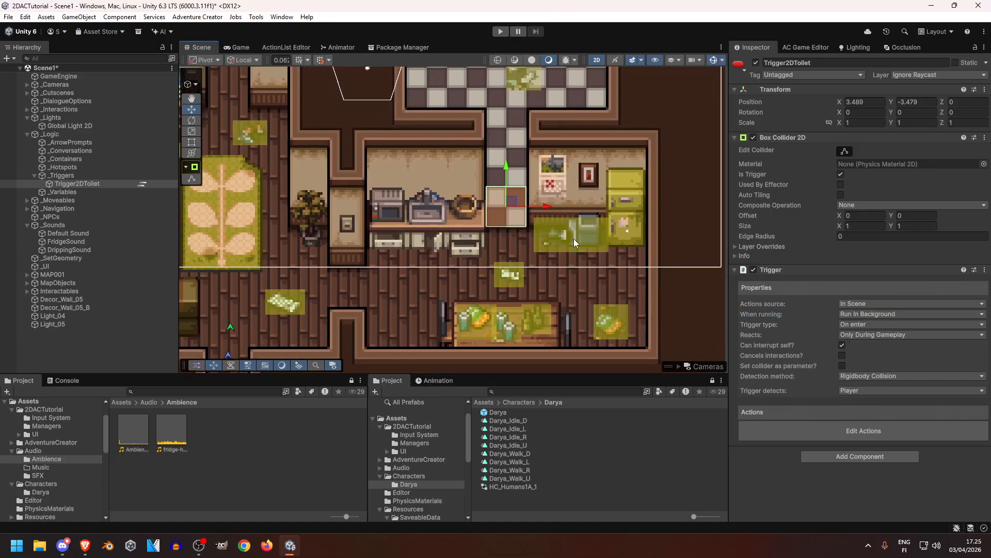
key("Up")
key("Right")
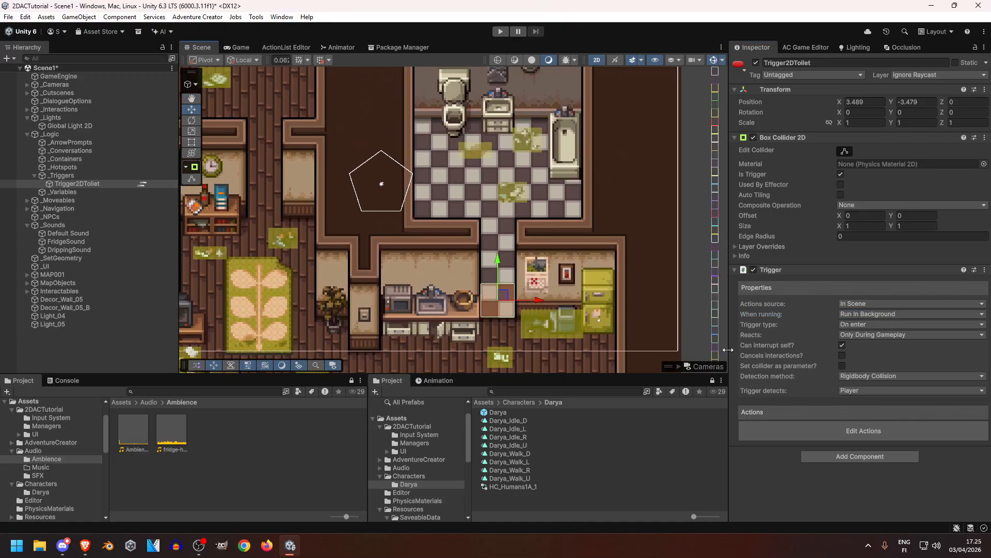
key("Down")
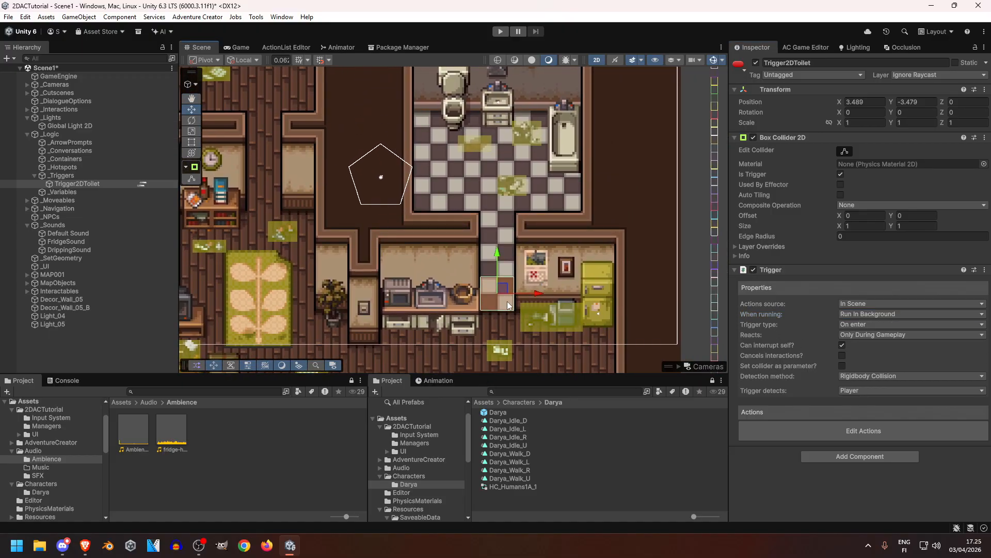
left_click_drag(498, 255, 496, 222)
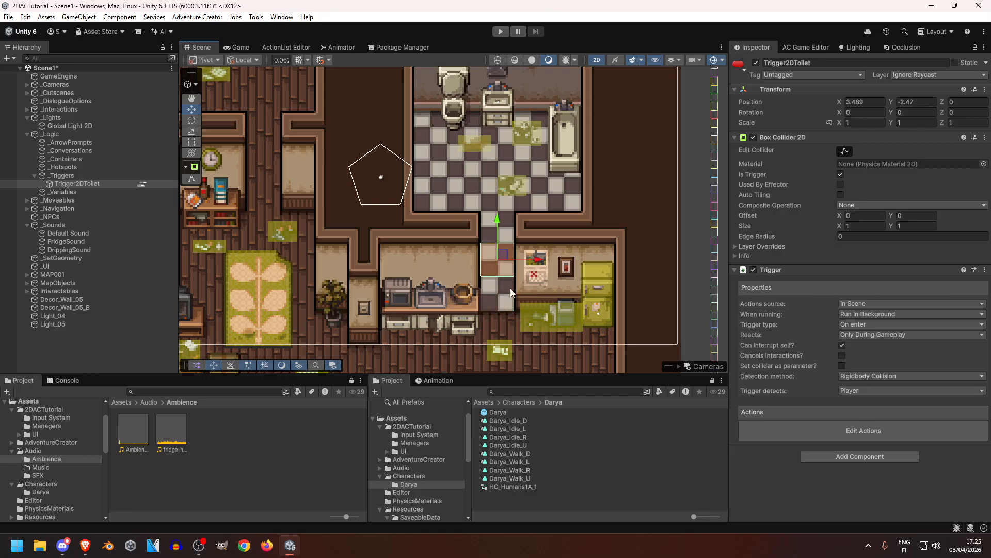
Step: Examine the route between the kitchen and bathroom that leads through Trigger2DToilet in the tiled passage
key("Up")
key("Right")
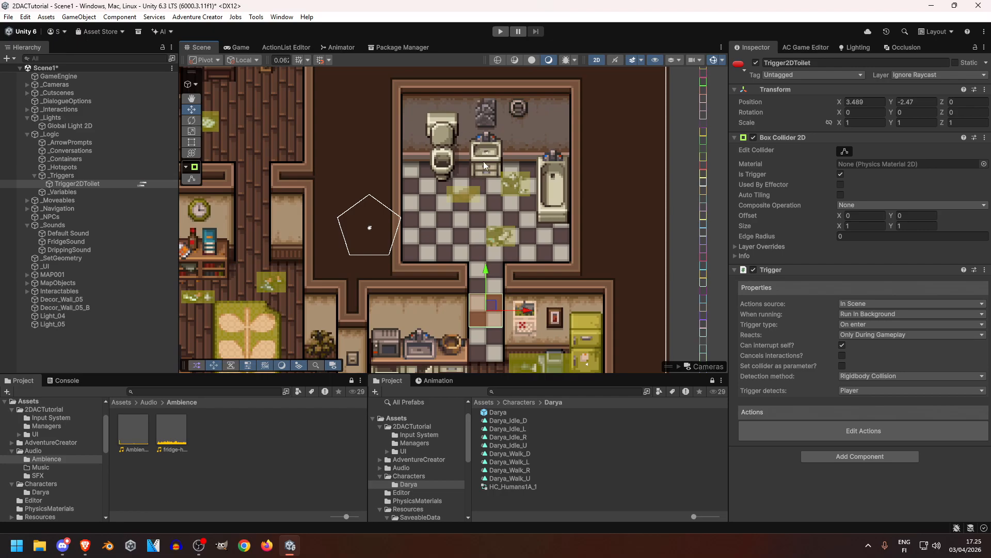
key("Down")
key("Down")
key("Down")
key("Down")
scroll(494, 211, "up", 3)
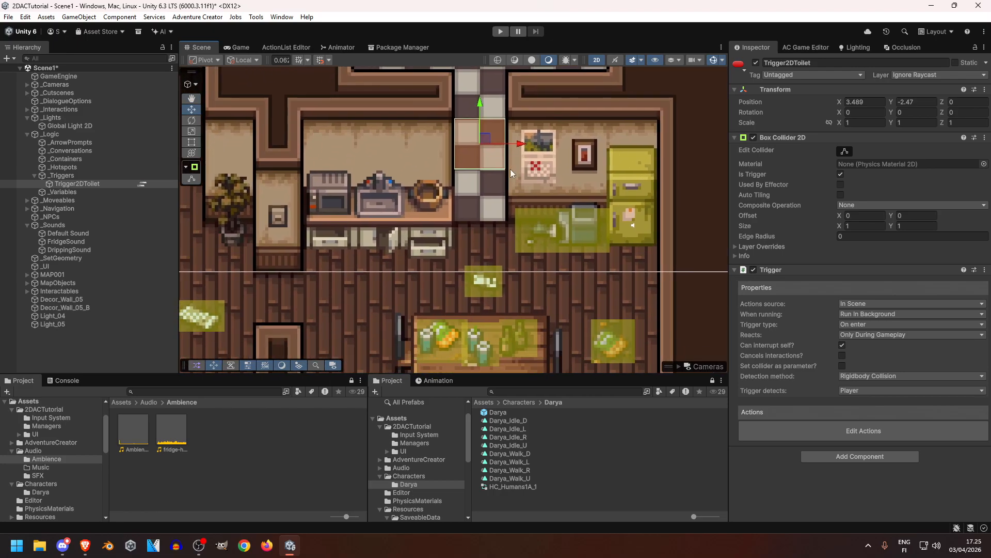
key("Up")
key("Right")
key("Up")
key("Down")
scroll(445, 184, "down", 2)
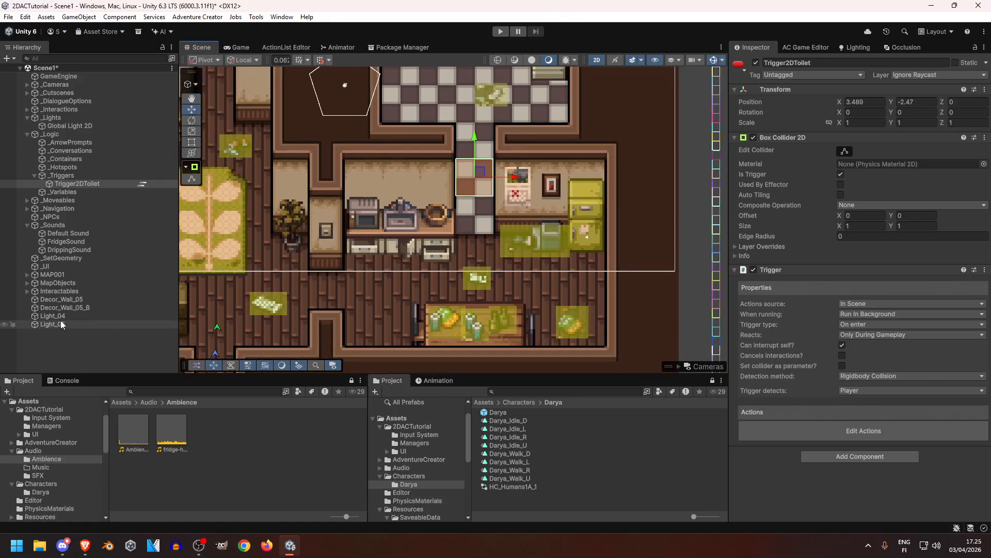
Step: Turn off Play On Awake in DrippingSound's Audio Source
left_click(70, 251)
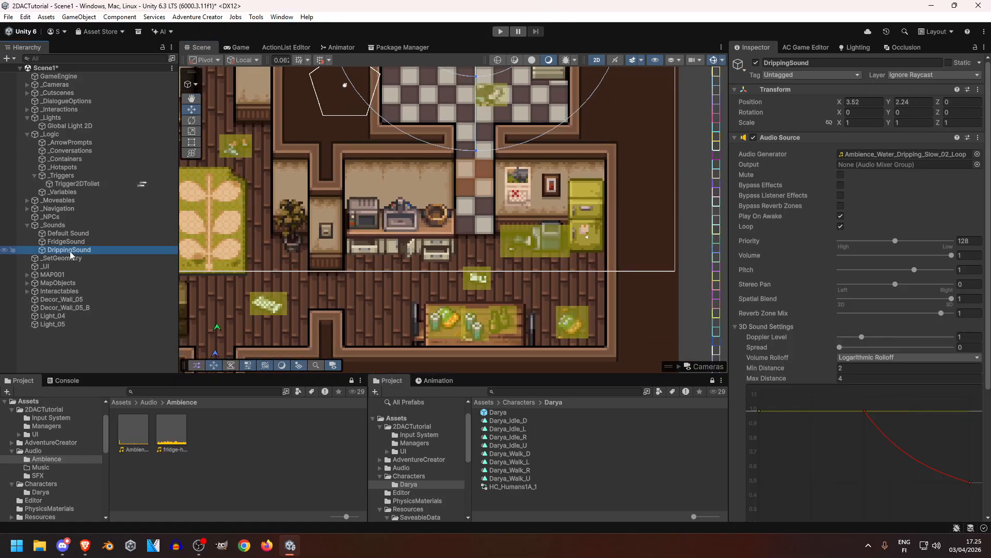
left_click(77, 242)
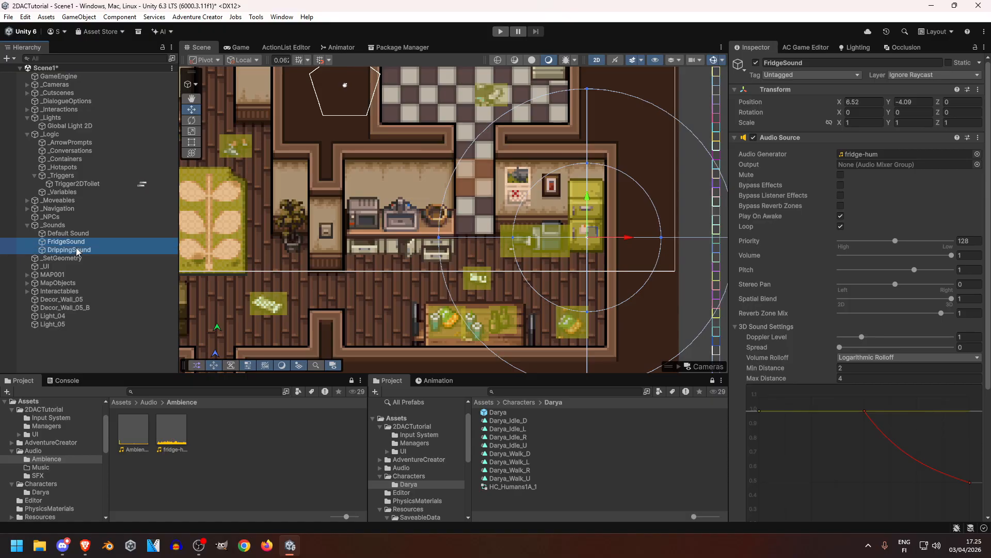
left_click(840, 216)
left_click(87, 250)
Step: Check Trigger2DToilet's sound action, then duplicate the trigger and rename the copy as Trigger2DToiletExit
middle_click_drag(469, 176, 467, 247)
left_click(474, 249)
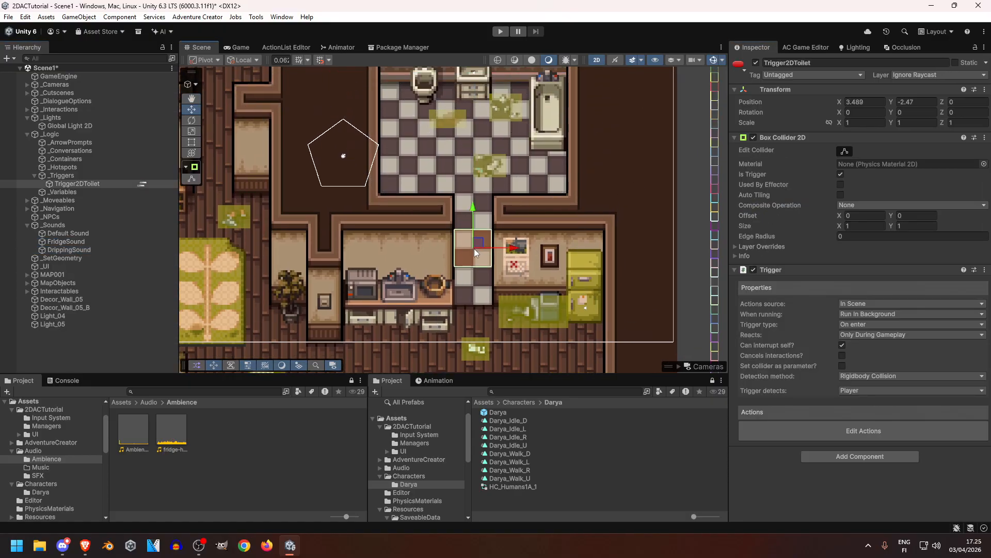
left_click(143, 183)
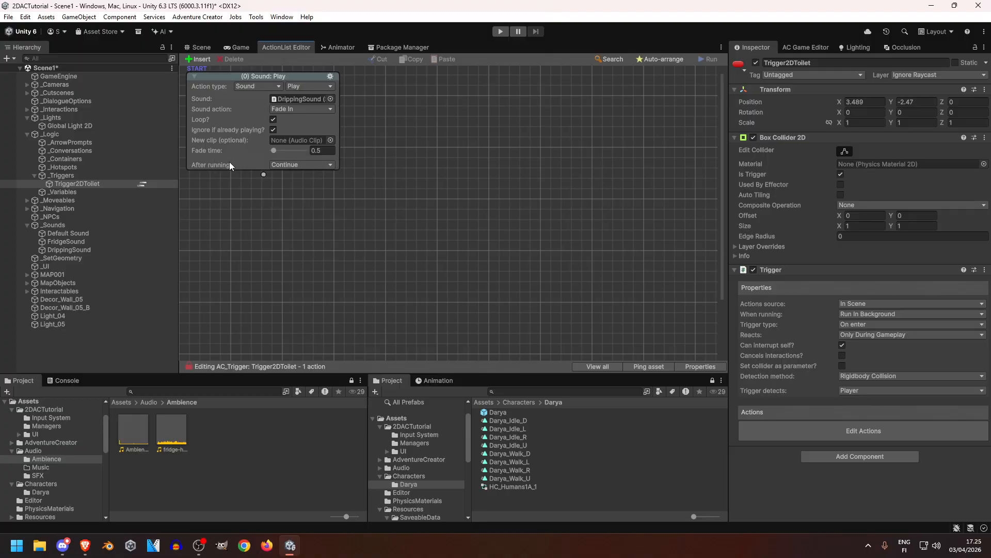
left_click(198, 49)
middle_click_drag(409, 257, 399, 229)
left_click(95, 184)
key("ctrl+d")
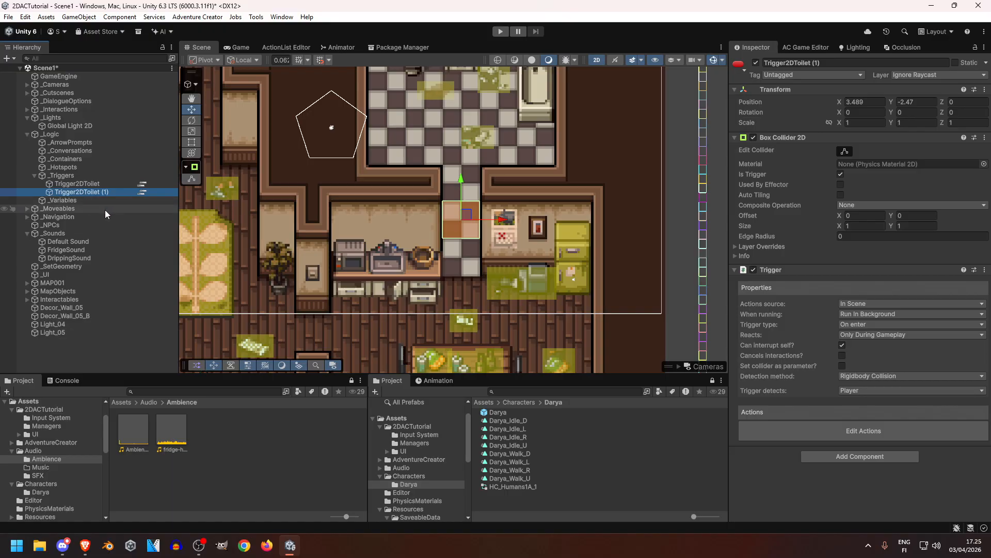
key("End")
key("BackSpace")
type("Exit")
key("Return")
Step: Move Trigger2DToiletExit down to the kitchen end of the passage, about Y -3.5, and set its DrippingSound action to Fade Out
left_click_drag(461, 181, 468, 219)
scroll(478, 308, "up", 3)
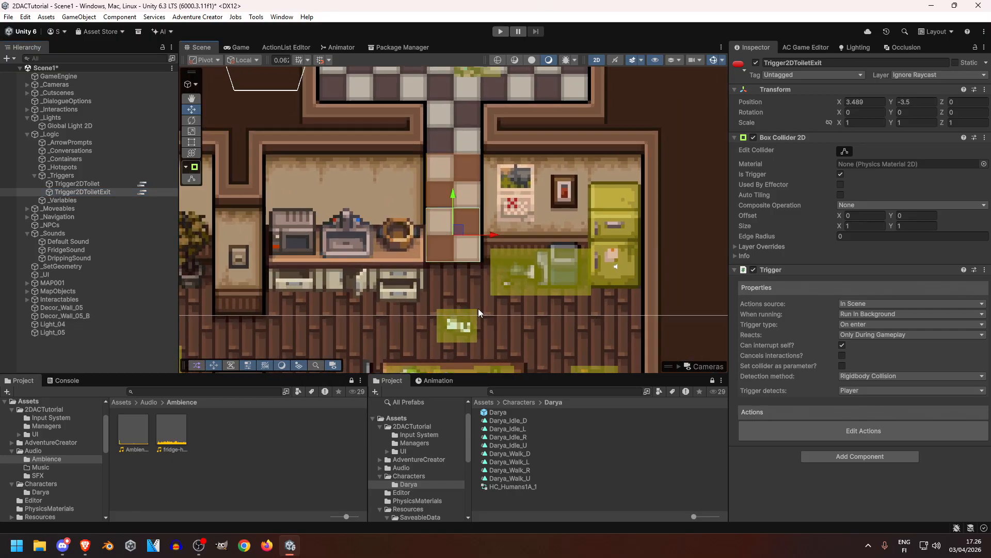
left_click(142, 191)
left_click(307, 109)
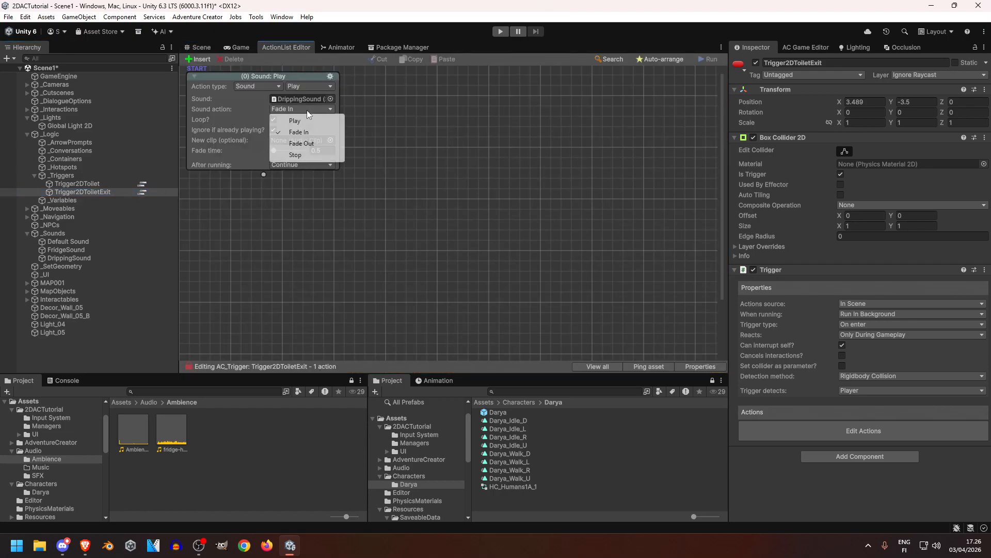
left_click(302, 143)
left_click(200, 47)
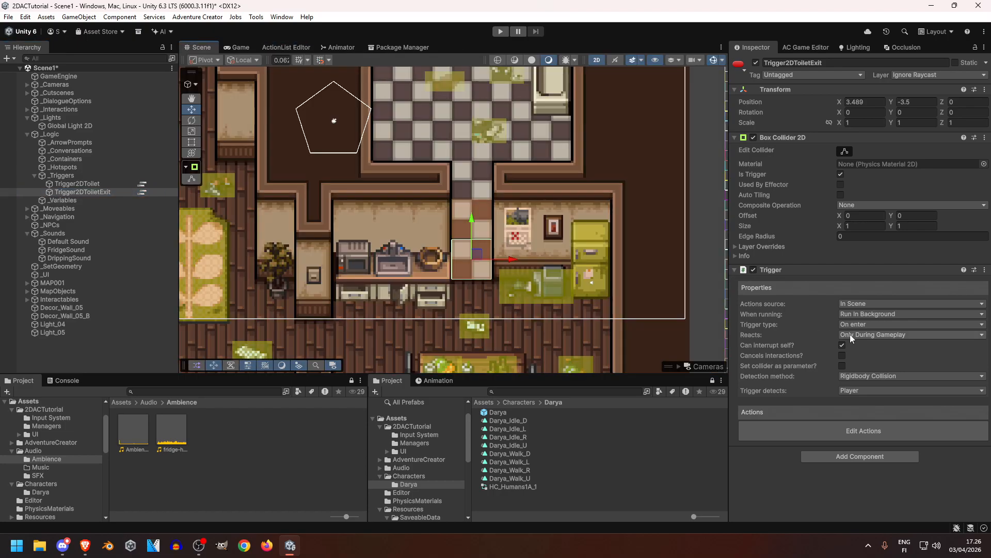
Step: Set Trigger2DToiletExit's trigger type to On exit
left_click(852, 325)
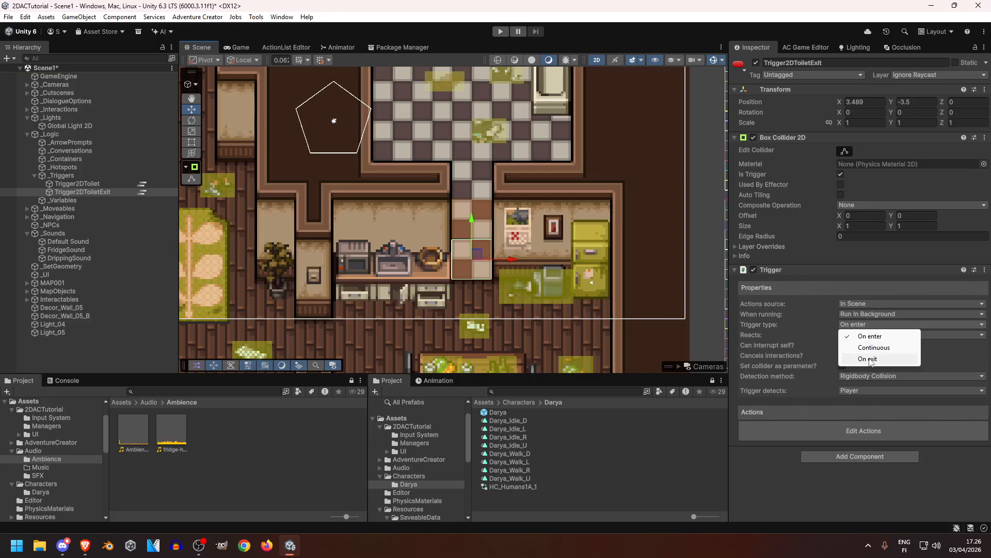
left_click(870, 359)
Step: Compare the placement of Trigger2DToilet and Trigger2DToiletExit along the tiled passage between the kitchen and bathroom
left_click(476, 224)
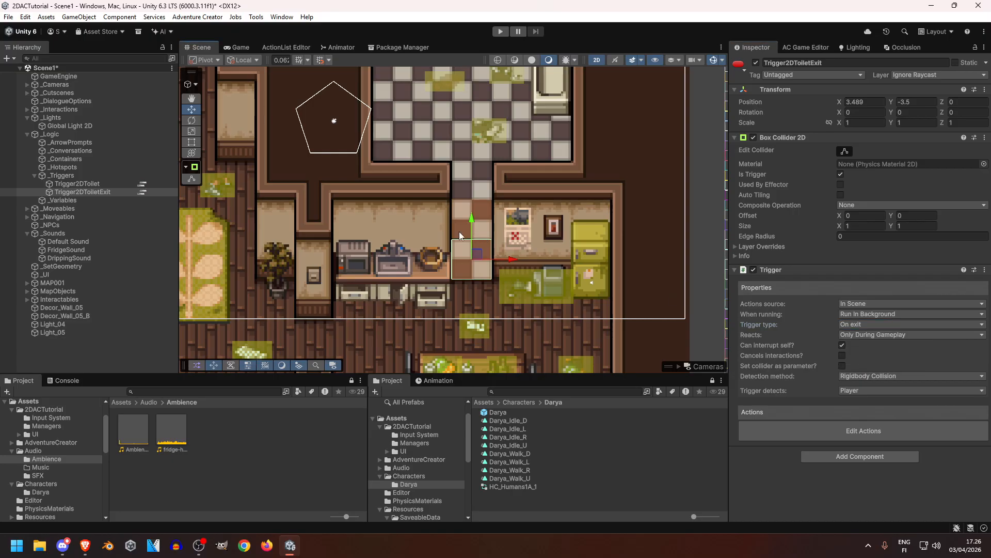
left_click(476, 246)
middle_click_drag(495, 241, 474, 277)
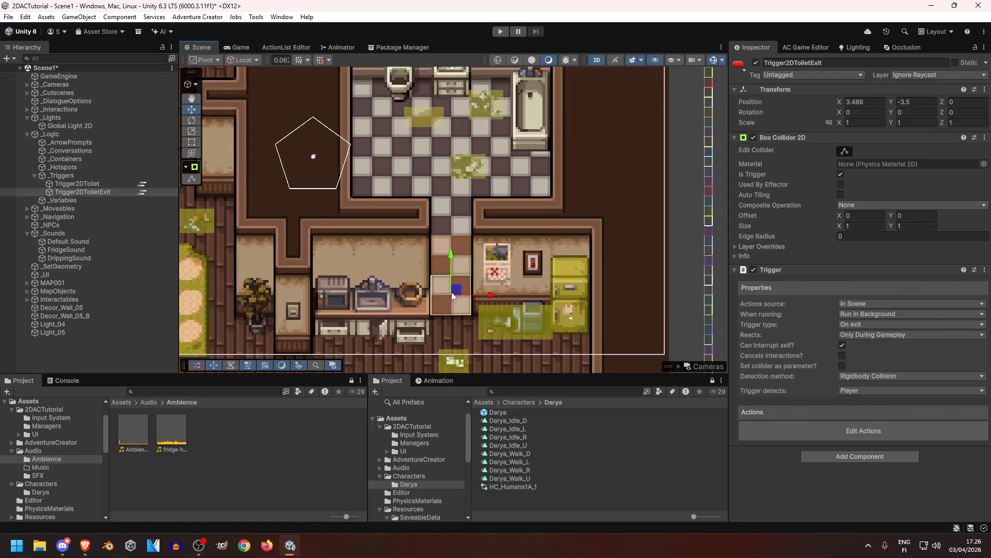
left_click(444, 249)
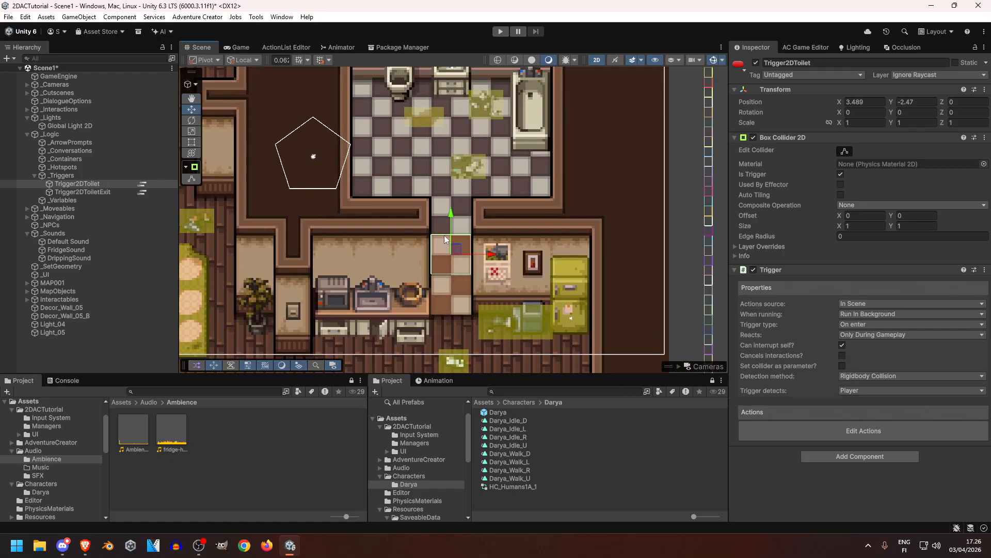
mouse_move(443, 209)
middle_mouse_down()
mouse_move(444, 223)
mouse_move(441, 196)
middle_mouse_up()
left_click(450, 283)
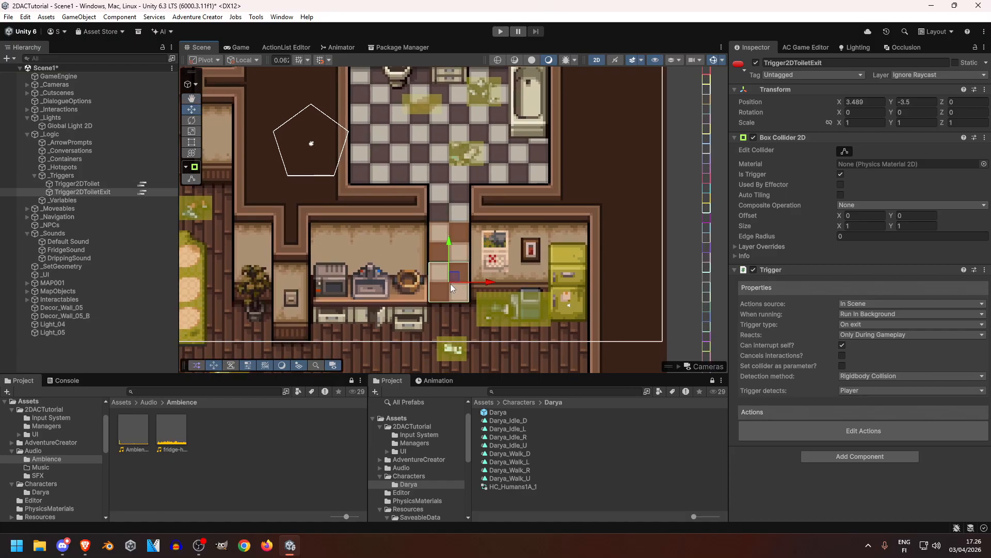
left_click(443, 231)
mouse_move(448, 214)
middle_mouse_down()
mouse_move(461, 232)
mouse_move(453, 209)
middle_mouse_up()
left_click(458, 283)
left_click(443, 237)
middle_click_drag(449, 243, 453, 254)
Step: Add a Remember Trigger component to Trigger2DToiletExit and set its trigger state on start to Off
left_click(83, 192)
left_click(844, 457)
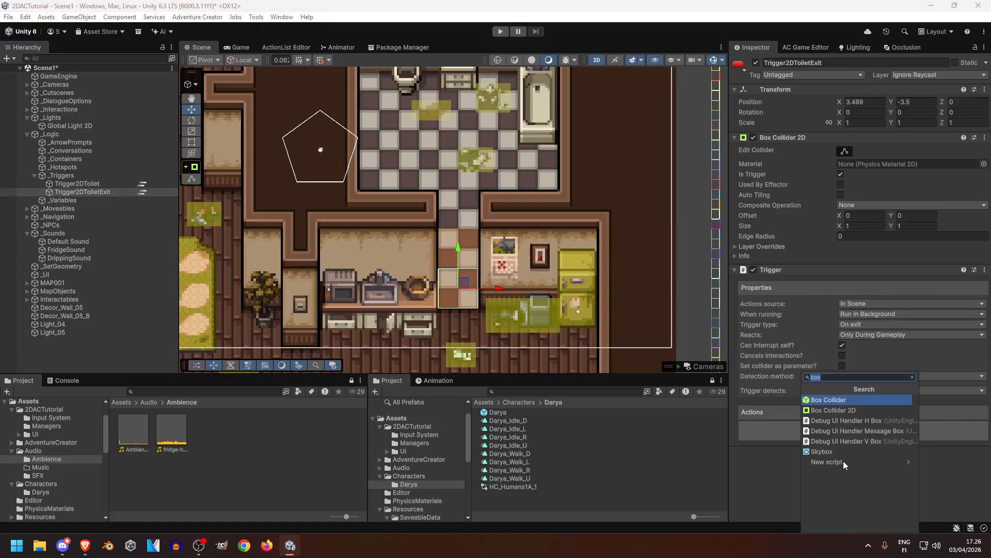
type("remem")
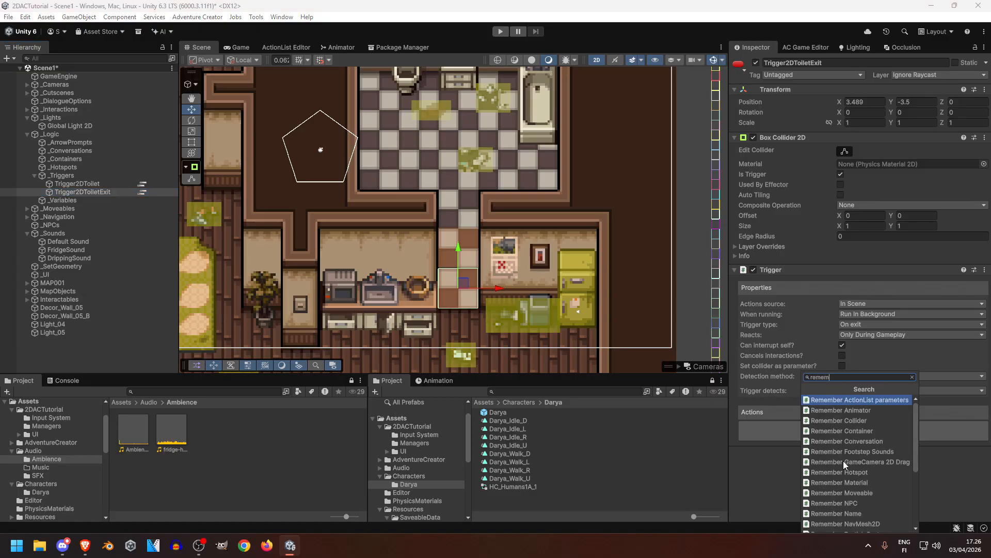
type("ber tr")
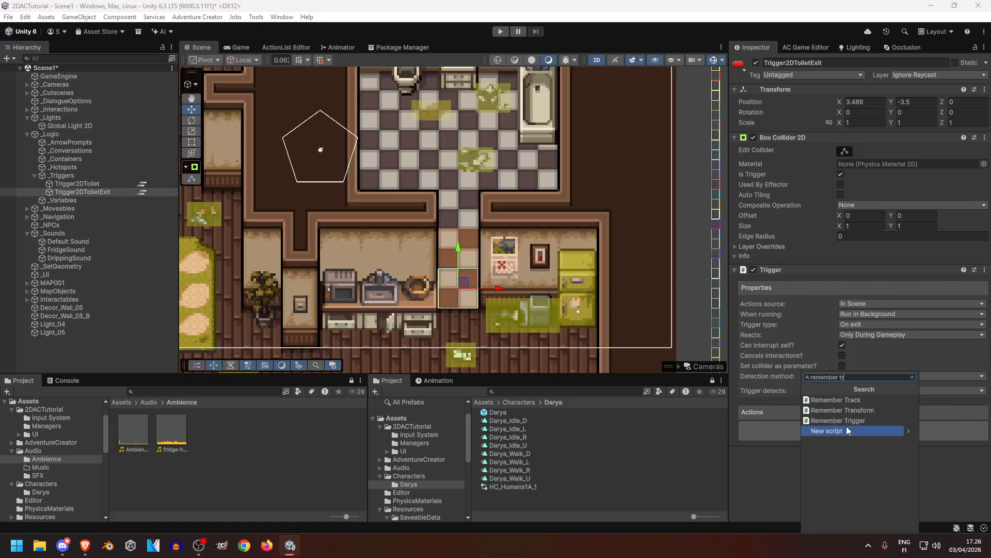
left_click(845, 421)
left_click(875, 454)
Step: Copy the Remember Trigger component onto Trigger2DToilet as new and set its trigger state on start to On
right_click(871, 387)
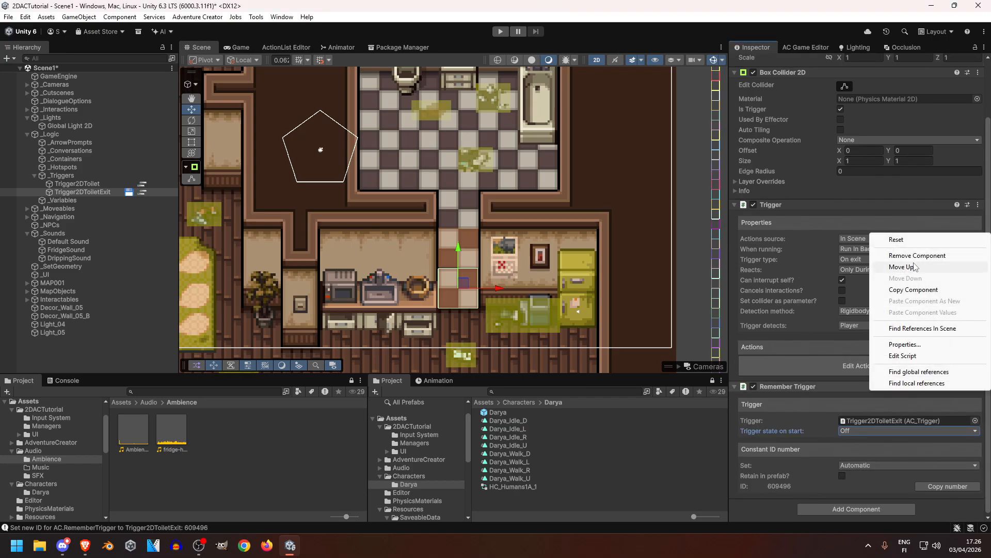
left_click(905, 291)
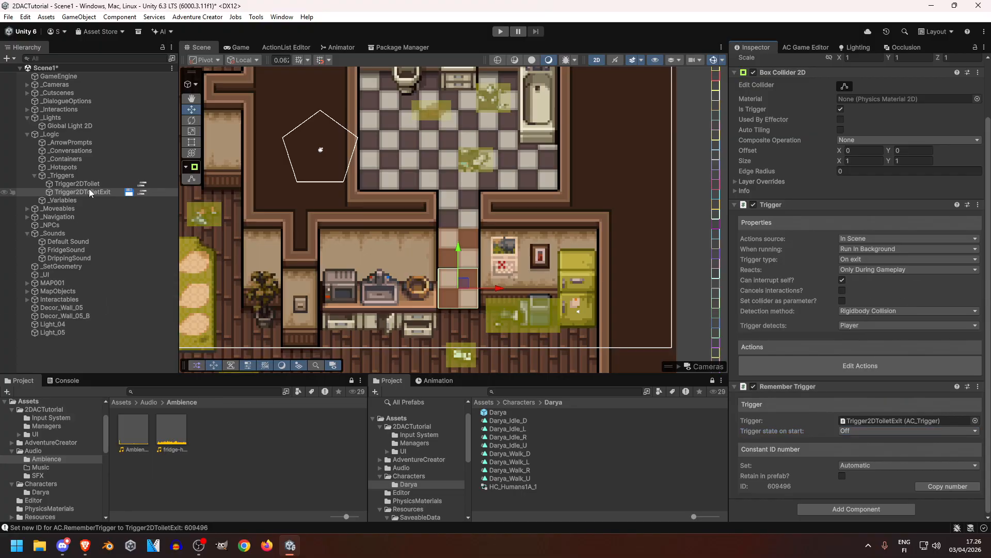
left_click(77, 184)
left_click(984, 269)
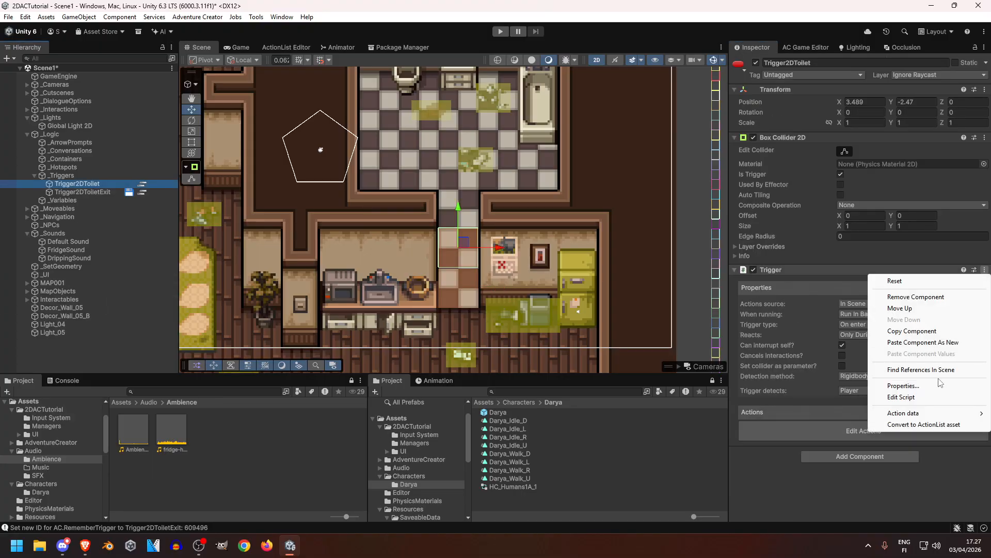
left_click(923, 342)
scroll(780, 339, "down", 3)
left_click(859, 432)
left_click(862, 444)
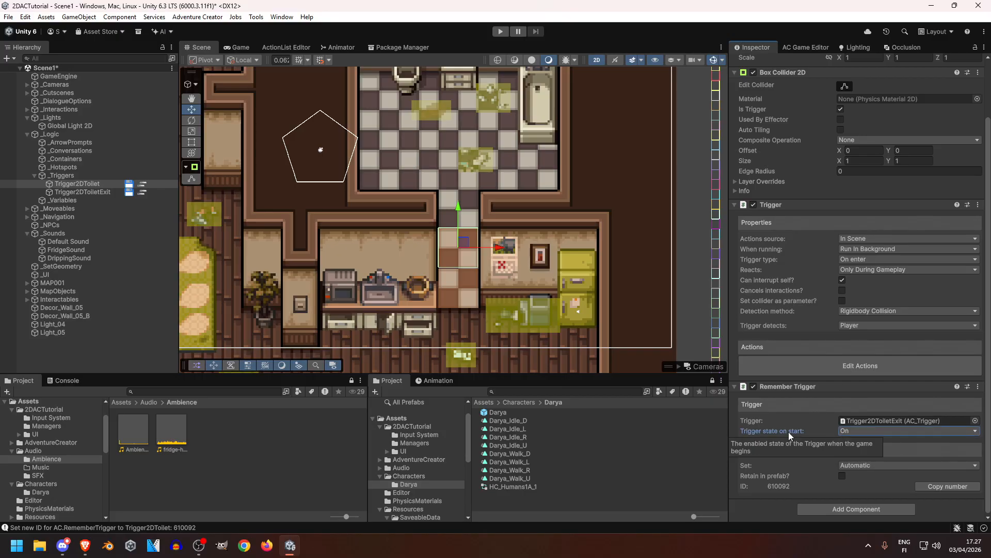
middle_click_drag(382, 244, 406, 207)
Step: Add an Object: Send message action after Trigger2DToilet's sound action, sending Turn On to Trigger2DToiletExit
left_click(142, 187)
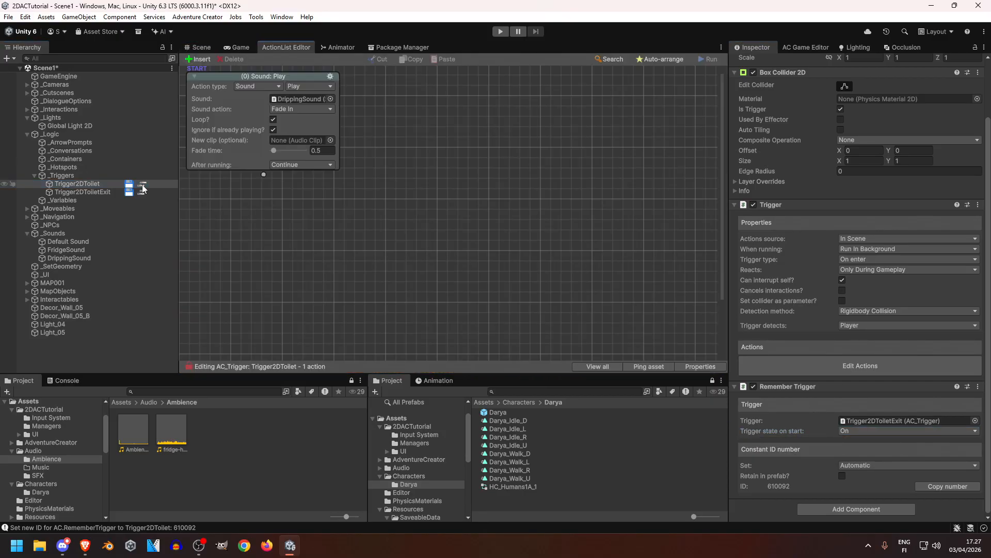
left_click_drag(267, 184, 274, 231)
left_click(267, 221)
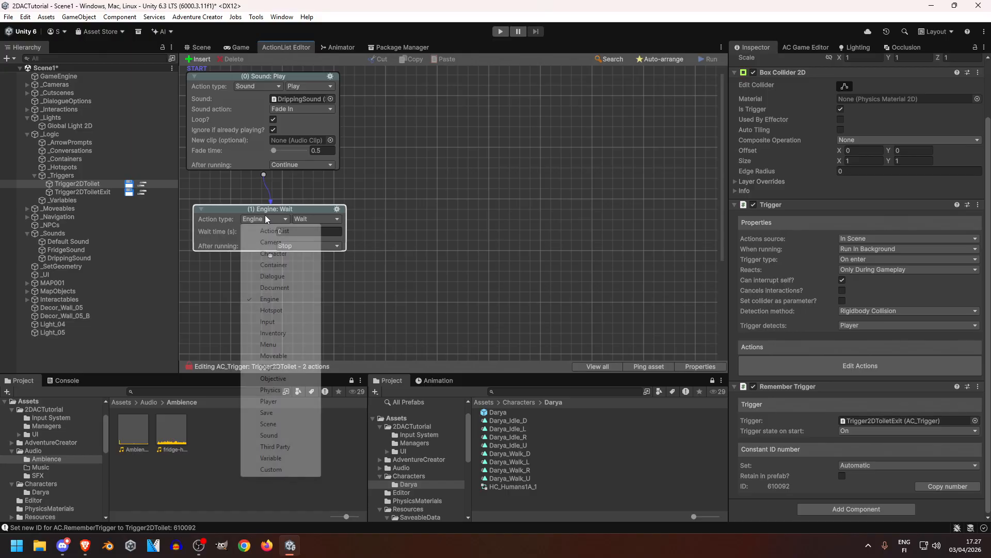
left_click(302, 358)
left_click(315, 219)
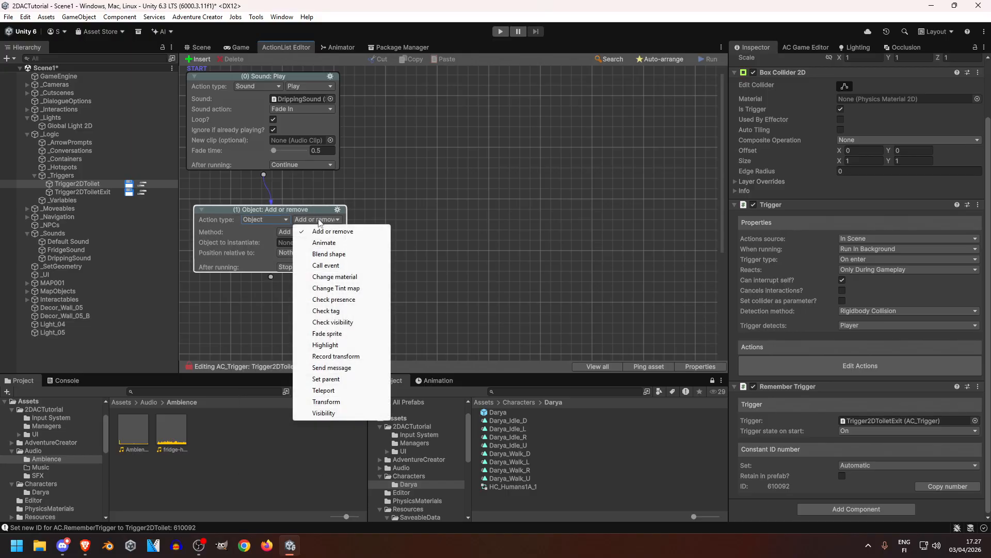
left_click(323, 366)
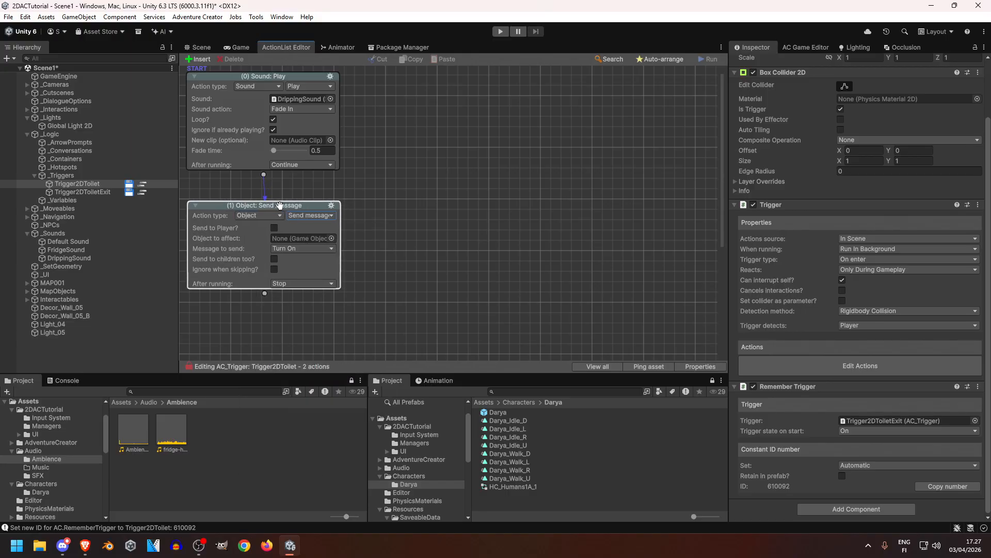
left_click_drag(91, 191, 287, 238)
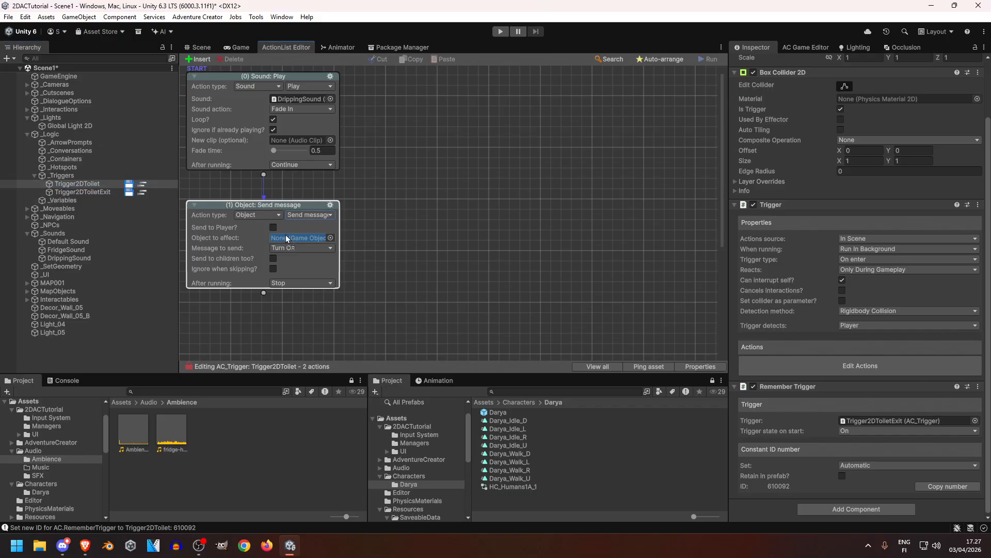
Step: Copy the Send message action below itself, target Trigger2DToilet with Turn Off, and line it up under the first message
left_click(329, 204)
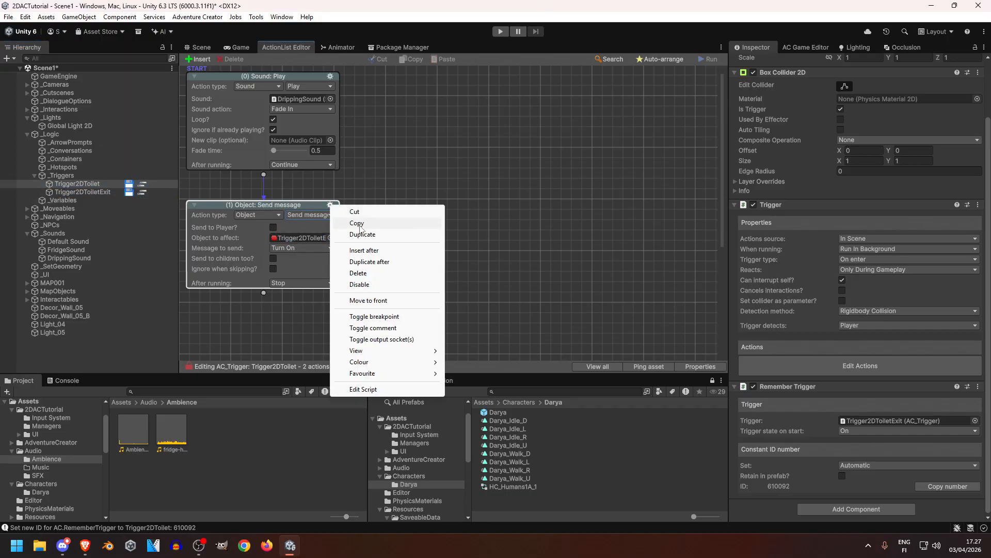
left_click(361, 222)
scroll(307, 296, "down", 3)
right_click(214, 204)
left_click(261, 221)
left_click_drag(70, 183, 332, 243)
left_click(333, 251)
left_click(325, 270)
left_click_drag(302, 211, 266, 205)
Step: Copy both Send message actions from Trigger2DToilet and paste them below the sound action in Trigger2DToiletExit's action list
left_click_drag(385, 141, 301, 257)
right_click(412, 173)
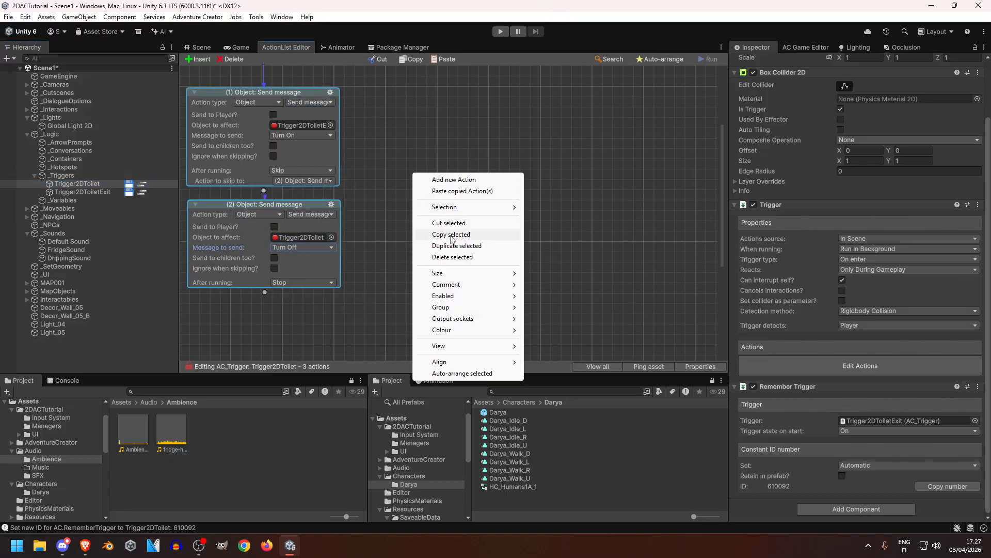
left_click(450, 234)
scroll(289, 155, "up", 3)
left_click(143, 192)
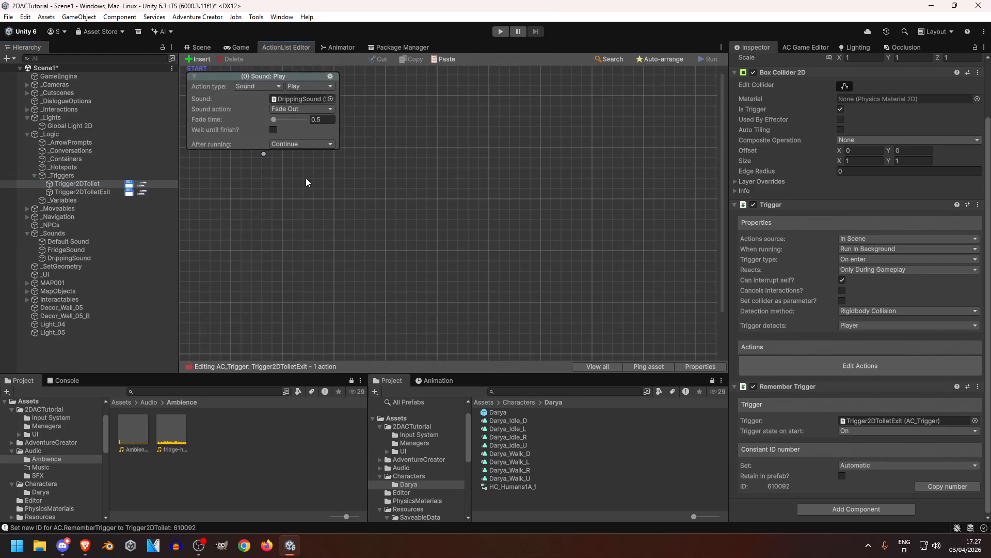
scroll(253, 175, "down", 1)
right_click(235, 164)
left_click(264, 181)
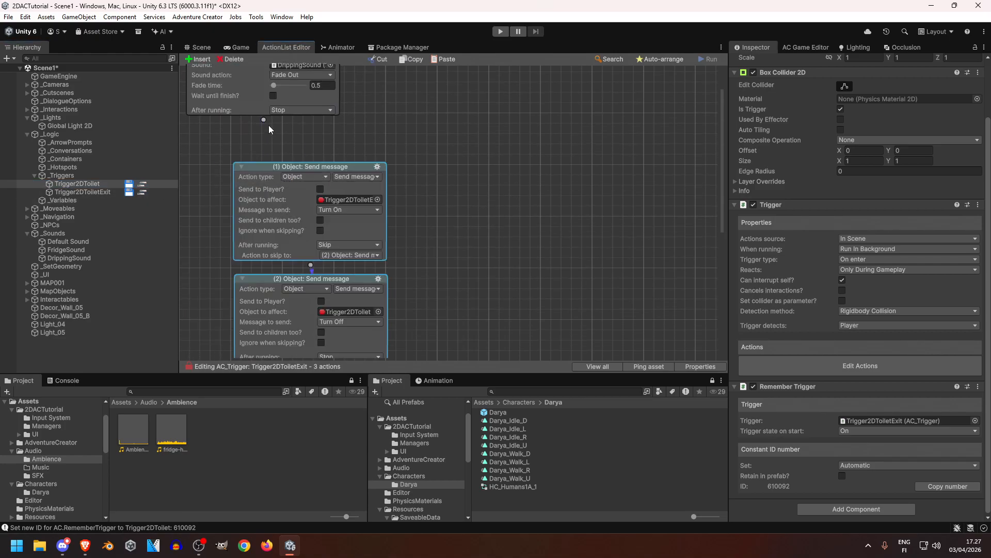
Step: In Trigger2DToiletExit's linked messages, set Trigger2DToiletExit to Turn Off and Trigger2DToilet to Turn On, and arrange the actions neatly
left_click(354, 209)
left_click(355, 229)
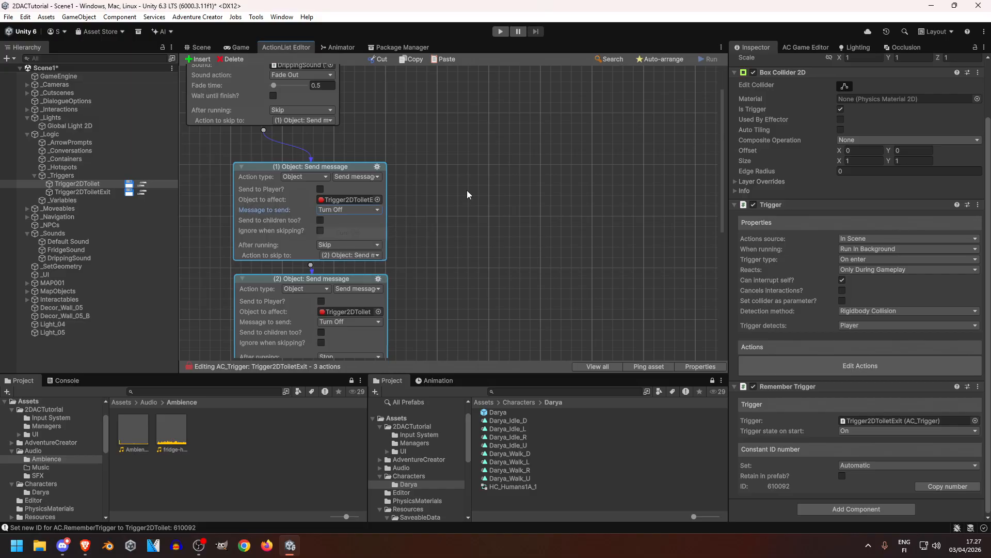
scroll(361, 227, "down", 2)
left_click(348, 253)
left_click(357, 275)
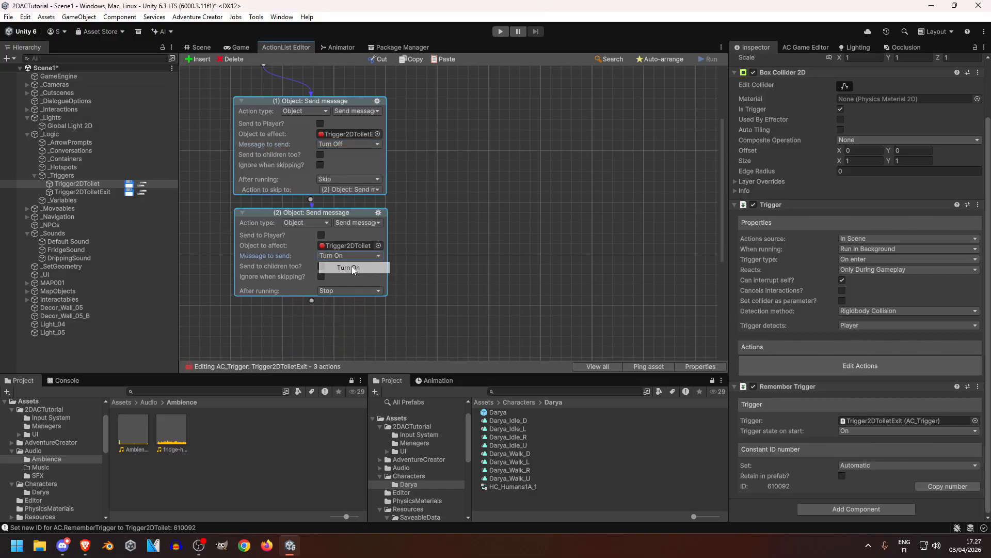
scroll(482, 178, "up", 3)
right_click(481, 179)
left_click(498, 241)
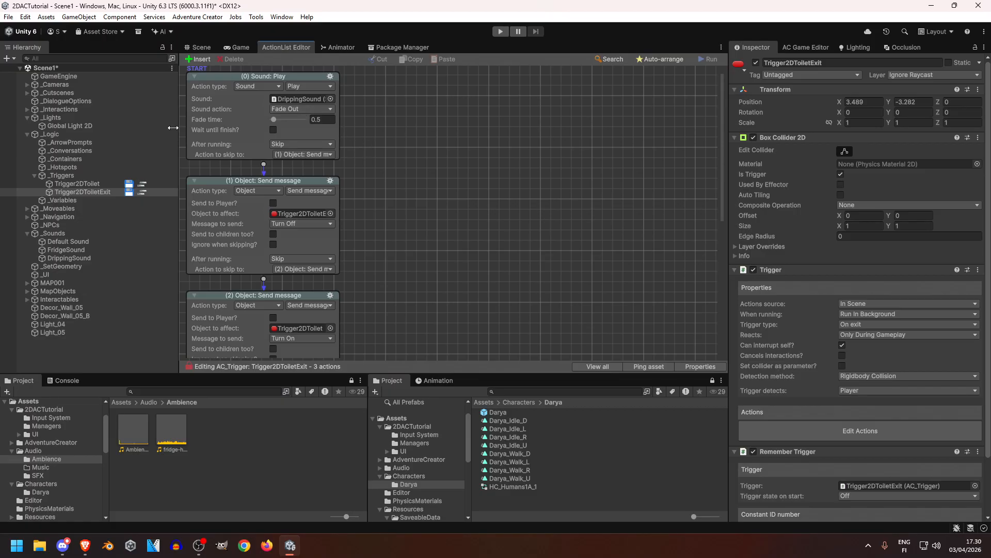
Step: Review the sound and Send message actions of Trigger2DToilet, followed by those of Trigger2DToiletExit
left_click(77, 183)
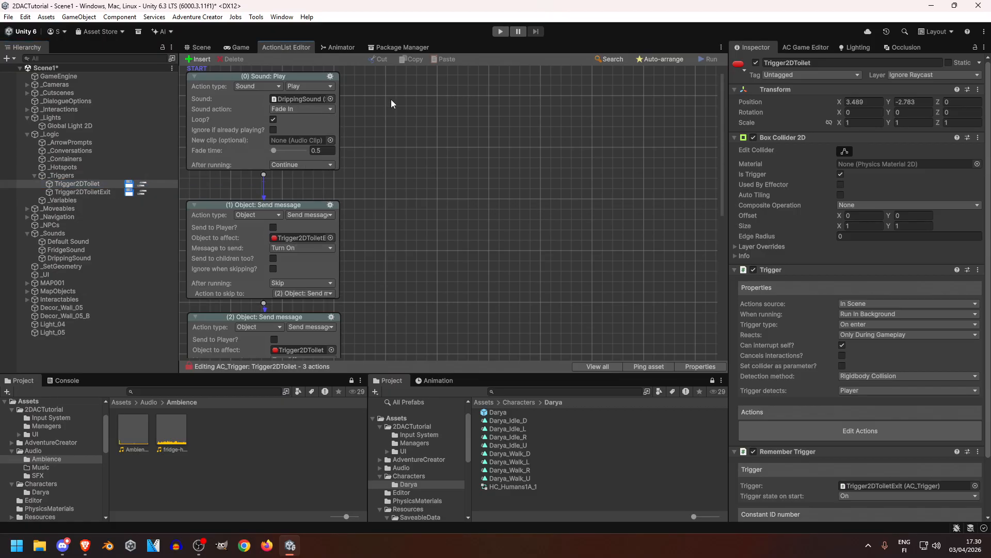
left_click(233, 128)
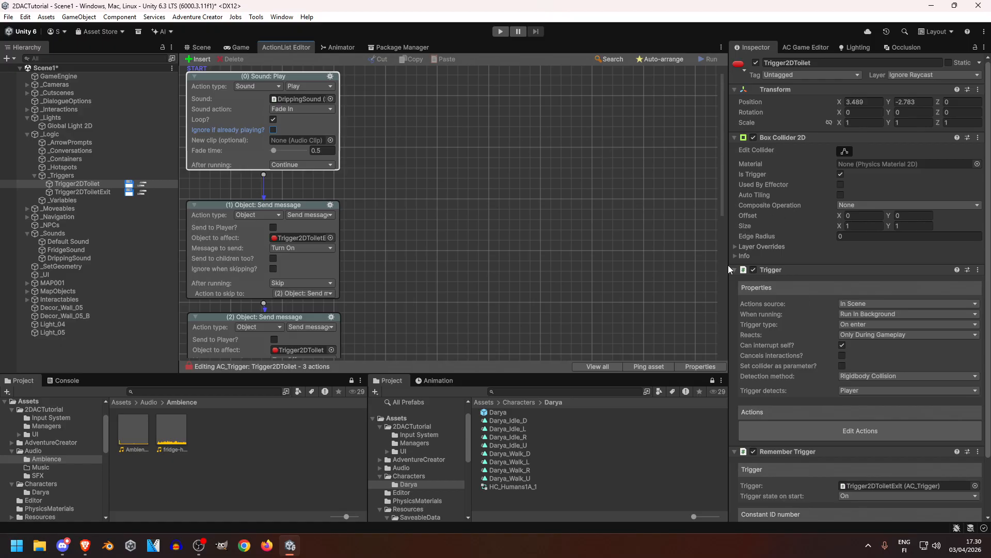
scroll(453, 161, "down", 3)
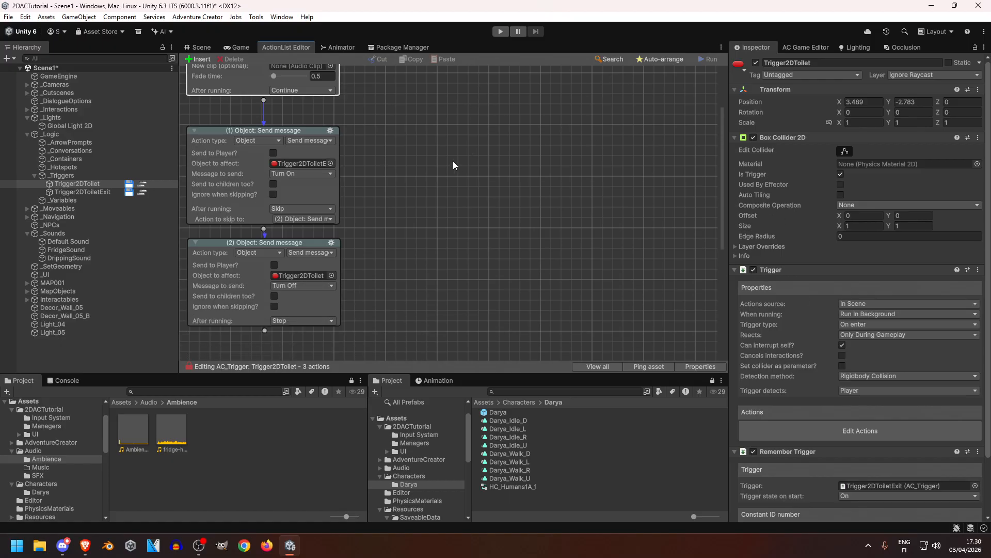
left_click(128, 191)
left_click(83, 192)
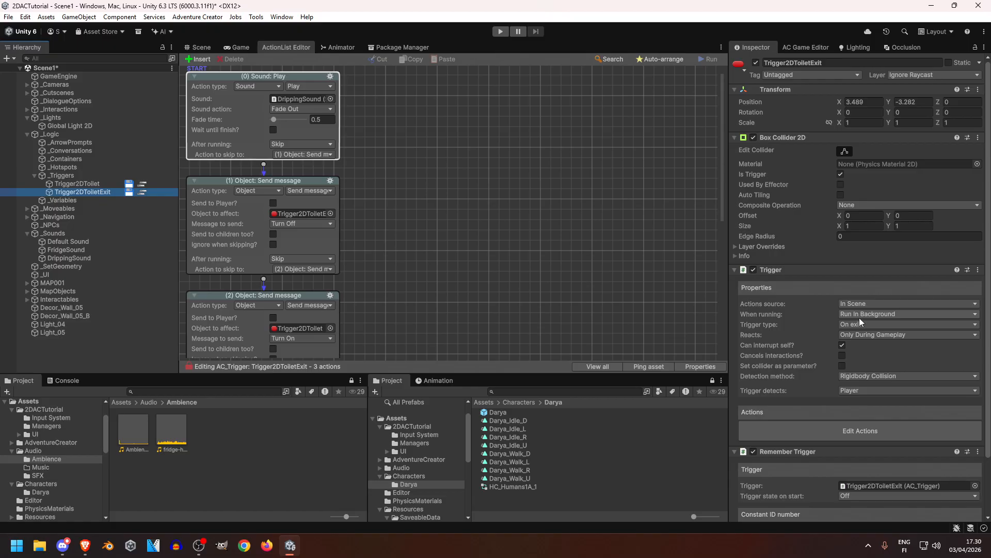
scroll(310, 129, "down", 3)
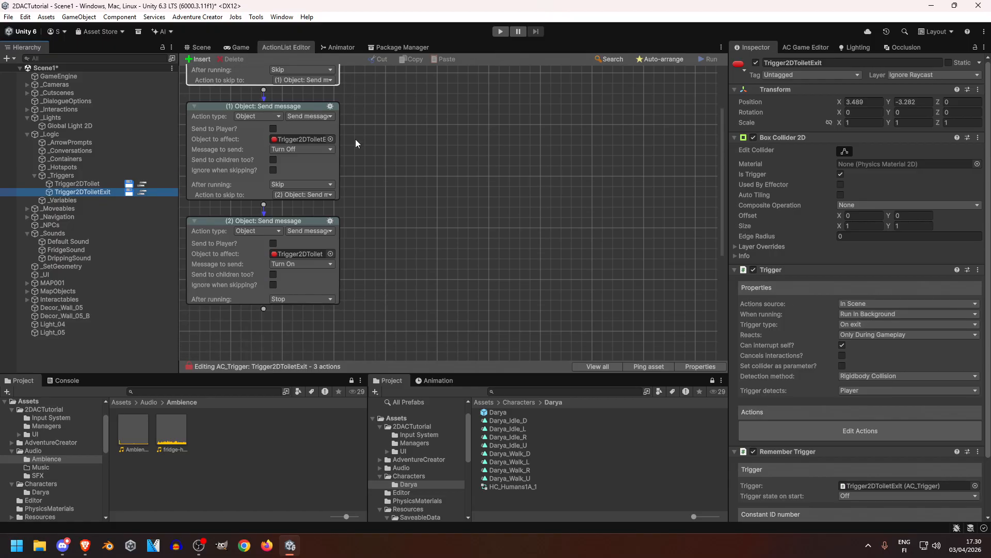
Step: Examine in the scene how Trigger2DToilet and Trigger2DToiletExit overlap at the kitchen end of the passage
left_click(199, 48)
scroll(464, 212, "up", 5)
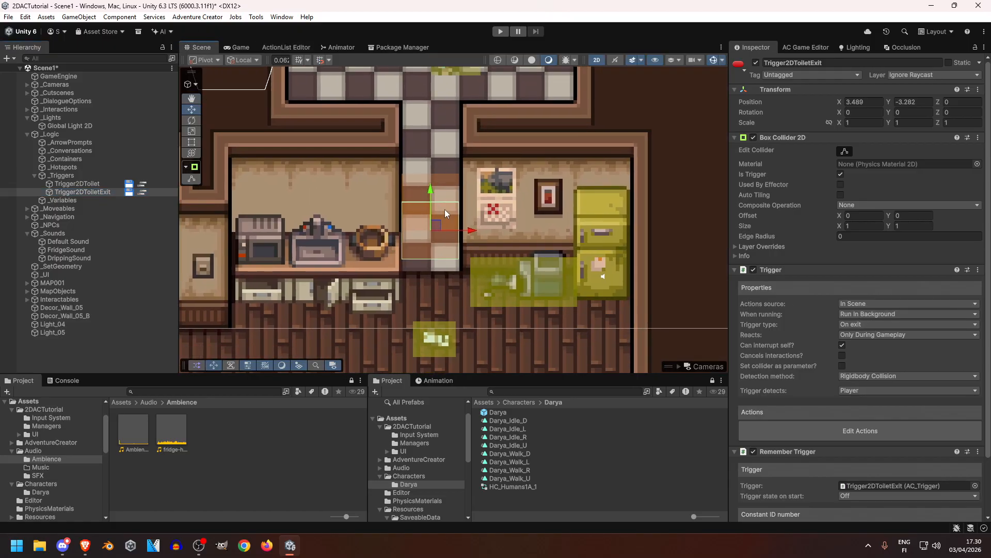
left_click(432, 244)
left_click(436, 224)
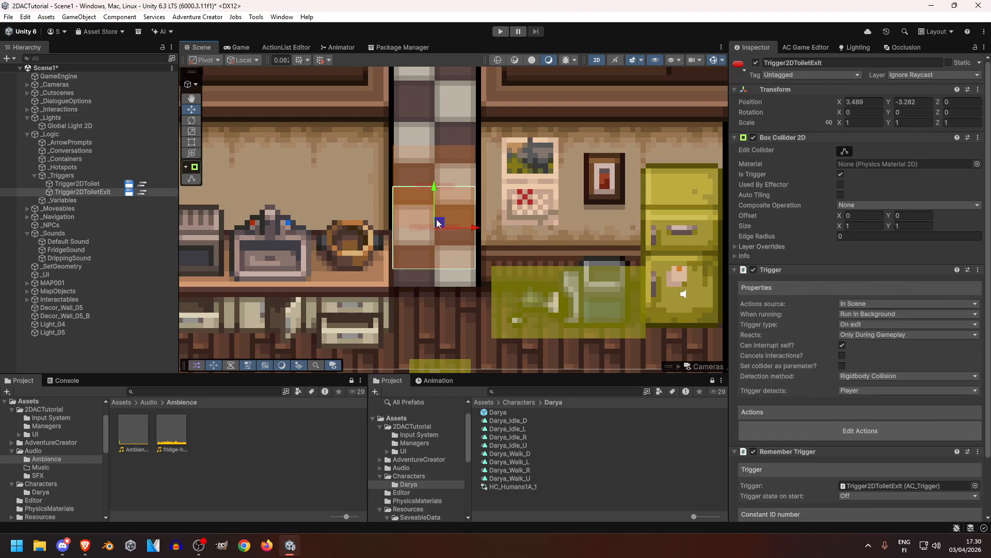
scroll(444, 256, "up", 2)
left_click(457, 266)
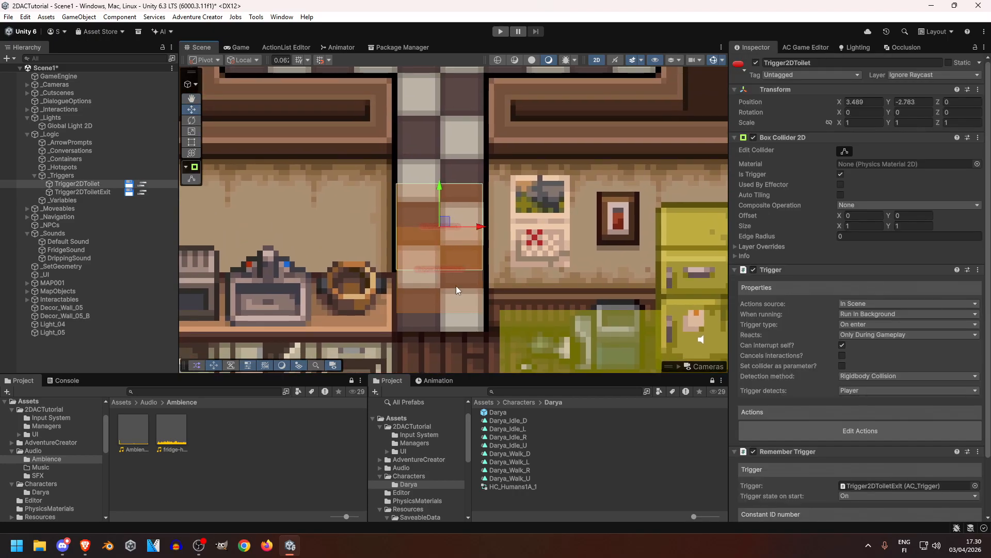
middle_click_drag(451, 140, 460, 201)
scroll(458, 203, "down", 4)
middle_click_drag(449, 293, 459, 228)
left_click(459, 229)
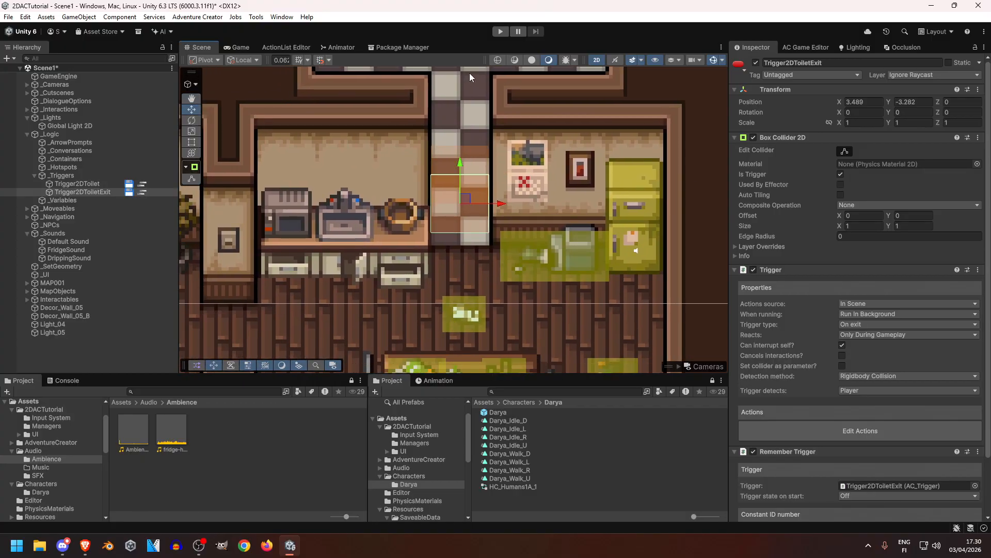
Step: Play-test the scene, then open Trigger2DToilet's action list
left_click(499, 31)
double_click(57, 183)
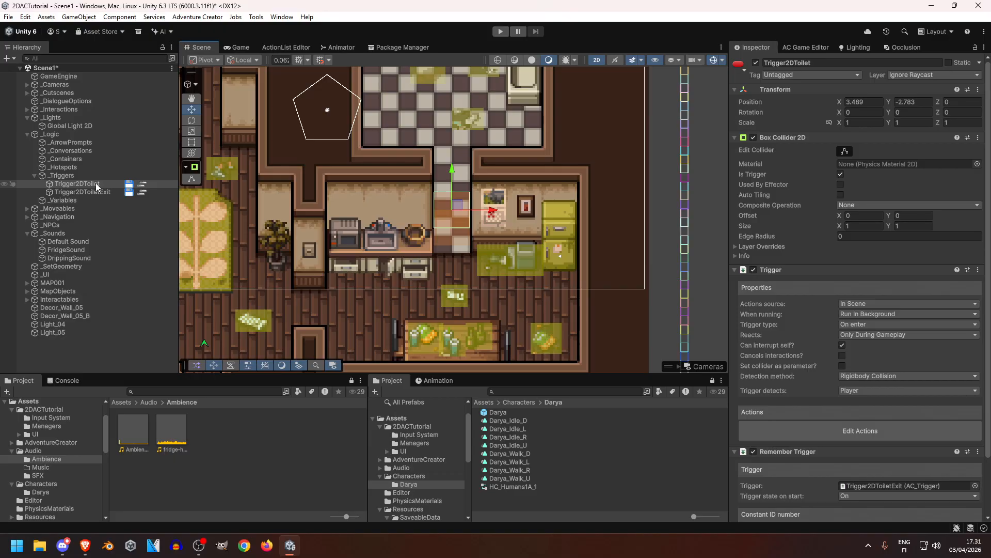
left_click(142, 184)
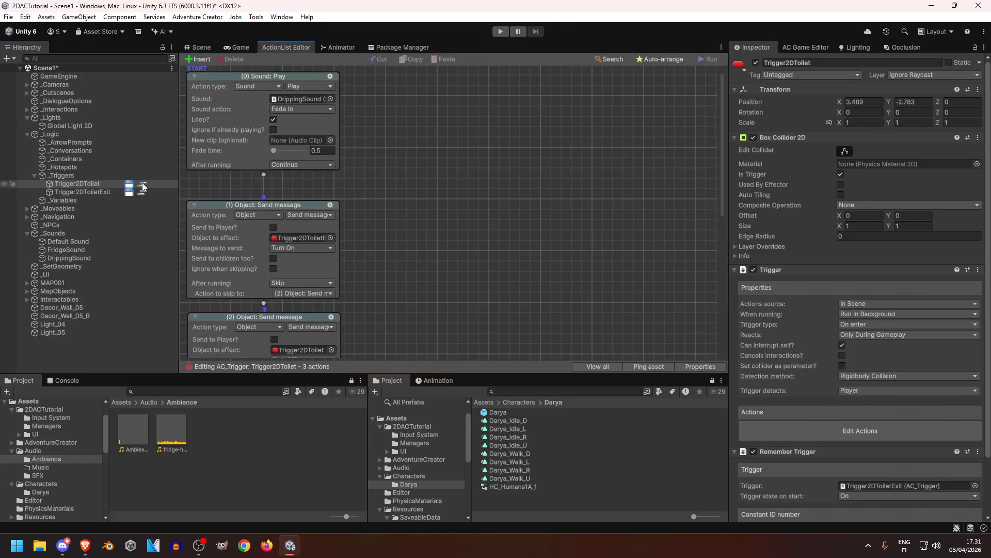
Step: Copy the DrippingSound play action in Trigger2DToilet and paste the copy into the same action list
left_click(207, 47)
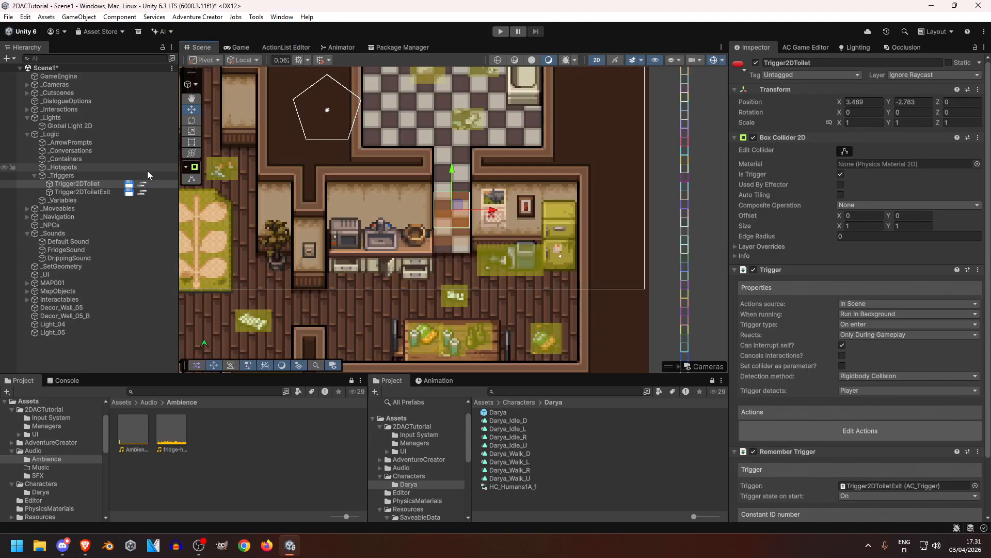
left_click(267, 48)
left_click(331, 77)
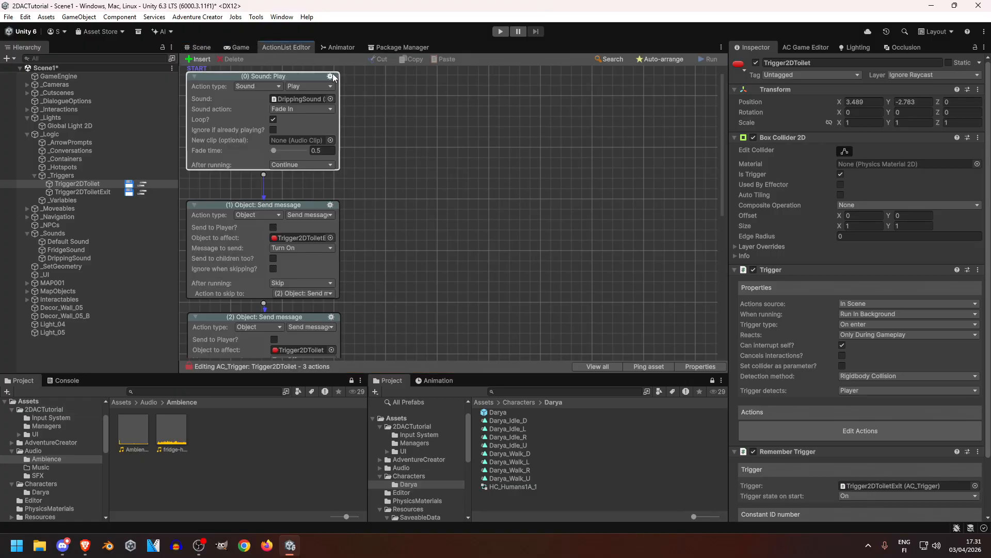
left_click(373, 95)
right_click(379, 101)
left_click(432, 122)
Step: Make the pasted action fade out FridgeSound with a fade time of 1, and link it between the dripping action and the first Send message
left_click(523, 128)
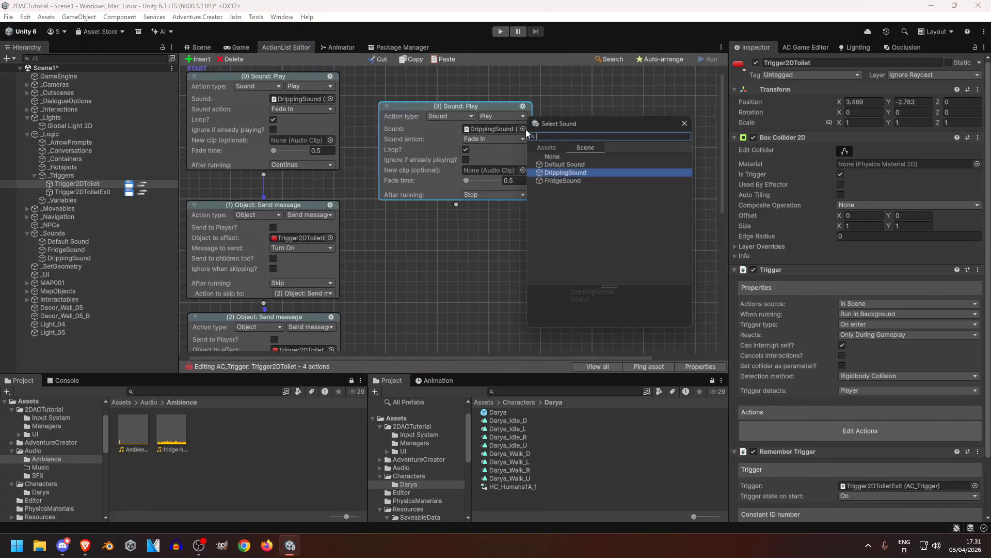
double_click(569, 175)
left_click(474, 140)
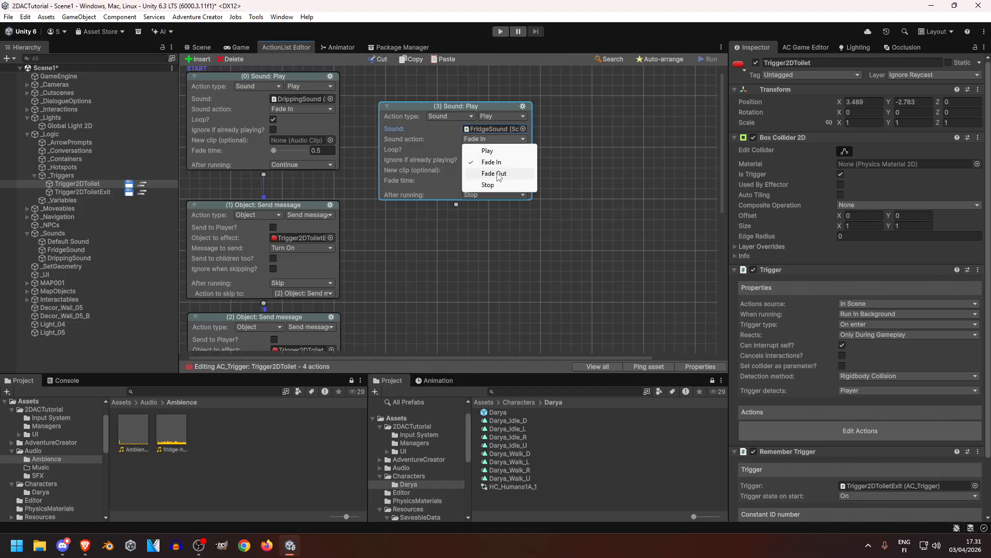
left_click(485, 168)
left_click(518, 150)
type("1")
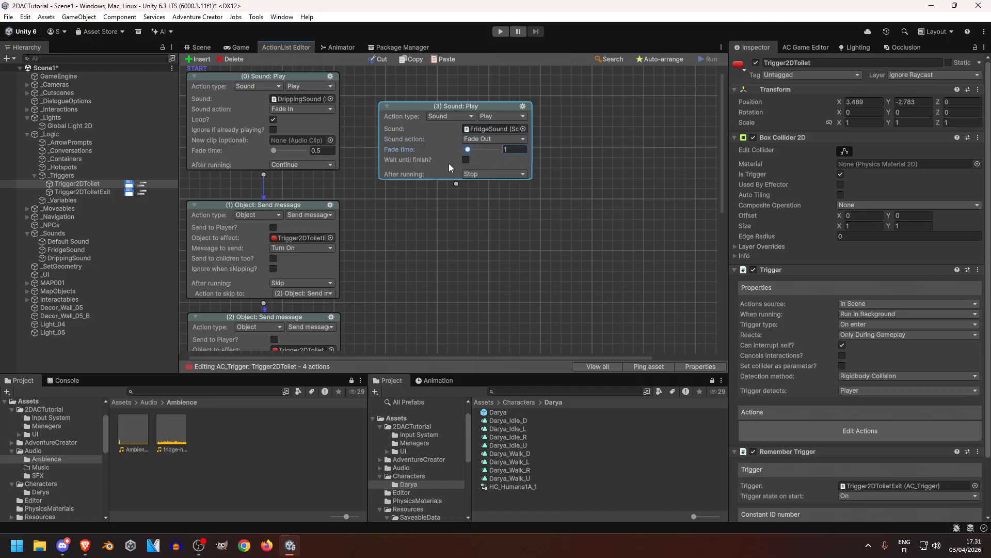
left_click_drag(264, 175, 311, 218)
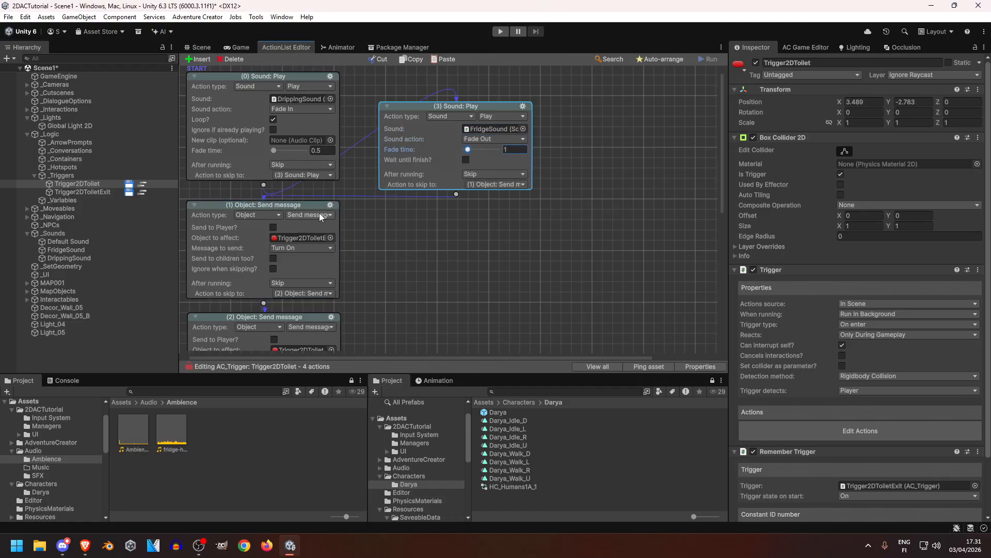
Step: Copy the FridgeSound action into Trigger2DToiletExit's action list, set it to Fade In, and link it after the dripping action
left_click(522, 105)
left_click(561, 123)
left_click(123, 194)
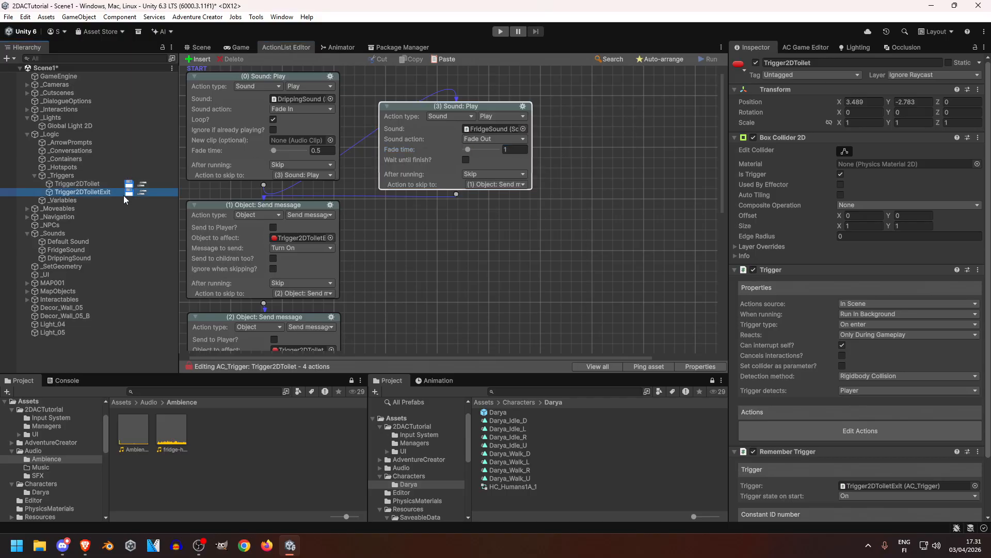
left_click(144, 193)
right_click(397, 148)
left_click(424, 166)
left_click(492, 186)
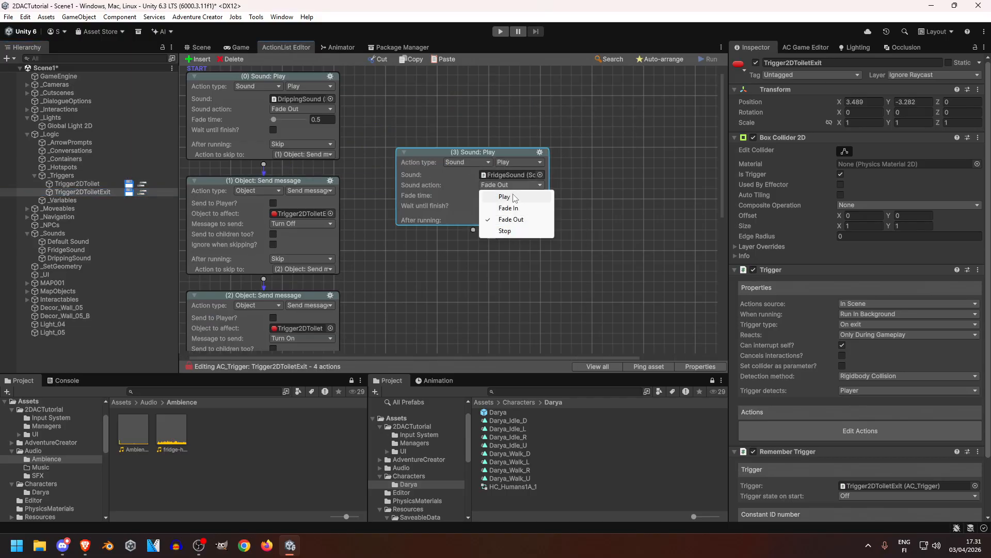
left_click(515, 206)
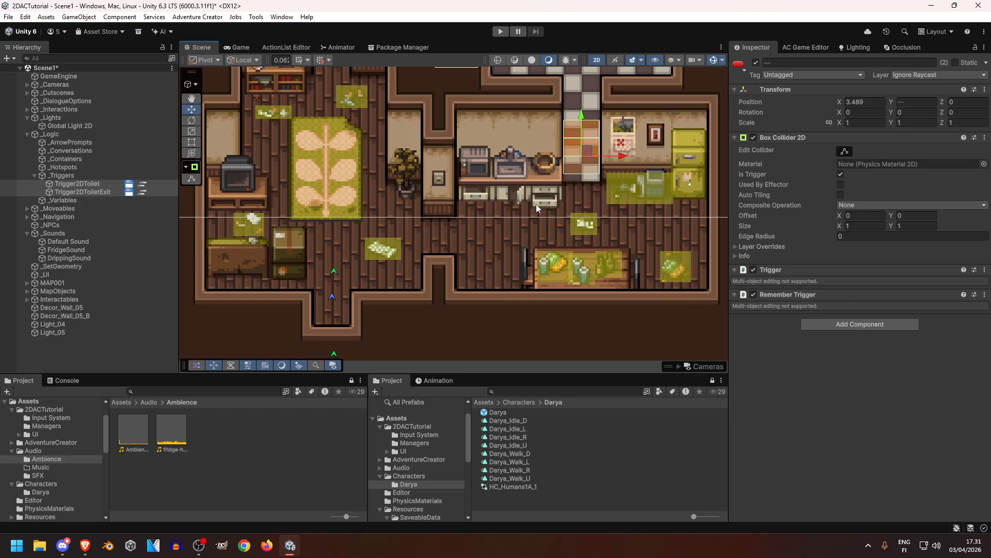
Step: Duplicate both toilet triggers into the opening between living room and kitchen, and rename the enter copy Trigger2DKitchen
middle_click_drag(536, 204, 513, 228)
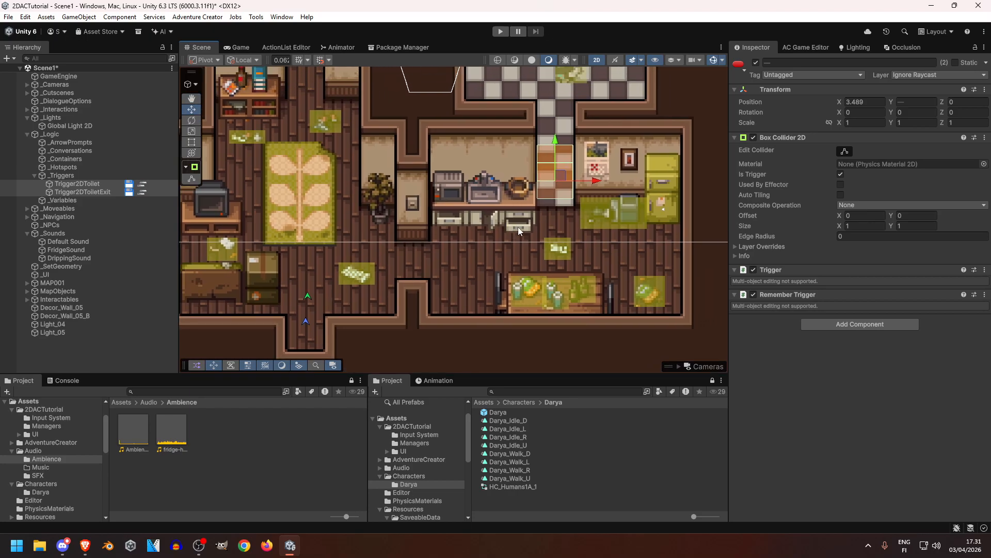
left_click_drag(548, 149, 456, 272)
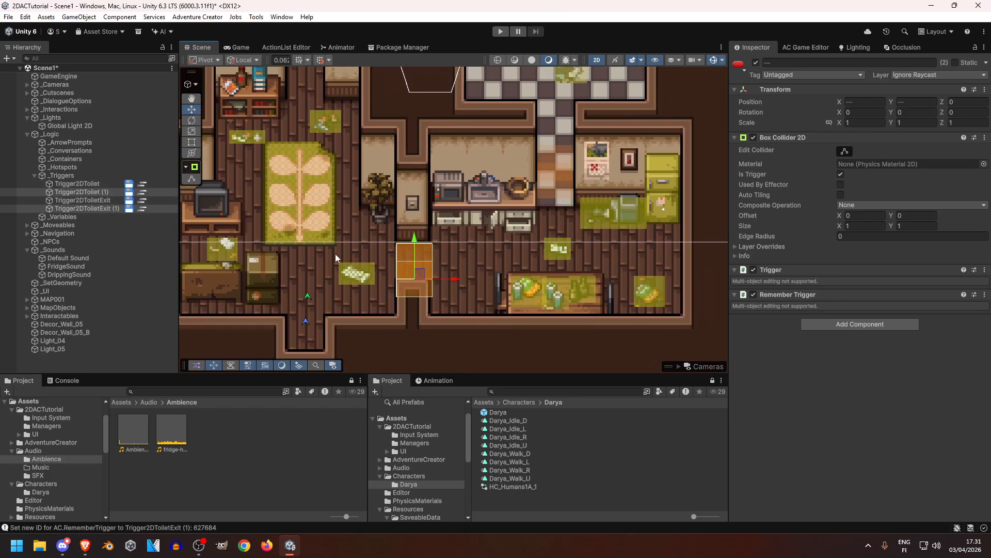
left_click(102, 193)
left_click(78, 194)
left_click_drag(84, 191, 218, 217)
type("Kitchen")
key("Return")
Step: Rename the duplicated exit trigger Trigger2DKitchenExit
left_click(98, 211)
key("F2")
type("Kin")
key("BackSpace")
type("tchenExit")
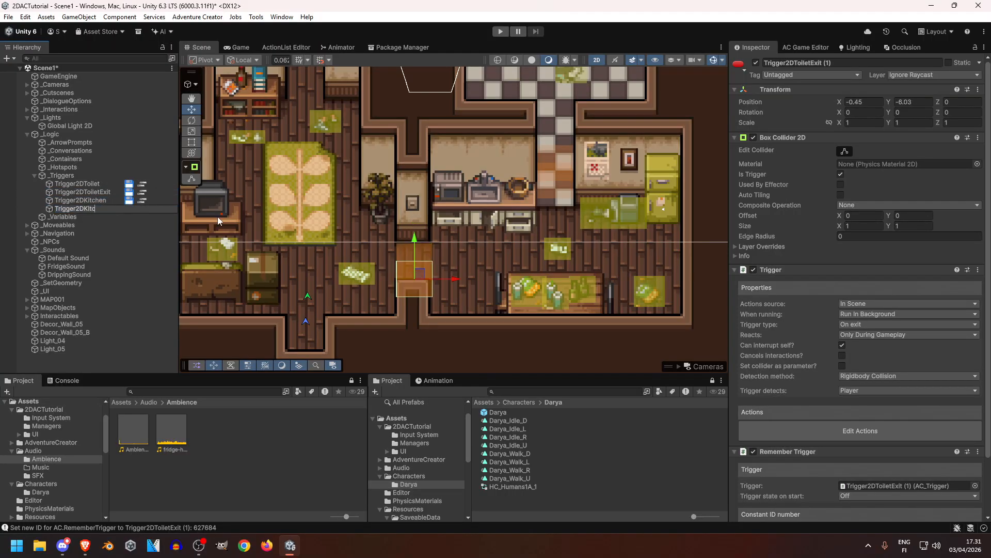
key("Return")
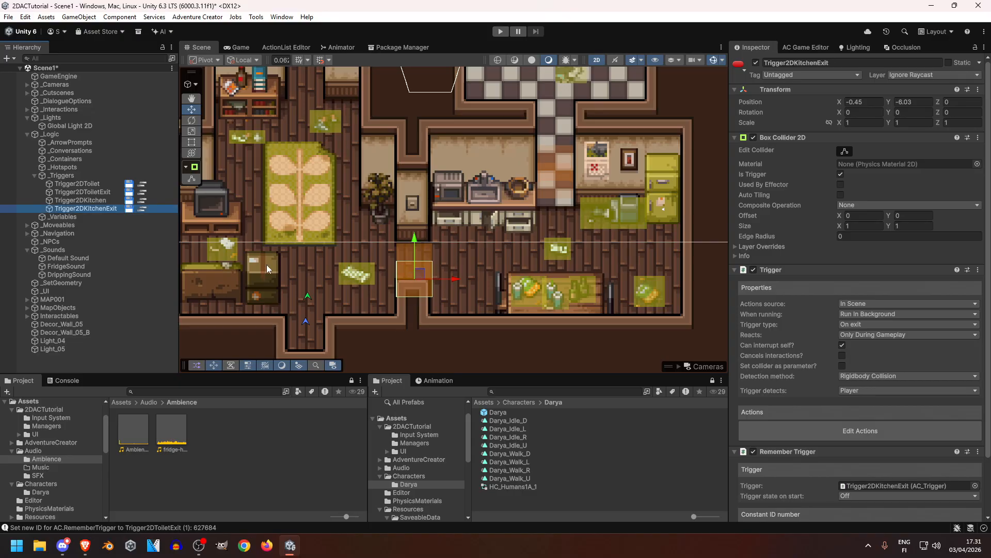
Step: Place Trigger2DKitchenExit on the living-room side of the opening at about X -0.83, Y -5.32, with Trigger2DKitchen beside it on the kitchen side
left_click_drag(455, 280, 437, 280)
left_click_drag(402, 245, 398, 225)
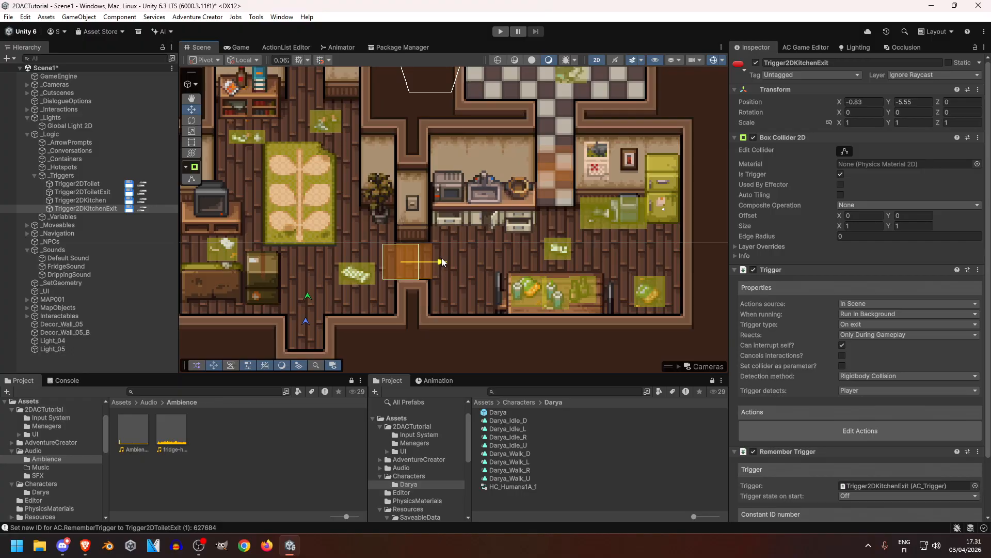
left_click(426, 272)
left_click_drag(425, 274, 438, 265)
left_click(392, 250)
left_click_drag(401, 222, 404, 214)
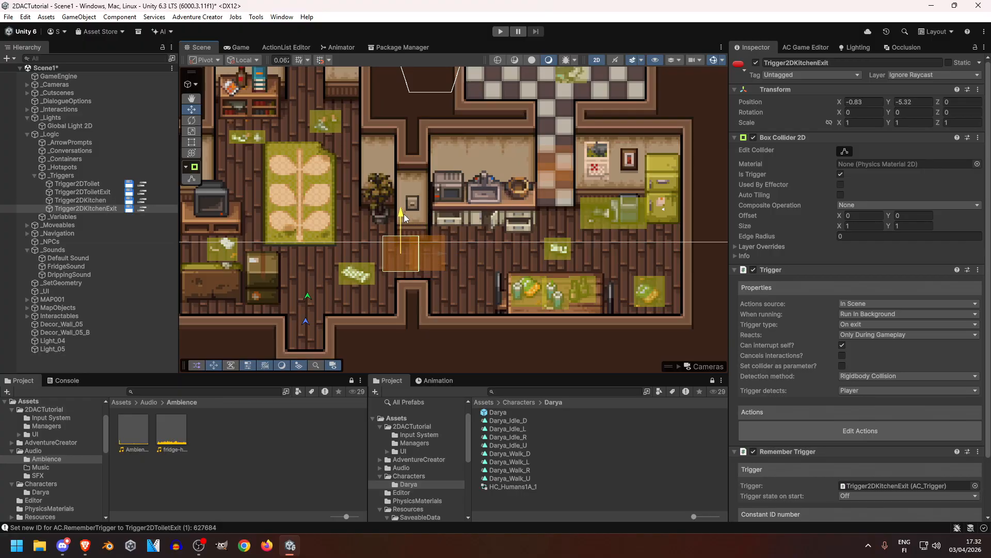
Step: Stretch the box colliders of Trigger2DKitchenExit and Trigger2DKitchen down to the lower wall, about 2.1 units tall
left_click(844, 151)
left_click_drag(401, 271, 409, 311)
left_click(431, 247)
key("w")
left_click(844, 150)
left_click_drag(427, 271, 426, 312)
middle_click_drag(466, 267, 502, 273)
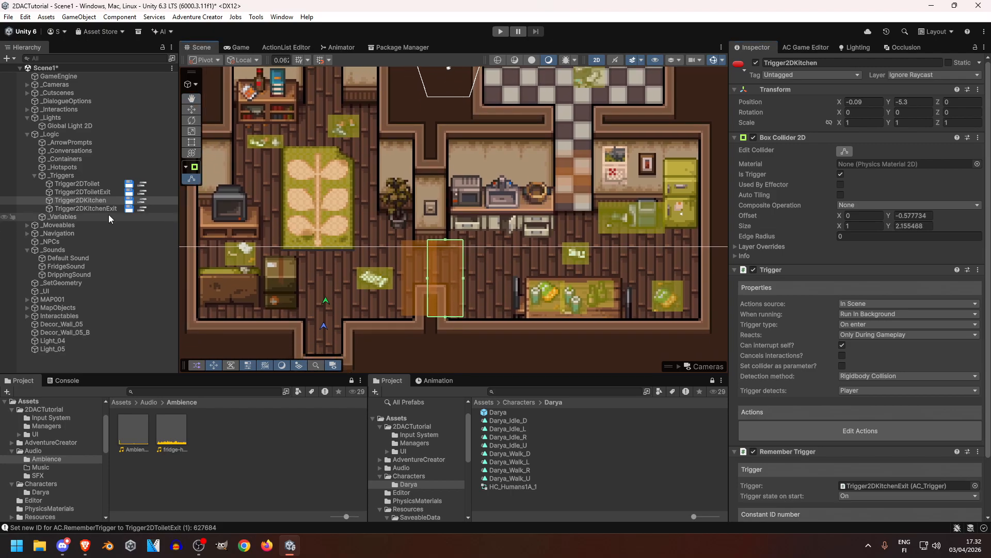
Step: Delete the DrippingSound action from the action lists of Trigger2DKitchen and Trigger2DKitchenExit
left_click(142, 200)
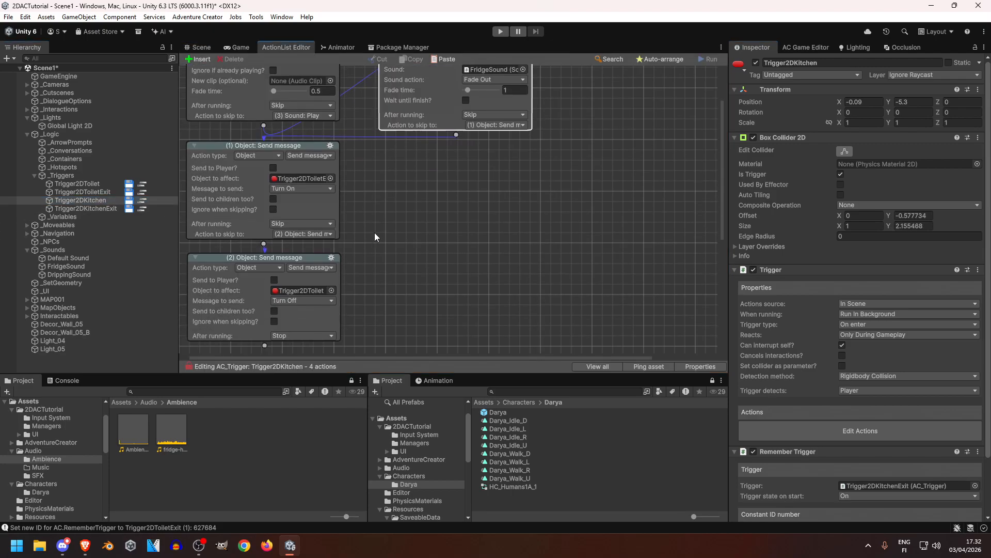
left_click(330, 77)
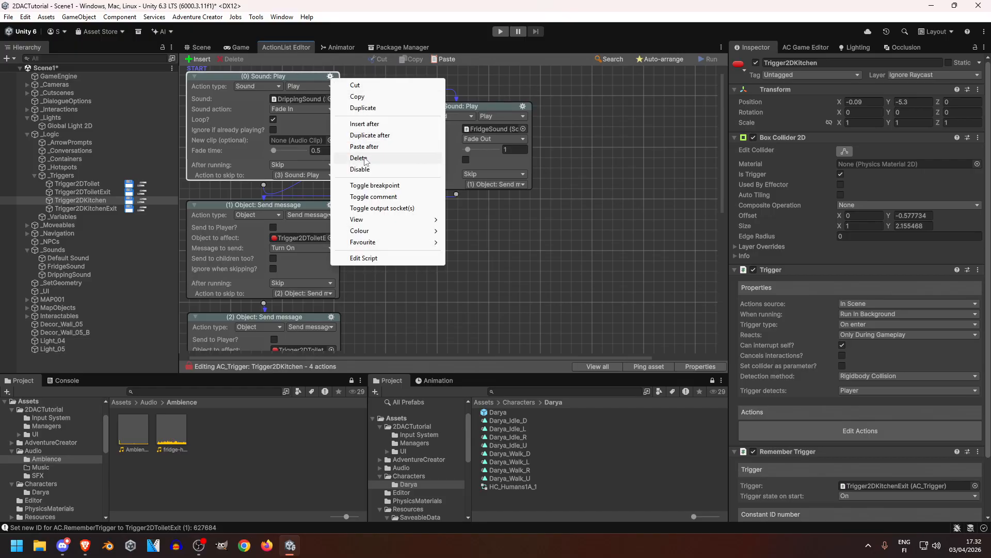
left_click(364, 157)
left_click(142, 208)
left_click(330, 77)
left_click(360, 166)
left_click(331, 77)
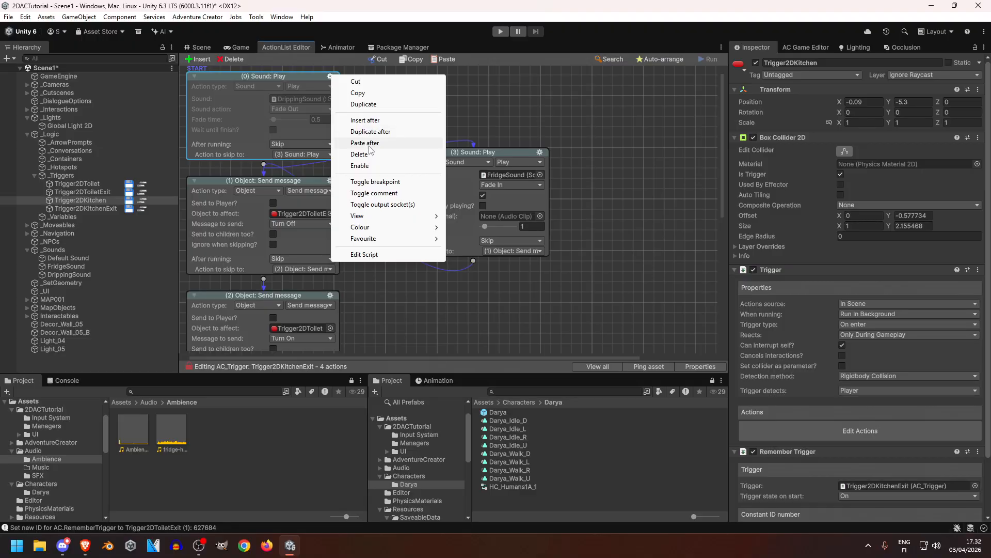
left_click(365, 155)
Step: Auto-arrange Trigger2DKitchenExit's actions and retarget its Send message actions from the toilet triggers to the matching kitchen triggers
right_click(411, 151)
left_click(438, 213)
left_click(322, 232)
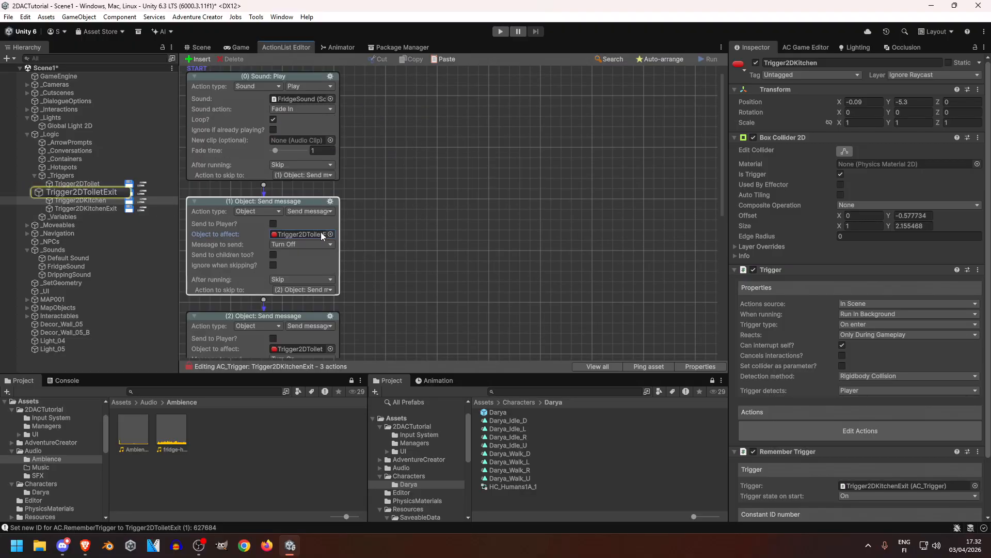
left_click_drag(111, 209, 295, 234)
scroll(369, 191, "down", 5)
left_click_drag(103, 208, 303, 242)
scroll(447, 128, "down", 2)
Step: Auto-arrange Trigger2DKitchen's actions, retarget its Send message actions to Trigger2DKitchenExit and Trigger2DKitchen, and save the scene
right_click(415, 160)
left_click(465, 223)
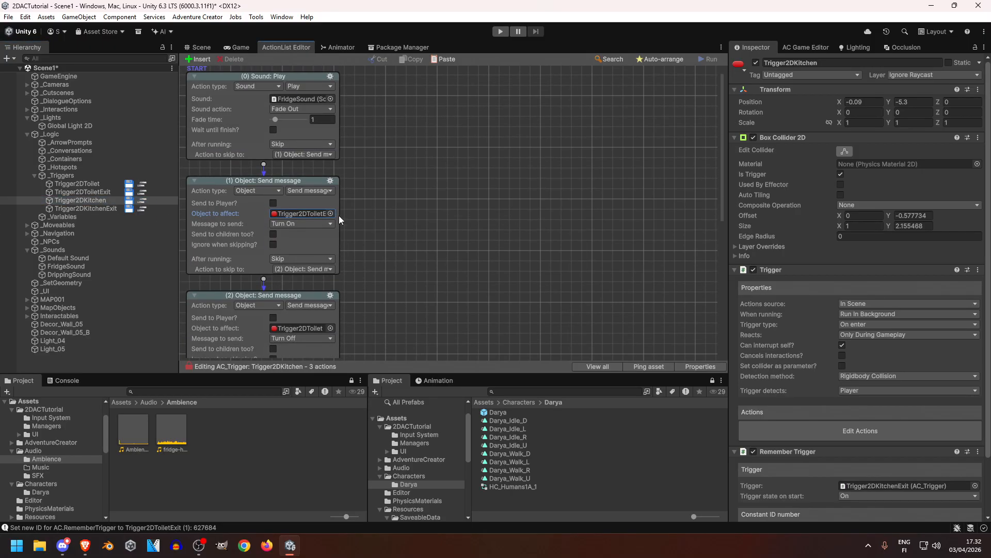
left_click(309, 215)
left_click_drag(105, 206, 302, 213)
scroll(330, 243, "down", 3)
left_click(86, 201)
left_click_drag(85, 203, 321, 222)
scroll(382, 118, "up", 3)
left_click(297, 100)
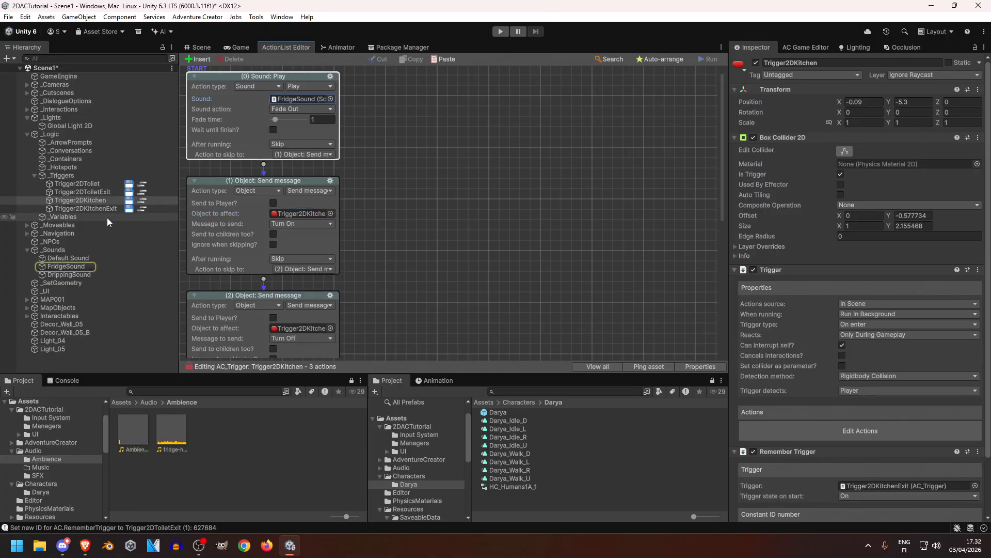
left_click(202, 47)
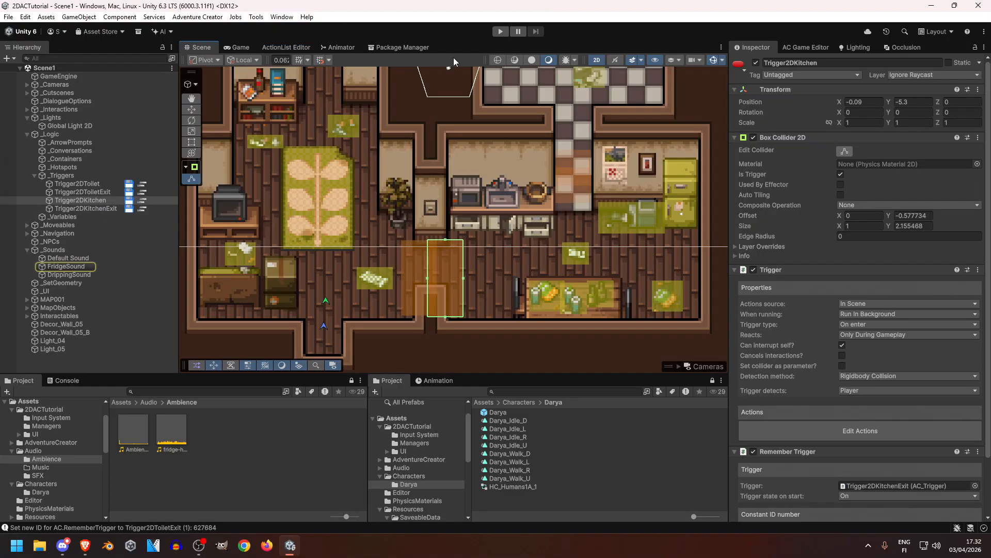
key("ctrl+s")
Step: Change Trigger2DKitchen's FridgeSound action to Fade In and auto-arrange its action list
left_click(286, 47)
left_click(292, 113)
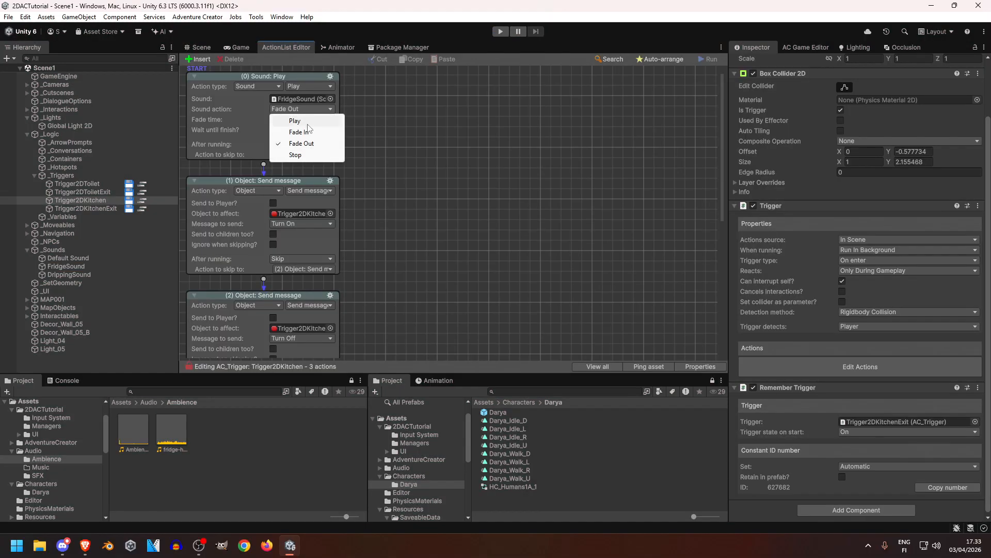
left_click(348, 131)
right_click(415, 126)
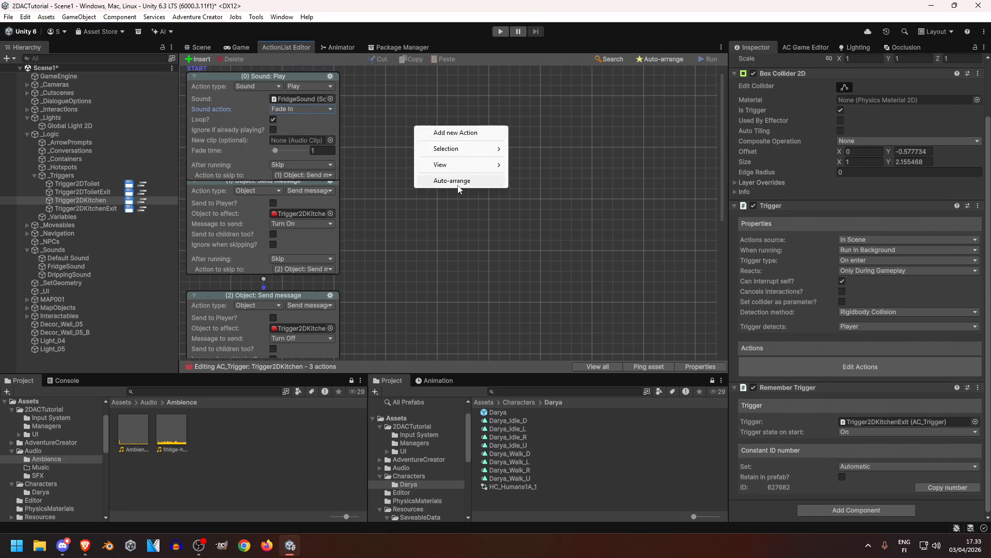
left_click(453, 180)
Step: Change Trigger2DKitchenExit's FridgeSound action to Fade Out and auto-arrange its action list
left_click(137, 209)
left_click(298, 110)
left_click(309, 146)
right_click(428, 146)
left_click(467, 200)
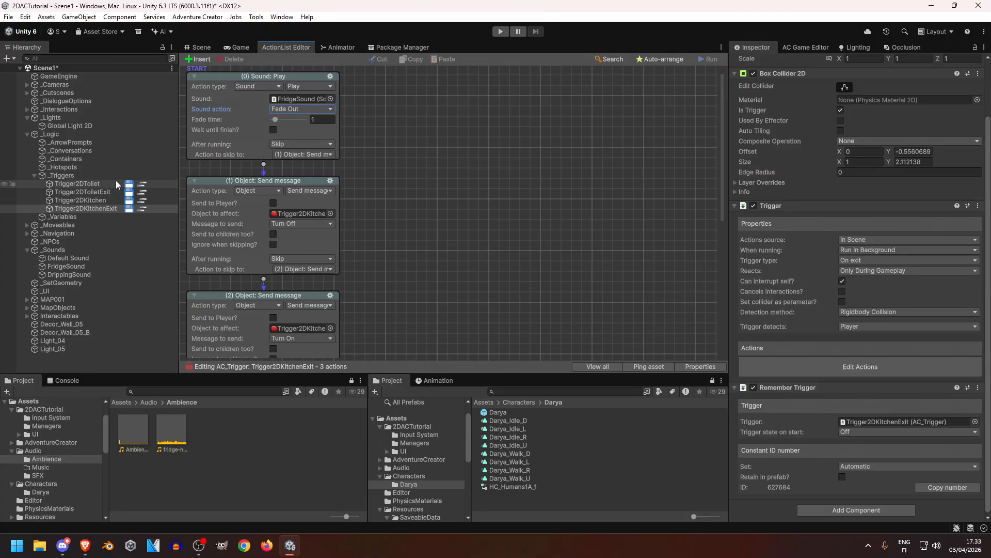
Step: Play-test the scene with the new kitchen triggers
left_click(201, 47)
left_click(500, 32)
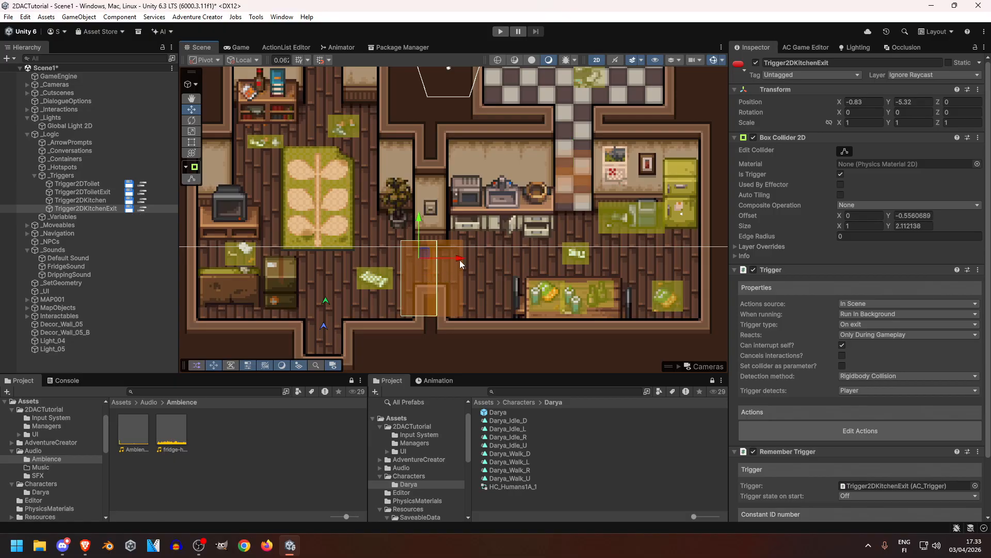
Step: Narrow the colliders of Trigger2DKitchenExit and Trigger2DKitchen to thin, separate vertical strips on either side of the dividing wall
left_click(844, 151)
left_click_drag(437, 277, 402, 282)
left_click(451, 257)
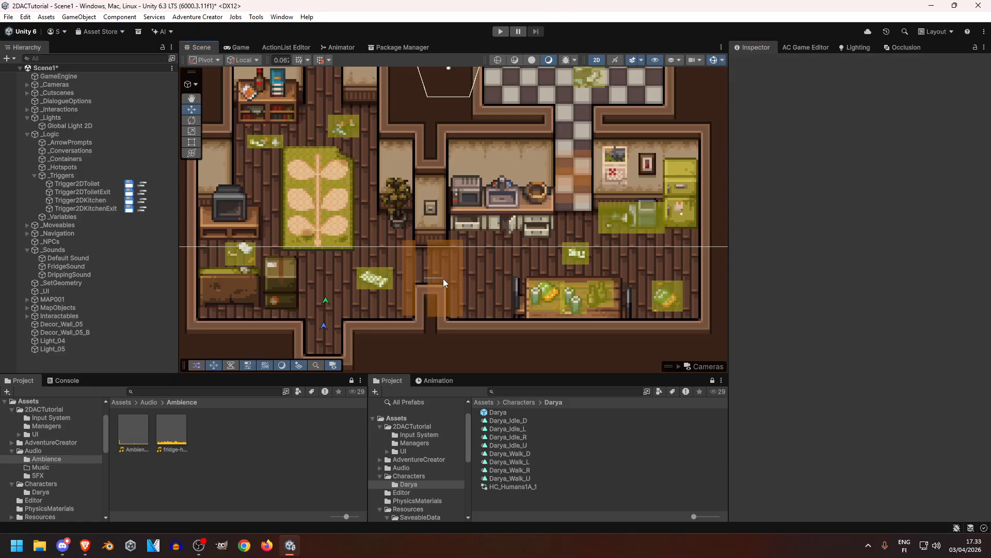
left_click(844, 150)
left_click_drag(427, 278, 459, 278)
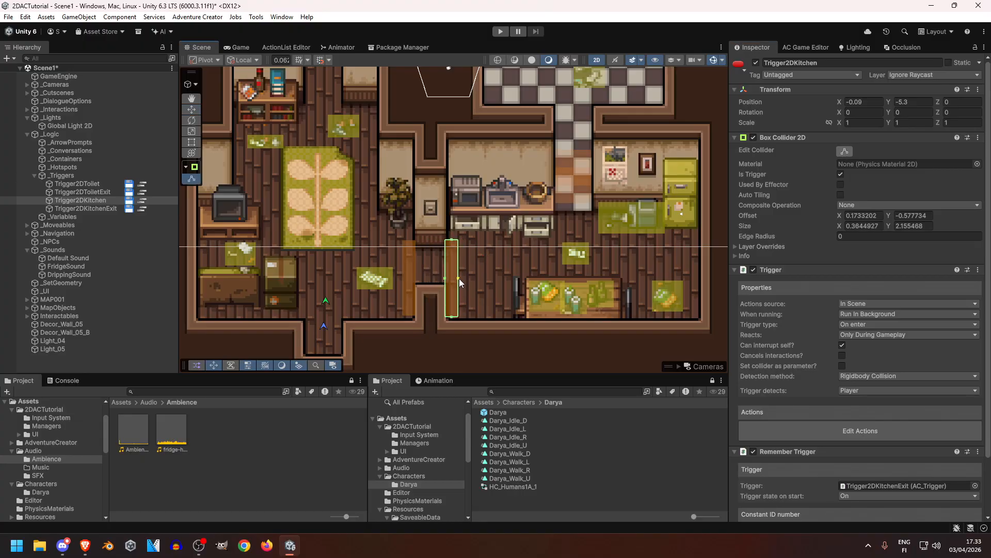
Step: Shrink the colliders in the passage to thin, separate strips, Trigger2DToiletExit about 0.28 tall and Trigger2DToilet about 0.36 tall
left_click(585, 175)
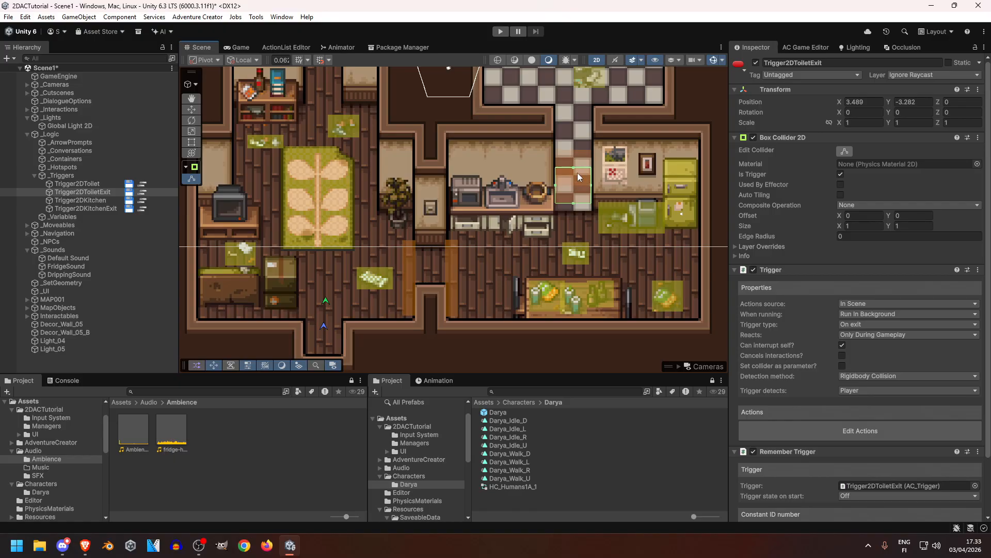
left_click(571, 173)
left_click_drag(573, 185, 571, 159)
Step: Play-test the narrowed triggers by walking Darya through the living room, kitchen and bathroom passage, then stop the game
left_click(499, 33)
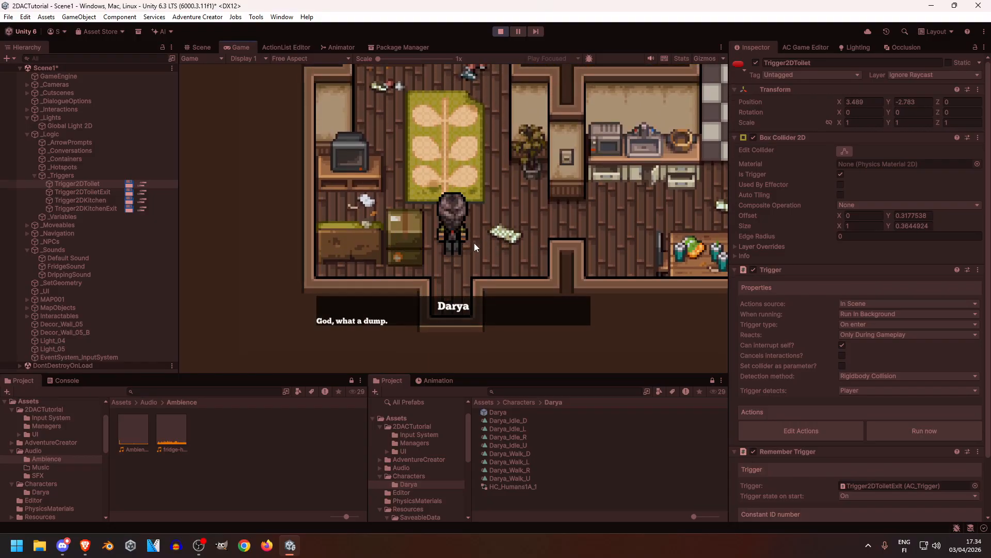
left_click(474, 242)
left_click(476, 243)
key("d")
key("w")
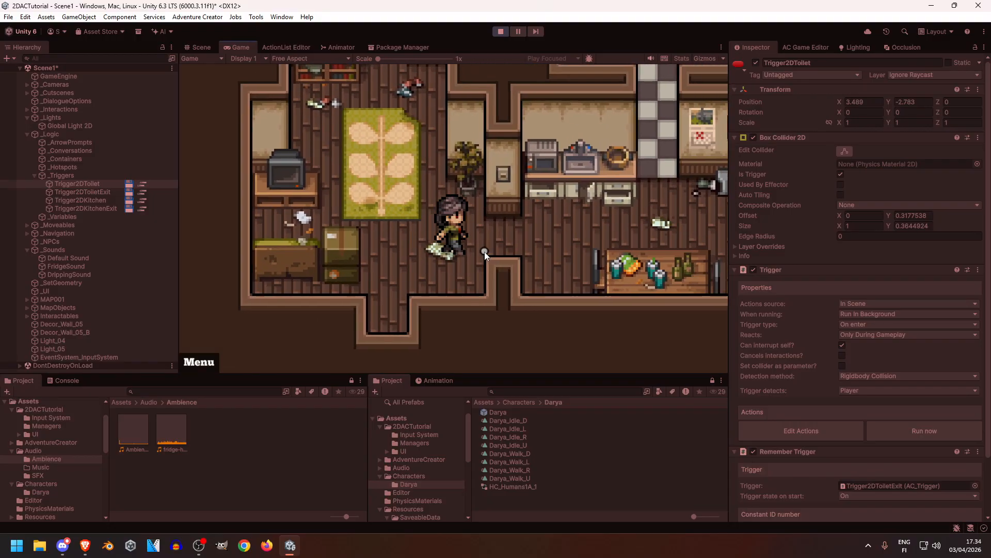
key("a")
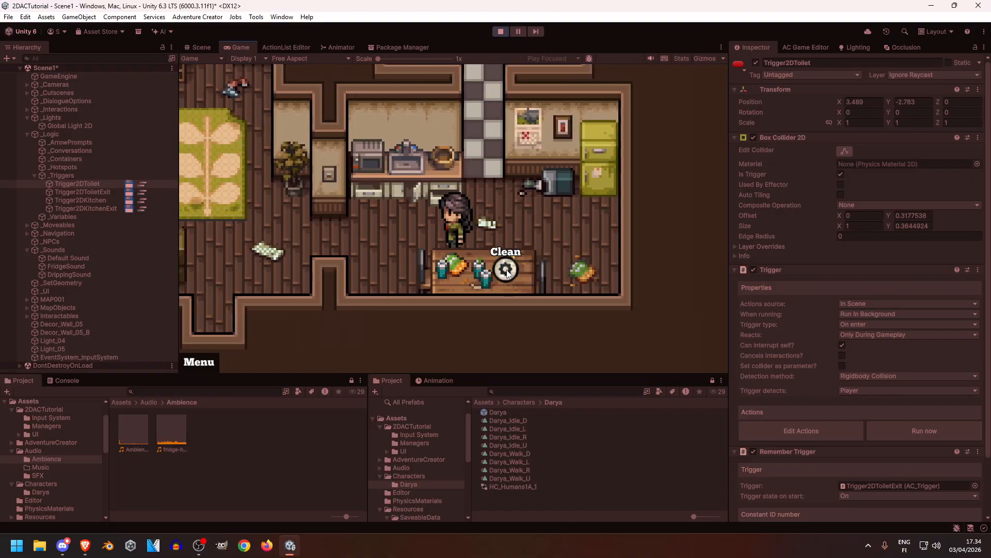
key("w")
key("w")
key("s")
key("d")
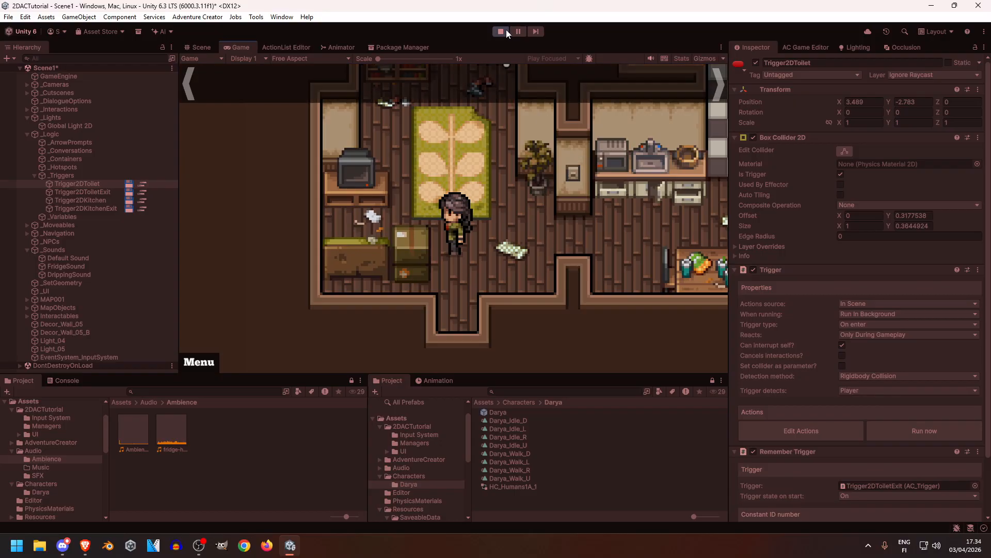
left_click(507, 34)
Step: Examine the placement and settings of the paired enter and exit triggers in the bathroom passage and kitchen doorway
middle_click_drag(565, 208, 515, 235)
key("w")
middle_click_drag(500, 184, 506, 205)
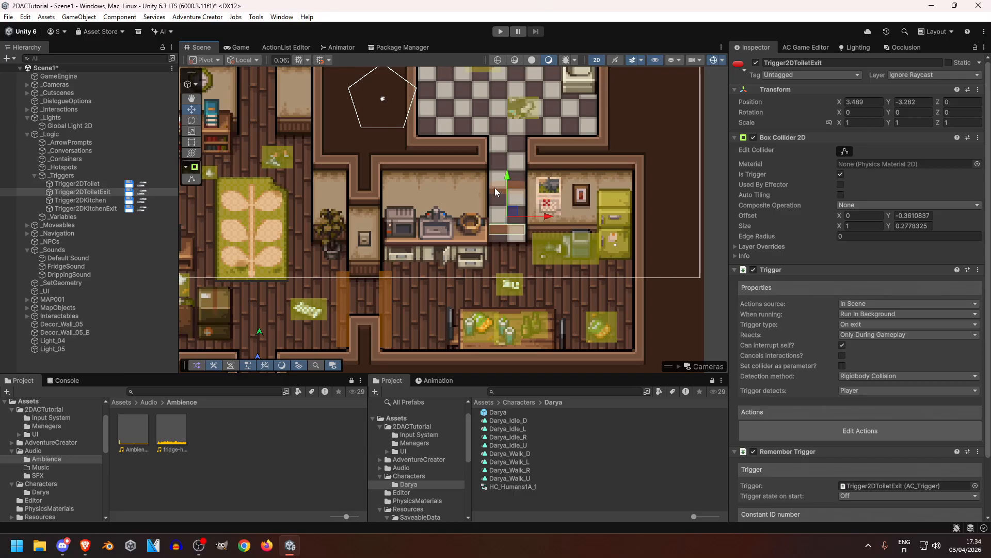
middle_click_drag(411, 290, 459, 268)
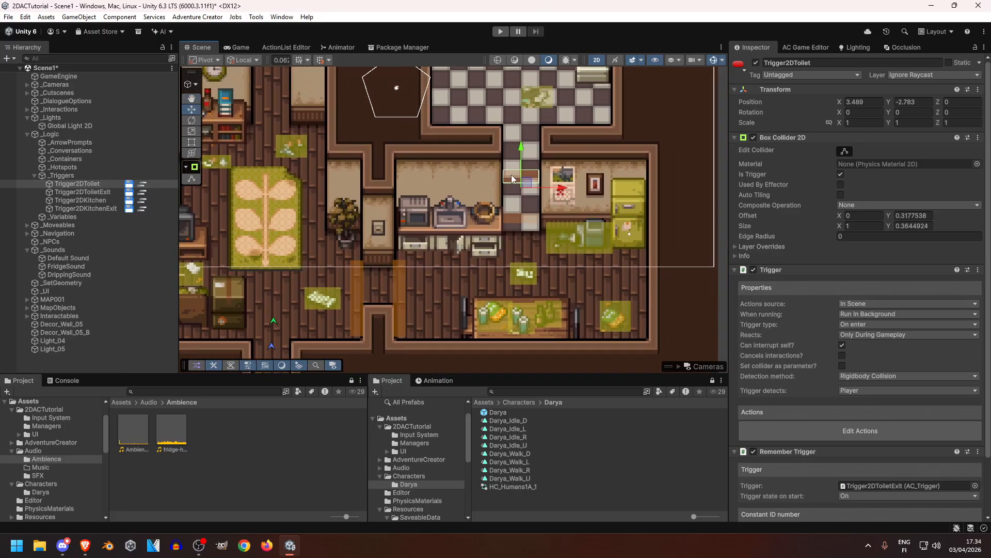
left_click(355, 296)
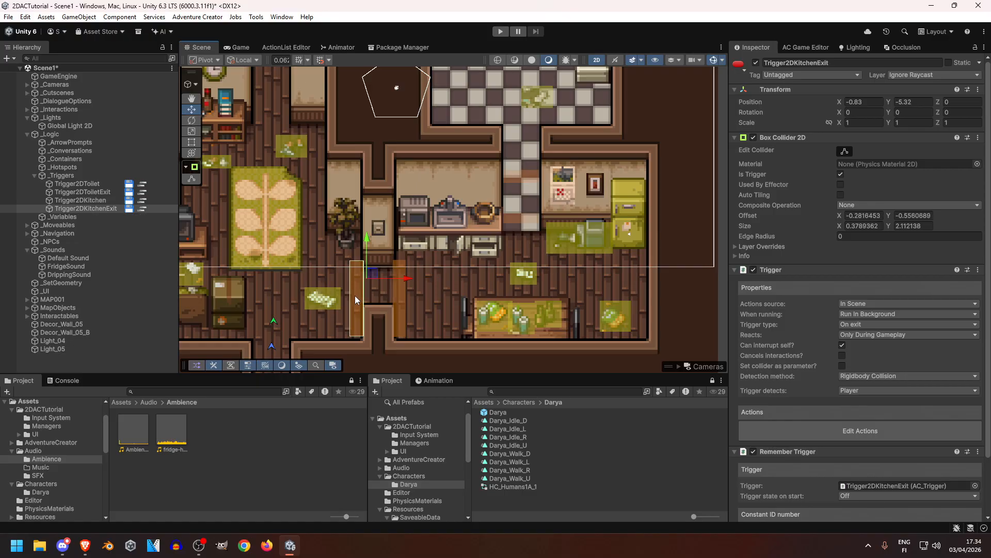
middle_click_drag(355, 296, 402, 253)
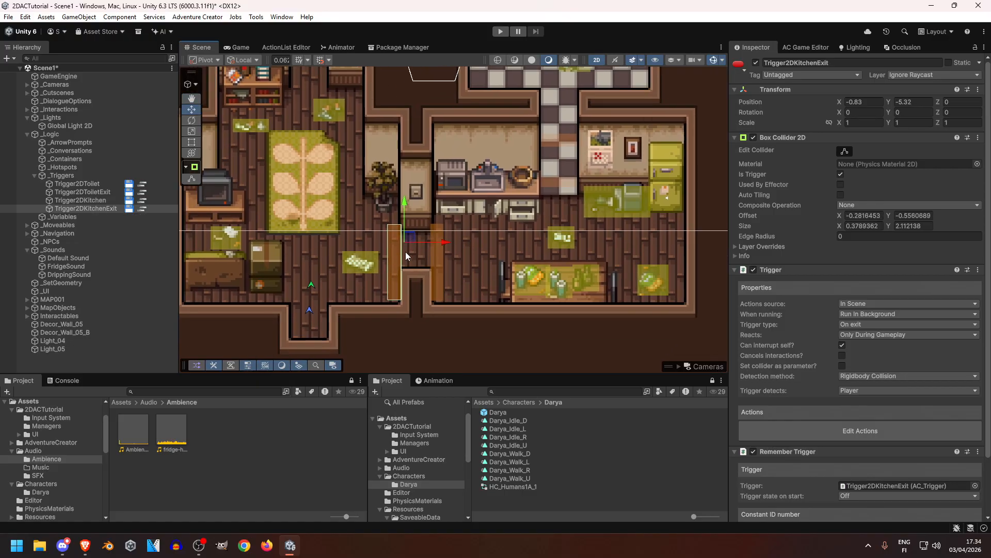
left_click(436, 261)
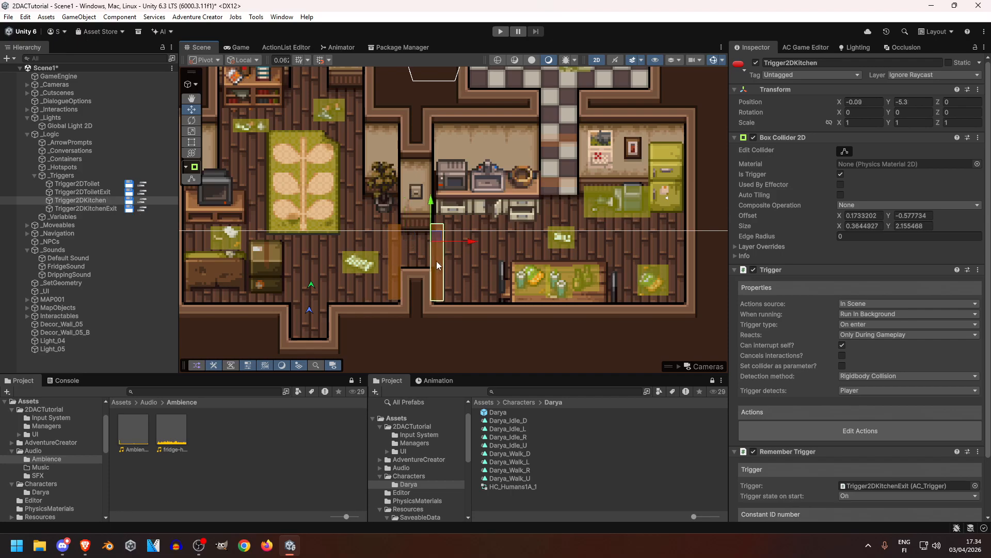
middle_click_drag(587, 218, 590, 290)
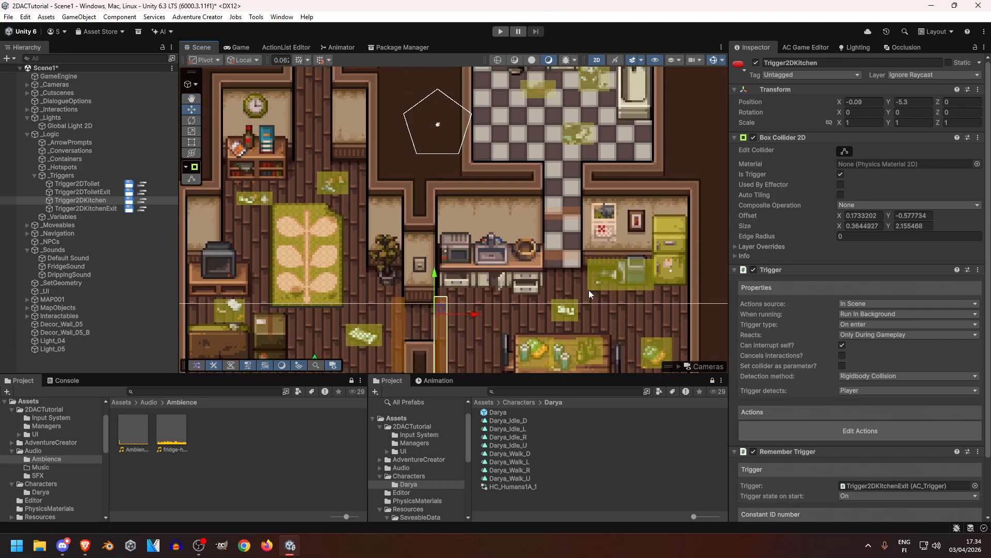
middle_click_drag(562, 227, 552, 263)
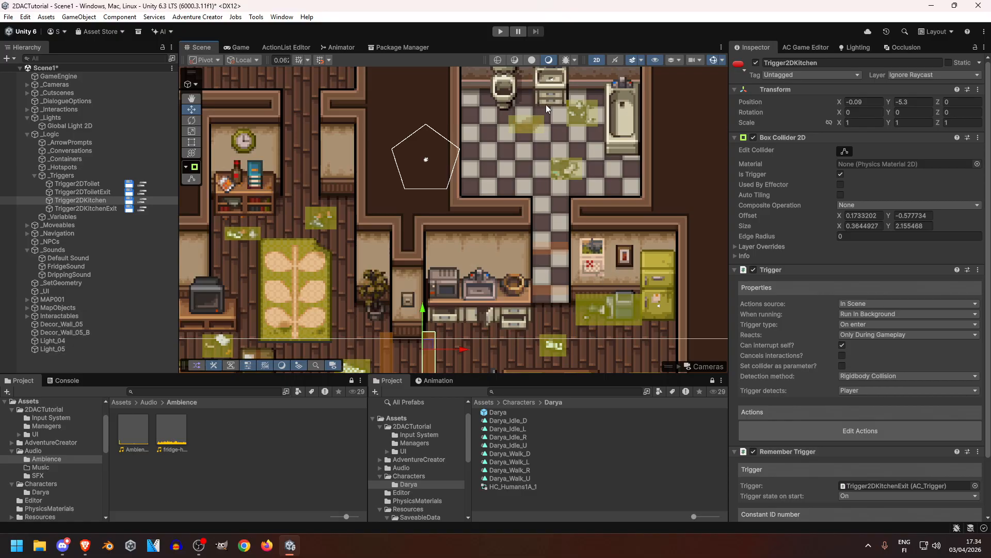
middle_click_drag(474, 330, 527, 237)
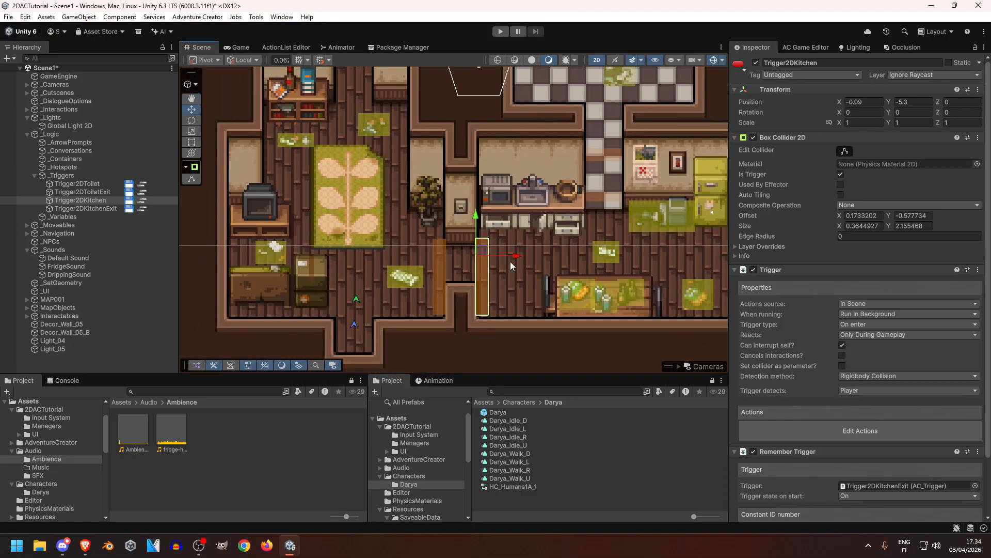
middle_click_drag(403, 240, 438, 252)
middle_click_drag(601, 276, 519, 268)
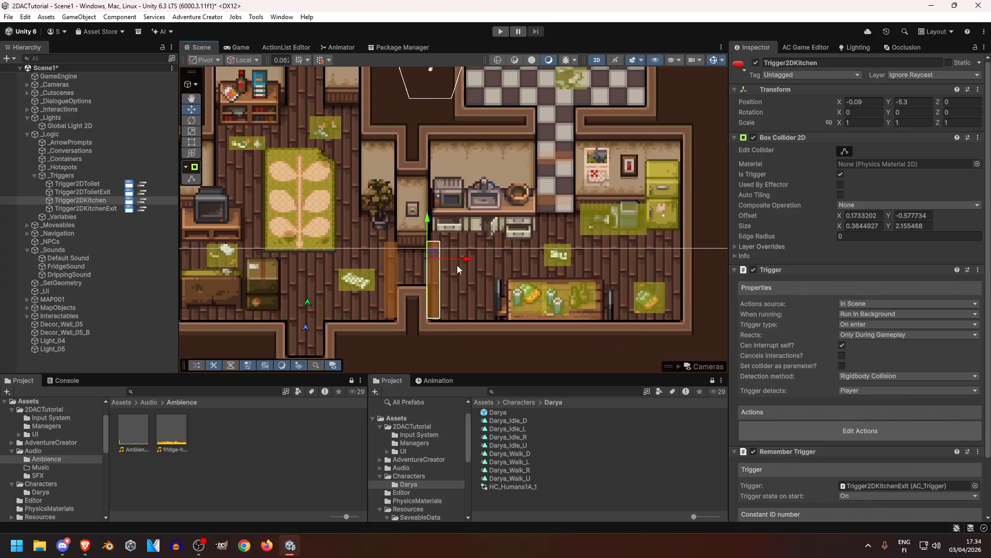
middle_click_drag(326, 253, 390, 194)
middle_click_drag(432, 226, 500, 318)
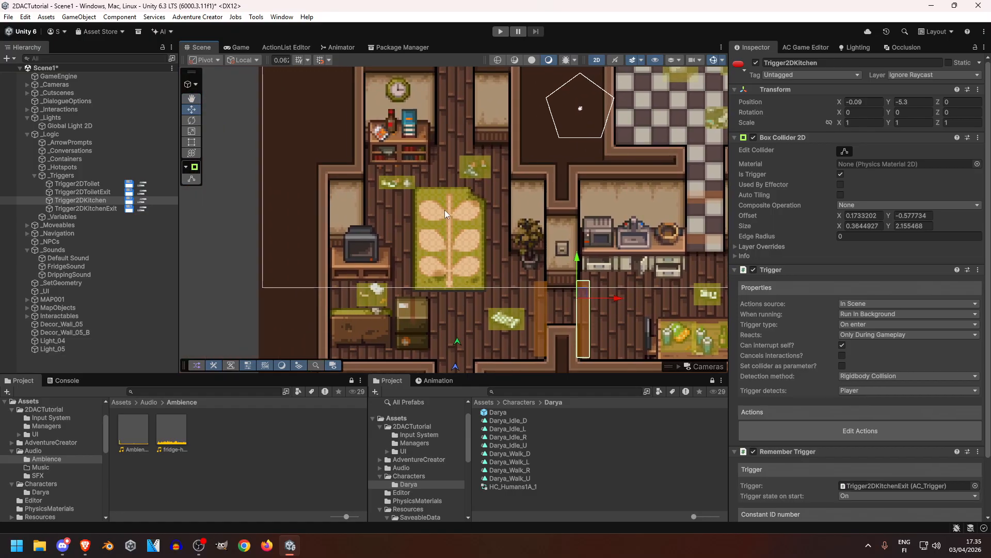
scroll(521, 178, "down", 5)
middle_click_drag(521, 178, 406, 130)
middle_click_drag(466, 142, 426, 228)
scroll(426, 228, "down", 5)
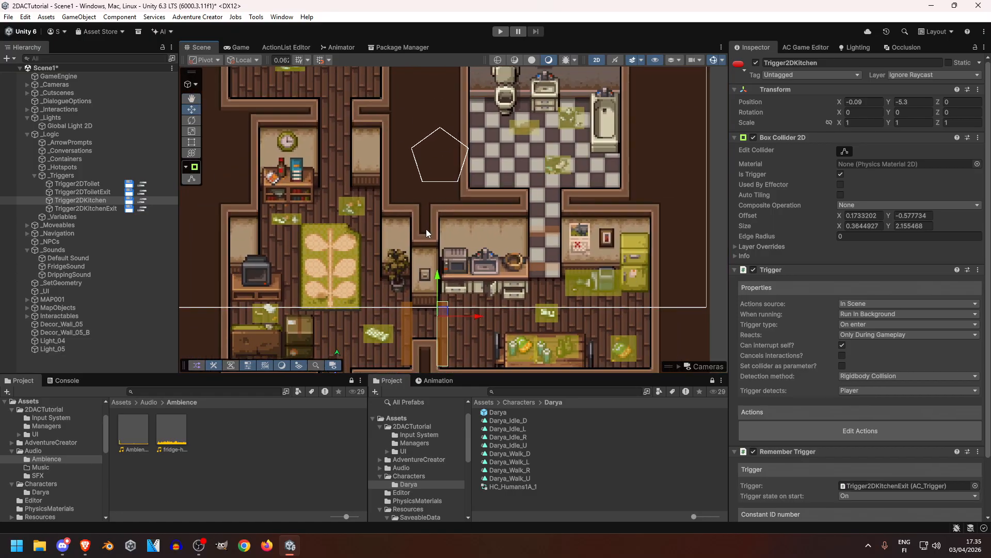
middle_click_drag(448, 265, 479, 257)
scroll(444, 289, "up", 2)
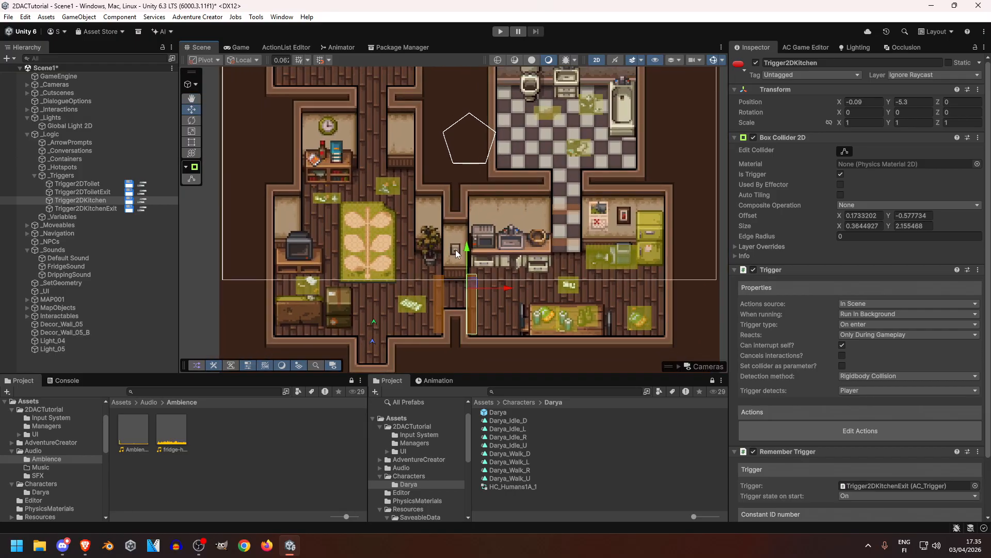
middle_click_drag(354, 278, 403, 239)
Step: Deselect the kitchen trigger and save the scene
left_click(371, 233)
middle_click_drag(563, 221, 510, 265)
scroll(473, 282, "up", 3)
scroll(473, 282, "down", 6)
scroll(459, 277, "up", 5)
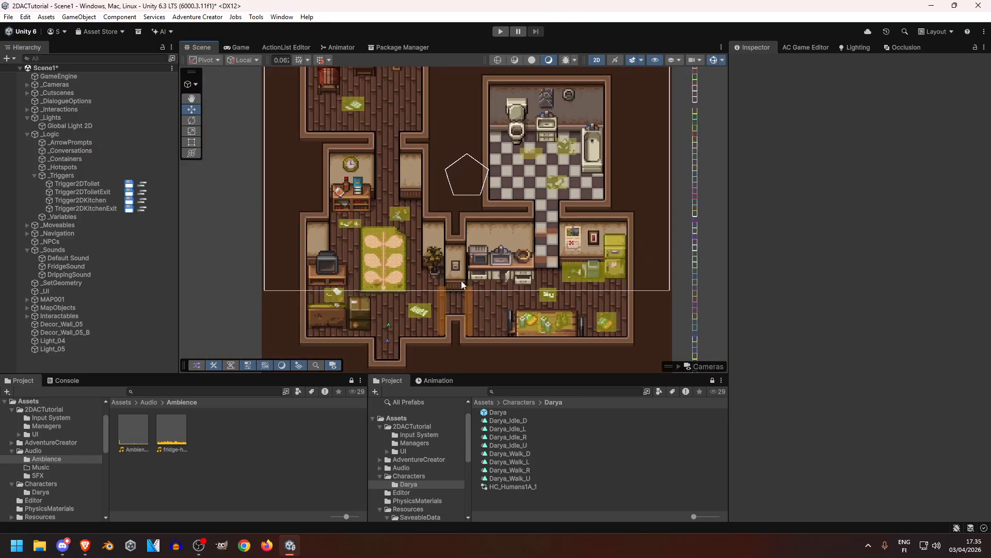
key("ctrl+s")
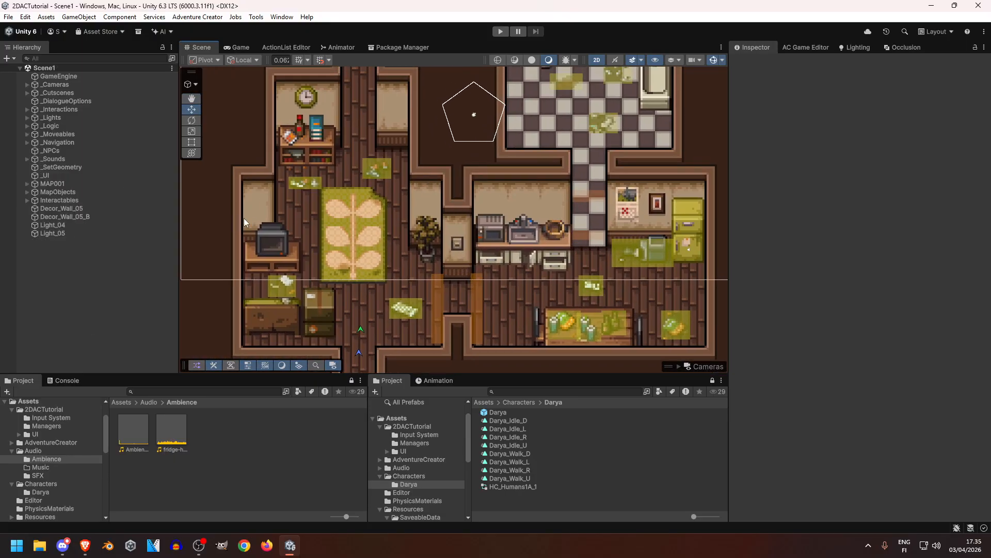
middle_click_drag(478, 185, 456, 246)
scroll(622, 311, "down", 3)
middle_click_drag(604, 316, 585, 242)
middle_click_drag(567, 173, 522, 177)
scroll(490, 243, "up", 1)
scroll(489, 243, "up", 2)
middle_click_drag(595, 105, 591, 181)
middle_click_drag(527, 150, 581, 73)
middle_click_drag(498, 144, 496, 132)
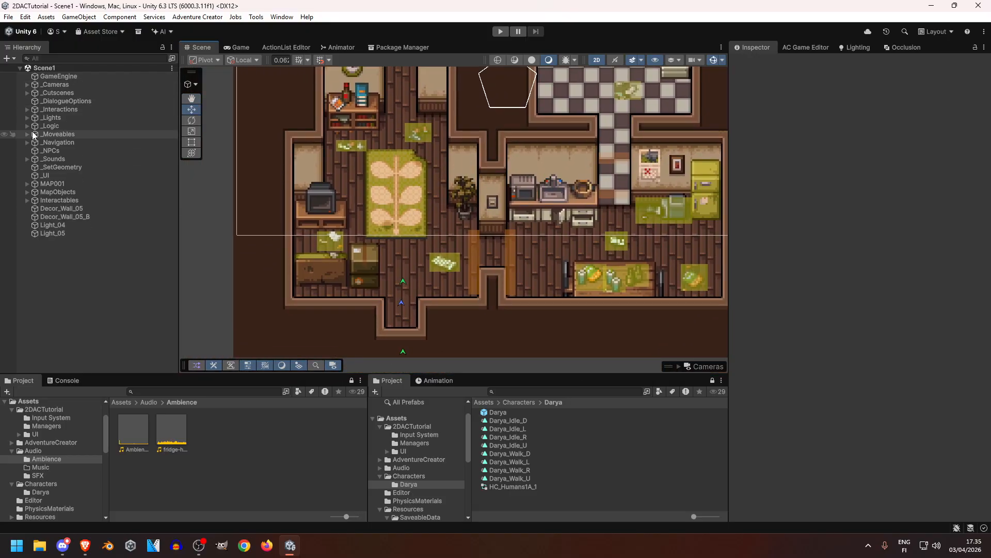
Step: Open the Audio/SFX folder, listen to Arranging Bottles 01.wav in VLC and return to Unity
left_click(155, 403)
double_click(206, 433)
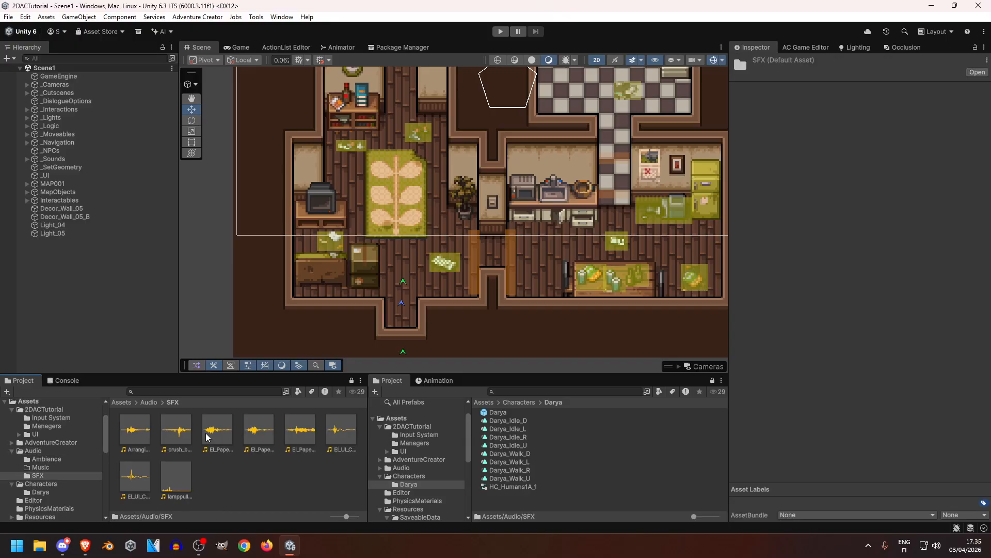
double_click(141, 437)
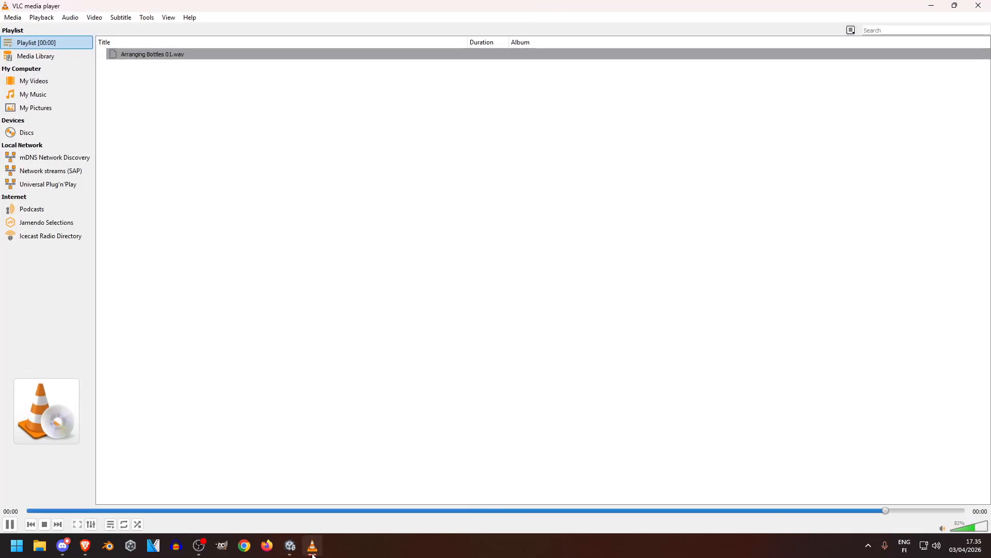
key("alt+Tab")
Step: Look through the SFX folder's box crush, paper pickup, paper click and lamp clips to find one for the cutscene
left_click(170, 431)
left_click(209, 431)
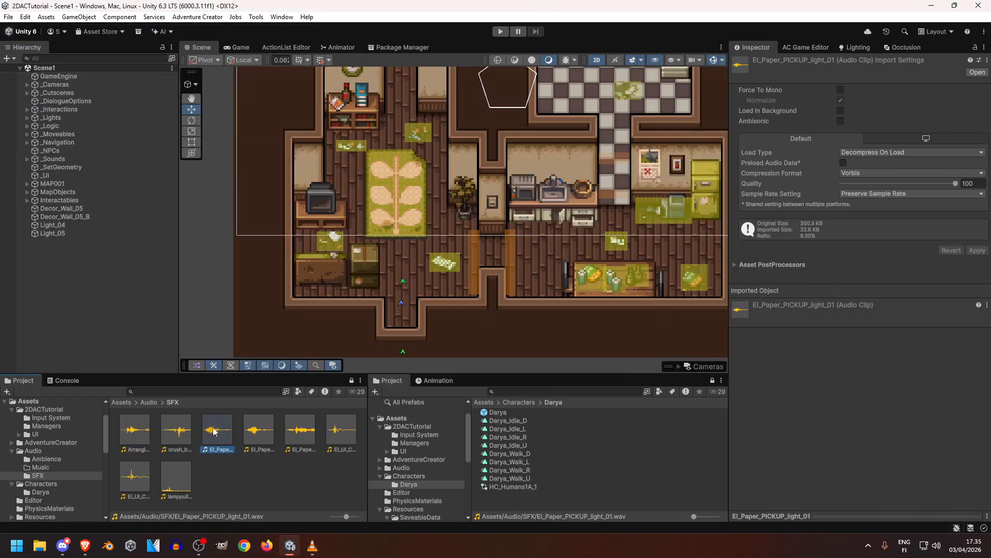
left_click(263, 434)
left_click(300, 434)
left_click(344, 436)
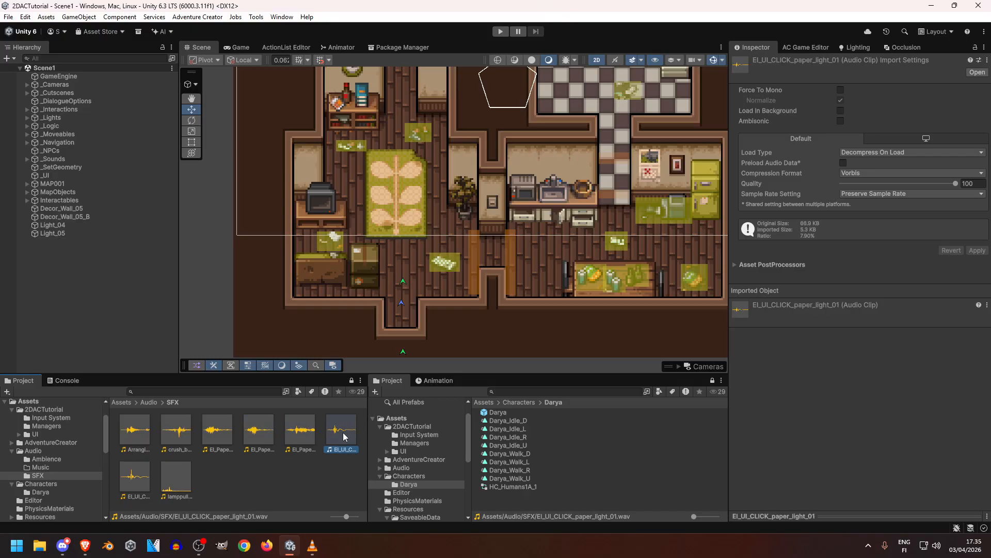
left_click(183, 477)
left_click(131, 477)
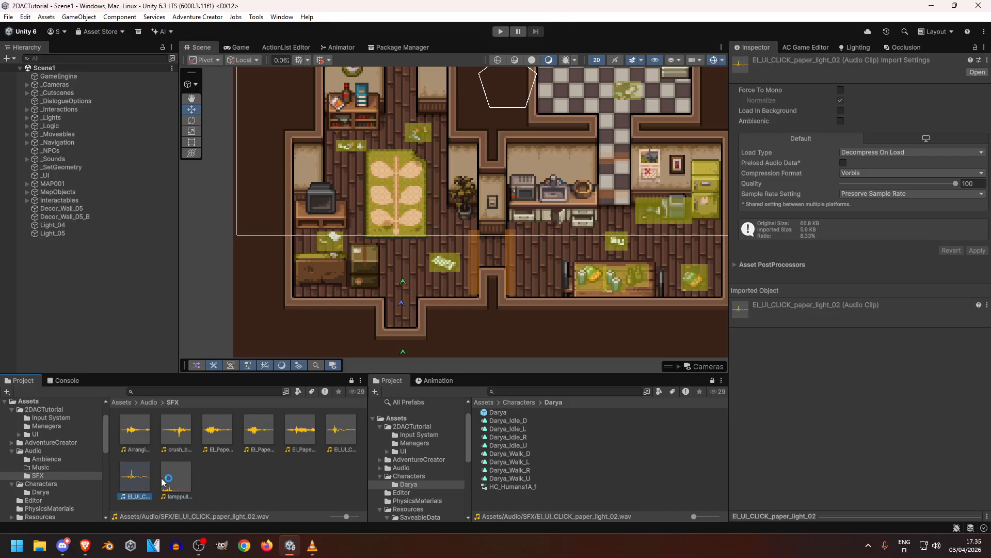
left_click(233, 484)
middle_click_drag(522, 150, 465, 164)
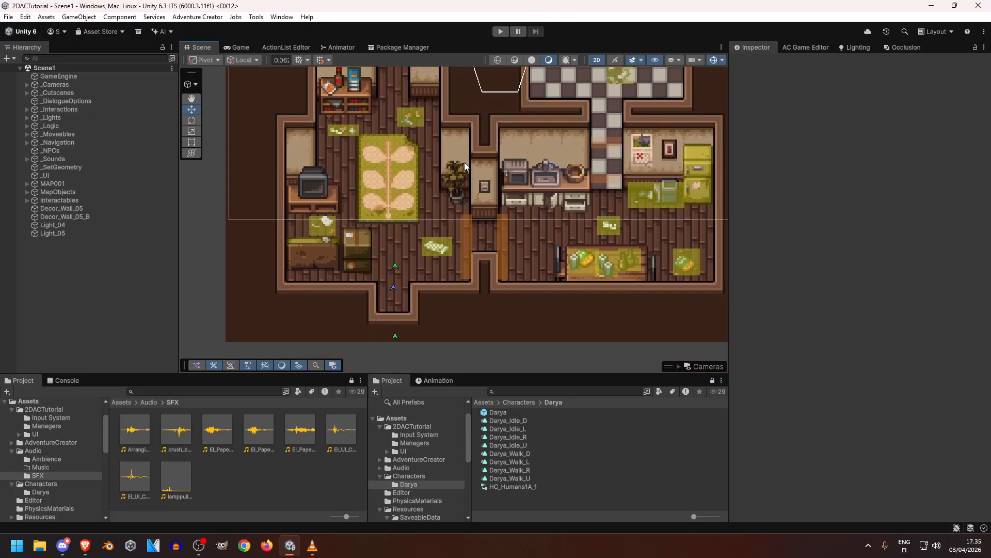
left_click(159, 429)
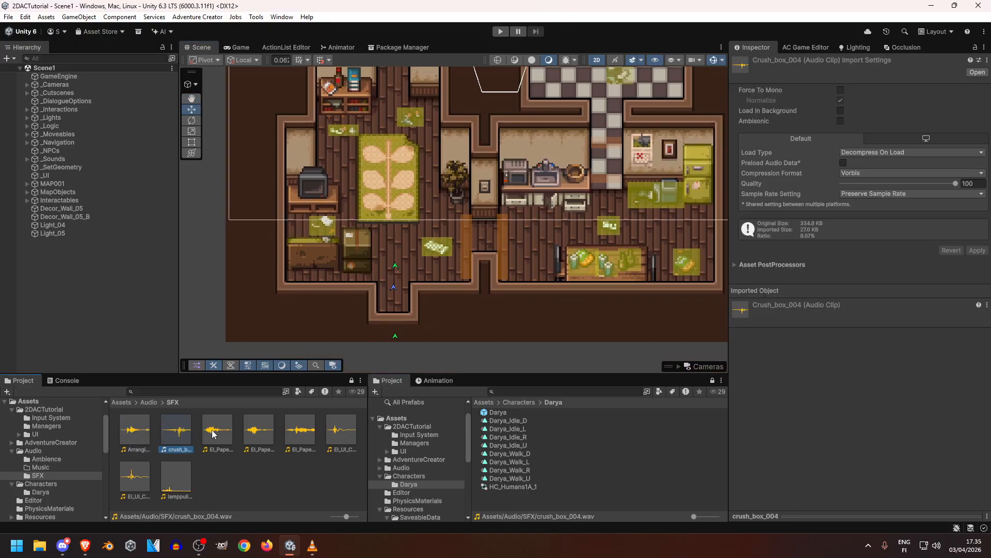
Step: Open the action list of the OnStartCutscene cutscene for editing
middle_click_drag(286, 287, 333, 283)
left_click(28, 92)
left_click(150, 101)
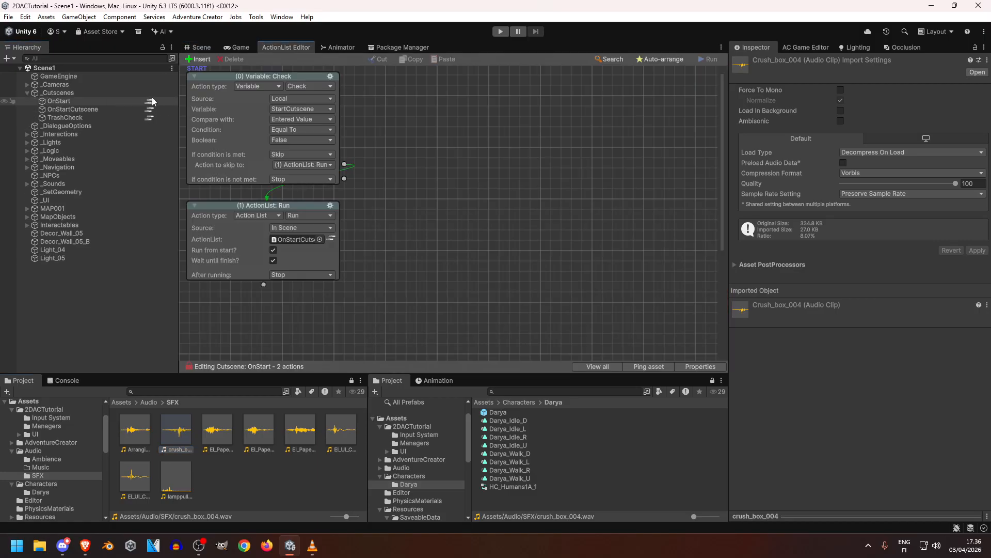
left_click(150, 109)
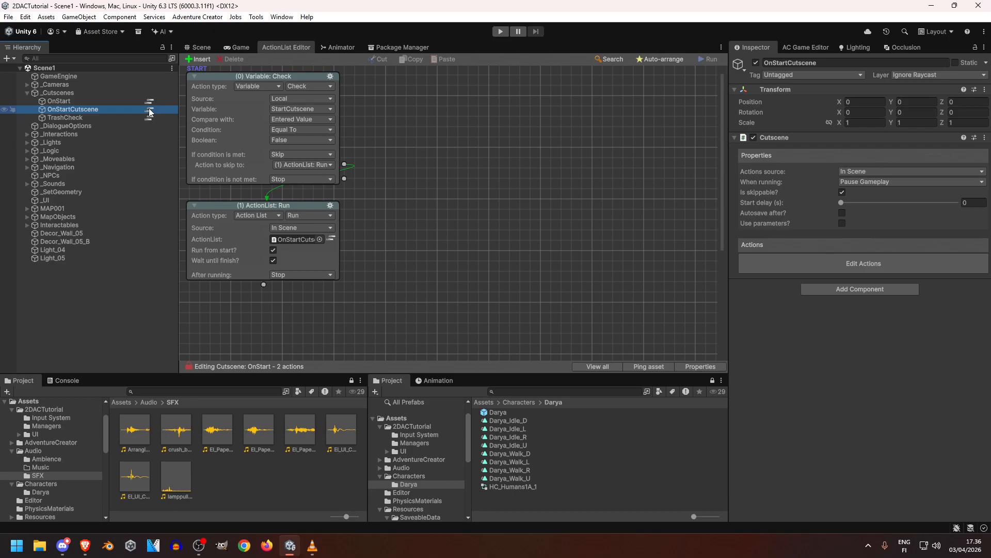
left_click(149, 109)
Step: Add a new action linked from the 0.5-second Engine: Wait in OnStartCutscene and set its type to Sound: Play one-shot
scroll(511, 111, "down", 5)
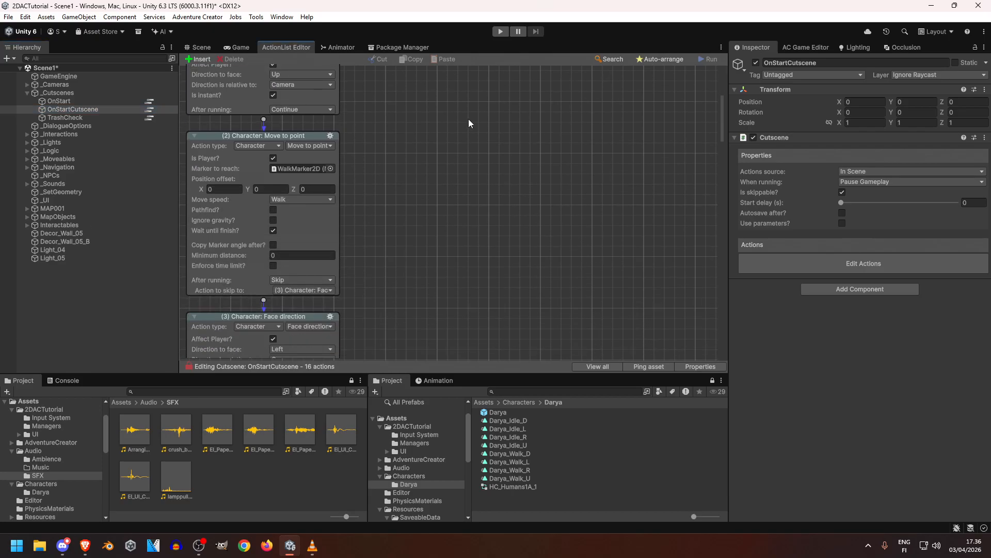
scroll(469, 123, "down", 10)
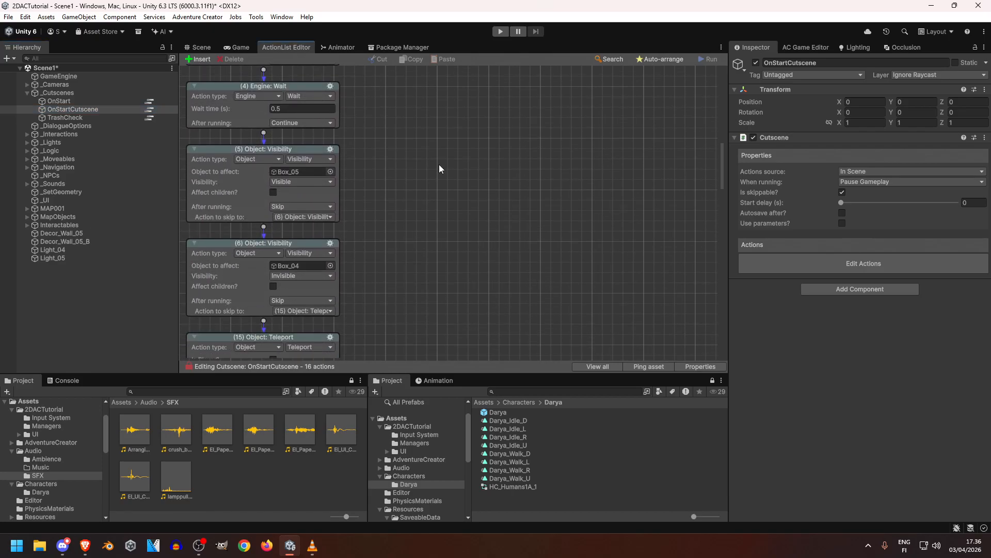
scroll(410, 149, "up", 3)
middle_click_drag(262, 140, 250, 312)
middle_click_drag(407, 124, 326, 133)
left_click_drag(263, 170, 404, 157)
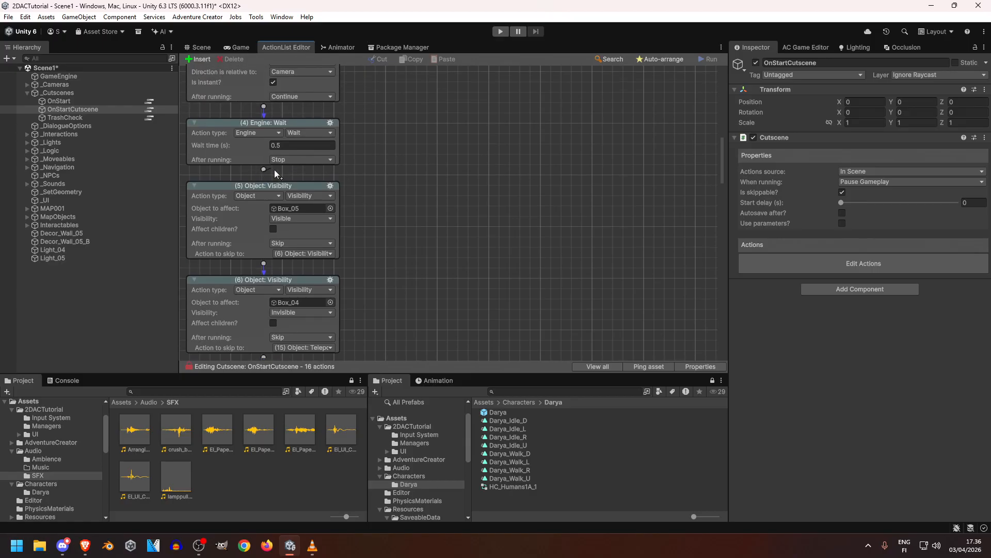
left_click_drag(268, 168, 362, 147)
left_click(438, 155)
left_click(438, 373)
left_click(478, 156)
left_click(499, 223)
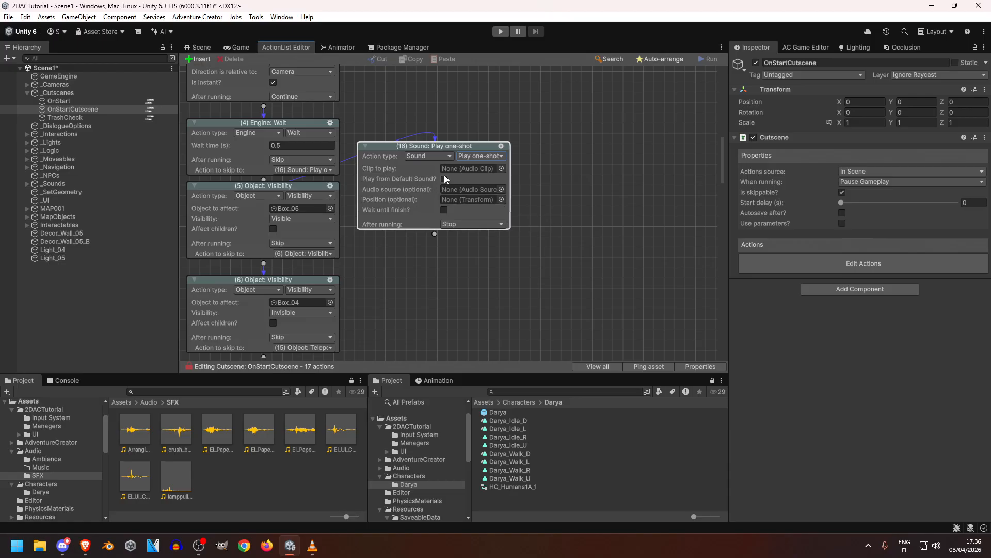
Step: Assign crush_box_004 to the one-shot action, link it to the Box_05 visibility action and auto-arrange the list
left_click(139, 435)
left_click_drag(176, 430, 398, 230)
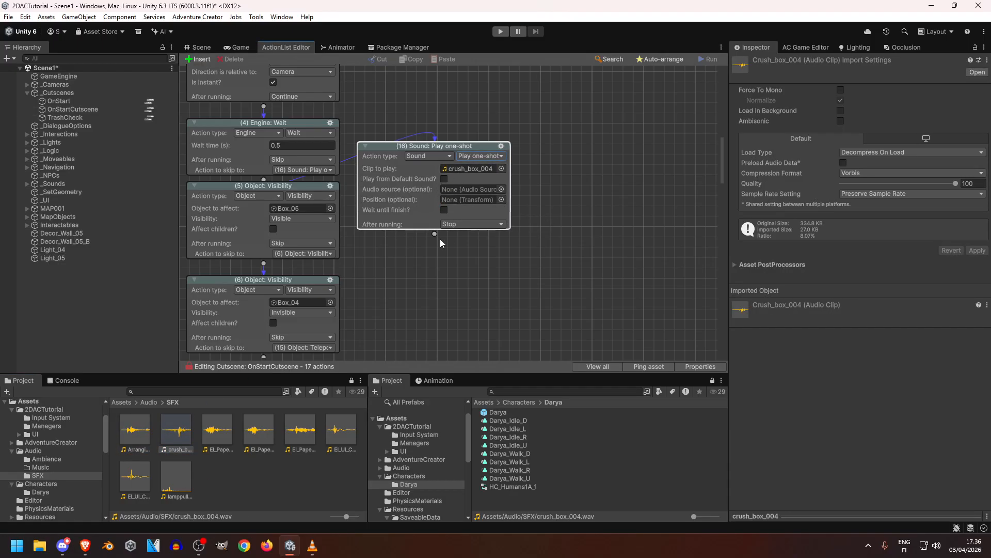
left_click_drag(435, 234, 300, 243)
right_click(582, 221)
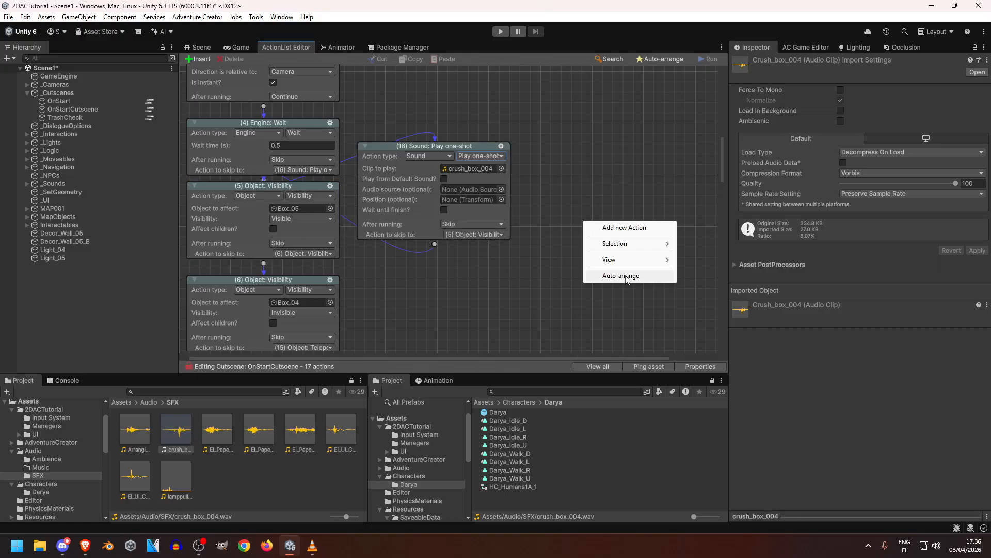
left_click(626, 277)
Step: Save the scene and play-test the opening cutscene with the box crush sound, then stop the game
left_click(215, 49)
key("ctrl+s")
key("ctrl+p")
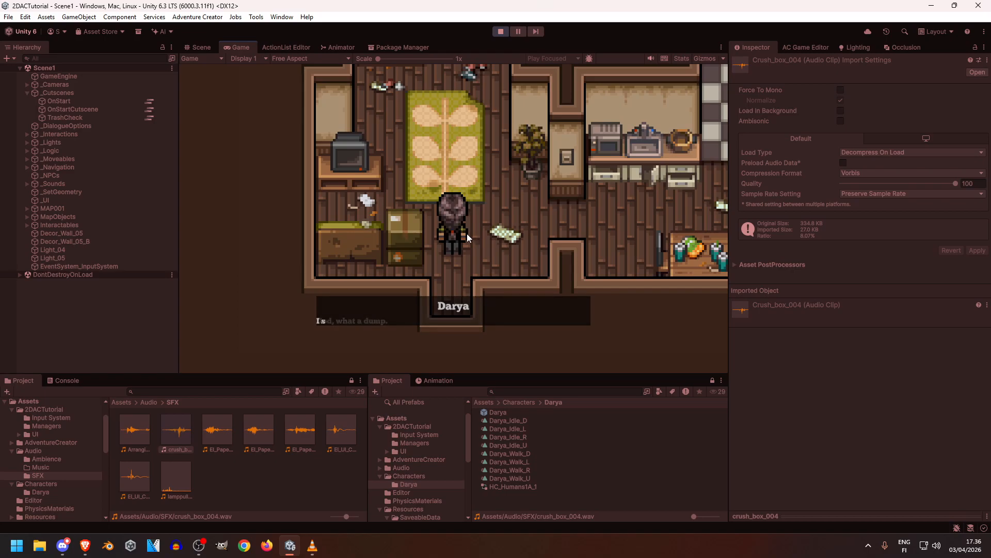
left_click(500, 31)
Step: Enable Play from Default Sound on the crush_box_004 one-shot action and play-test the opening cutscene again
left_click(278, 46)
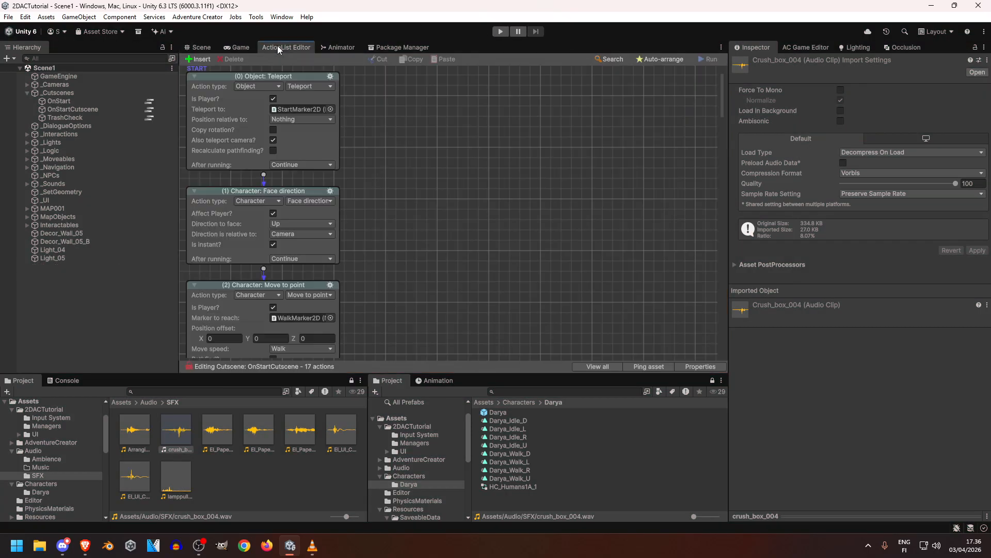
scroll(398, 189, "down", 10)
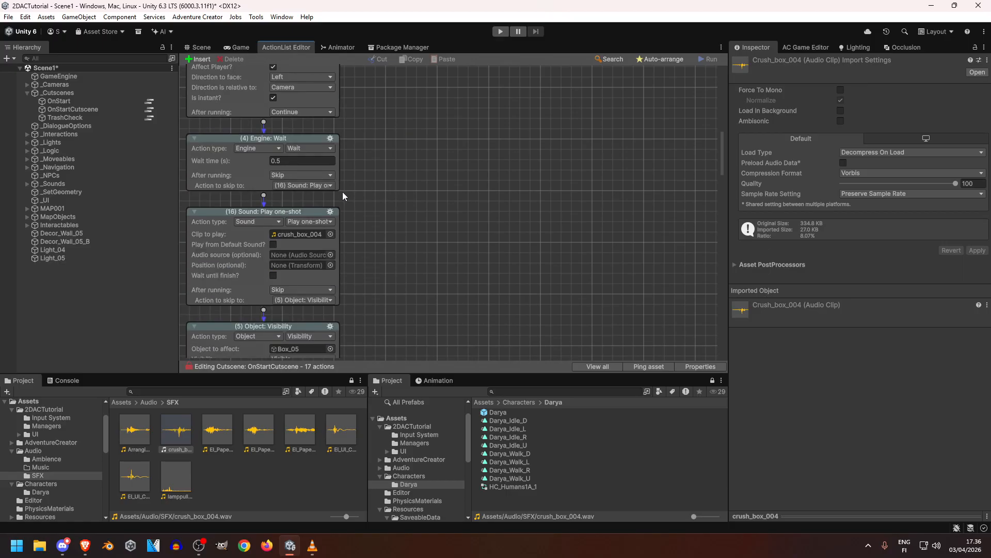
left_click(274, 245)
left_click(500, 31)
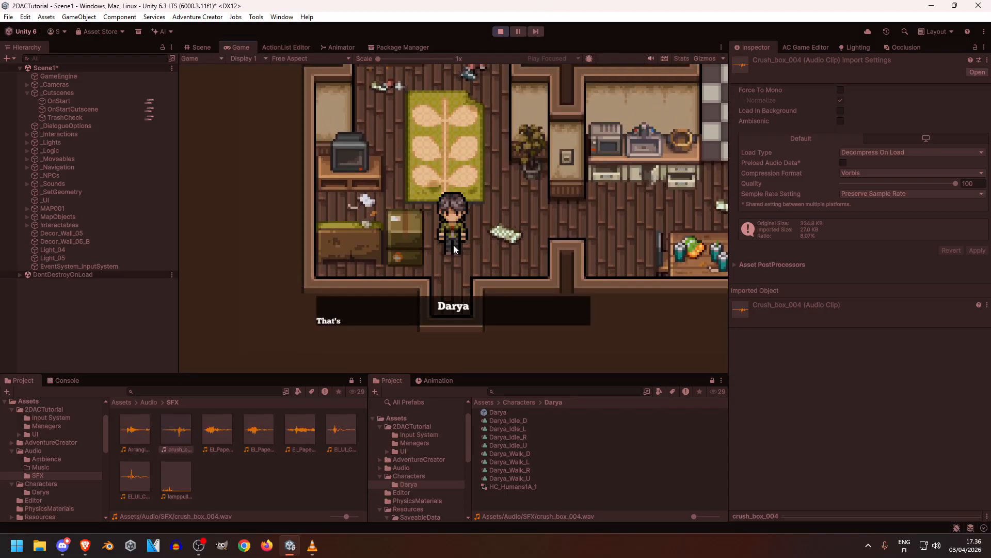
left_click(501, 31)
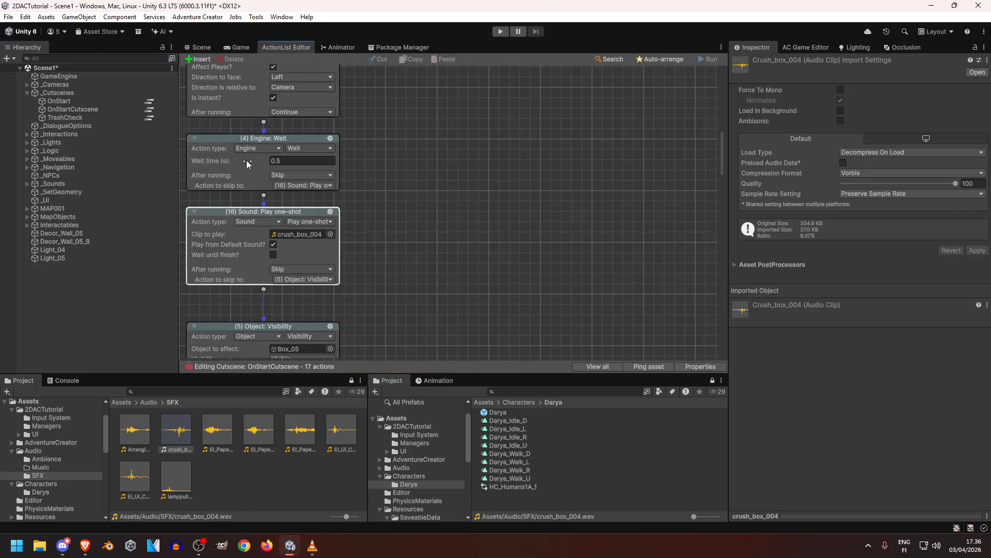
Step: Disable Play from Default Sound on the crush_box_004 one-shot action and play-test the opening cutscene, then return to the action list
left_click(274, 244)
left_click(501, 31)
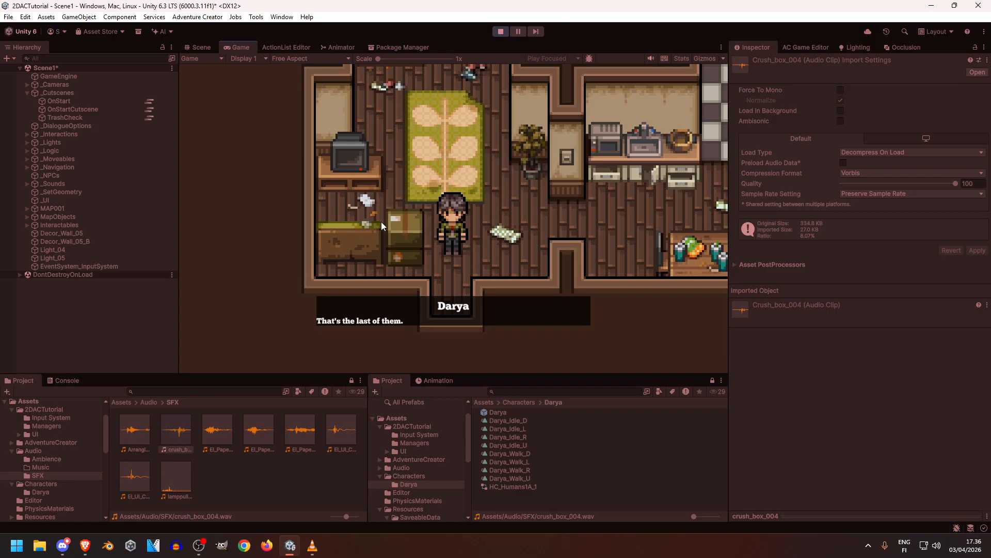
left_click(499, 32)
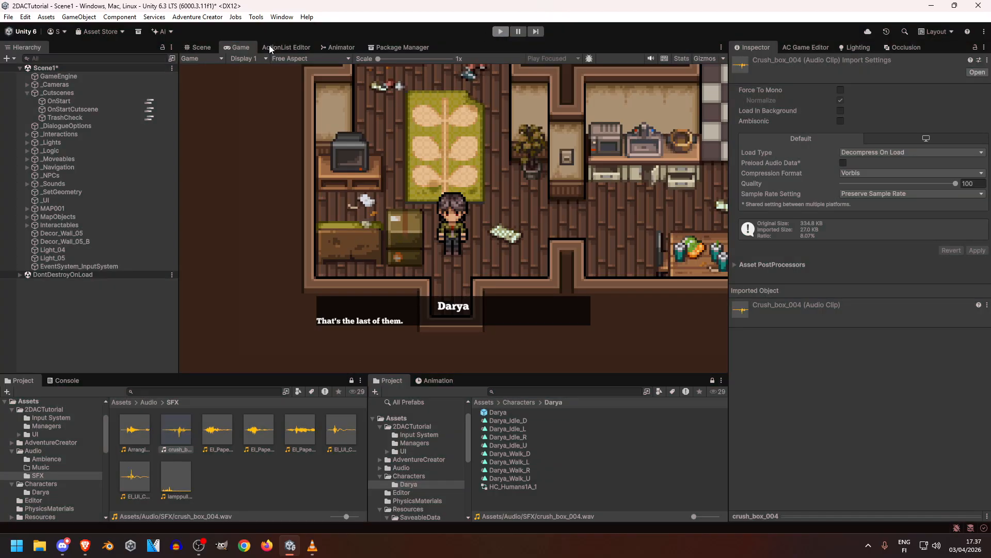
left_click(270, 47)
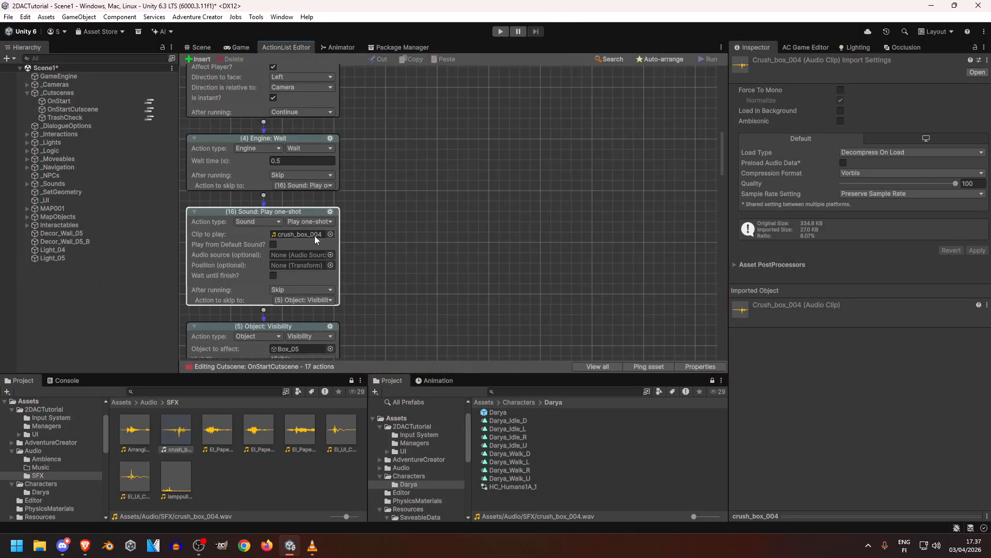
Step: Duplicate the Default Sound object under _Sounds and rename the copy Sfx
scroll(274, 209, "down", 2)
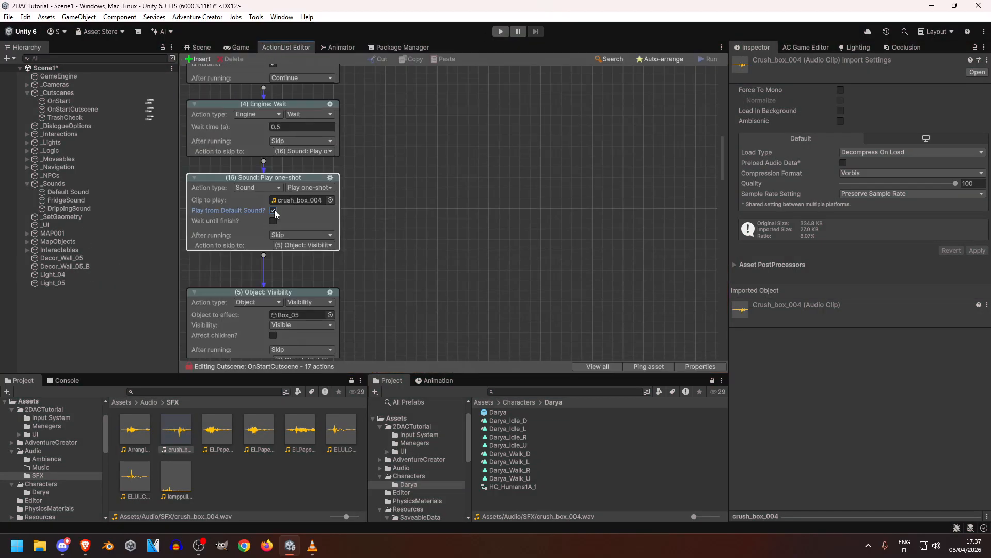
left_click(68, 192)
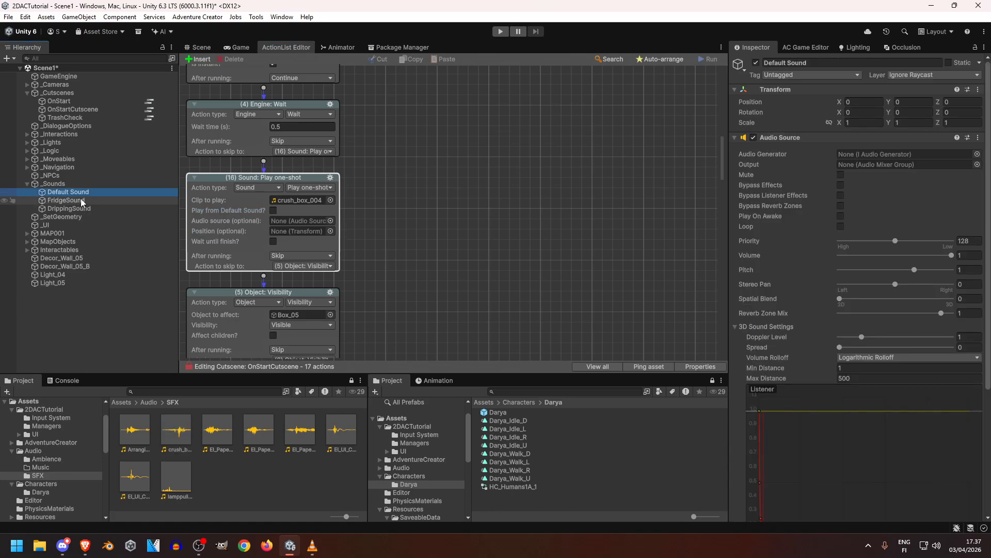
key("ctrl+d")
key("F2")
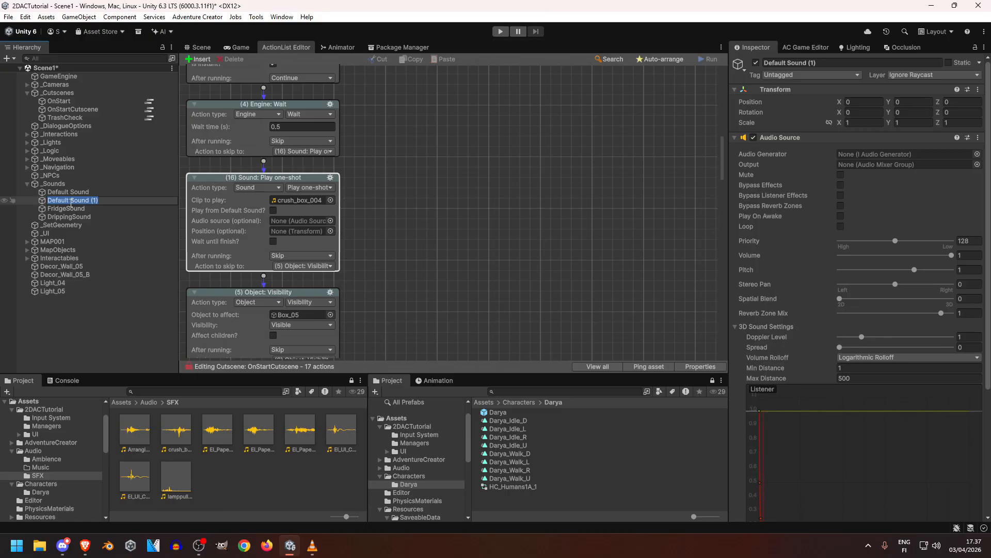
type("Sfx")
key("Return")
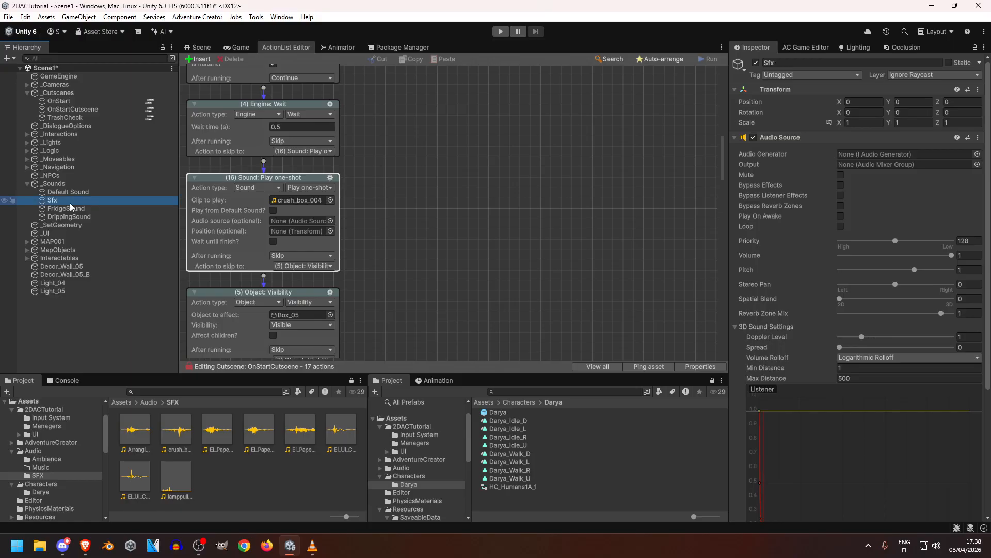
Step: Assign Sfx as the audio source of the crush_box_004 one-shot action and review the object's Audio Source settings
left_click_drag(70, 203, 298, 225)
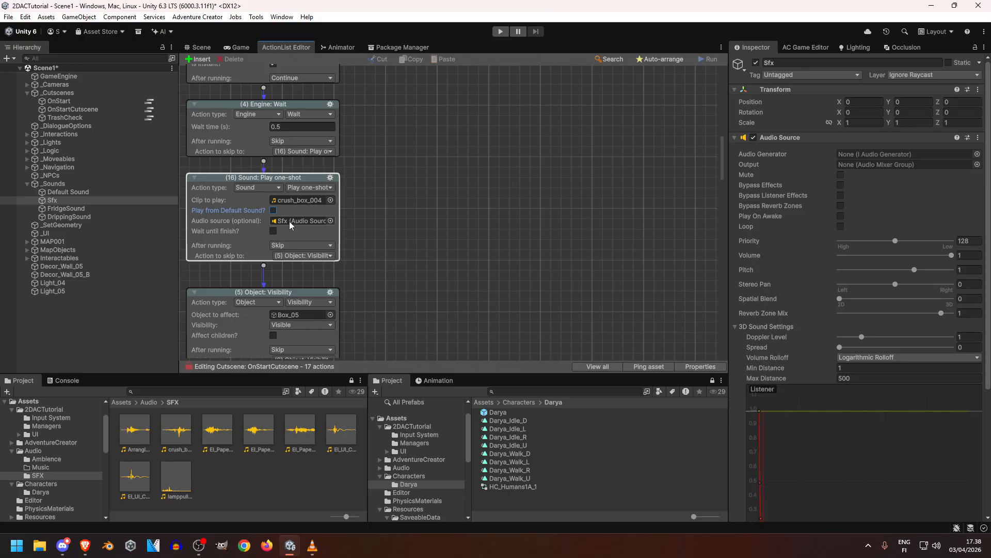
left_click(87, 200)
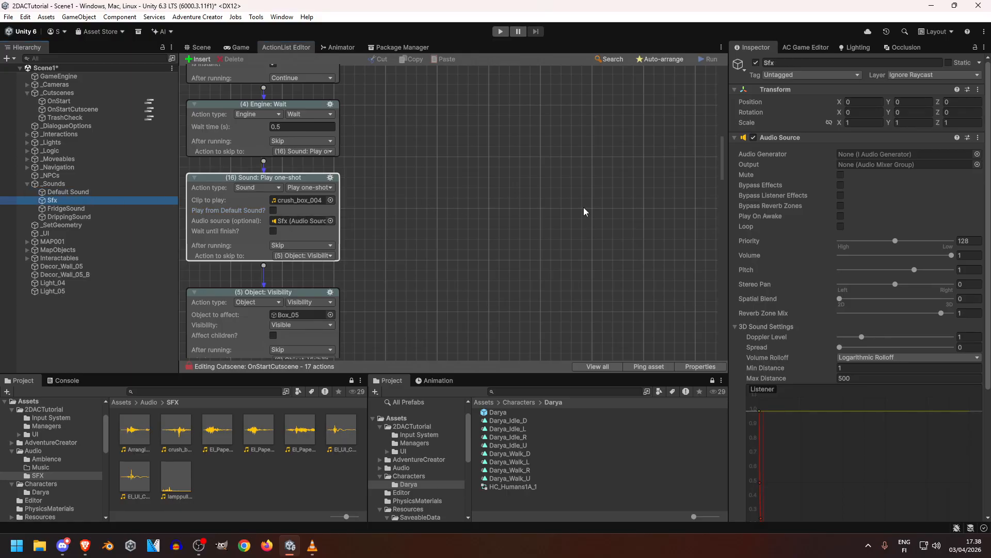
scroll(748, 237, "down", 10)
scroll(748, 238, "up", 6)
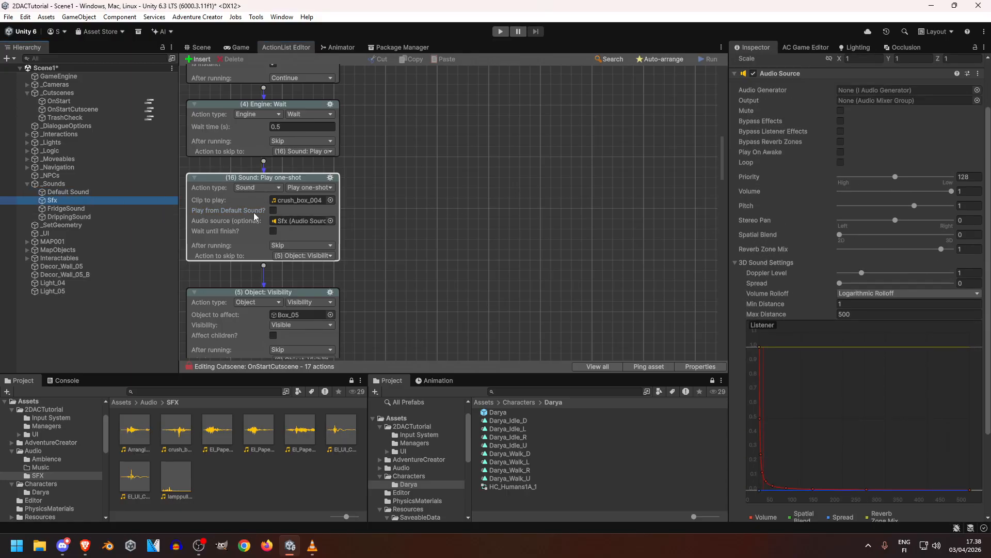
left_click(217, 212)
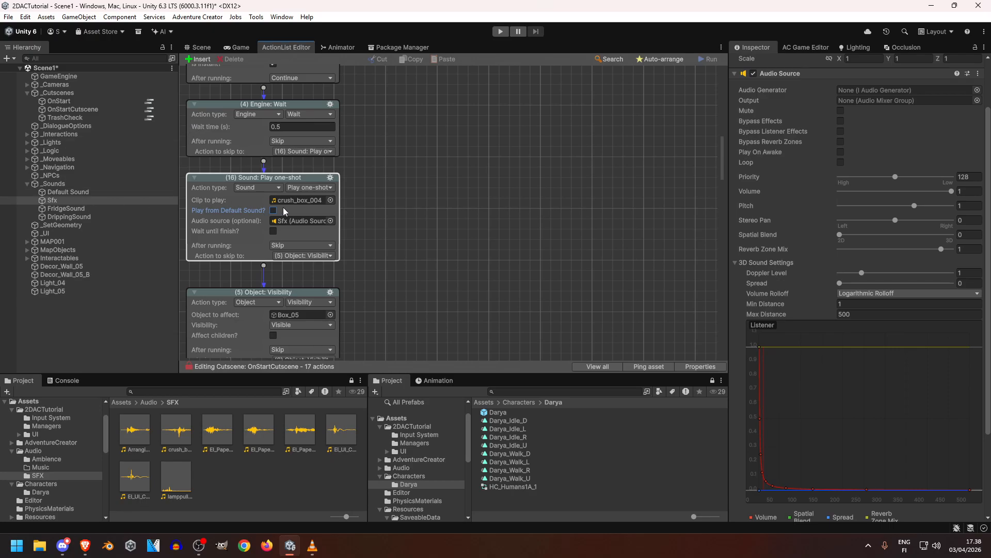
Step: Save the scene and play-test the opening cutscene with the Sfx audio source, then stop the game
left_click(200, 50)
key("ctrl+s")
left_click(275, 50)
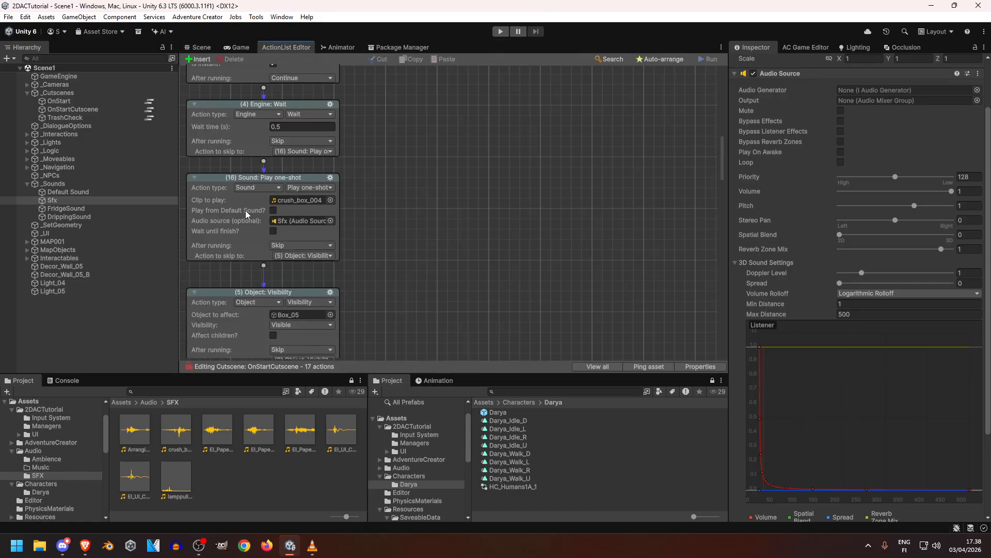
left_click(499, 33)
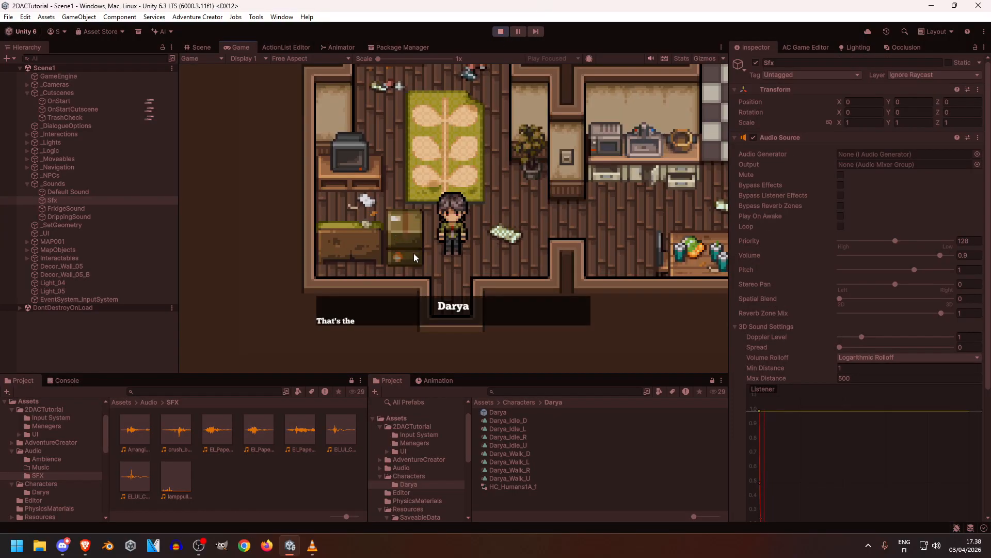
left_click(500, 32)
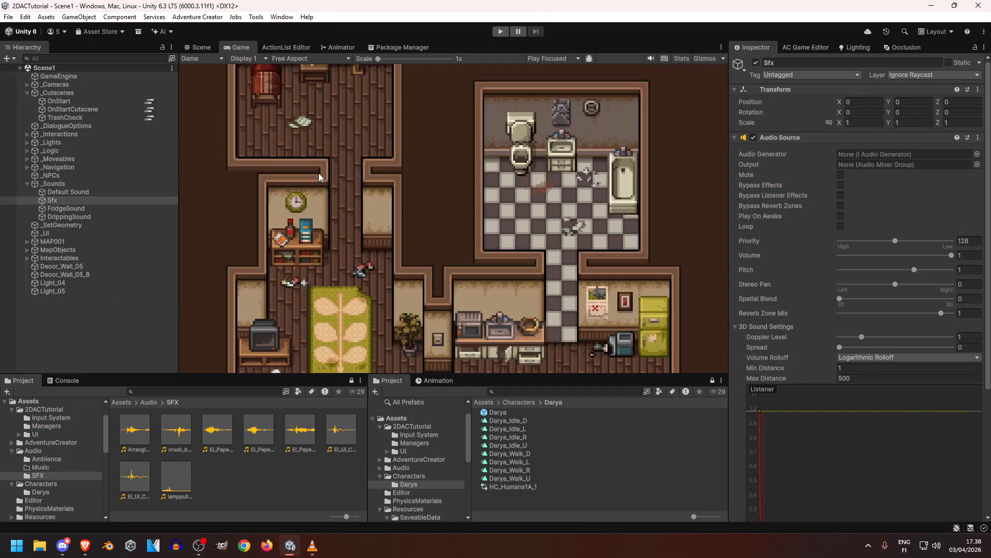
Step: Look over the apartment's rooms and furniture in the scene and collapse the _Sounds group
left_click(201, 47)
scroll(349, 230, "up", 5)
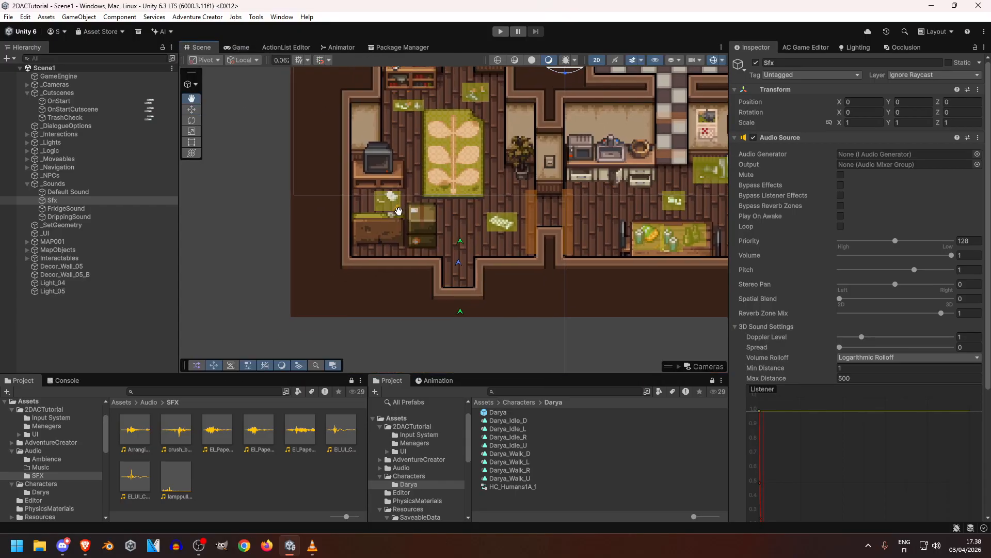
scroll(345, 197, "down", 3)
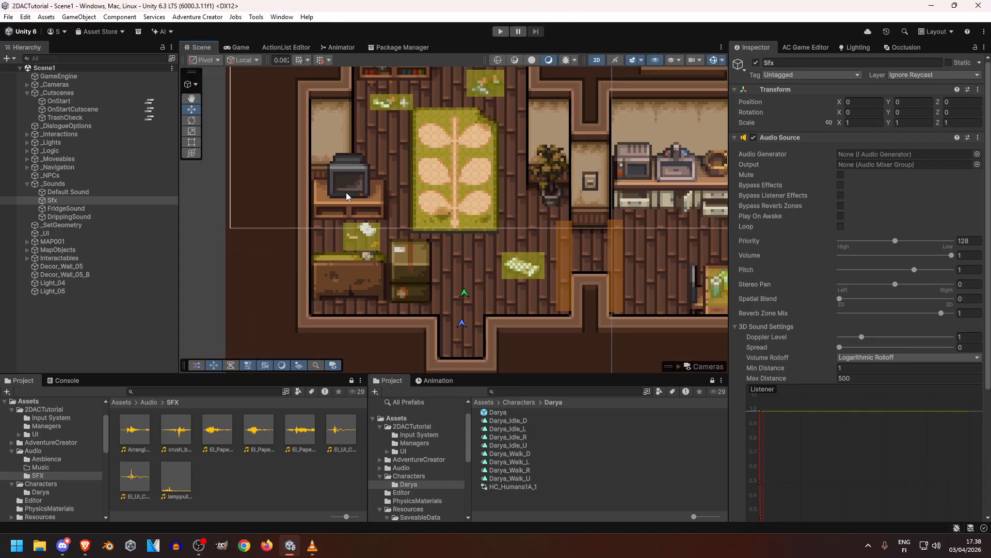
scroll(226, 143, "down", 2)
middle_click_drag(329, 157, 300, 185)
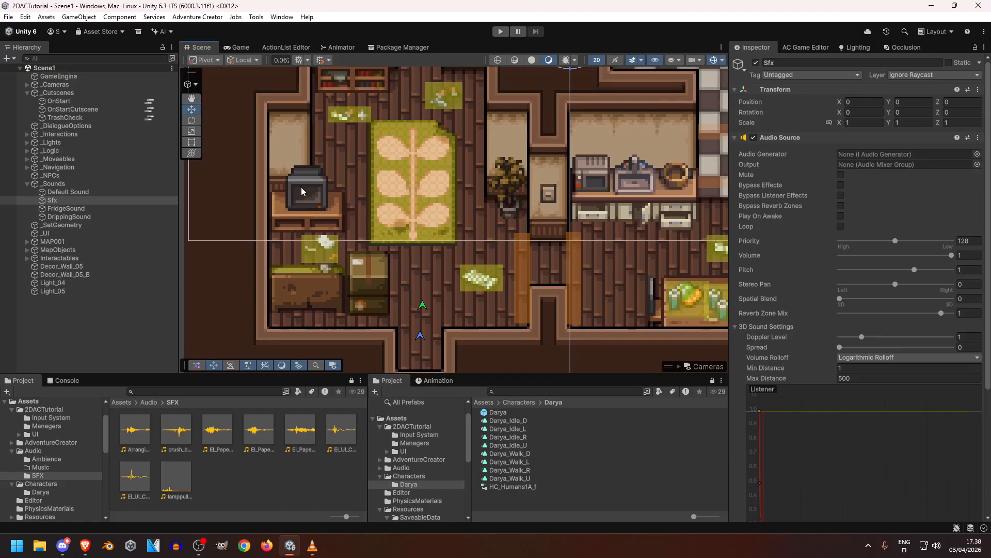
middle_click_drag(541, 226, 469, 230)
middle_click_drag(457, 169, 449, 212)
middle_click_drag(692, 226, 557, 183)
middle_click_drag(371, 250, 516, 268)
middle_click_drag(581, 212, 544, 204)
key("f")
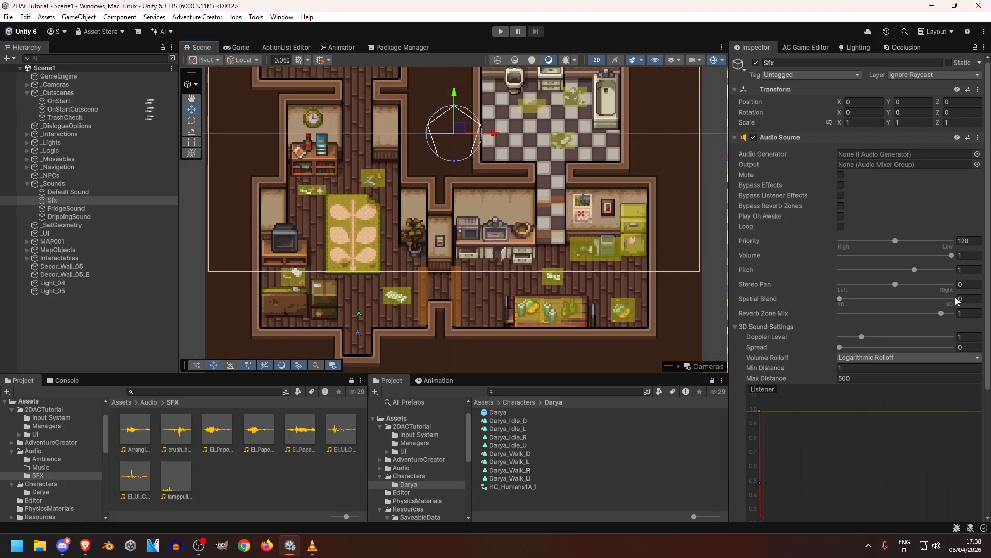
middle_click_drag(549, 231, 584, 382)
scroll(578, 356, "down", 1)
left_click(98, 320)
left_click(27, 184)
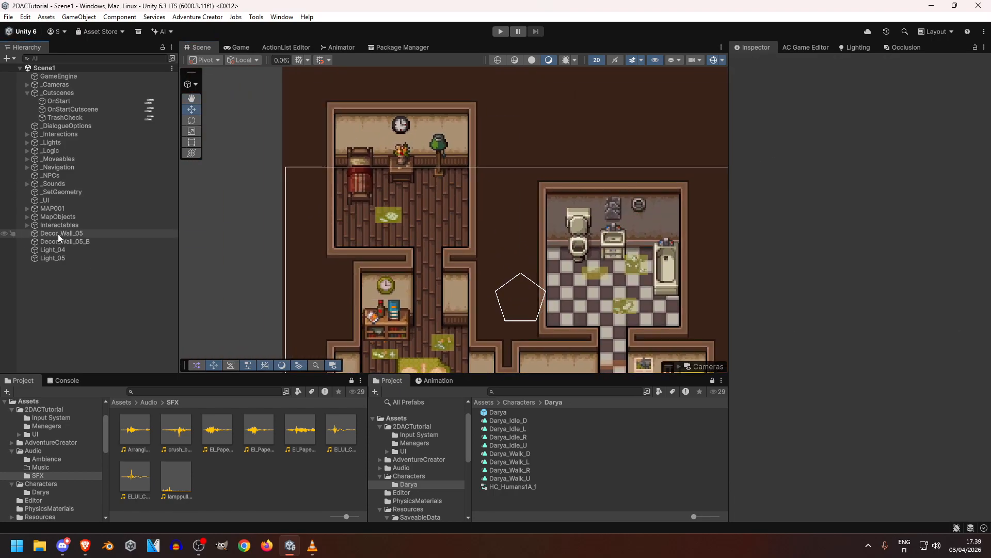
middle_click_drag(461, 279, 432, 136)
scroll(444, 170, "up", 1)
middle_click_drag(474, 296, 409, 220)
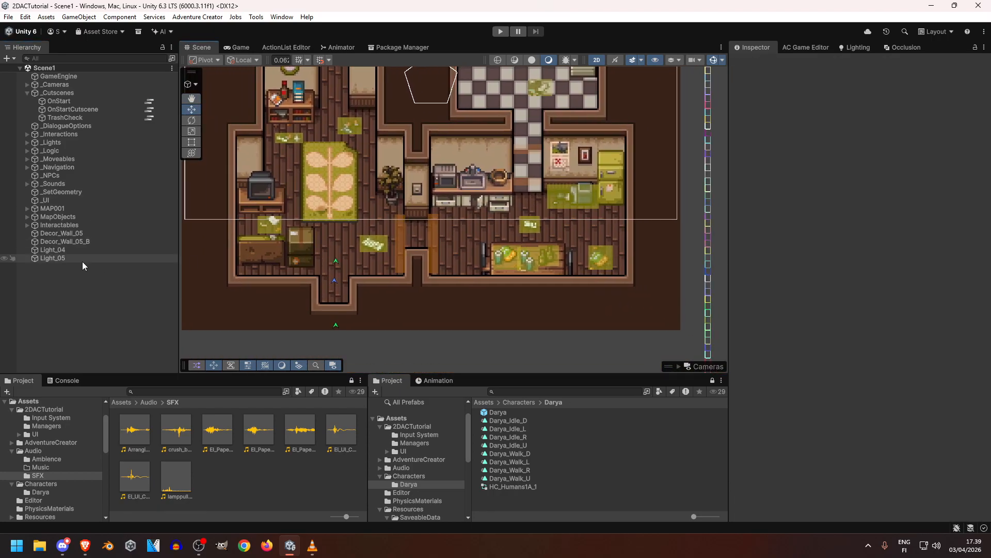
Step: Inspect the Light_04, Light_05, Decor_Wall_05 and Decor_Wall_05_B objects in the scene
left_click(73, 257)
double_click(72, 249)
left_click(71, 258)
left_click(67, 249)
middle_click_drag(397, 281, 383, 109)
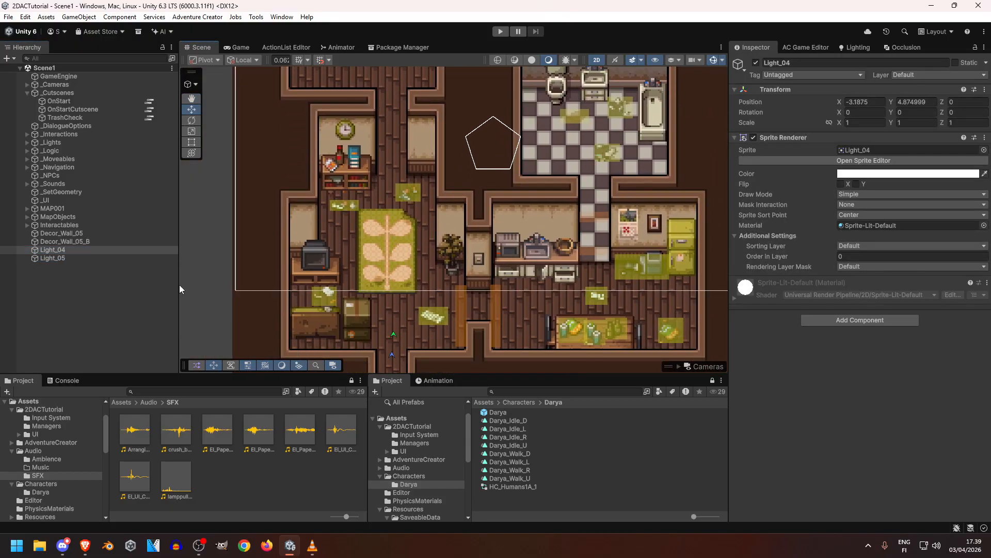
left_click(65, 235)
left_click(73, 242, "shift")
middle_click_drag(263, 284, 205, 206)
left_click_drag(87, 235, 87, 236)
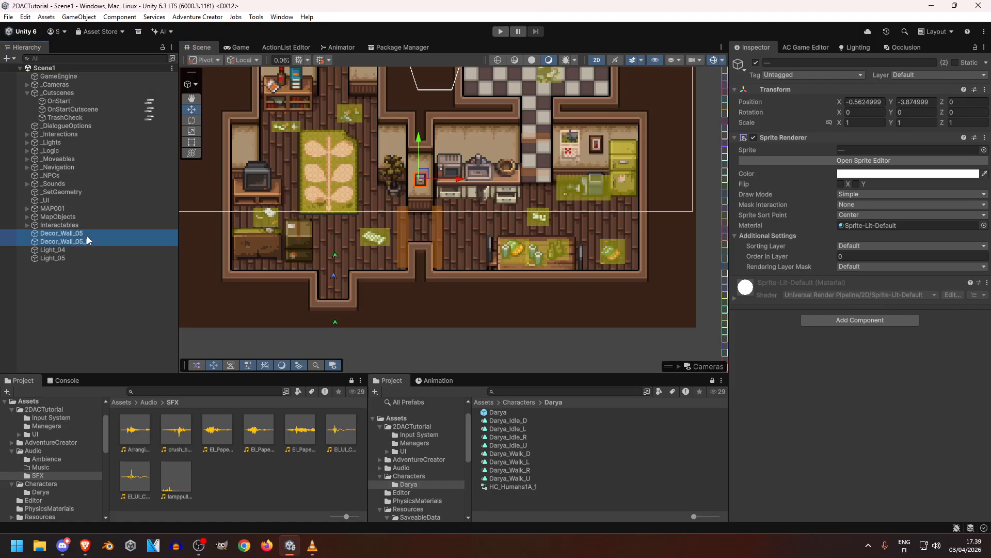
Step: Toggle Decor_Wall_05 off and on to compare its light switch sprite with Decor_Wall_05_B, leaving it active
left_click(87, 236)
scroll(376, 202, "up", 10)
middle_click_drag(430, 173, 409, 277)
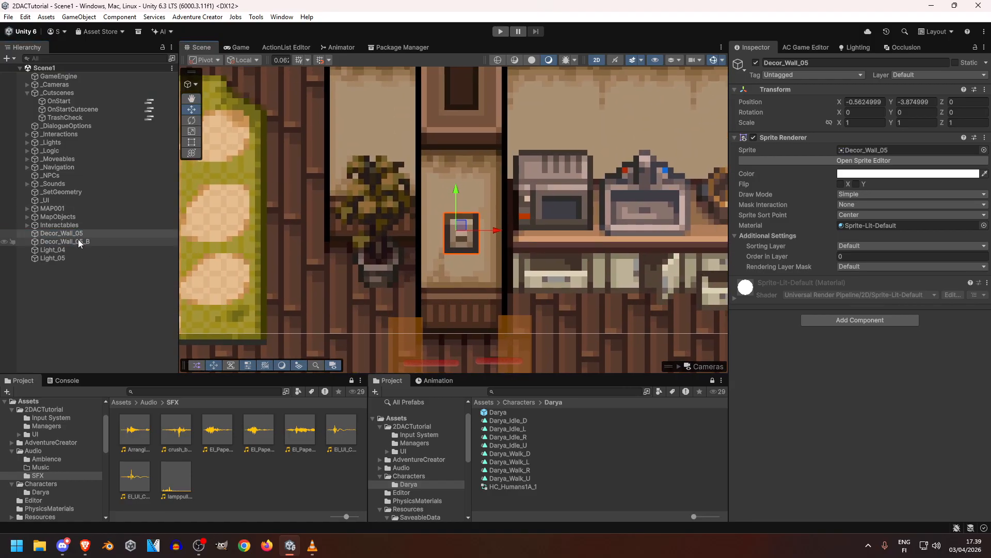
scroll(417, 273, "up", 7)
left_click(756, 63)
left_click(756, 63)
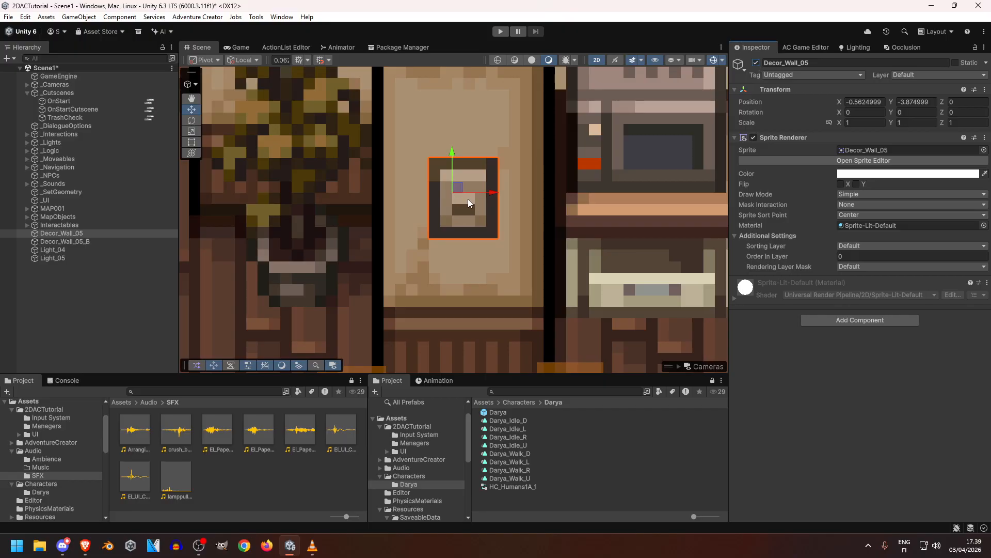
left_click(756, 62)
left_click(756, 62)
left_click(756, 62)
left_click(756, 63)
Step: Add a Hotspot component to Decor_Wall_05 and label it "Turn off lights"
left_click(852, 320)
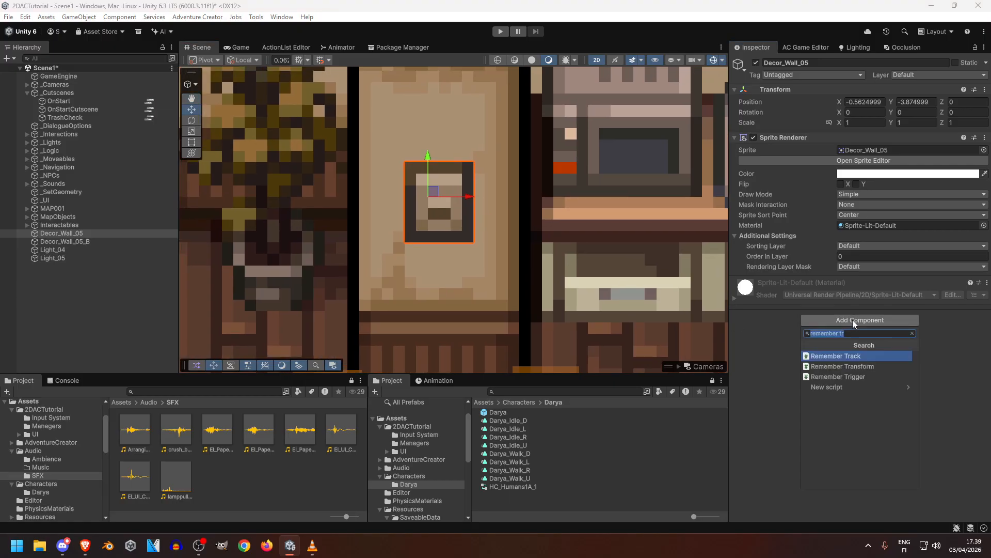
type("h")
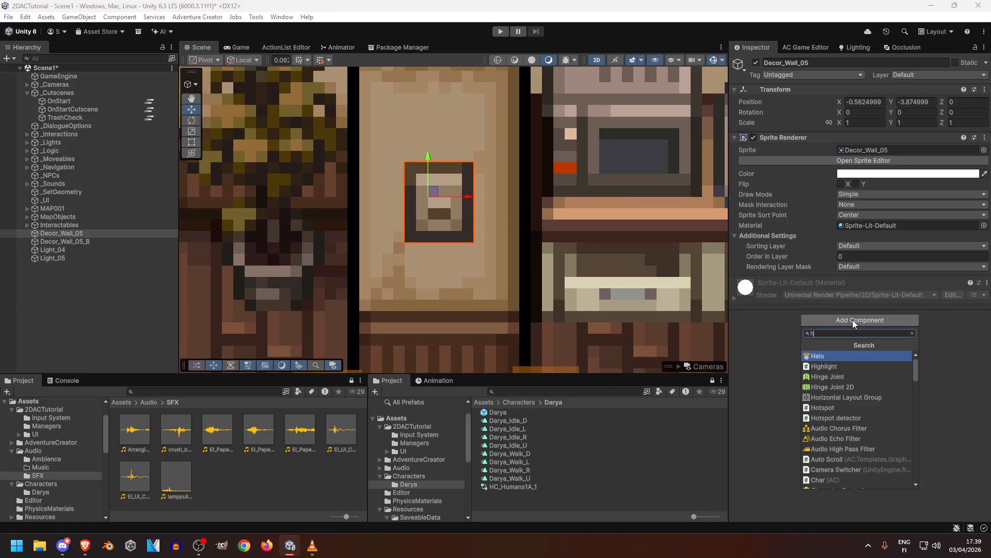
type("ot")
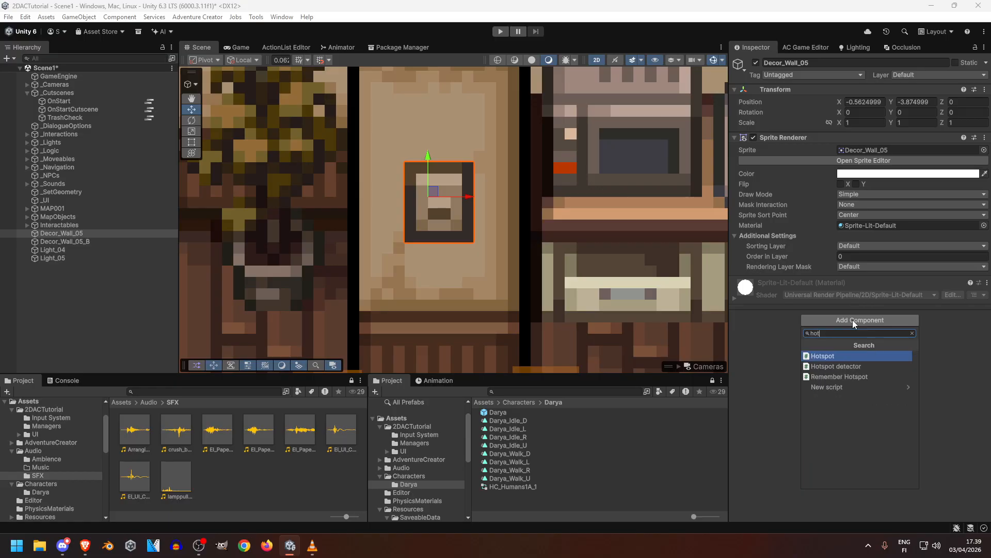
left_click(848, 353)
left_click(861, 326)
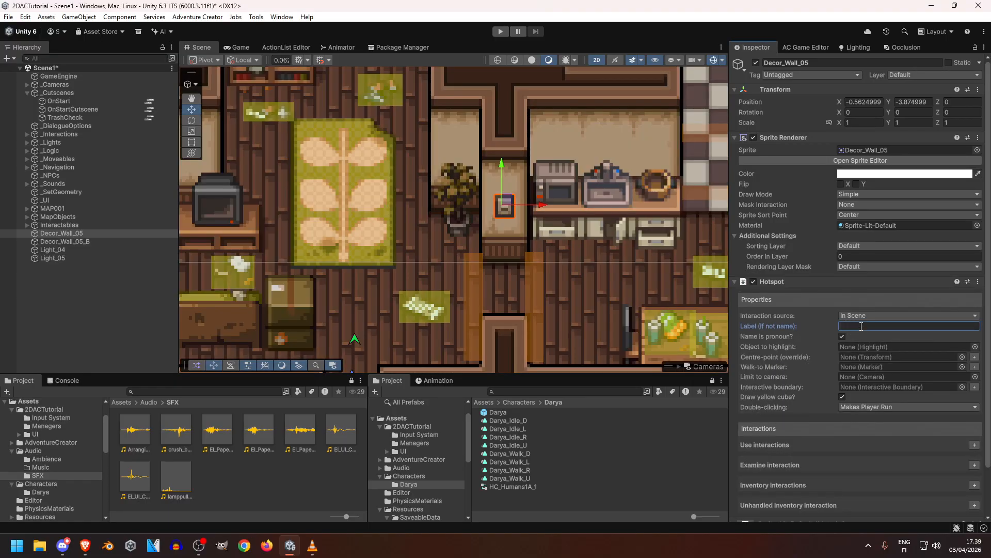
type("T")
Step: Add a Highlight component to Decor_Wall_05 and assign it as the Hotspot's object to highlight
scroll(852, 439, "down", 3)
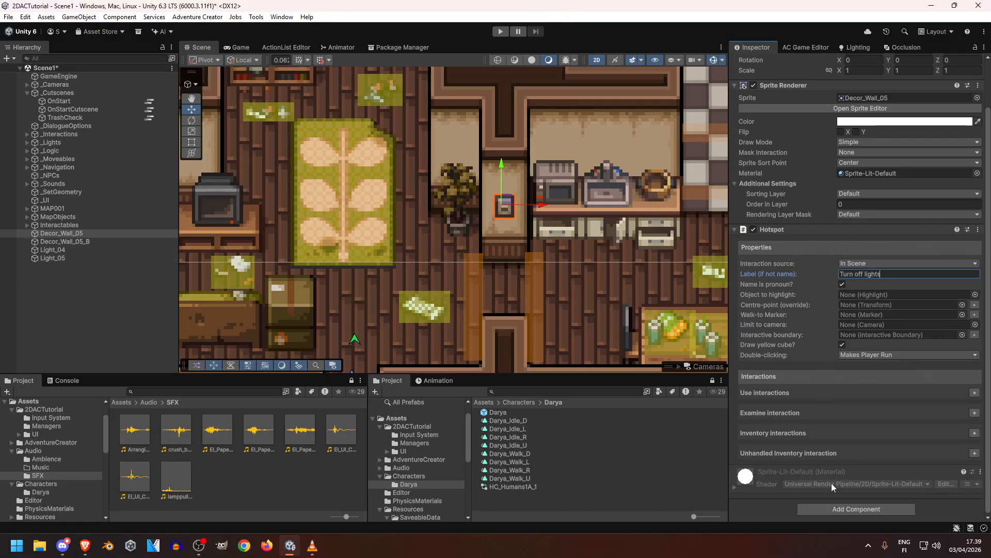
left_click(829, 513)
type("hot")
key("BackSpace")
key("BackSpace")
key("BackSpace")
type("hig")
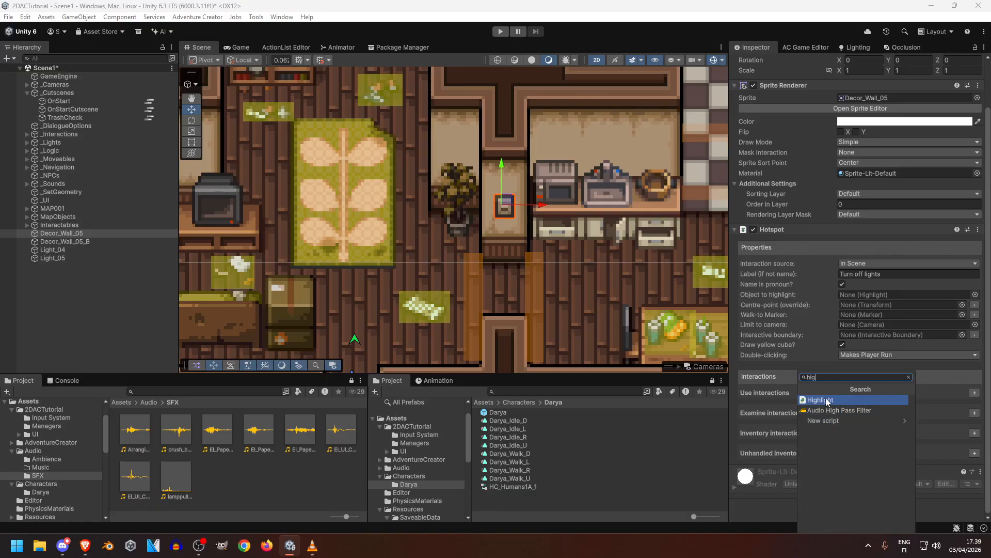
left_click(821, 399)
scroll(834, 401, "down", 3)
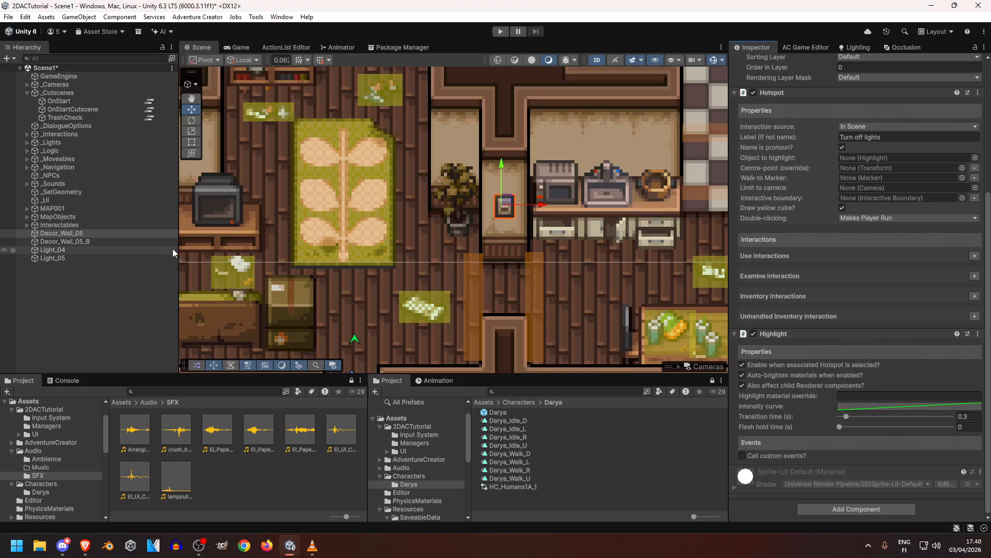
left_click_drag(62, 233, 878, 159)
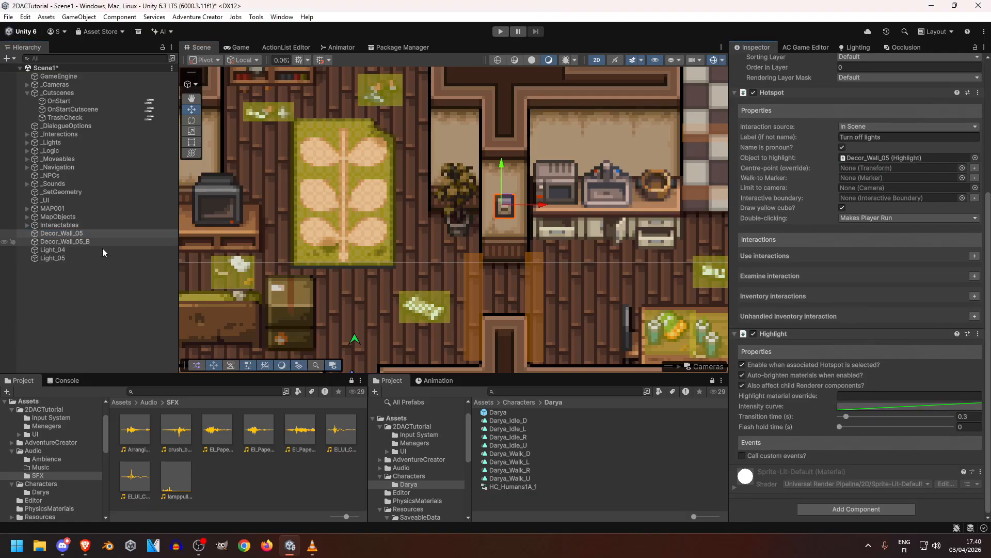
Step: Parent Decor_Wall_05_B under Decor_Wall_05, add a Remember Visibility component to both, and select the child
left_click_drag(68, 245, 72, 234)
left_click(76, 242, "ctrl")
left_click(883, 328)
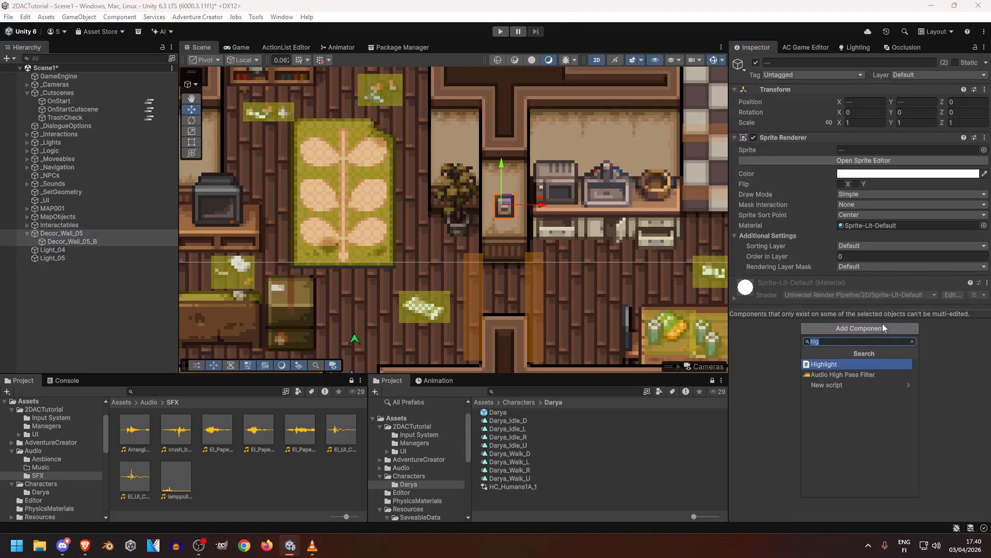
type("visi")
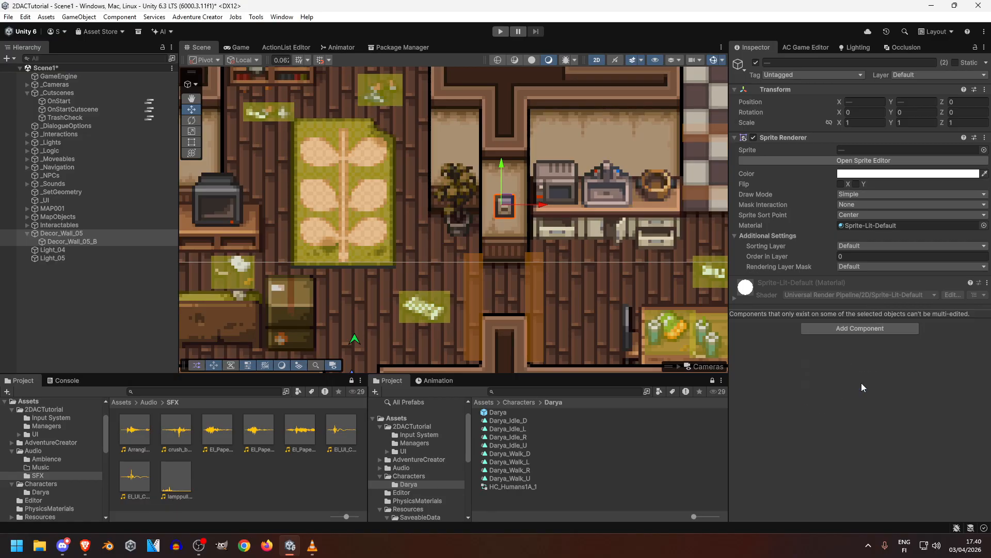
left_click(863, 385)
double_click(96, 242)
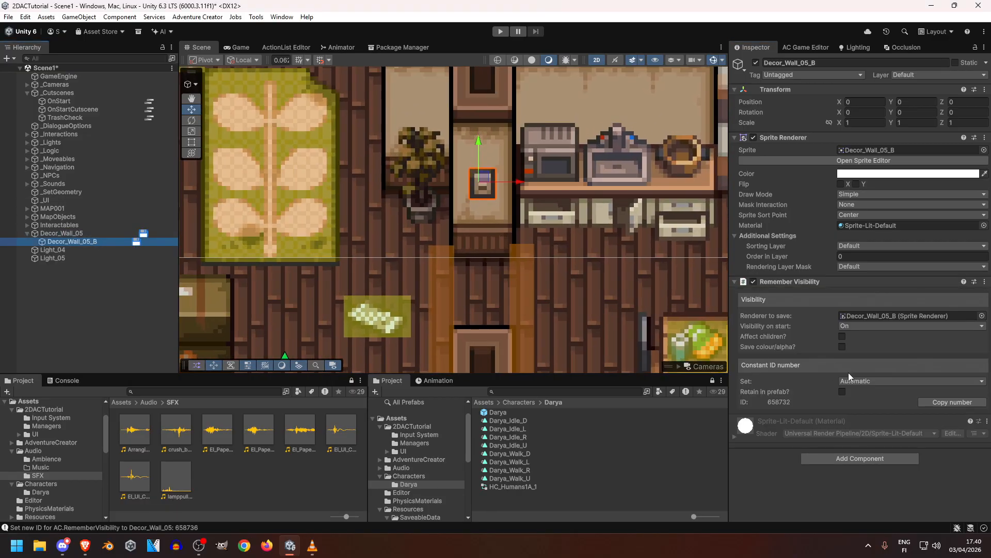
Step: Set Decor_Wall_05_B's visibility on start to Off in its Remember Visibility component
left_click(860, 329)
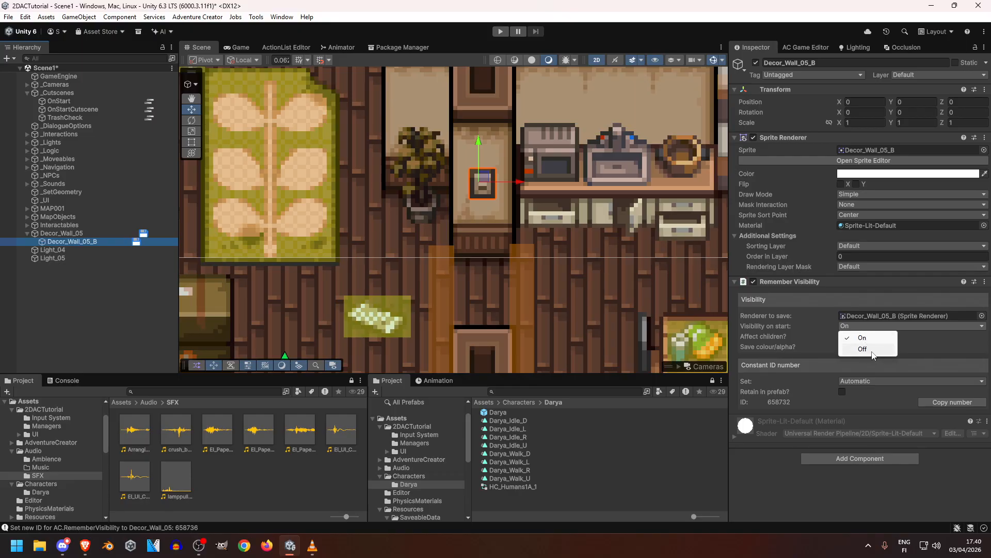
left_click(872, 350)
key("f")
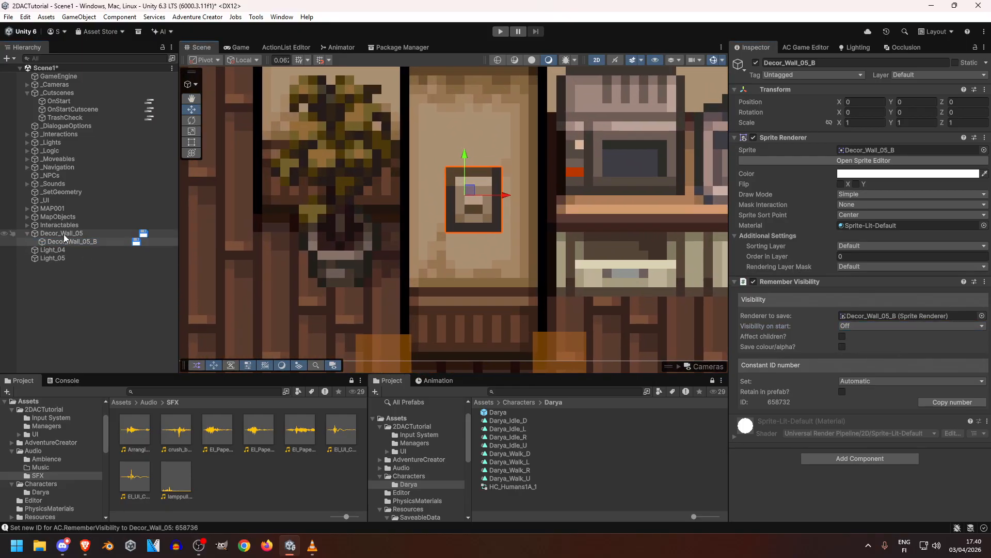
Step: Create a Use interaction for the Decor_Wall_05 Hotspot with a Sound: Play one-shot action played from the Default Sound
left_click(65, 234)
scroll(799, 306, "down", 6)
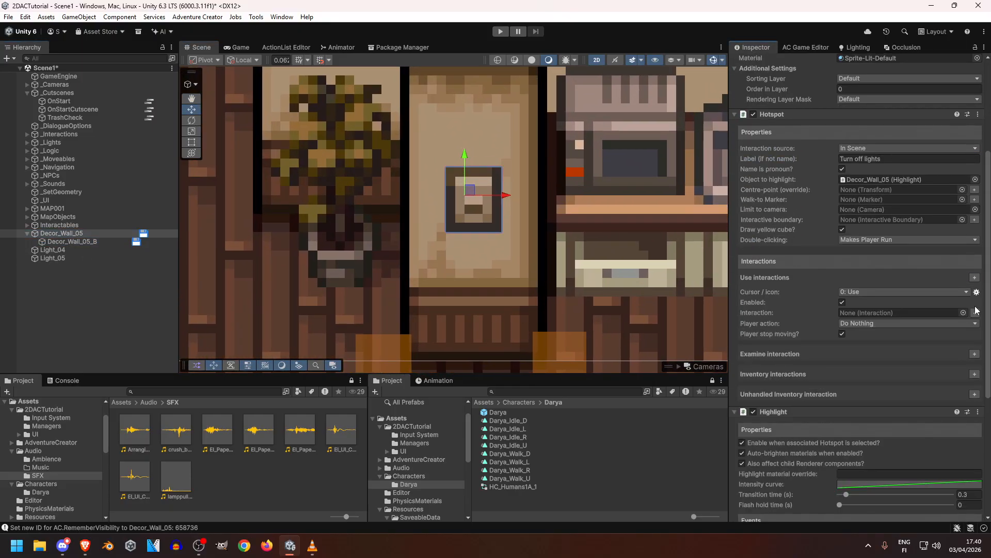
left_click(976, 313)
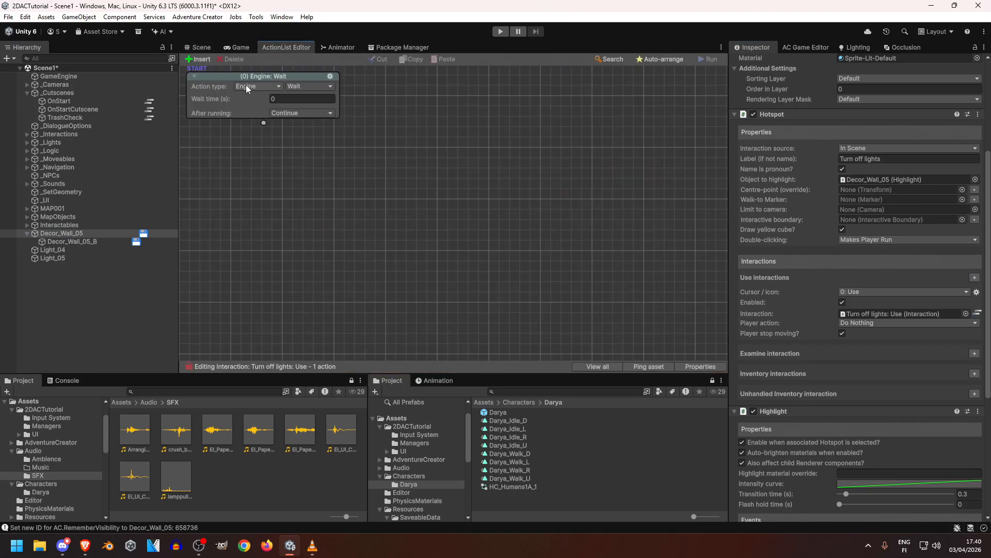
left_click(246, 86)
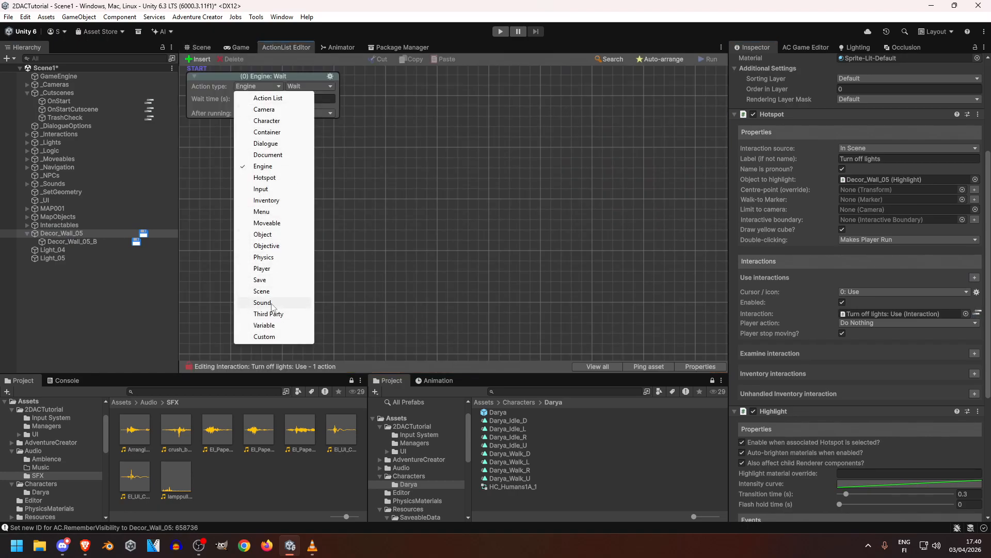
left_click(272, 304)
left_click(305, 87)
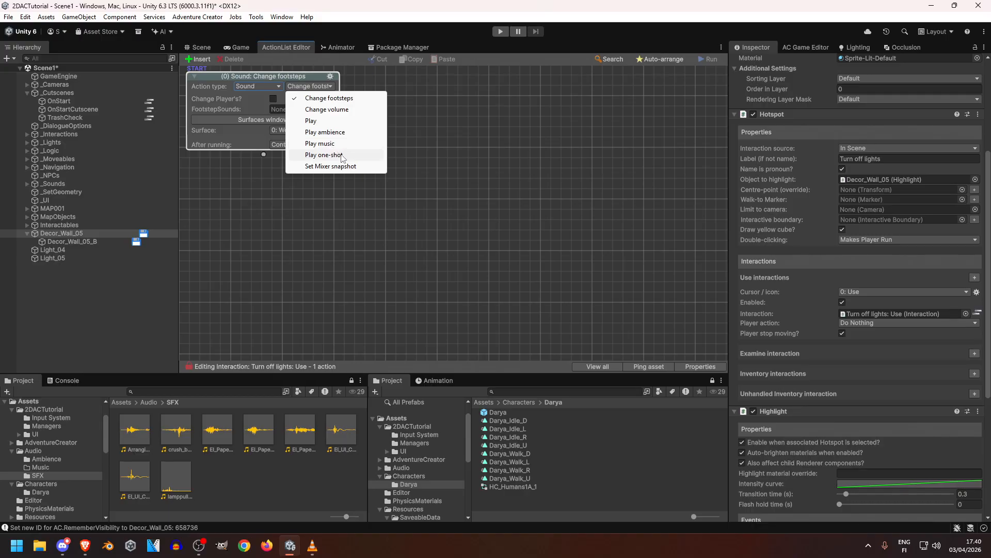
left_click(341, 155)
left_click(274, 109)
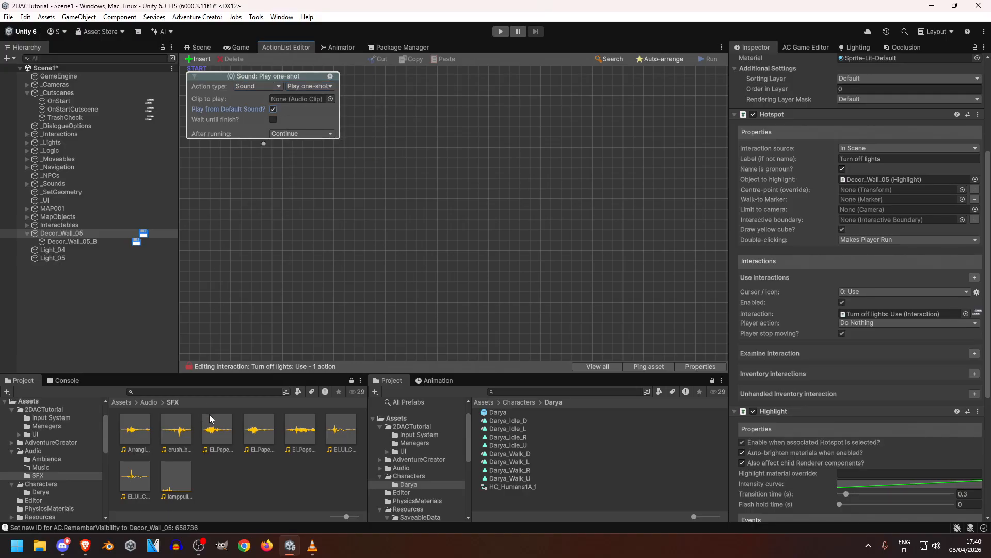
Step: Compare the SFX clips and assign EI_UI_CLICK_paper_light_01 as the clip of the Play one-shot action
left_click(290, 438)
left_click(341, 431)
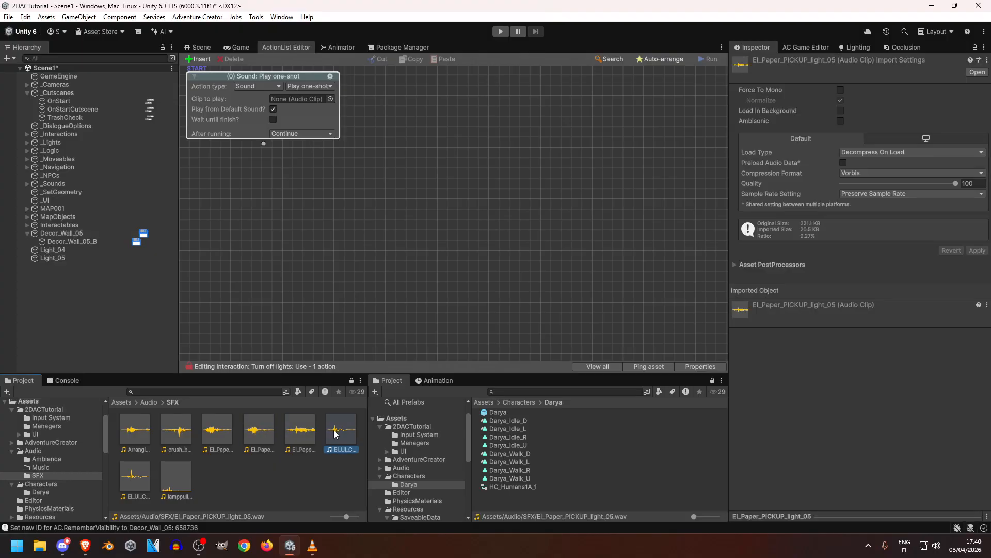
left_click(140, 486)
left_click(330, 443)
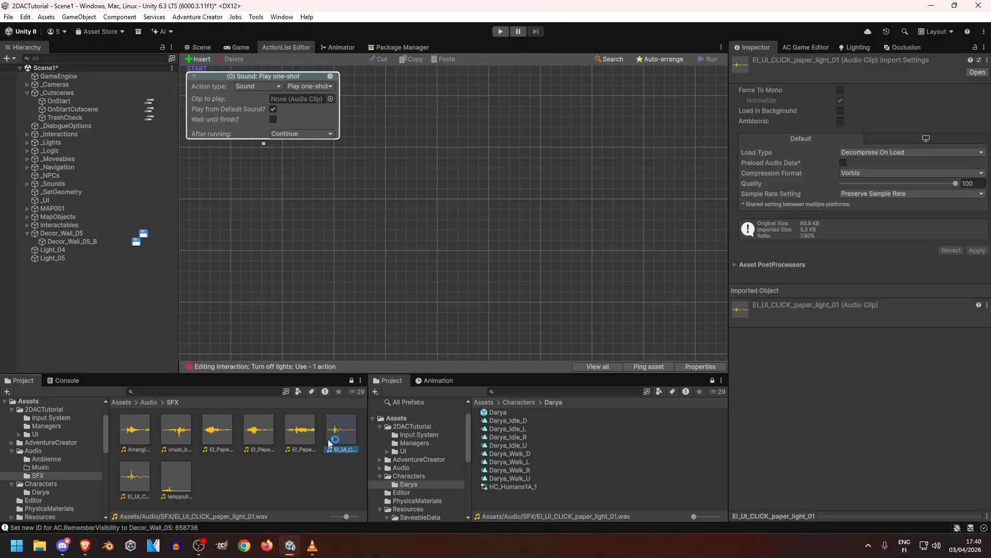
left_click_drag(353, 440, 279, 110)
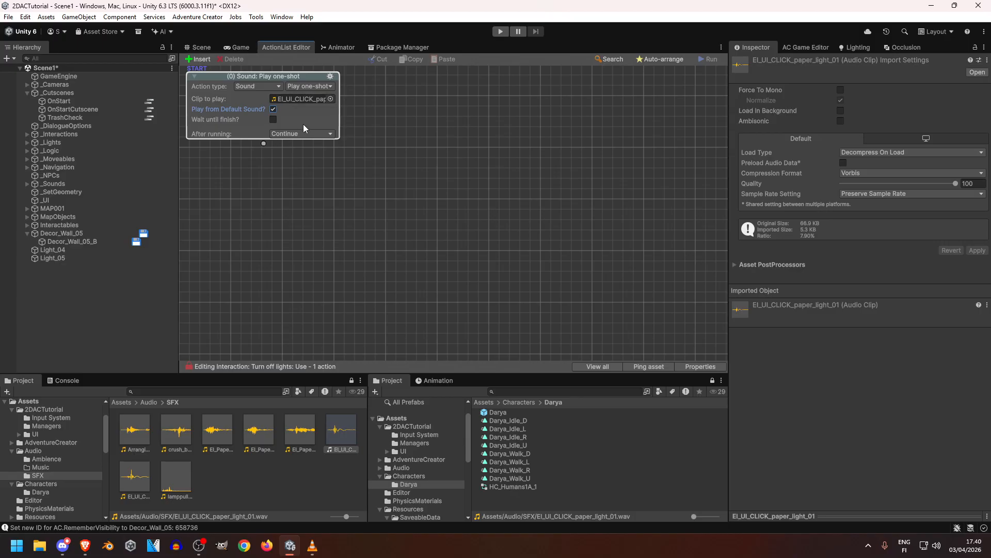
Step: Chain an Object: Visibility action after the one-shot sound that makes Decor_Wall_05 invisible
left_click_drag(263, 144, 268, 174)
left_click(268, 188)
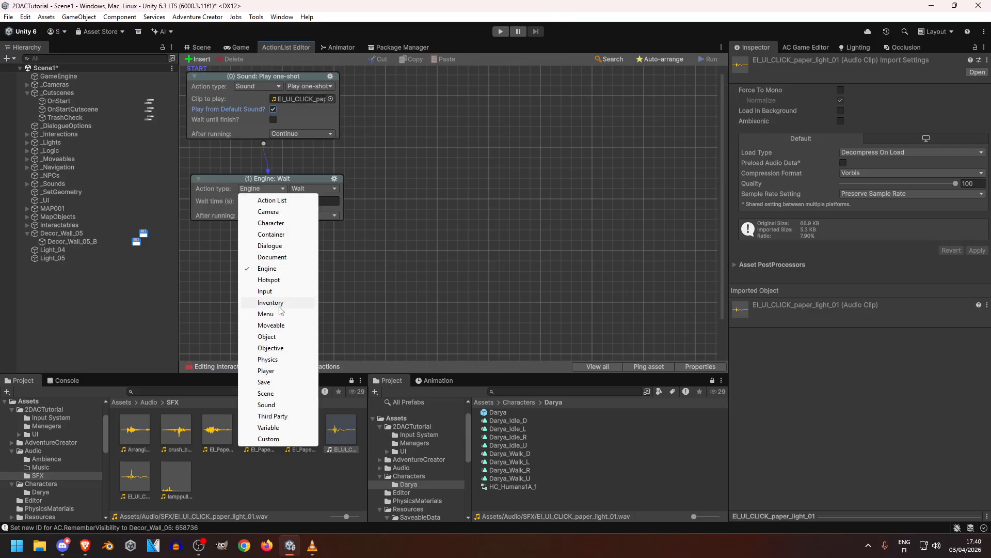
left_click(267, 336)
left_click(312, 188)
left_click(331, 386)
left_click_drag(284, 181, 280, 170)
left_click_drag(61, 233, 274, 195)
left_click(290, 199)
left_click(304, 215)
Step: Copy and paste the Visibility action, and set the copy to make Decor_Wall_05_B visible
left_click(334, 168)
left_click(367, 188)
right_click(214, 252)
left_click(227, 269)
left_click_drag(72, 242, 344, 298)
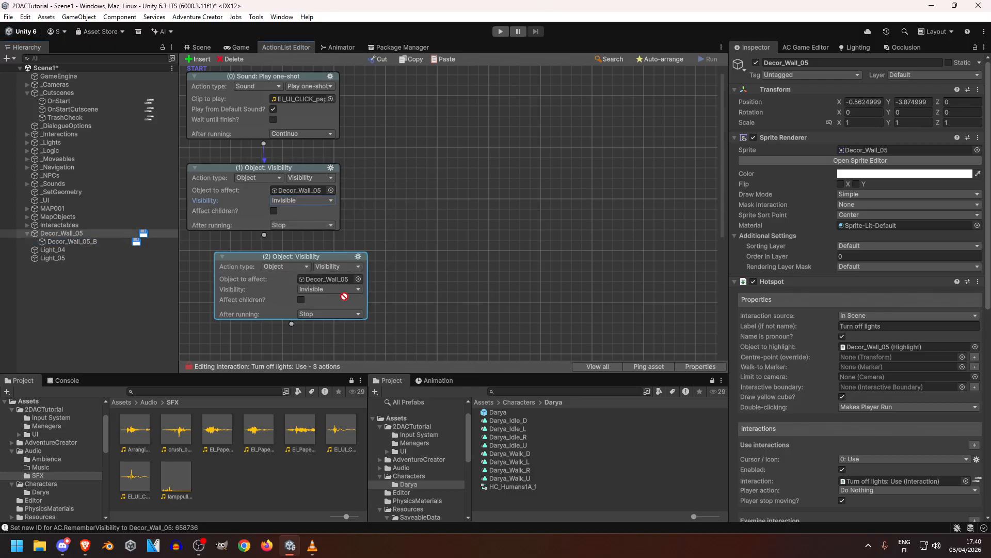
left_click(322, 291)
left_click(325, 301)
left_click(321, 275)
Step: Connect the Decor_Wall_05 Visibility action to the Decor_Wall_05_B one and auto-arrange the action list
left_click(292, 200)
left_click(283, 221)
left_click_drag(263, 234, 271, 261)
left_click_drag(294, 255, 265, 274)
right_click(414, 182)
left_click(465, 249)
Step: Play the scene to test the light switch and add a Box Collider 2D to Decor_Wall_05
left_click(500, 31)
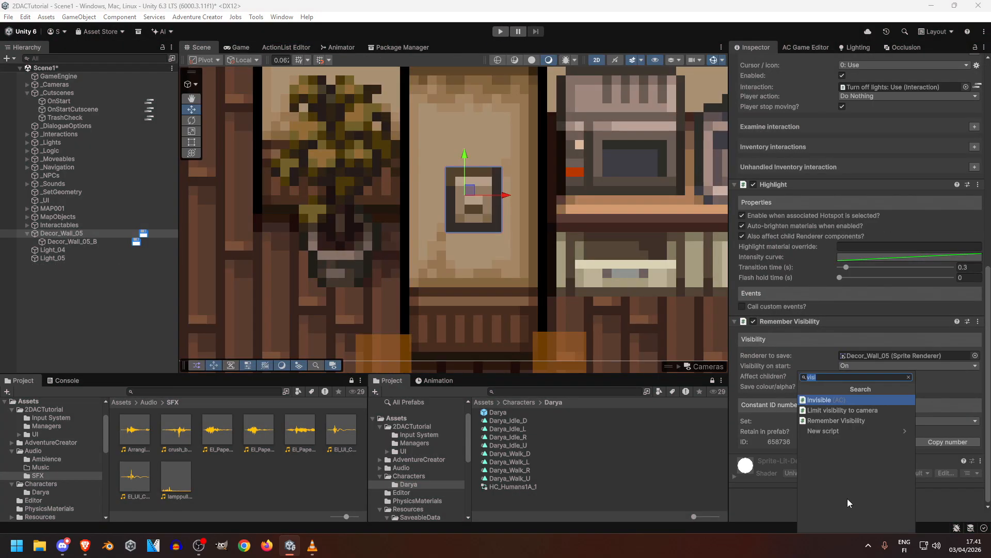
type("box")
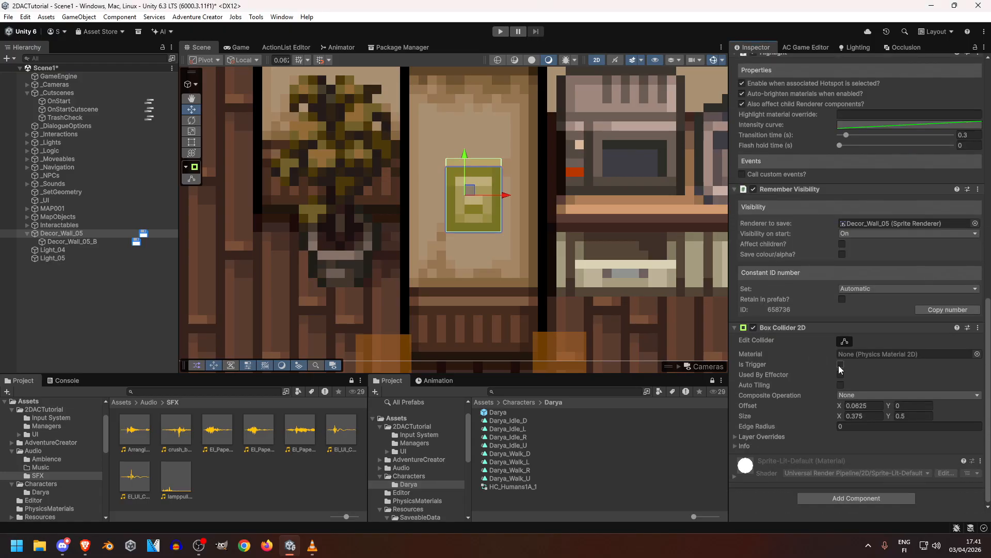
scroll(426, 253, "down", 5)
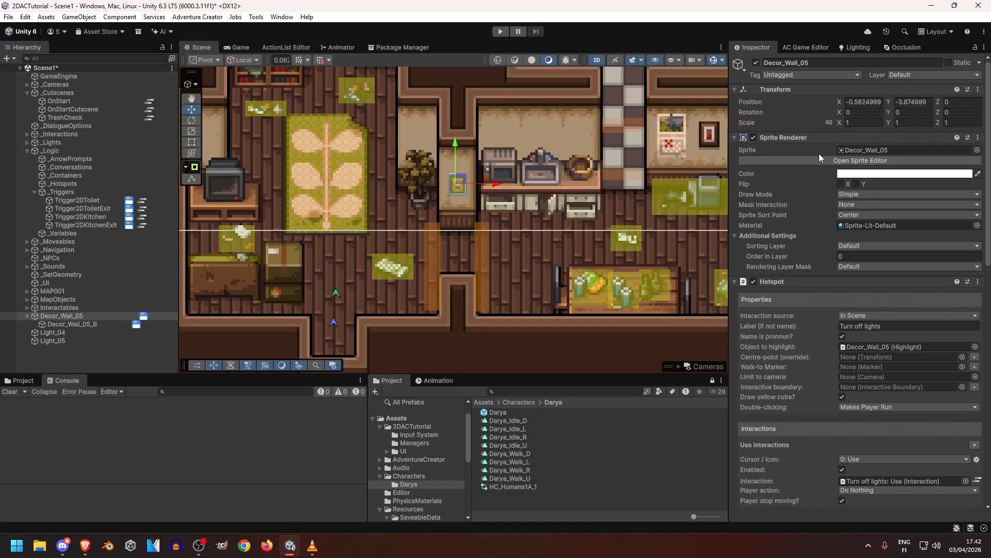
Step: Create a local Boolean variable named MainLight with an initial value of True
left_click(833, 48)
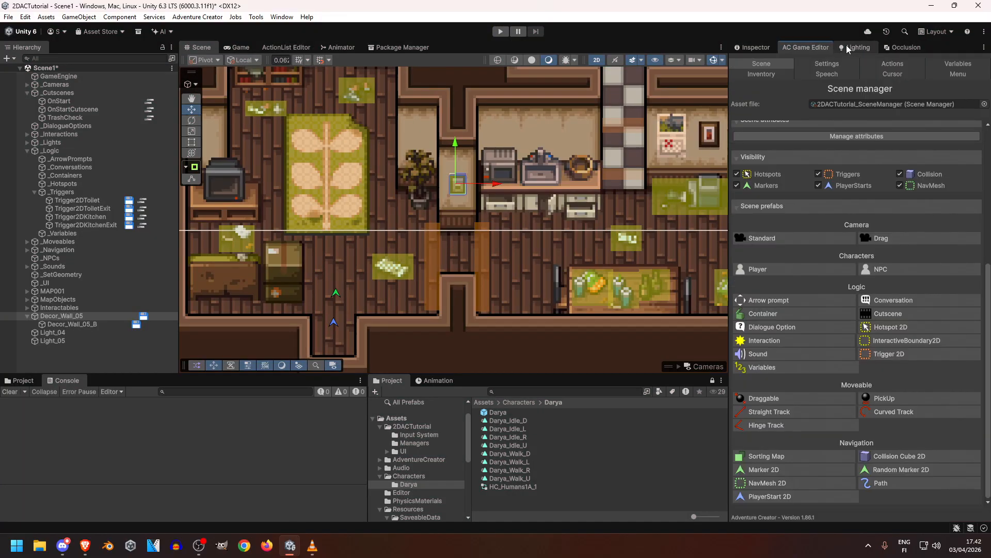
left_click(961, 64)
left_click(919, 129)
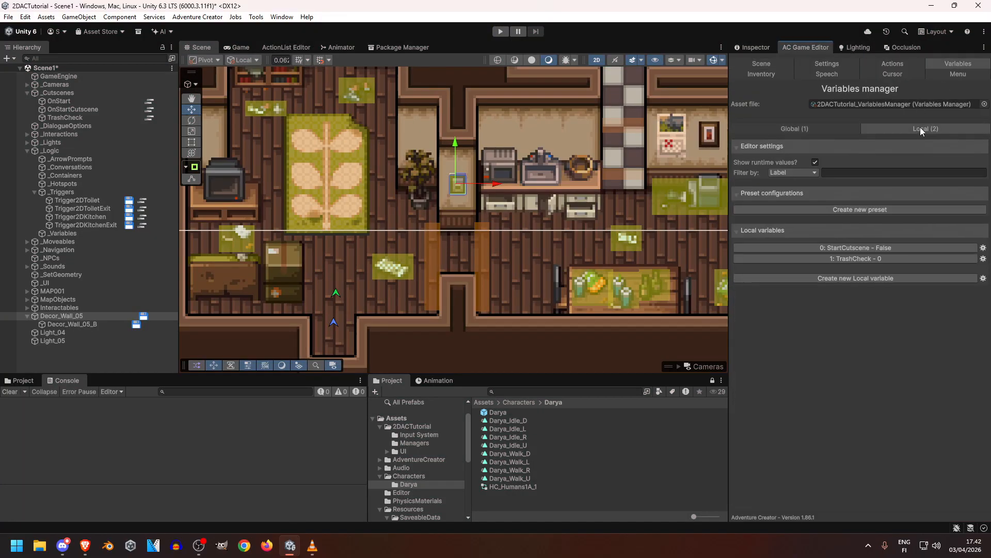
left_click(892, 276)
left_click(874, 325)
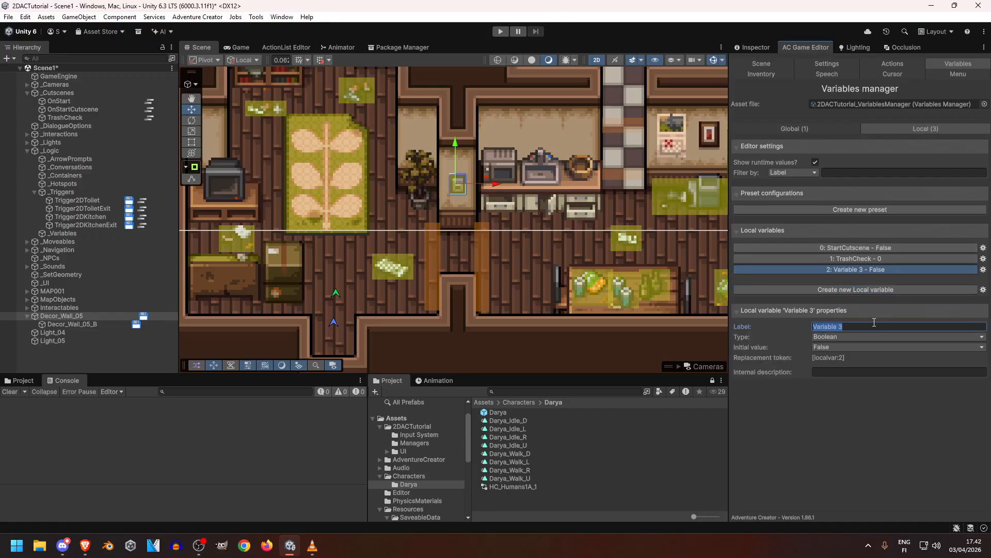
type("MainLigh")
left_click(842, 346)
left_click(846, 370)
Step: Open the action list of the "Turn off lights: Use" interaction for editing
left_click(285, 47)
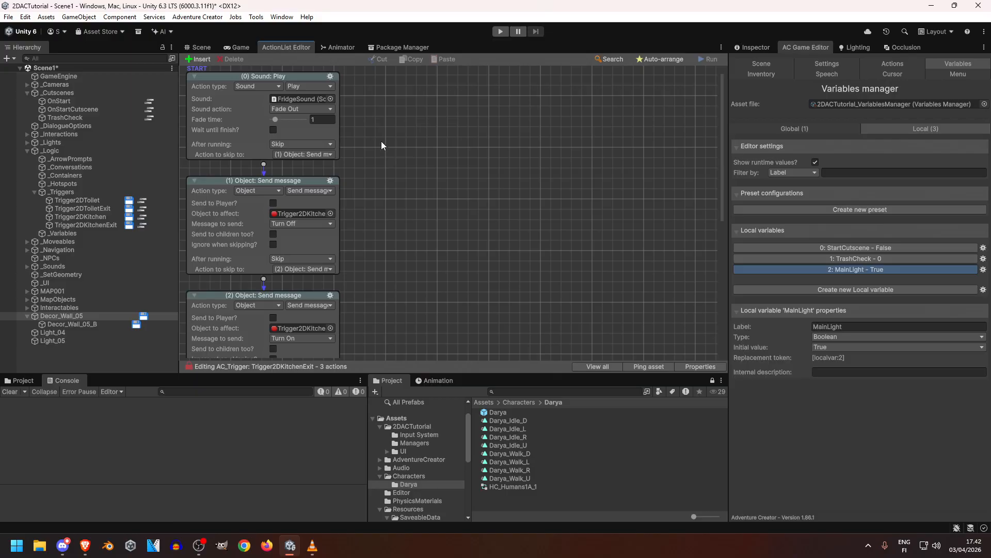
scroll(363, 273, "down", 3)
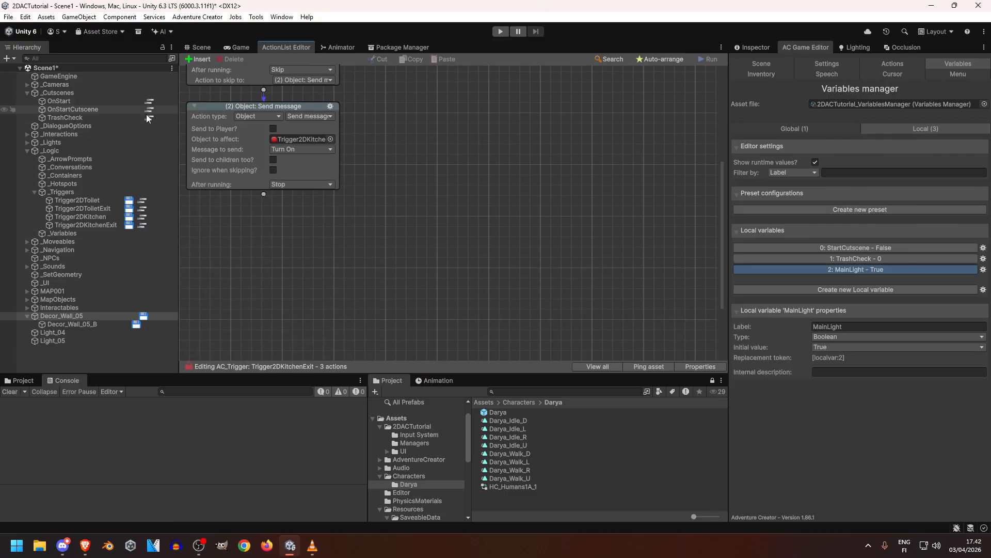
left_click(27, 134)
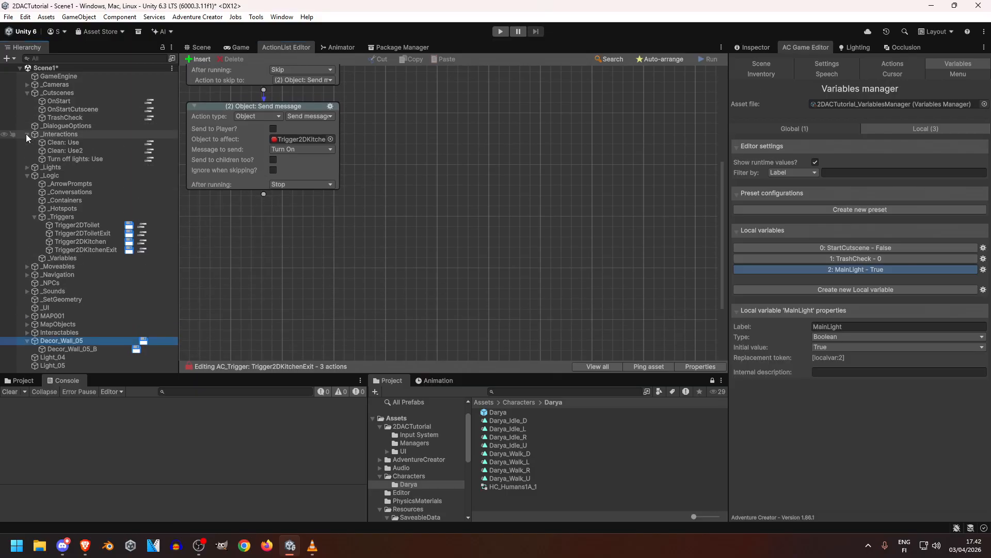
left_click(116, 159)
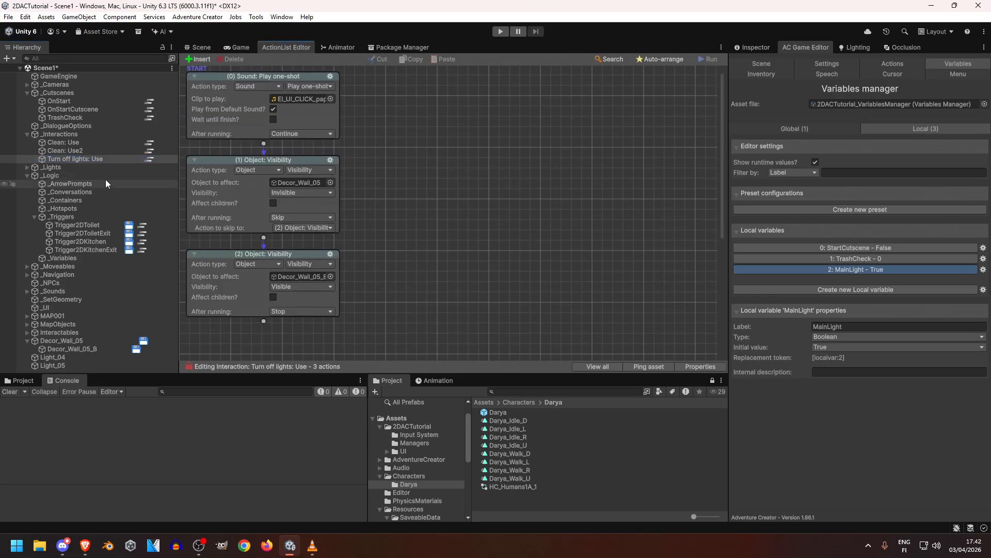
right_click(394, 115)
left_click(420, 264)
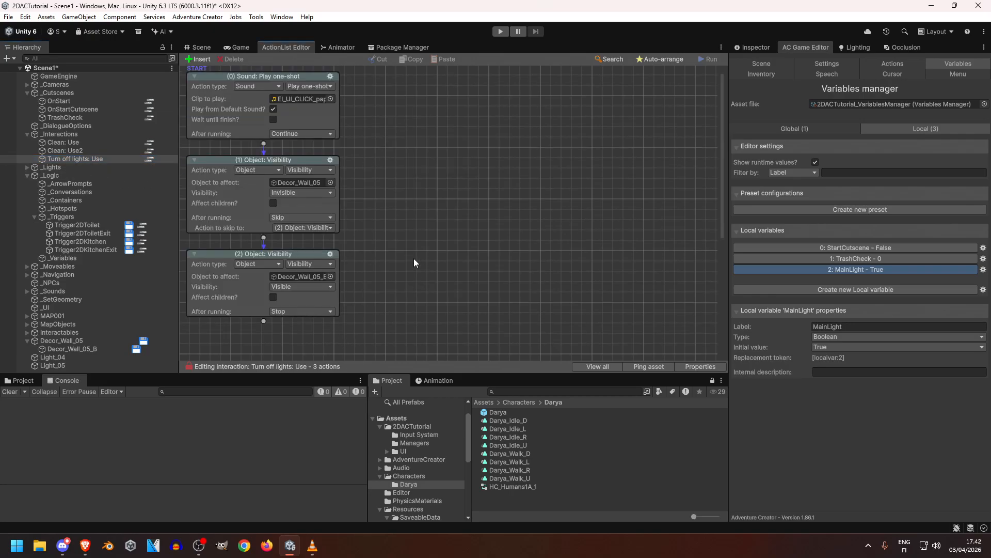
Step: Chain a Variable: Set action after the last Visibility action that sets the local variable MainLight to False
left_click(264, 230)
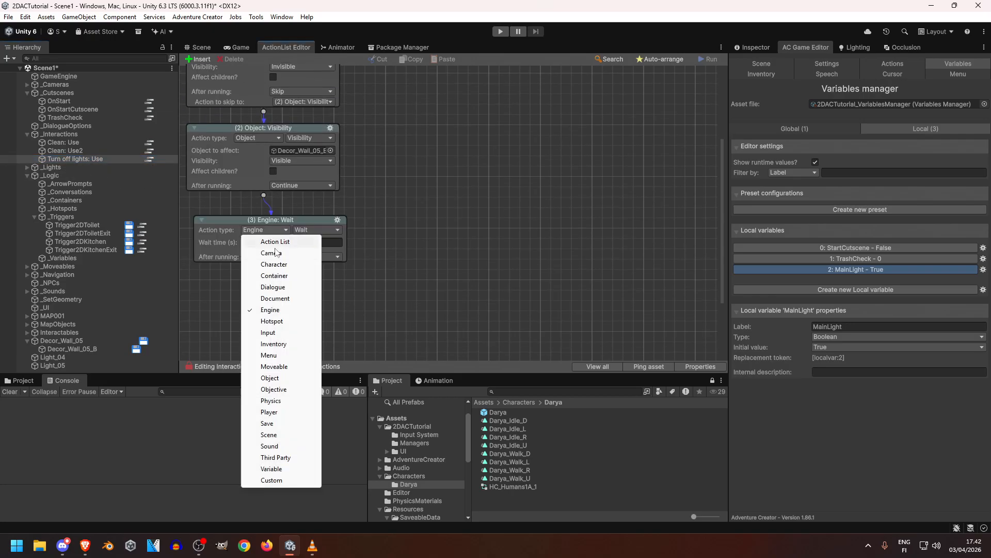
left_click(275, 472)
left_click(324, 229)
left_click(321, 310)
left_click(309, 242)
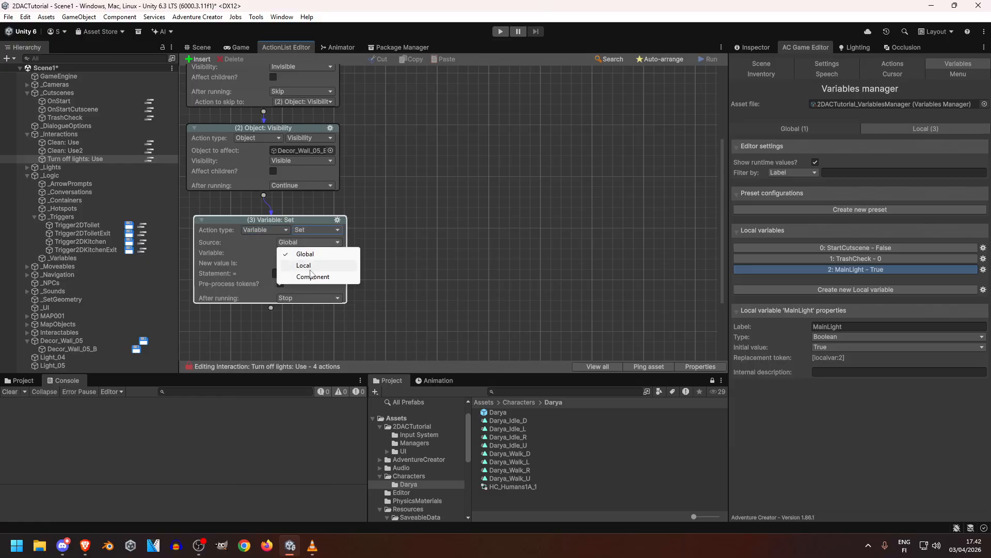
left_click(310, 266)
left_click(303, 254)
left_click(311, 287)
left_click(296, 273)
left_click(297, 283)
Step: Add a Variable: Check action that tests whether the local variable MainLight equals True
right_click(401, 158)
left_click(442, 163)
left_click(473, 172)
left_click(488, 411)
left_click(524, 172)
left_click(527, 190)
left_click(516, 185)
left_click(511, 205)
left_click(508, 194)
left_click(508, 229)
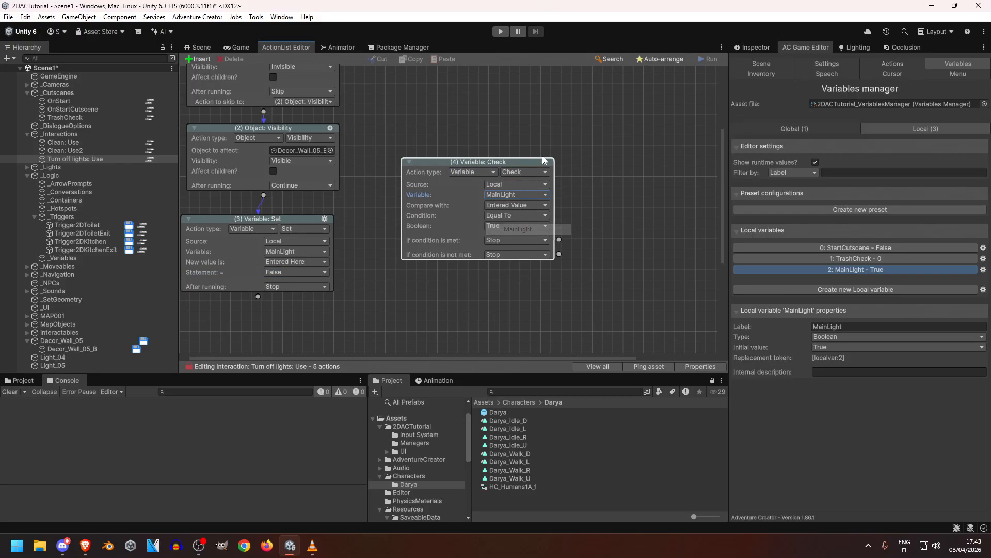
Step: Make the Variable: Check the first action, auto-arrange the list, and link its met condition to the Play one-shot action
left_click(544, 162)
left_click(584, 257)
right_click(464, 204)
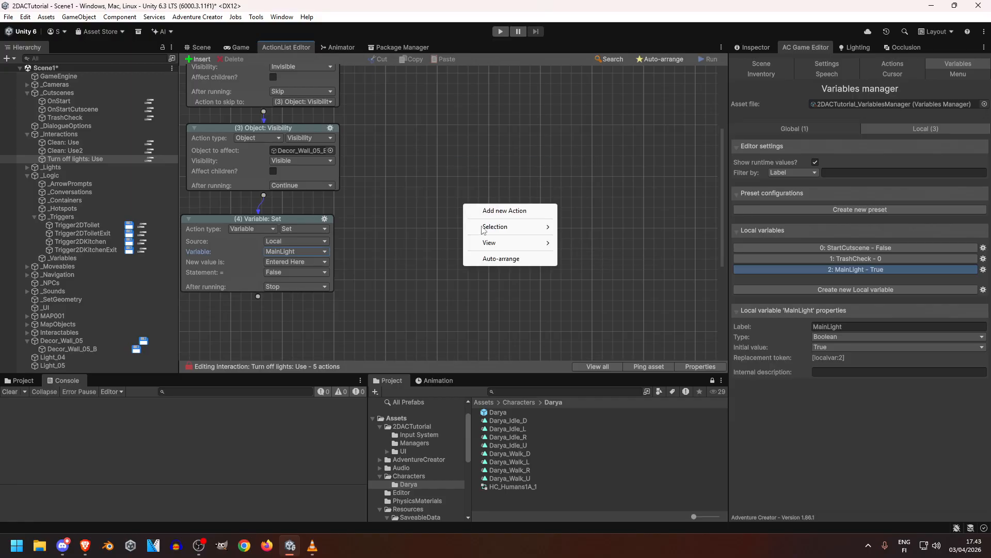
left_click(517, 258)
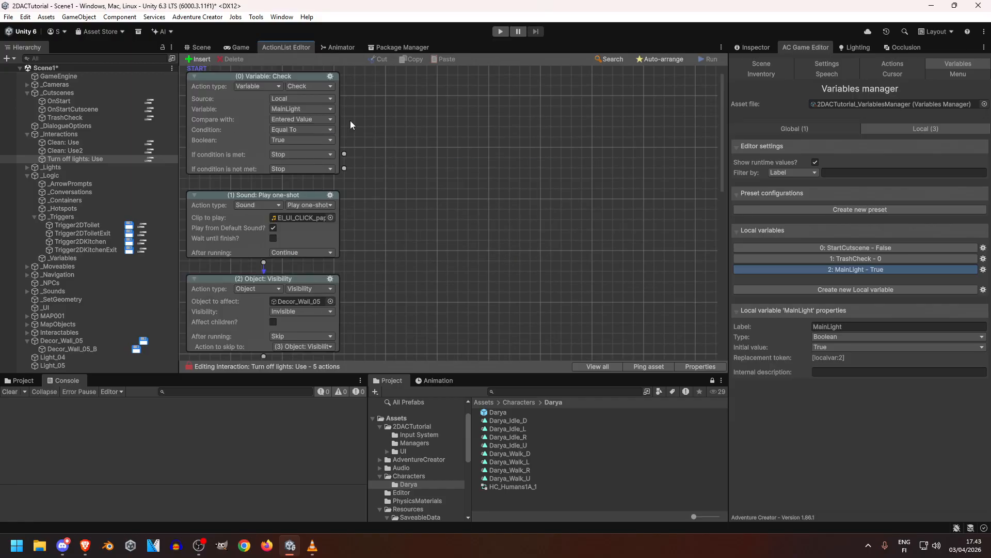
left_click_drag(343, 154, 289, 203)
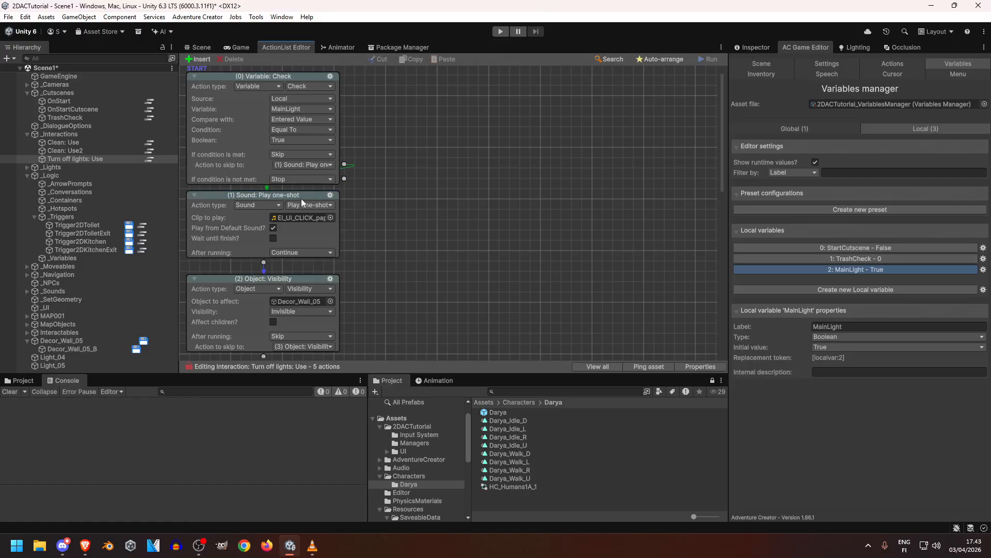
Step: Copy and paste the four light switch actions and link the check's unmet condition to the pasted Play one-shot action
scroll(357, 306, "down", 5)
left_click_drag(372, 100, 298, 330)
right_click(361, 222)
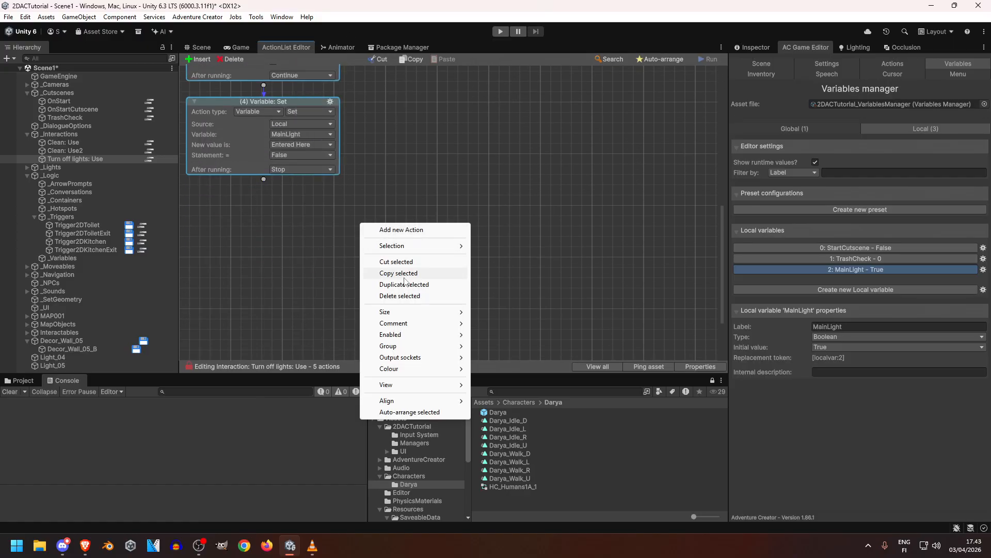
left_click(388, 274)
scroll(367, 174, "up", 5)
scroll(380, 162, "up", 1)
right_click(354, 193)
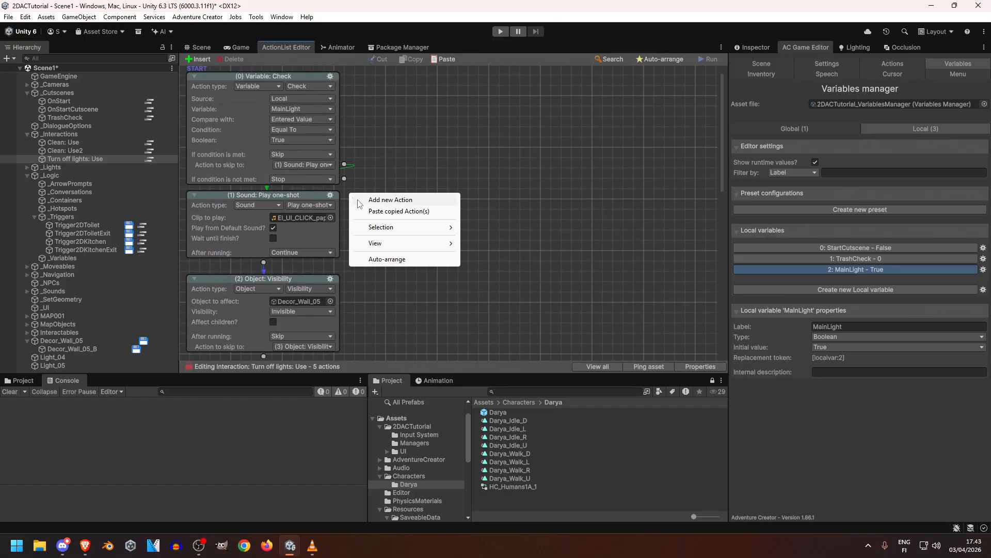
left_click(378, 212)
left_click_drag(333, 173, 395, 200)
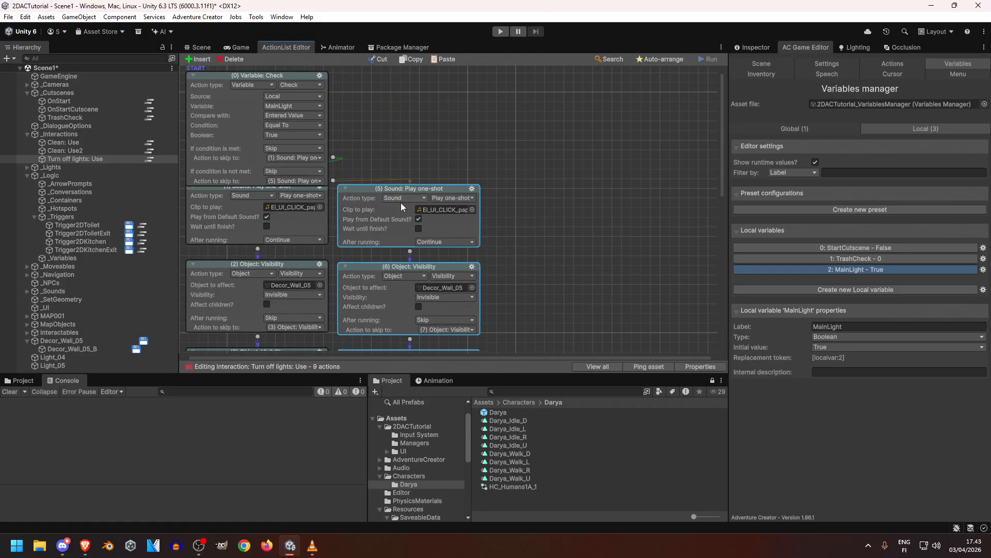
Step: In the pasted branch, reassign the one-shot's click clip and set Decor_Wall_05 to Visible and Decor_Wall_05_B to Invisible
left_click(20, 380)
left_click(436, 210)
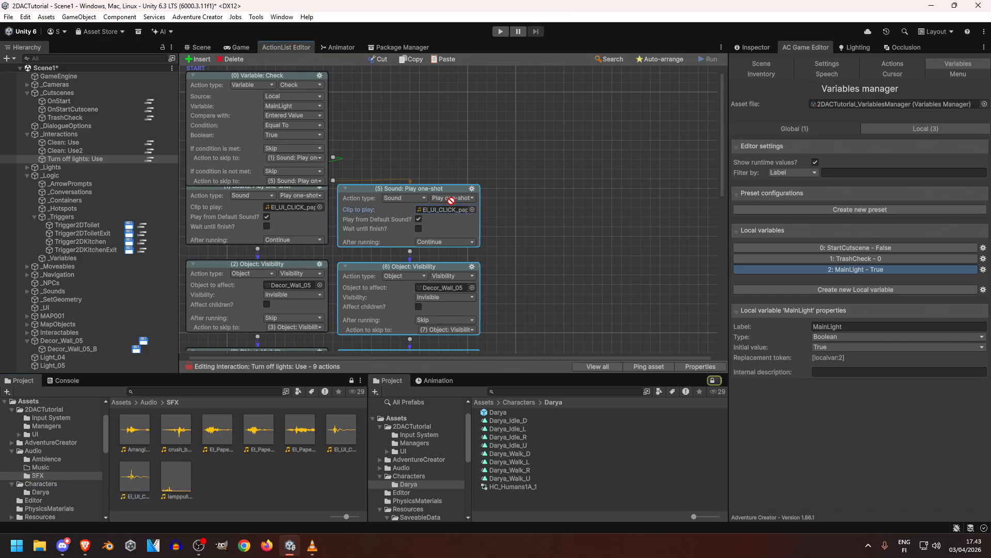
scroll(524, 172, "down", 5)
left_click(458, 182)
left_click(455, 202)
left_click(450, 270)
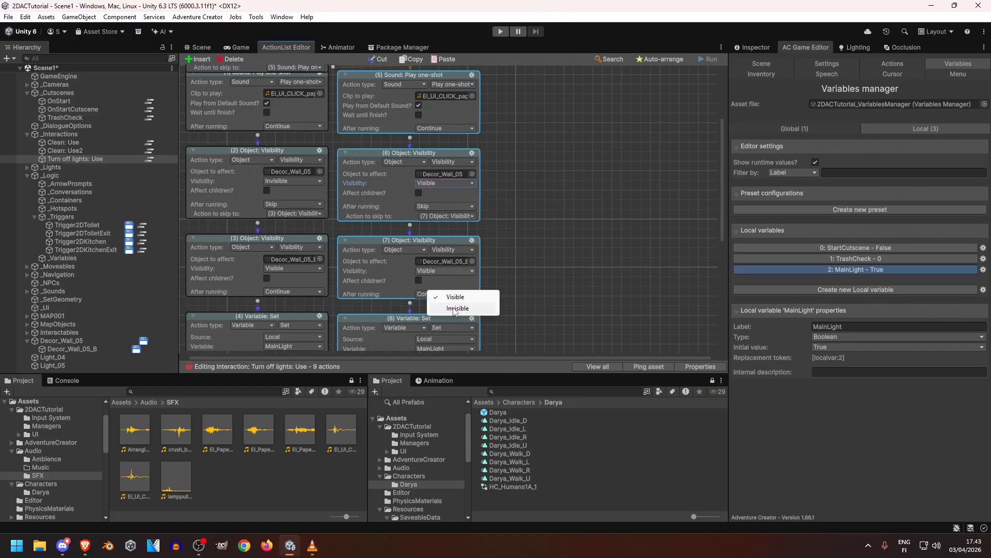
left_click(454, 309)
Step: Set MainLight to True in the pasted Variable: Set action, auto-arrange the list, and save the scene
scroll(519, 250, "down", 7)
left_click(454, 207)
left_click(453, 228)
right_click(565, 176)
left_click(599, 240)
left_click(199, 47)
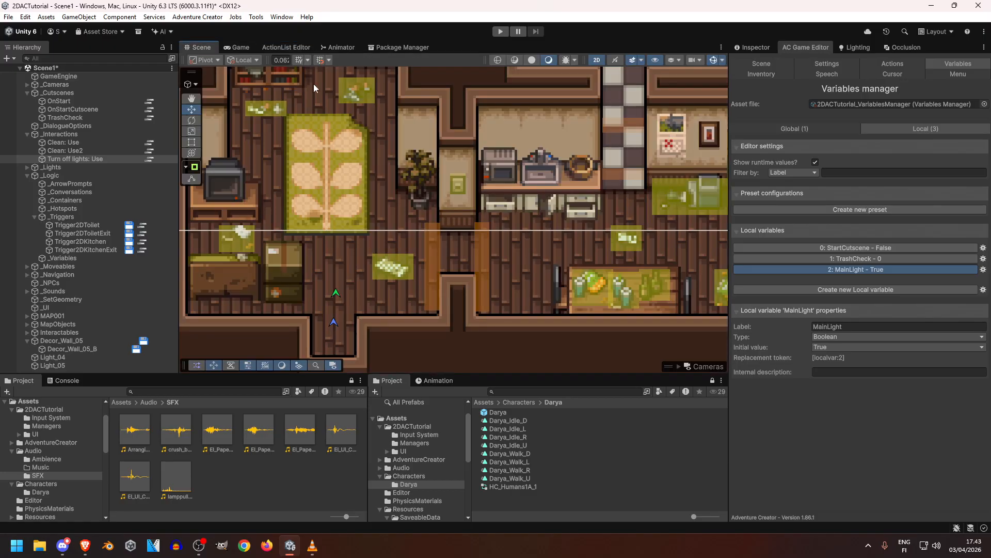
key("ctrl+s")
Step: Enable "Change cursor based on Interaction?" for the interaction icons in the Cursor manager
left_click(912, 72)
scroll(786, 283, "down", 10)
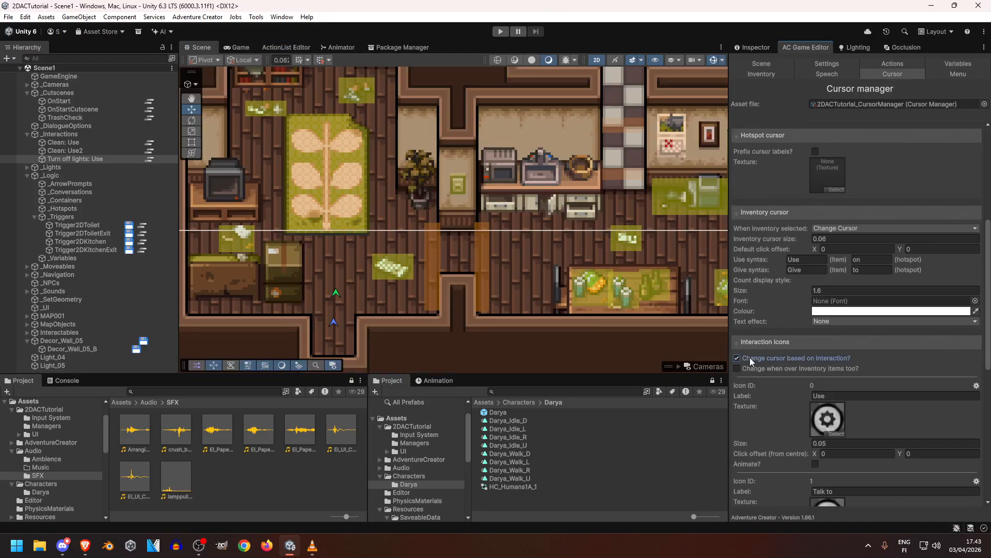
Step: Try a main cursor size of 0.015 and play-test it in the scene
scroll(751, 360, "down", 1)
scroll(774, 351, "up", 10)
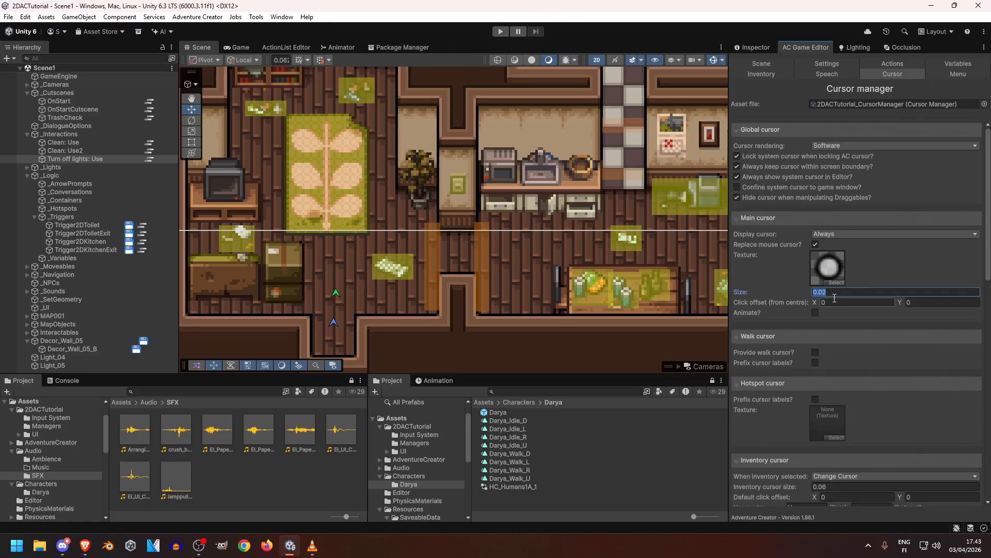
key("BackSpace")
type("15")
left_click(501, 32)
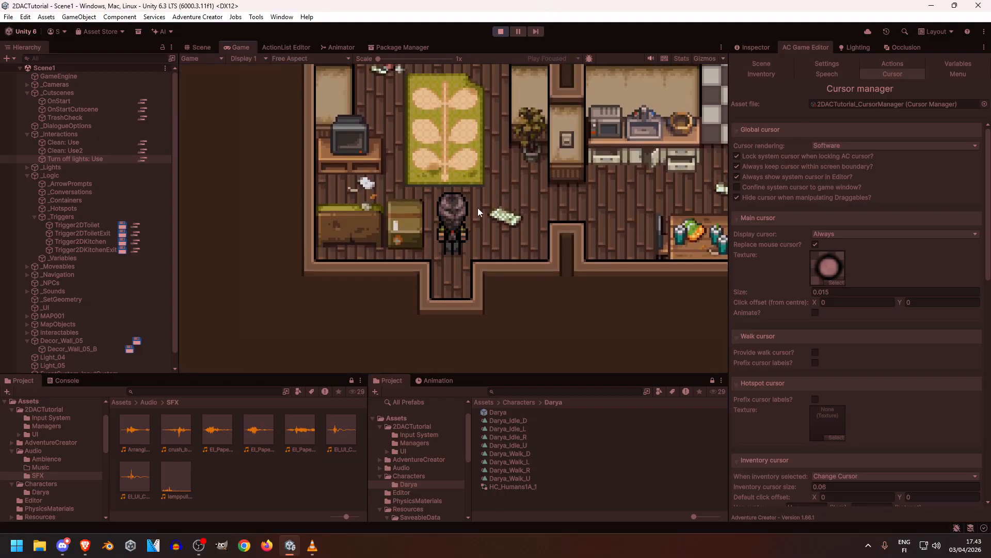
key("ctrl+p")
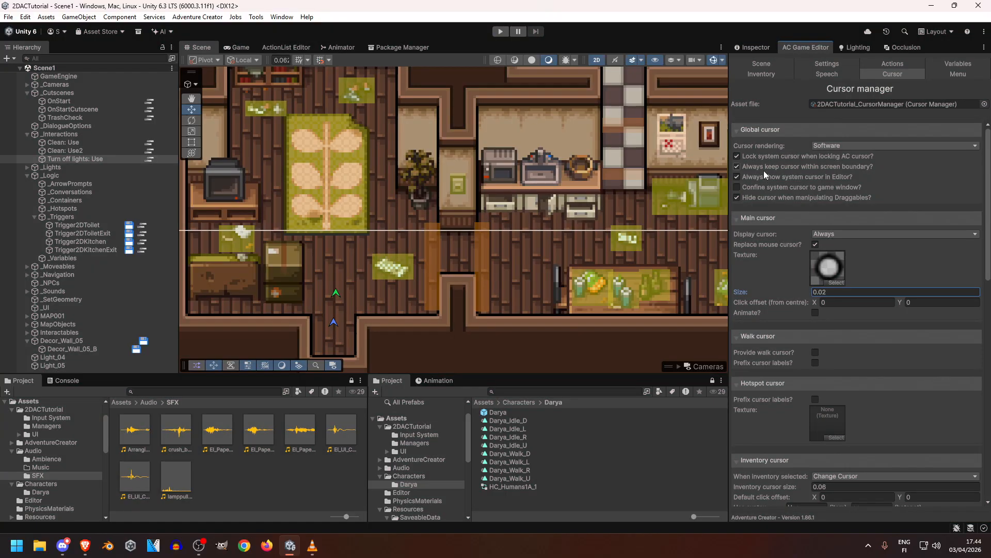
Step: Turn off always showing the system cursor in the Editor, and play-test the custom cursor by walking to the light switch
left_click(766, 178)
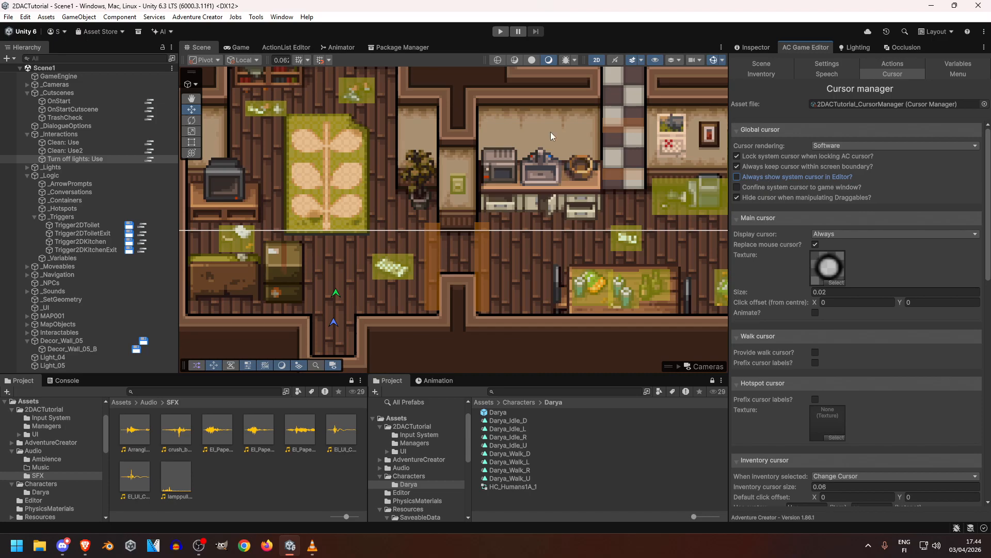
left_click(504, 32)
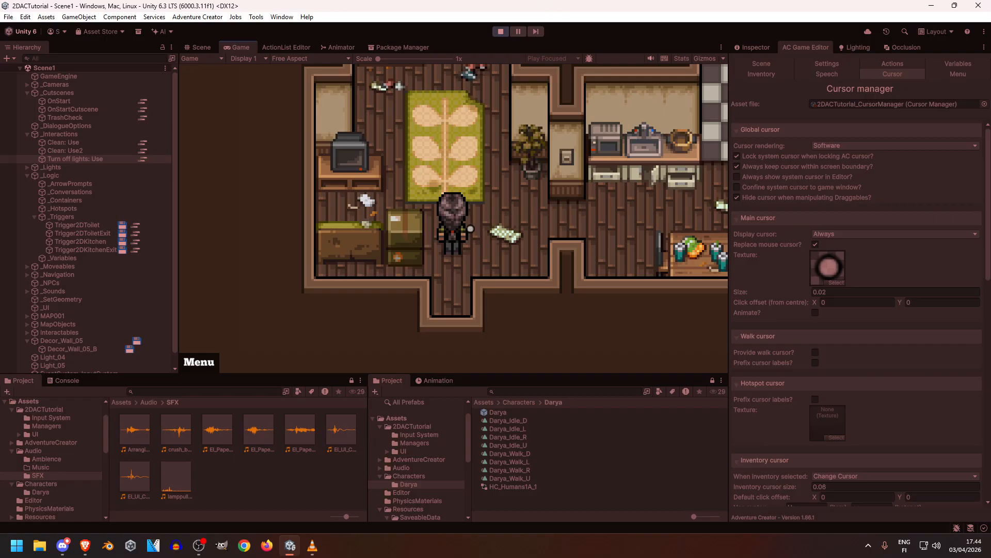
key("w")
key("d")
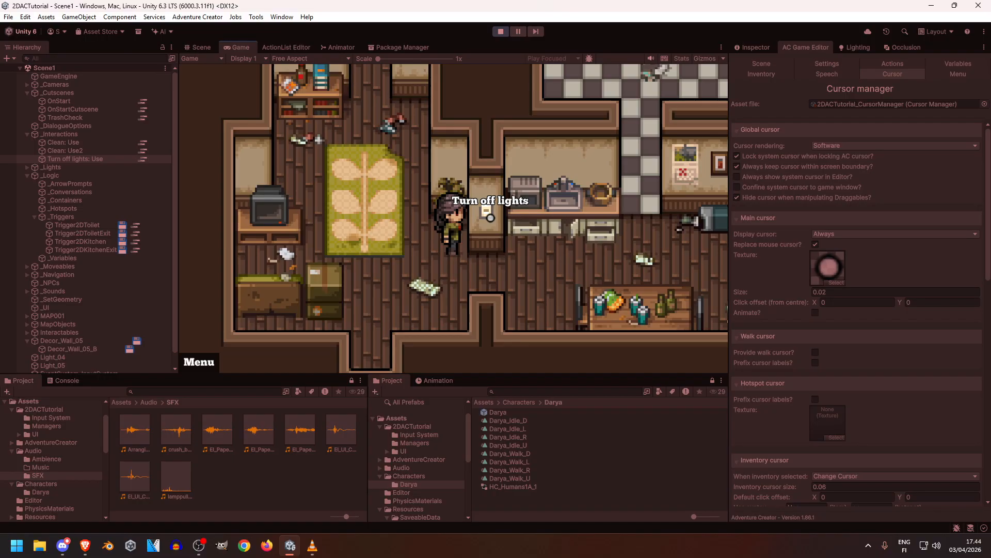
key("ctrl+p")
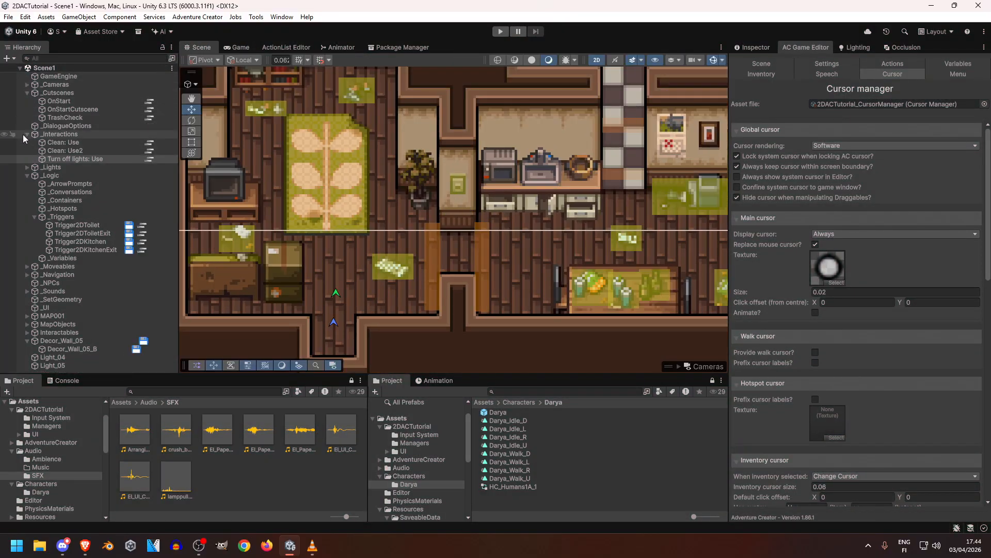
Step: Set the intensity of the Global Light 2D under _Lights to 0.01
left_click(27, 167)
left_click(61, 175)
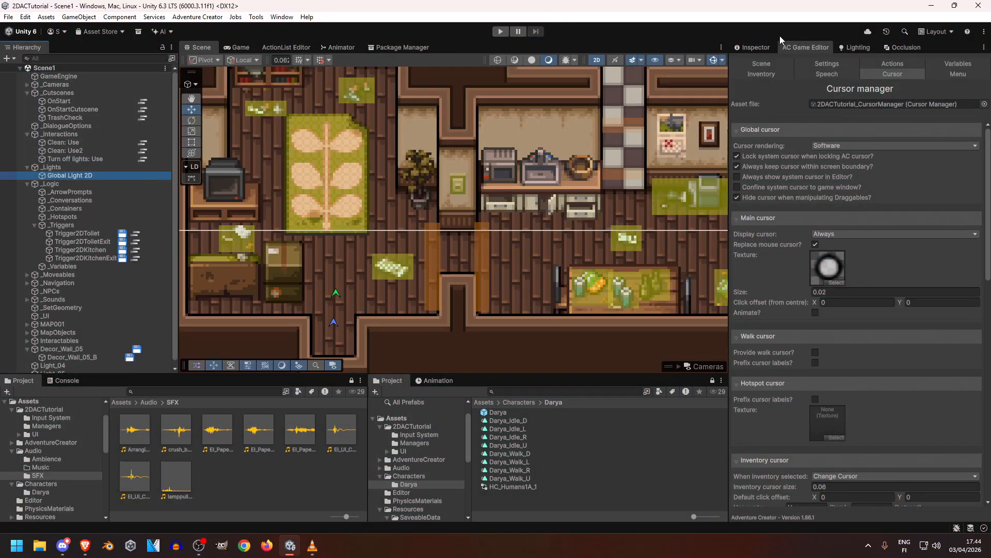
left_click(752, 47)
scroll(456, 209, "down", 5)
middle_click_drag(462, 209, 464, 221)
left_click_drag(770, 172, 743, 171)
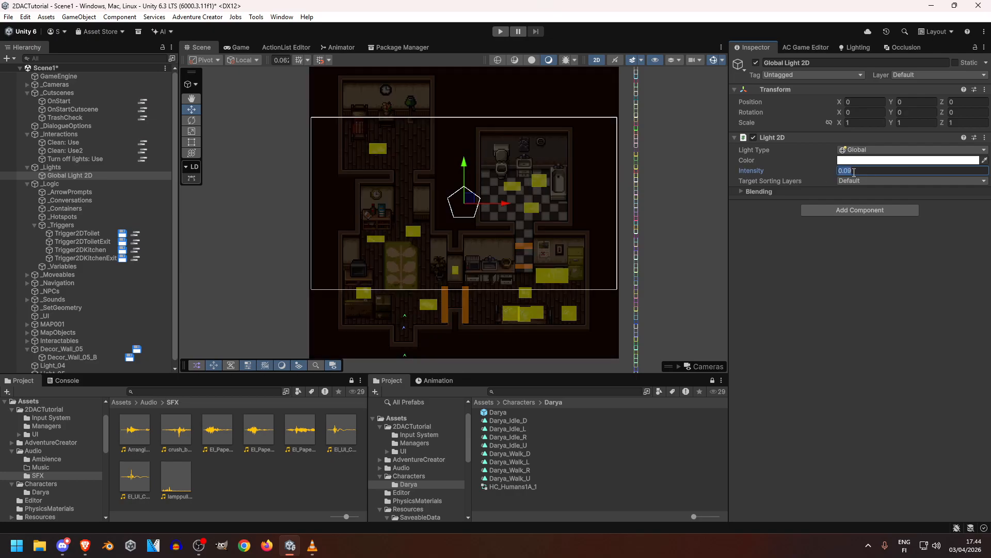
type("1")
Step: Hide the gizmos in the Scene view to see the darkened apartment without hotspot overlays
scroll(408, 332, "up", 10)
middle_click_drag(557, 214, 513, 221)
scroll(556, 259, "down", 4)
left_click(714, 61)
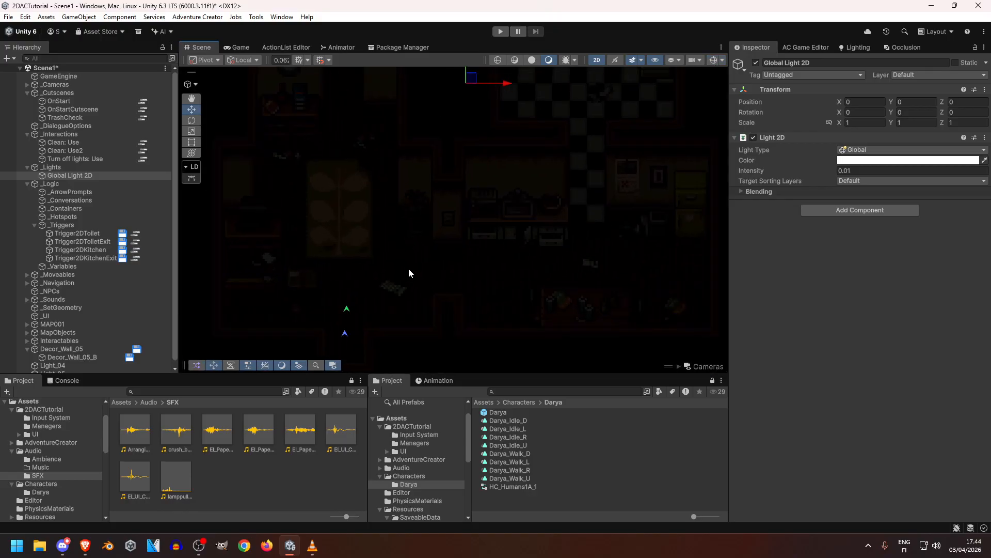
Step: Try adding a circular Freeform Light 2D under _Lights and moving it within the apartment
mouse_move(450, 236)
middle_mouse_down()
mouse_move(436, 238)
mouse_move(444, 231)
middle_mouse_up()
right_click(53, 168)
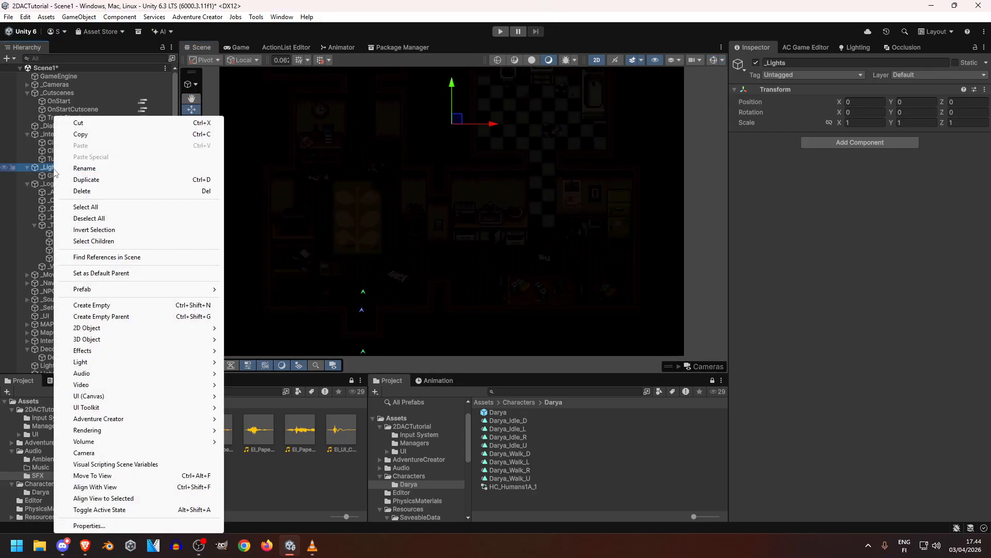
mouse_move(117, 369)
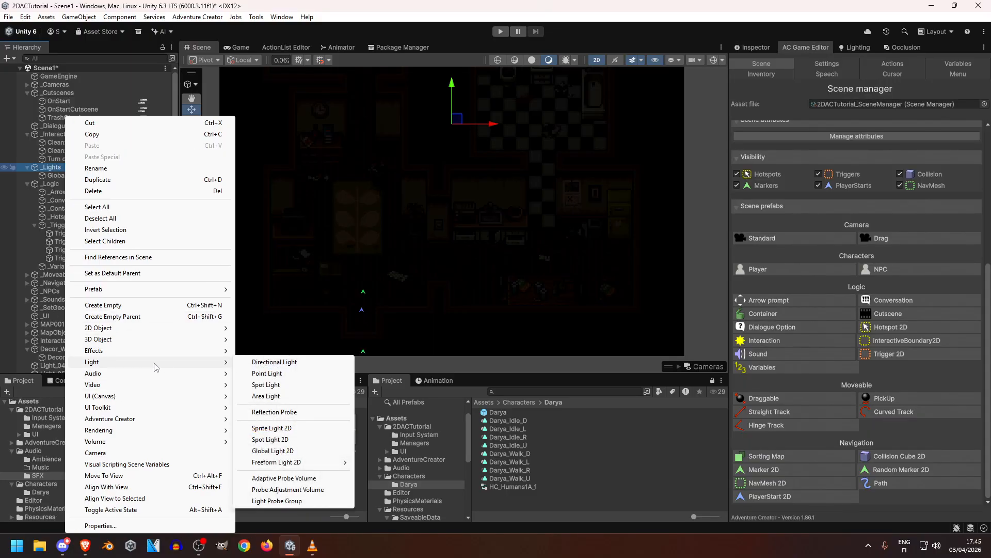
mouse_move(304, 467)
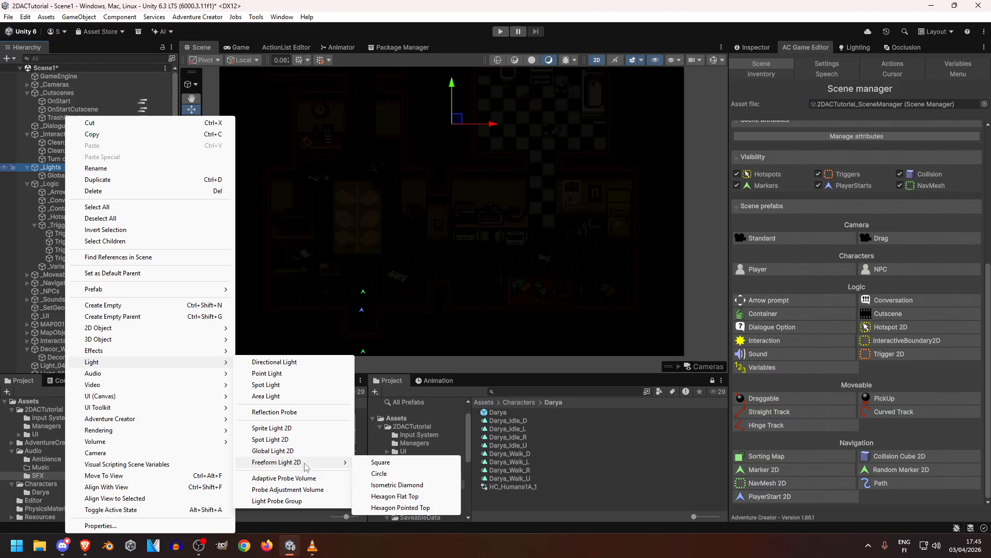
left_click(381, 473)
key("f")
left_click_drag(437, 257, 371, 260)
middle_click_drag(360, 320, 422, 162)
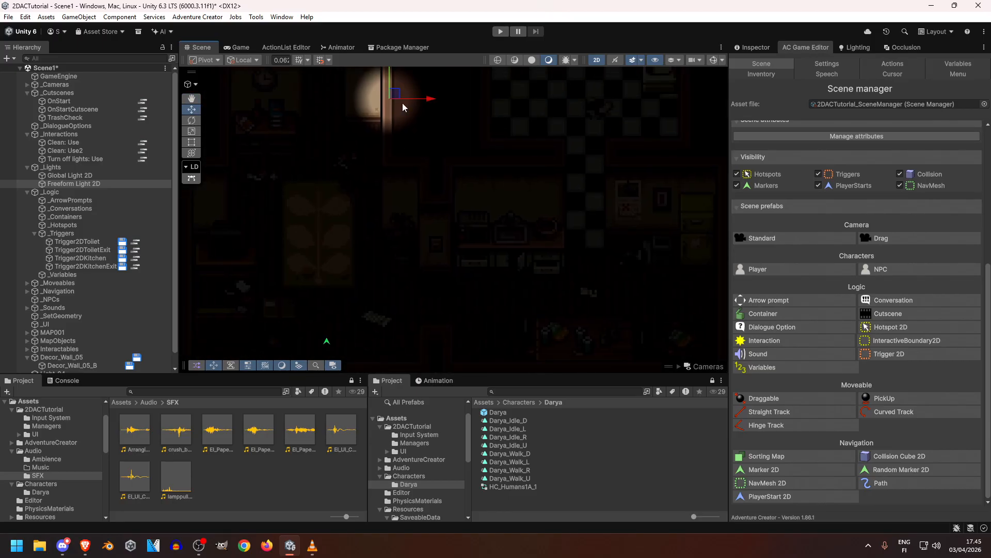
left_click(399, 125)
middle_click_drag(448, 199, 500, 268)
Step: Undo the moves and the creation of the circular freeform light
key("ctrl+z")
key("ctrl+z")
key("ctrl+z")
Step: Try adding a square Freeform Light 2D under _Lights, and delete it again
left_click(54, 167)
right_click(54, 168)
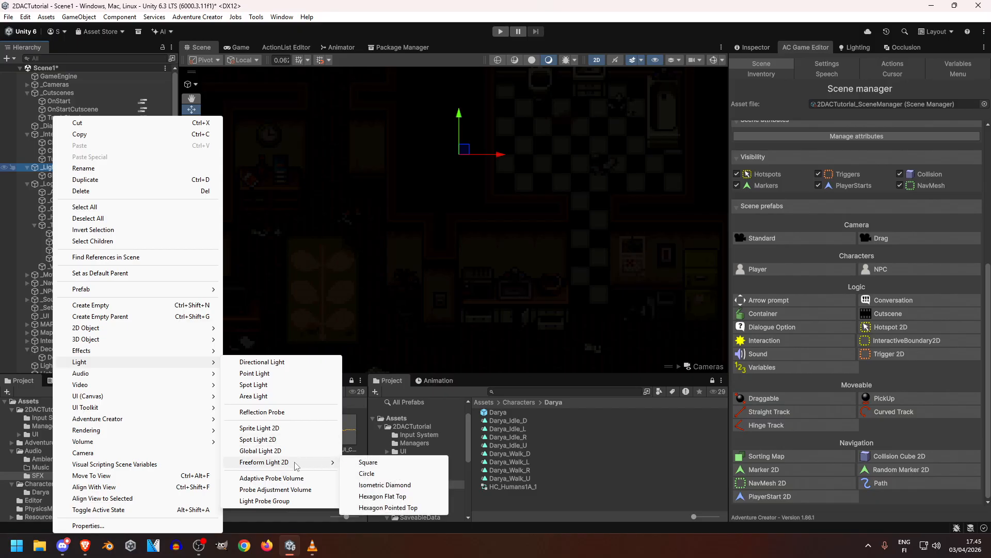
left_click(368, 463)
middle_click_drag(451, 219, 427, 274)
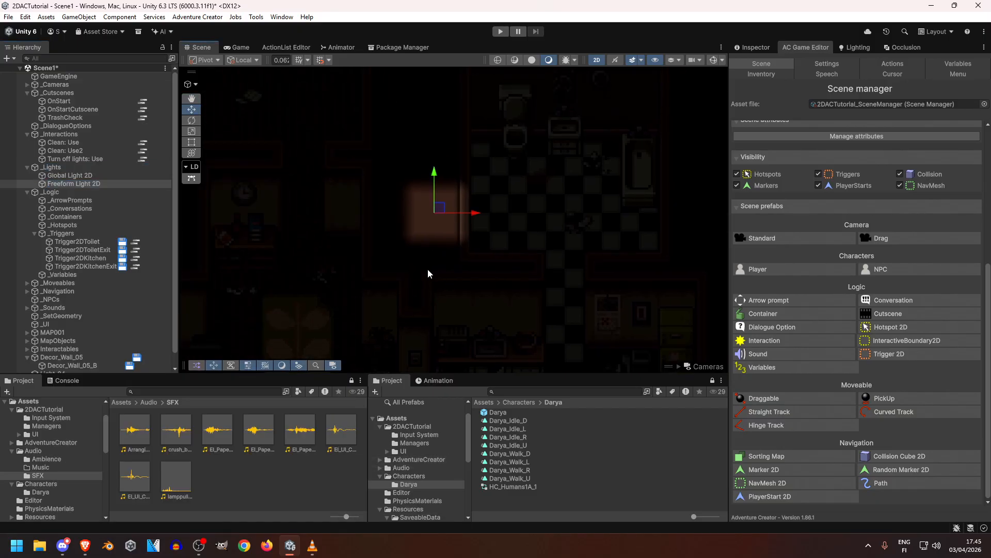
key("Delete")
Step: Try adding a Hexagon Pointed Top Freeform Light 2D under _Lights, and undo its creation
left_click(62, 168)
middle_click_drag(259, 241, 310, 100)
scroll(465, 259, "down", 3)
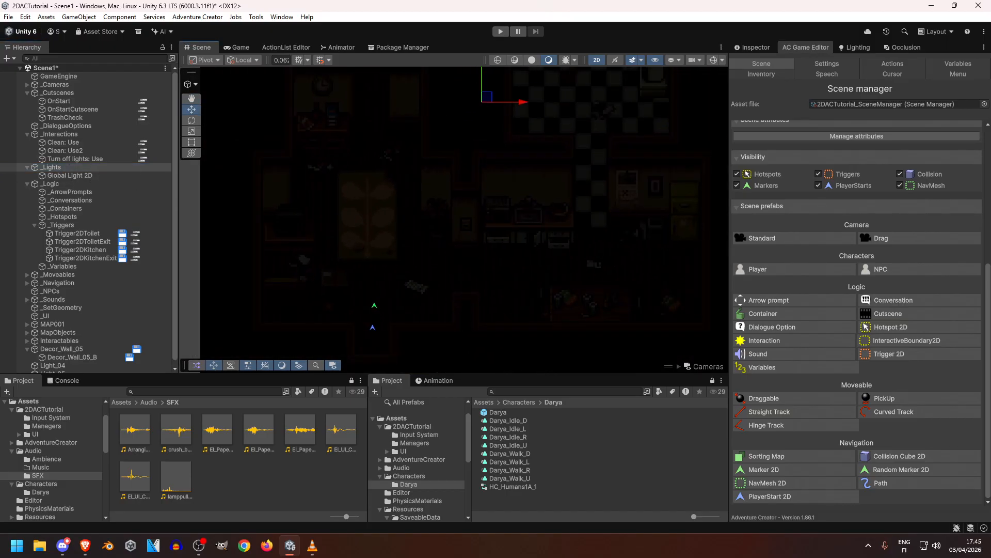
right_click(57, 168)
mouse_move(103, 330)
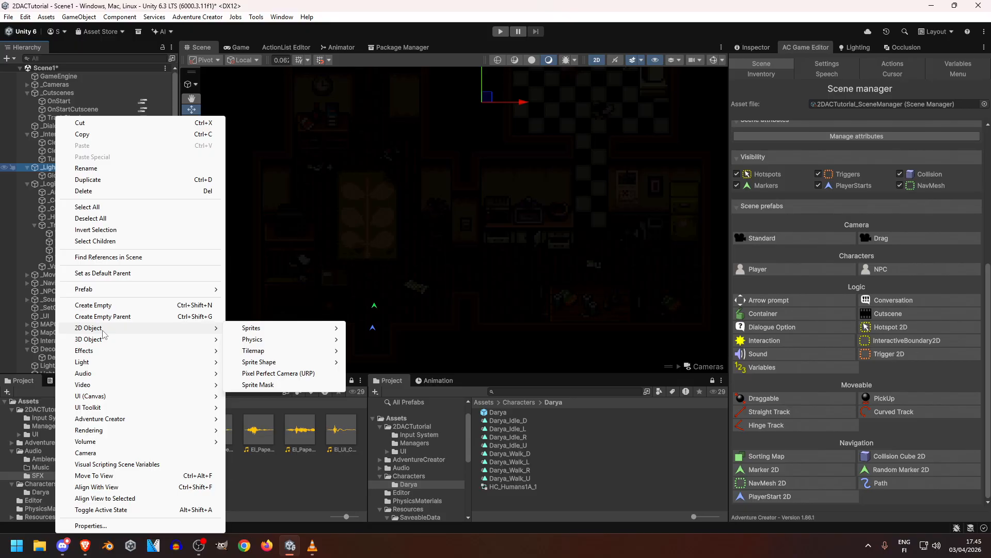
mouse_move(105, 363)
mouse_move(284, 468)
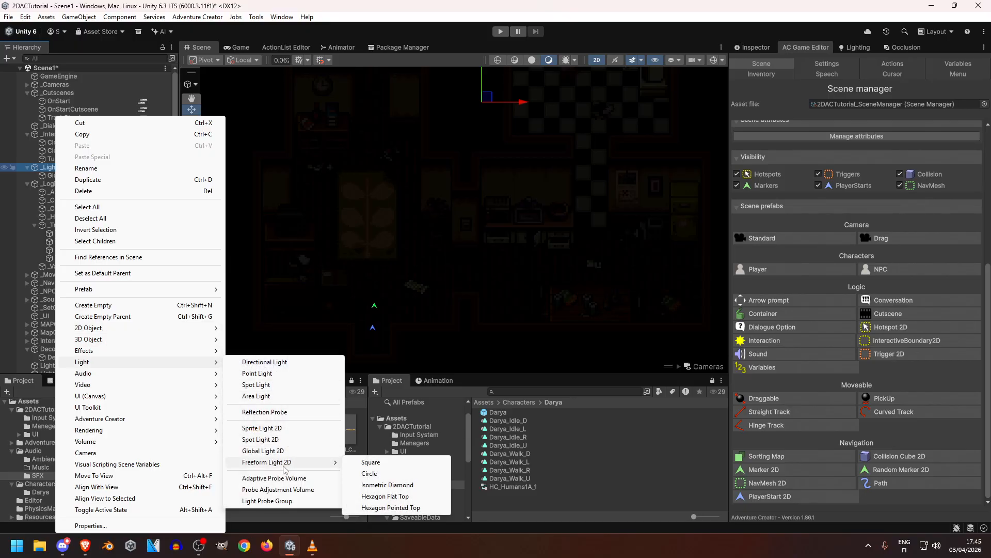
left_click(380, 508)
key("ctrl+z")
Step: Try adding a Spot Light 2D under _Lights
middle_click_drag(401, 317, 384, 192)
left_click(74, 167)
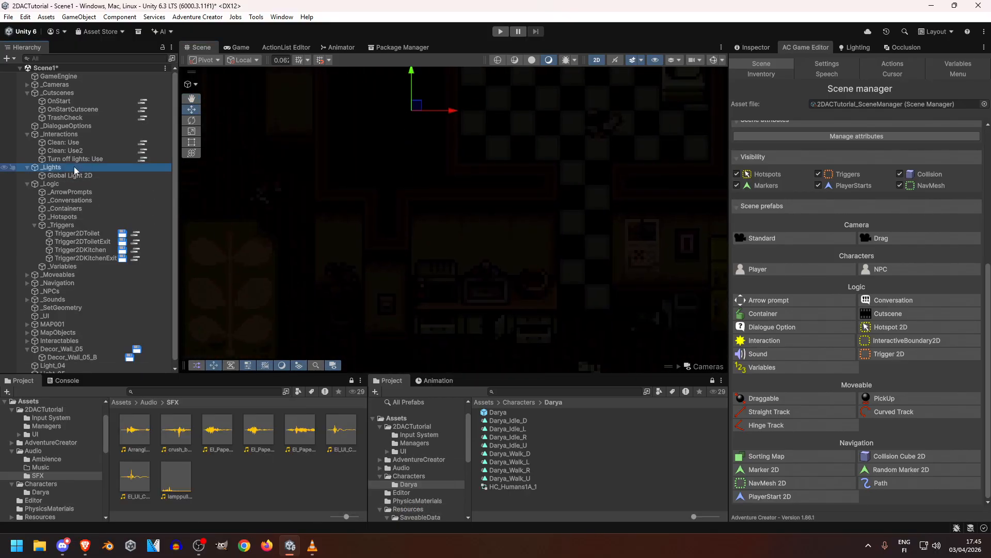
right_click(74, 168)
mouse_move(122, 364)
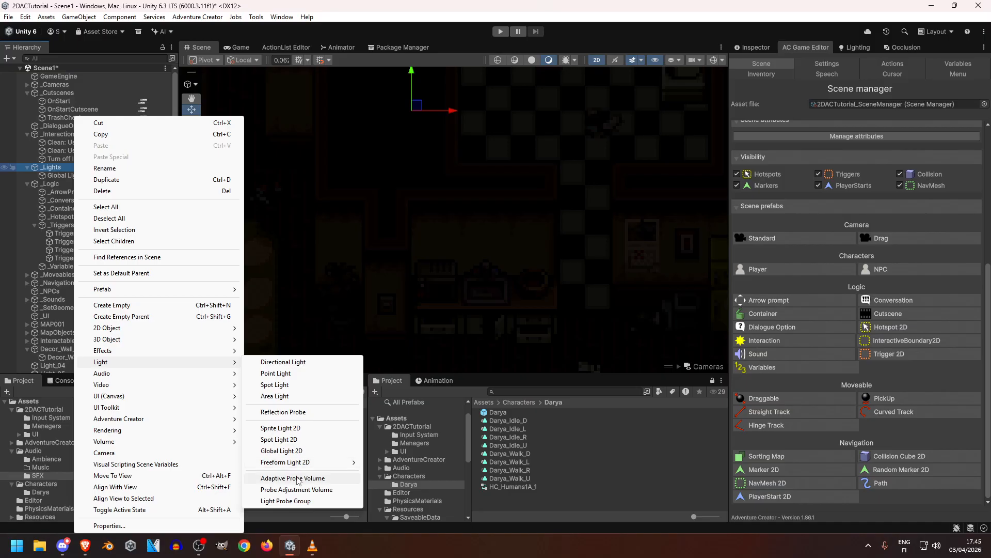
mouse_move(299, 468)
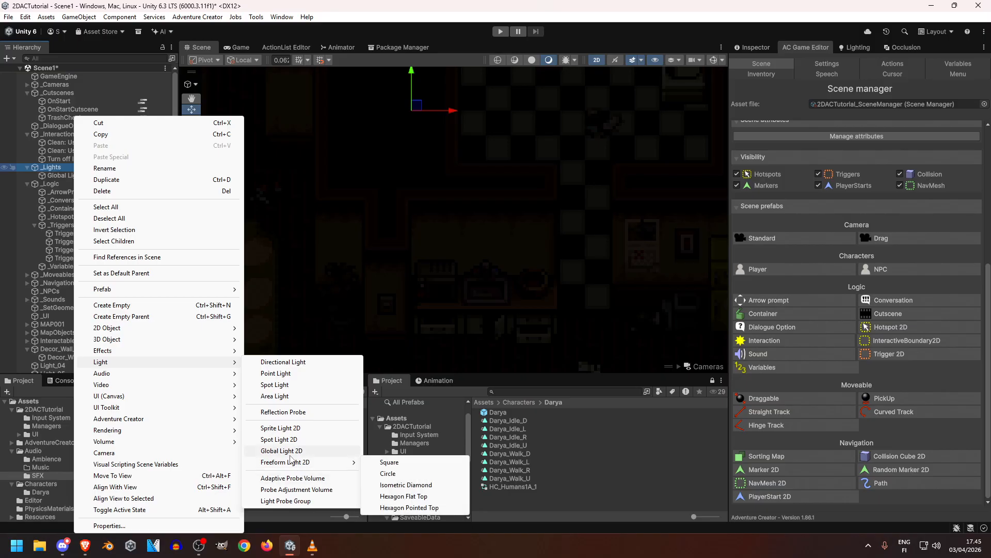
left_click(279, 439)
scroll(404, 245, "down", 3)
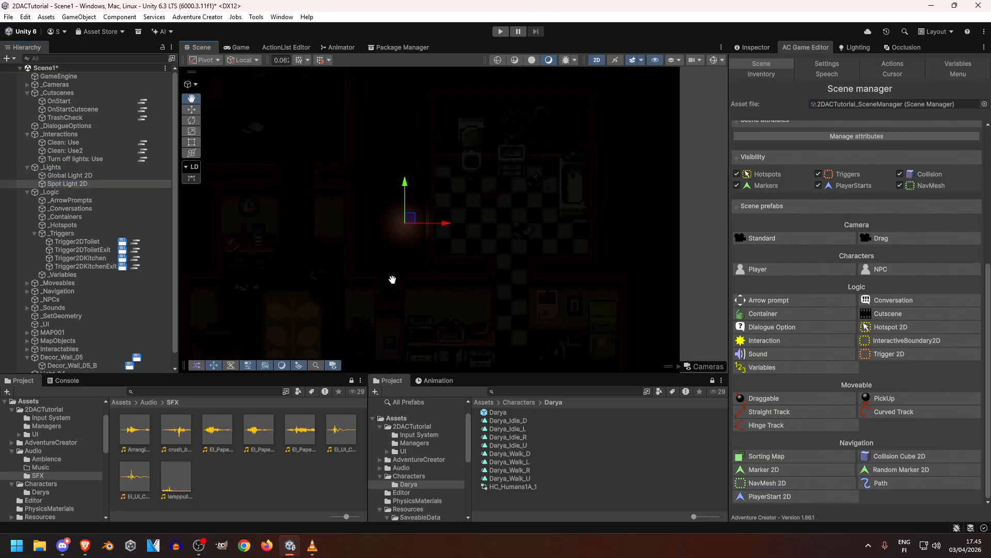
Step: Move the spot light around the apartment to try it out, and delete it
middle_click_drag(391, 283, 442, 168)
left_click_drag(457, 76, 457, 98)
middle_click_drag(471, 161, 491, 349)
left_click_drag(476, 285, 473, 88)
middle_click_drag(457, 113, 475, 159)
left_click_drag(528, 166, 433, 164)
left_click_drag(396, 116, 408, 145)
scroll(448, 262, "down", 3)
middle_click_drag(480, 310, 416, 193)
middle_click_drag(340, 272, 308, 172)
key("Delete")
Step: Add a square Freeform Light 2D under _Lights and move it into the kitchen at about X 3.63, Y -5.31
right_click(64, 168)
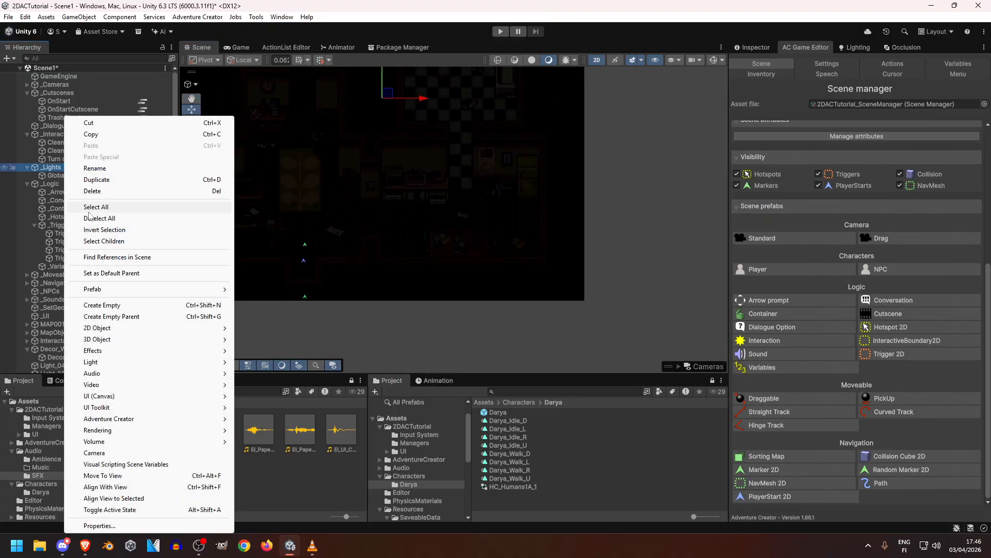
mouse_move(120, 363)
mouse_move(295, 463)
left_click(403, 474)
middle_click_drag(420, 101, 416, 148)
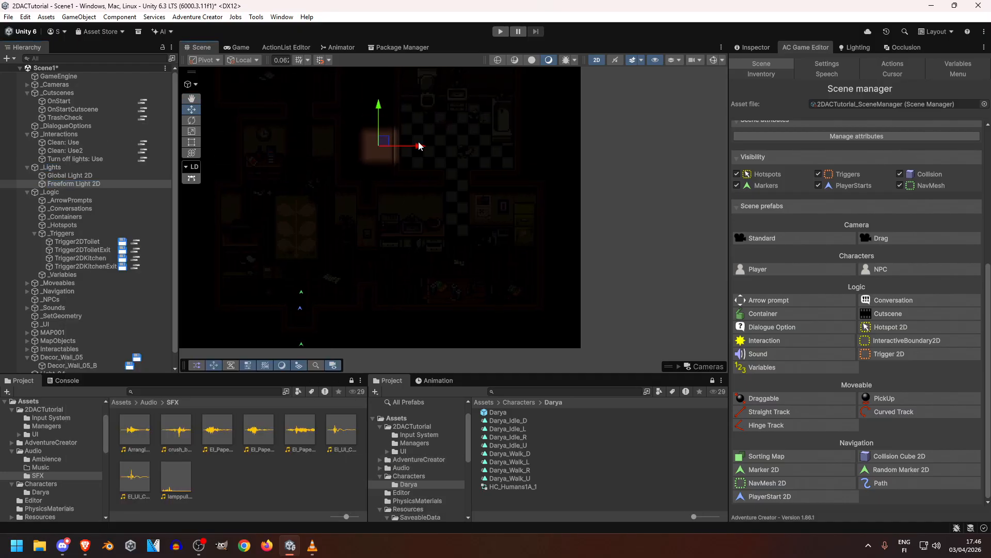
left_click_drag(453, 110, 459, 230)
left_click_drag(491, 264, 499, 271)
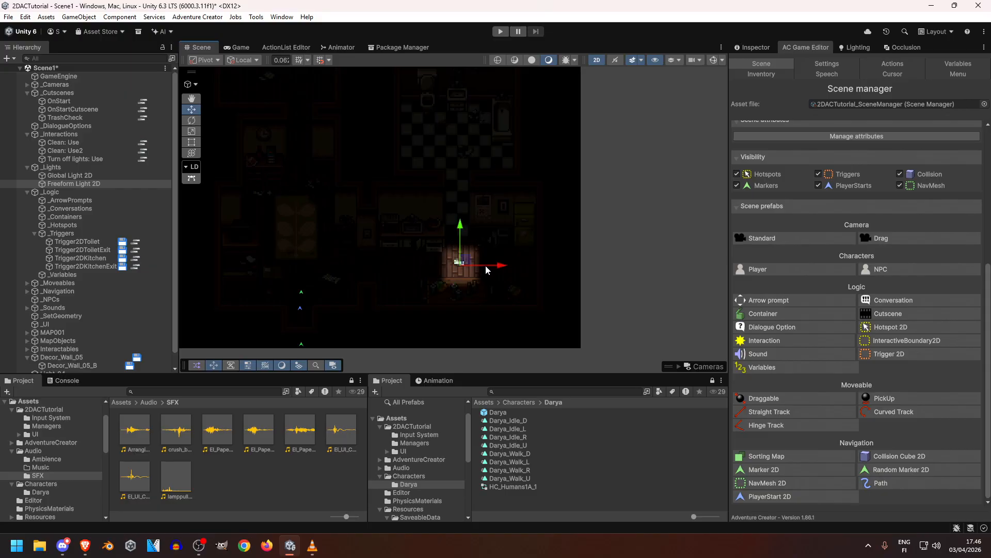
Step: Edit the freeform light's shape, pulling its four corners outward so the light covers the kitchen
left_click(753, 47)
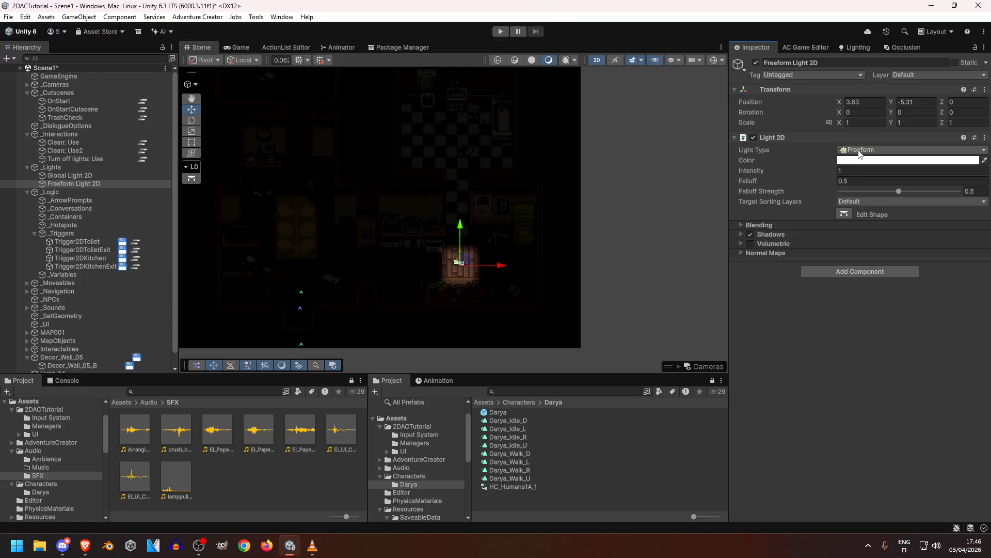
left_click(858, 150)
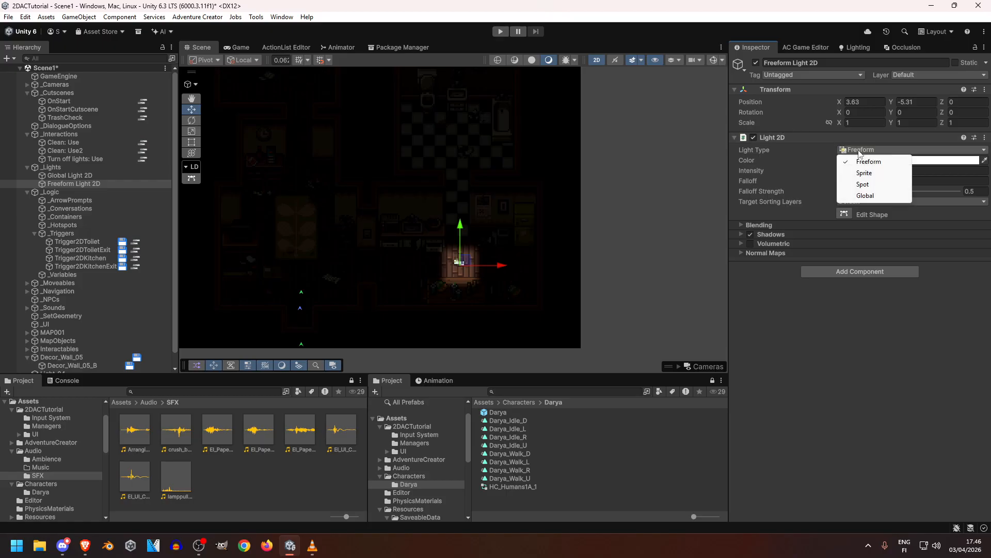
left_click(843, 382)
scroll(534, 250, "up", 3)
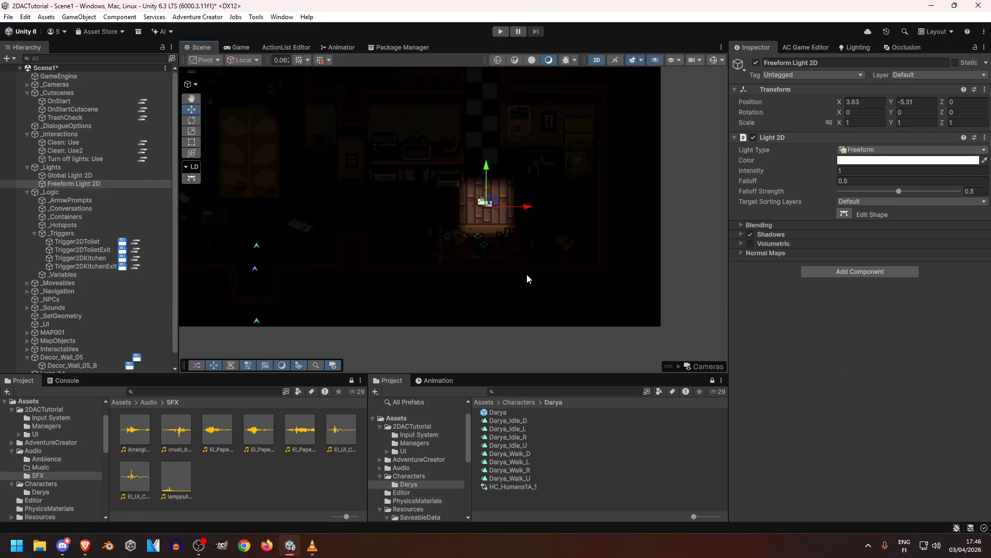
middle_click_drag(525, 243, 491, 256)
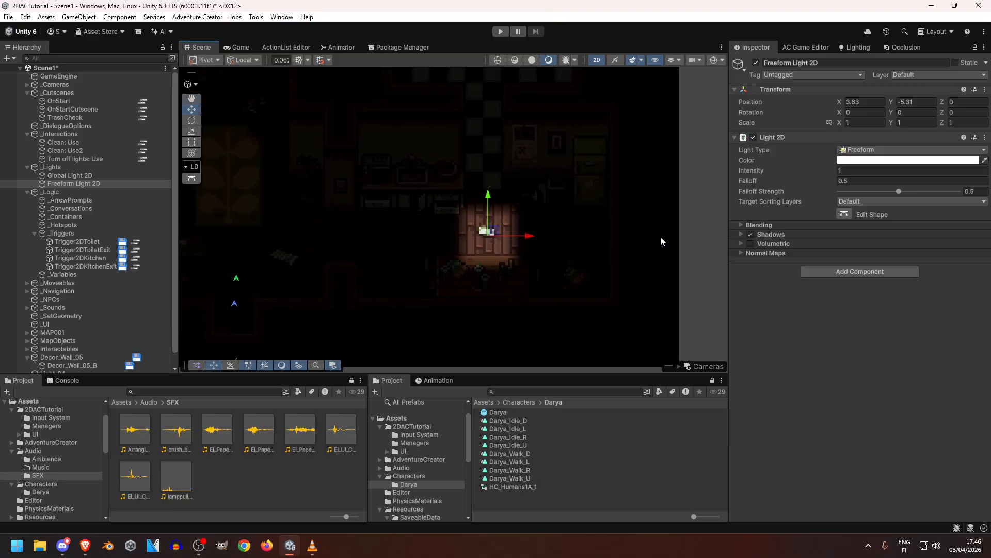
left_click(844, 214)
left_click_drag(470, 218, 361, 120)
left_click_drag(507, 221, 609, 119)
left_click_drag(506, 256, 612, 315)
left_click_drag(470, 253, 356, 313)
Step: Add and position shape points so the light's outline follows the upper wall notch between the kitchen and living room
middle_click_drag(369, 256, 526, 286)
left_click_drag(528, 275, 498, 205)
left_click_drag(527, 235, 494, 206)
left_click_drag(503, 249, 460, 165)
left_click_drag(506, 253, 457, 166)
middle_click_drag(458, 169, 499, 246)
Step: Extend the light's outline up the hallway wall and around the small upper room next to the living room
left_click_drag(534, 334, 498, 137)
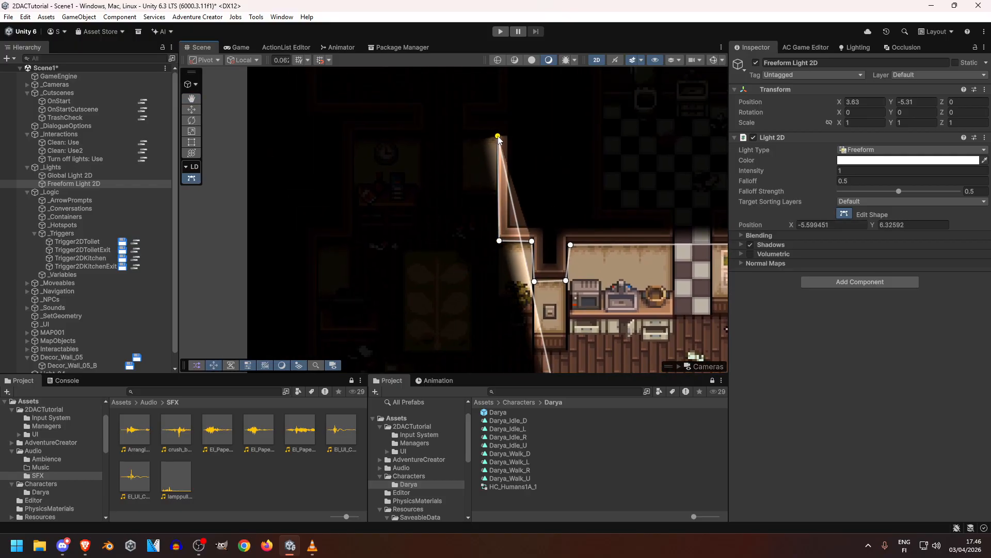
left_click_drag(510, 189, 352, 137)
mouse_move(431, 313)
middle_mouse_down()
mouse_move(494, 204)
mouse_move(537, 247)
middle_mouse_up()
left_click_drag(539, 254, 430, 211)
left_click_drag(440, 99, 430, 192)
left_click_drag(480, 236, 394, 190)
Step: Trace the light's outline down the living room's outer wall to its lower corner and around the entrance alcove
middle_click_drag(496, 314, 493, 215)
left_click_drag(498, 180, 393, 279)
left_click(502, 179)
left_click_drag(482, 282, 499, 320)
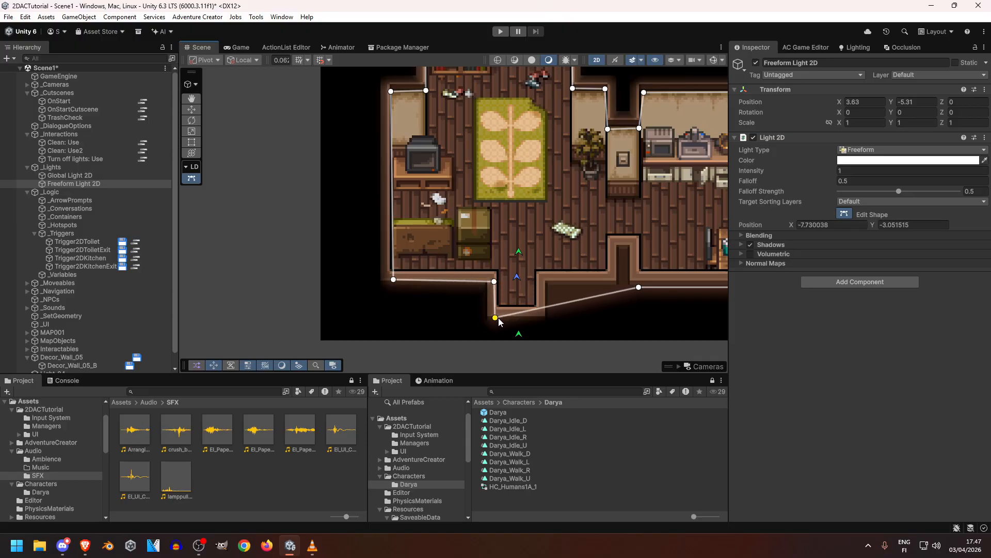
left_click(562, 305)
left_click_drag(583, 301, 625, 276)
Step: Add and adjust shape points so the light's outline follows the lower wall notch between the living room and kitchen
middle_click_drag(626, 276, 491, 278)
left_click_drag(489, 277, 493, 247)
left_click(519, 289)
left_click(530, 252)
left_click_drag(567, 259, 481, 290)
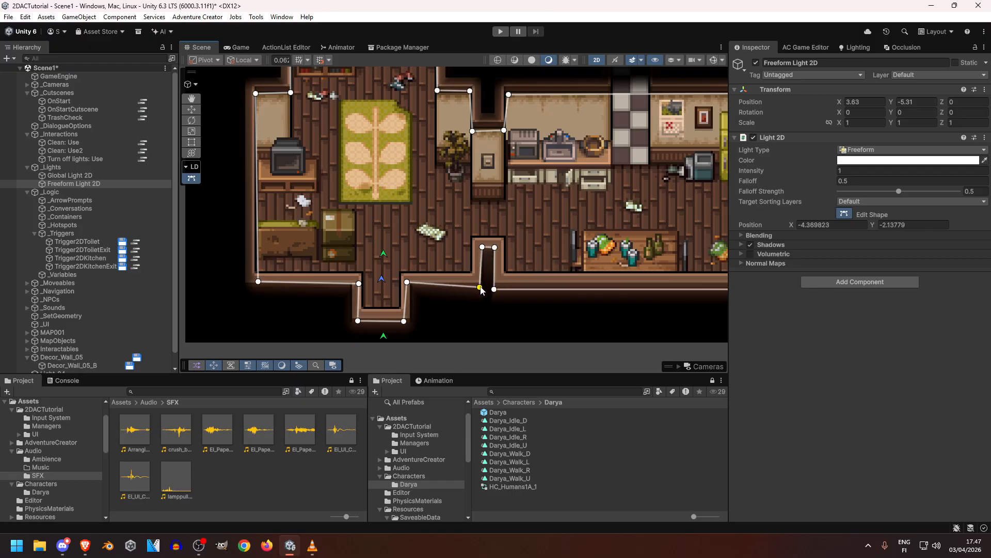
left_click_drag(480, 249, 483, 248)
left_click_drag(495, 289, 484, 289)
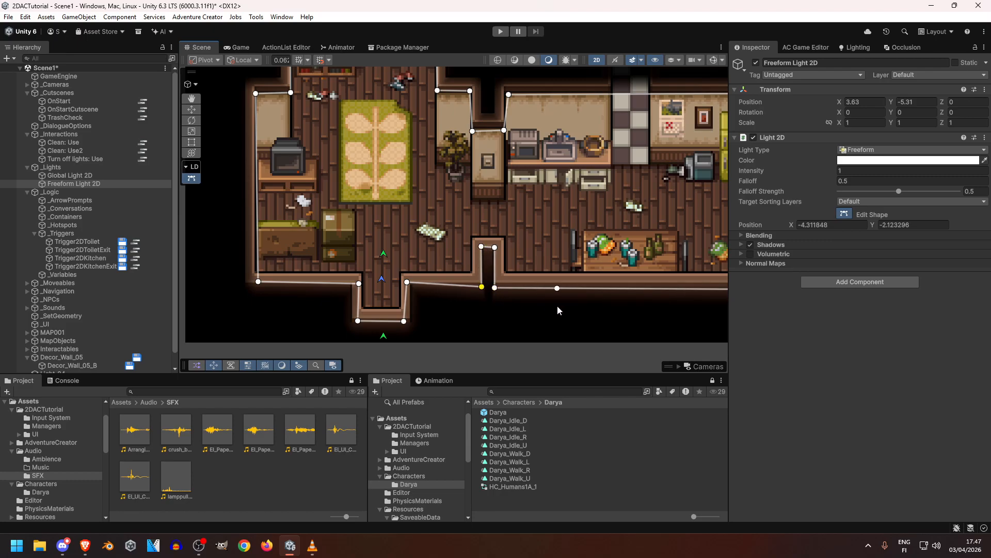
middle_click_drag(558, 310, 440, 287)
scroll(370, 276, "down", 2)
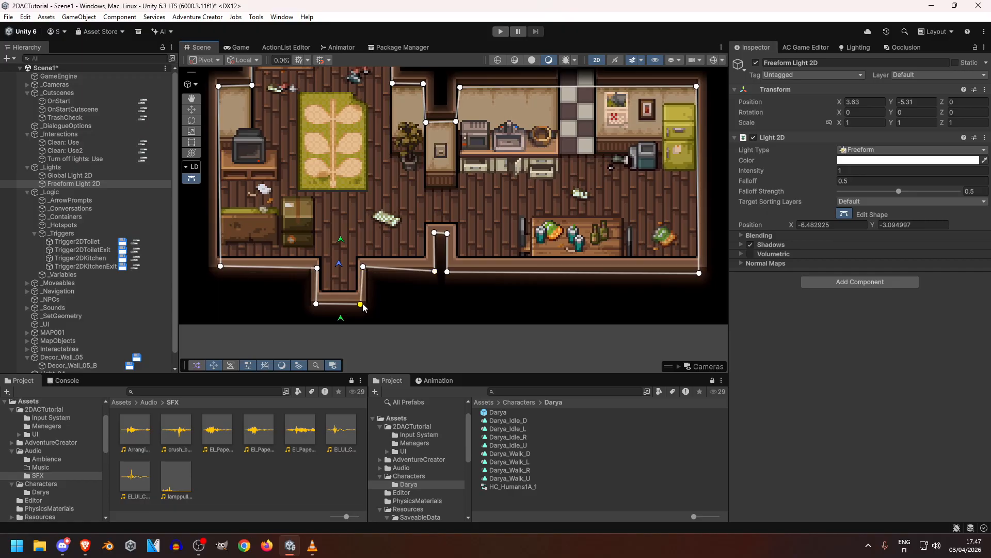
Step: Adjust the light's outline at the lower corner of the entrance alcove and finish editing its shape
middle_click_drag(365, 308, 417, 284)
scroll(418, 284, "down", 2)
left_click_drag(277, 309, 353, 343)
middle_click_drag(416, 192, 454, 288)
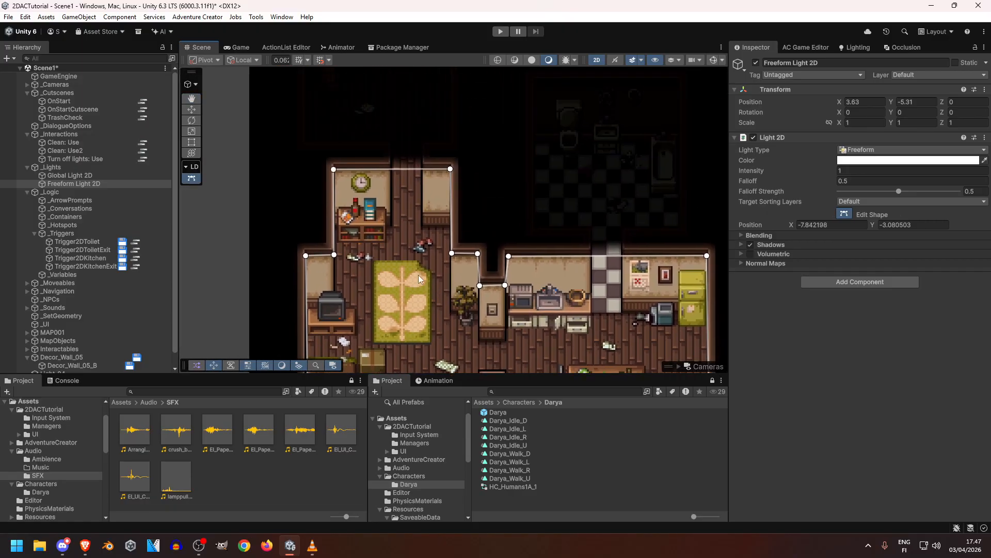
middle_click_drag(411, 263, 381, 171)
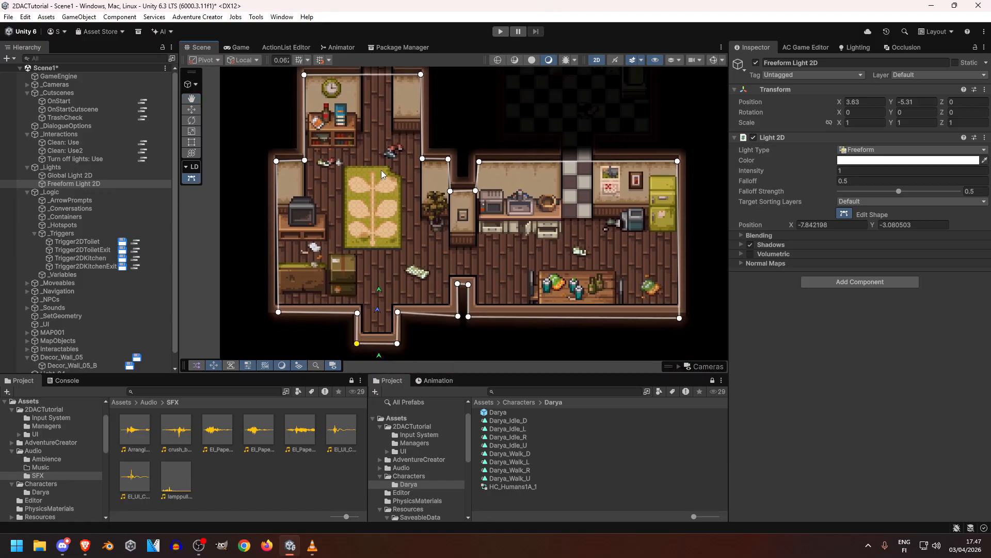
left_click(846, 212)
Step: Try different falloff distances on the rooms' freeform light and return the falloff to 0.5
scroll(485, 233, "up", 2)
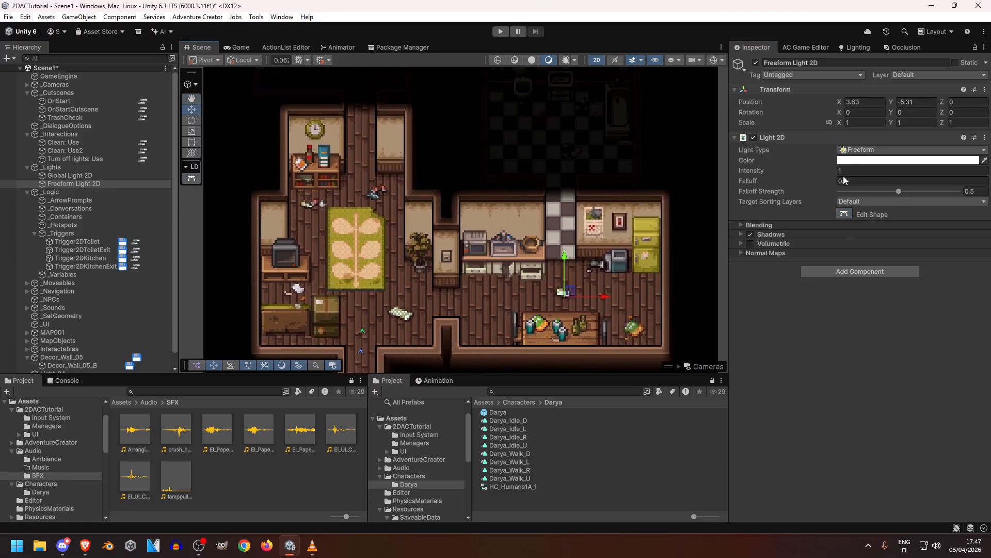
left_click_drag(750, 179, 796, 183)
middle_click_drag(514, 281, 468, 147)
scroll(415, 221, "up", 1)
middle_click_drag(414, 220, 489, 390)
middle_click_drag(552, 199, 570, 116)
left_click_drag(766, 183, 705, 181)
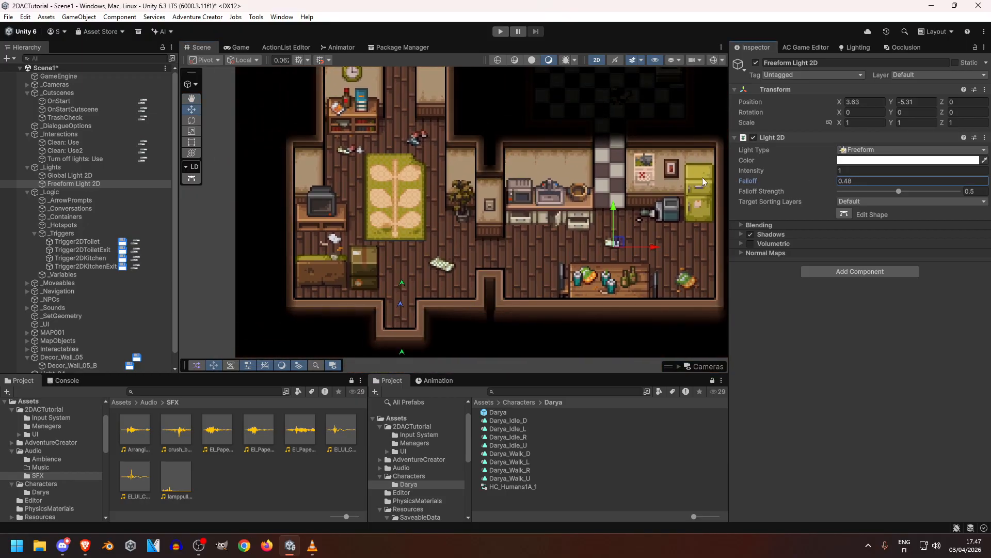
left_click_drag(861, 181, 844, 181)
type("5")
Step: Set the intensity of the living room and kitchen light to 0.8
left_click(845, 171)
type("0")
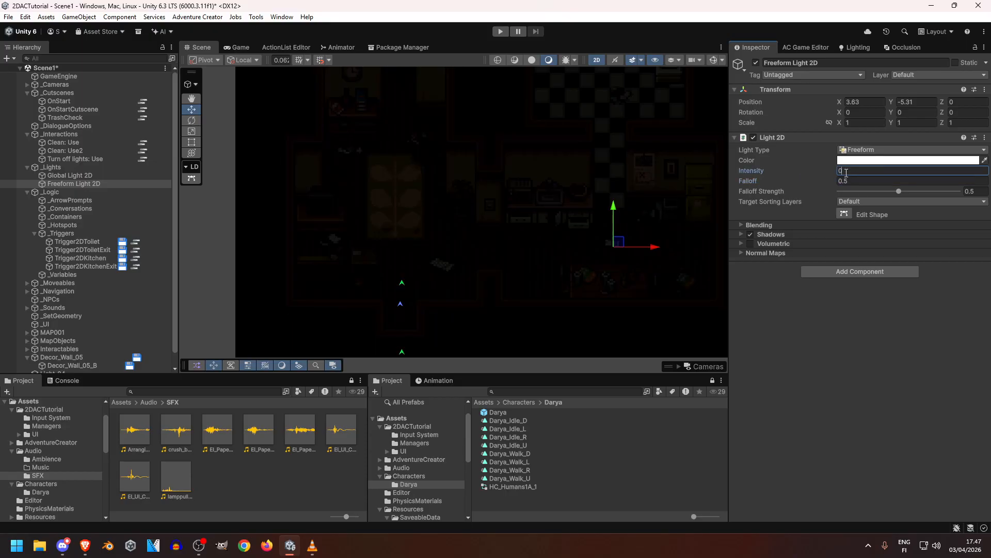
type(".8")
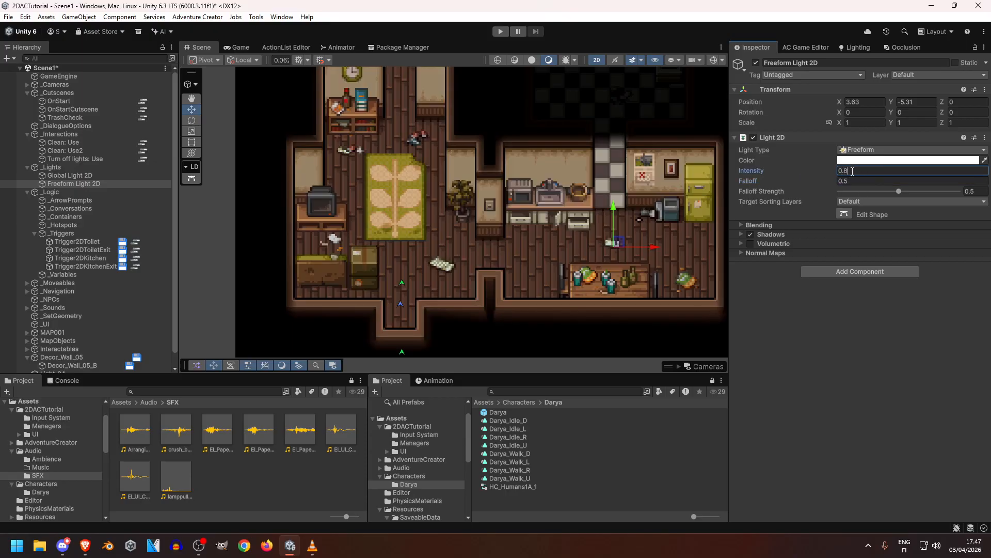
key("BackSpace")
type("5")
key("BackSpace")
type("8")
Step: Tint the living room and kitchen light a very pale blue, hex E9FBFF
left_click(878, 160)
left_click(955, 215)
left_click_drag(894, 215, 894, 217)
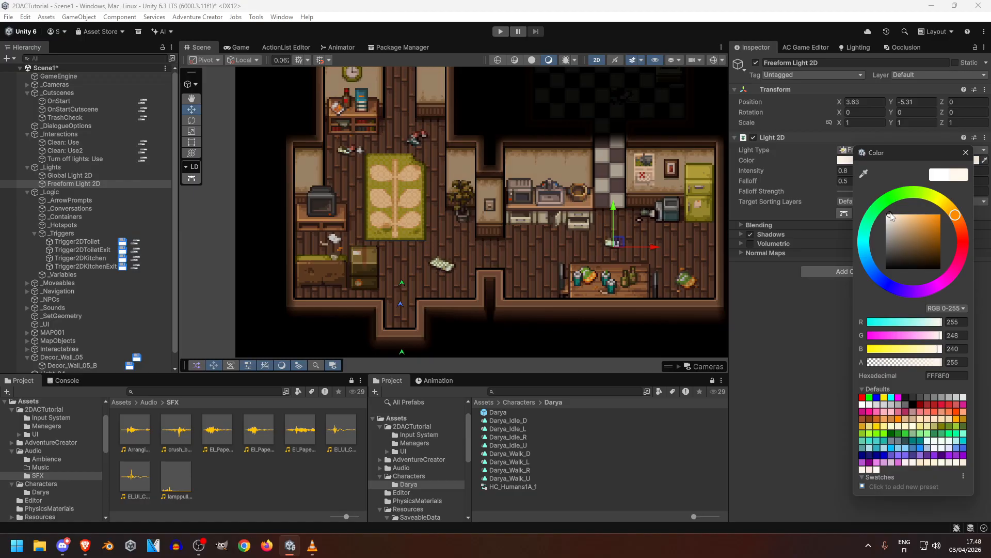
left_click(865, 244)
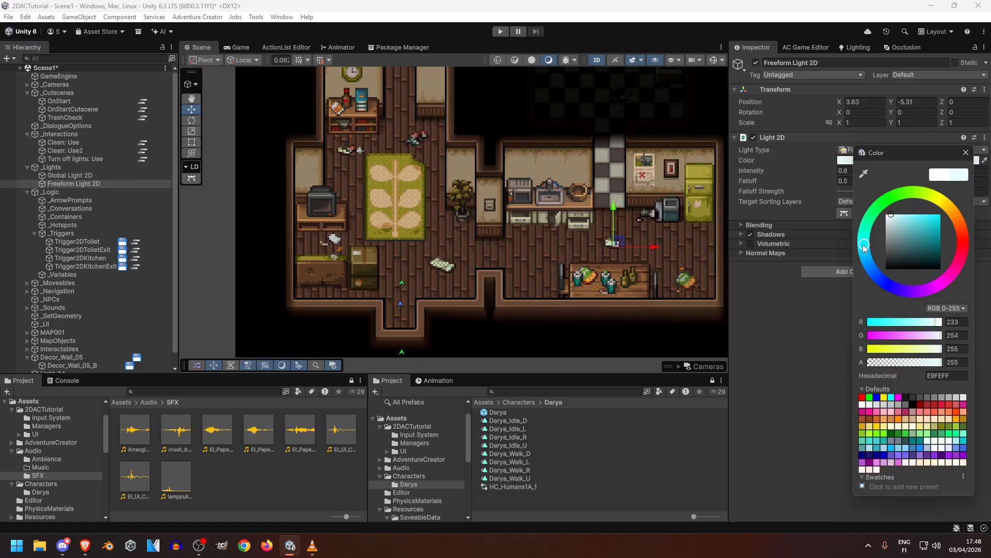
left_click_drag(865, 248, 866, 257)
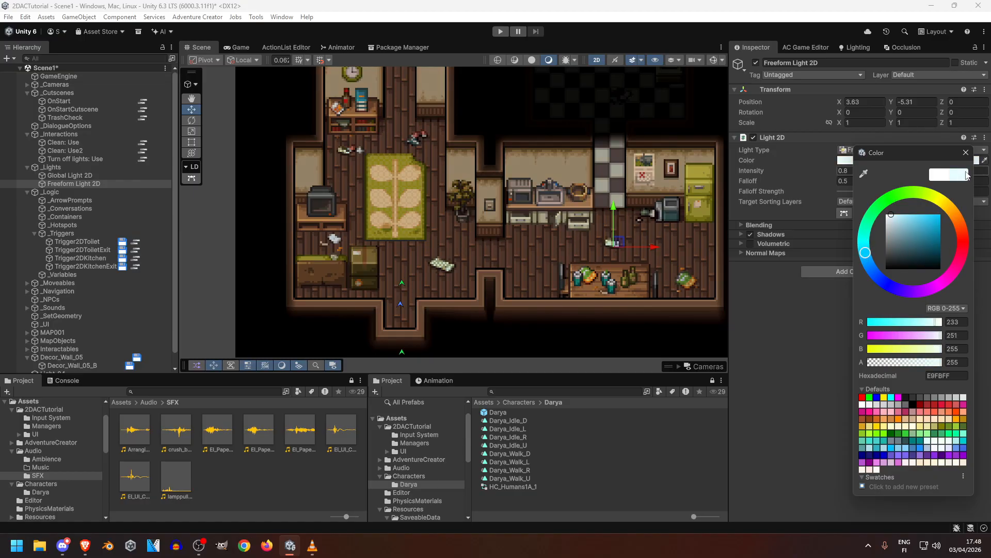
left_click(966, 153)
Step: Add a second freeform 2D light to the _Lights group and move it into the bathroom at about X 3.58
middle_click_drag(514, 170, 481, 214)
scroll(469, 252, "down", 7)
middle_click_drag(437, 151, 376, 163)
mouse_move(499, 194)
middle_mouse_down()
mouse_move(507, 275)
mouse_move(503, 208)
middle_mouse_up()
middle_click_drag(368, 211, 389, 228)
right_click(54, 166)
mouse_move(107, 289)
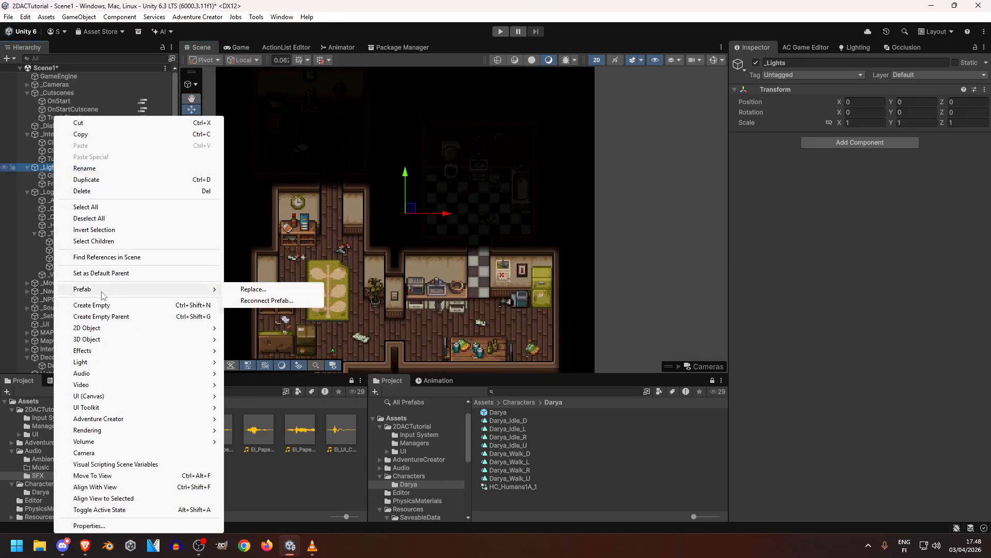
mouse_move(133, 361)
mouse_move(289, 461)
left_click(372, 461)
left_click_drag(427, 262, 504, 260)
key("f")
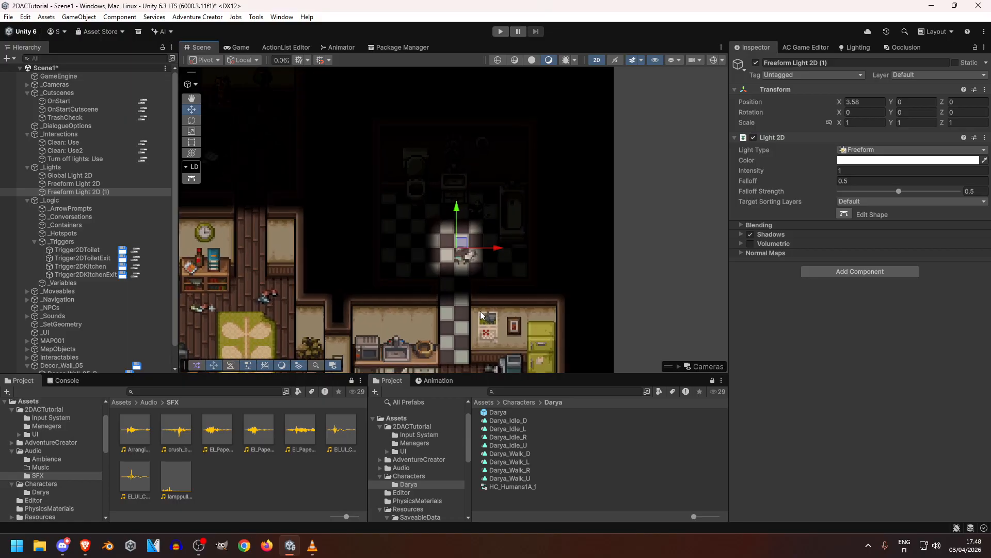
Step: Edit the new light's shape so its four corner points sit on the bathroom's four outer wall corners
left_click(844, 214)
left_click_drag(441, 229, 375, 116)
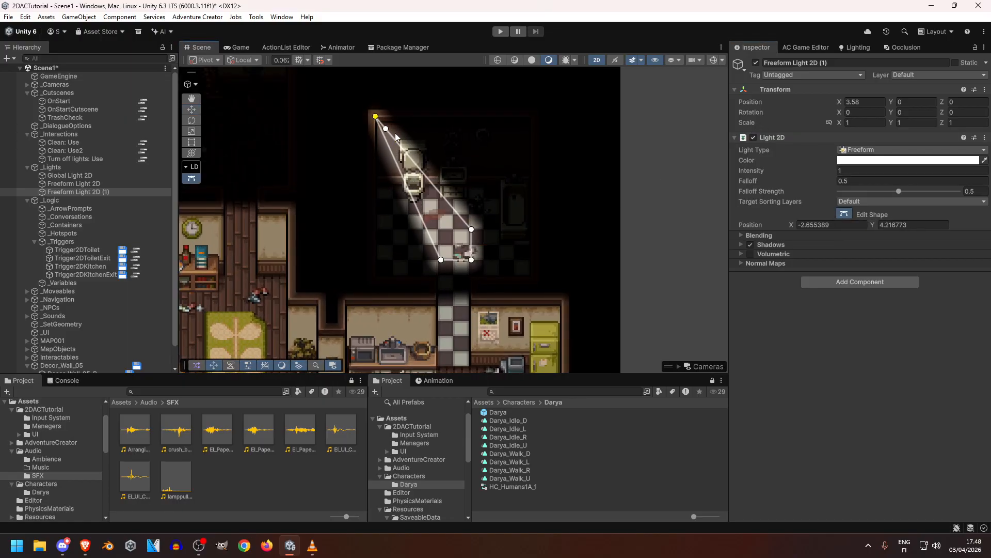
left_click_drag(472, 230, 531, 118)
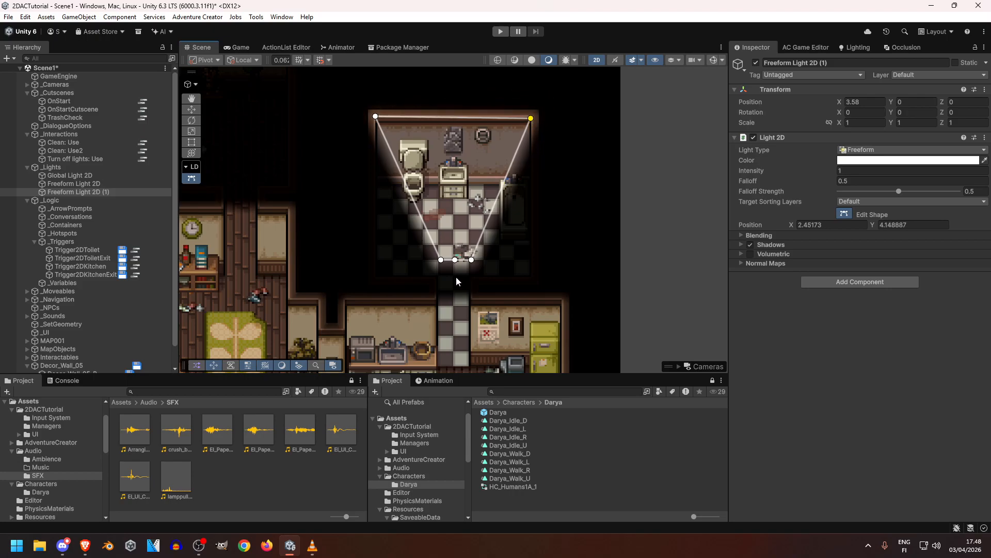
left_click_drag(471, 261, 530, 283)
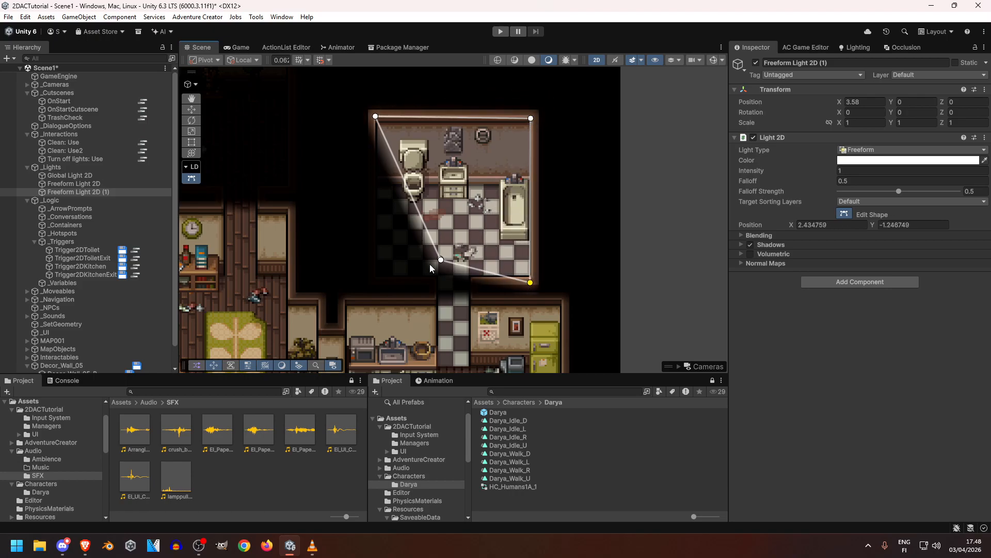
left_click_drag(442, 261, 375, 284)
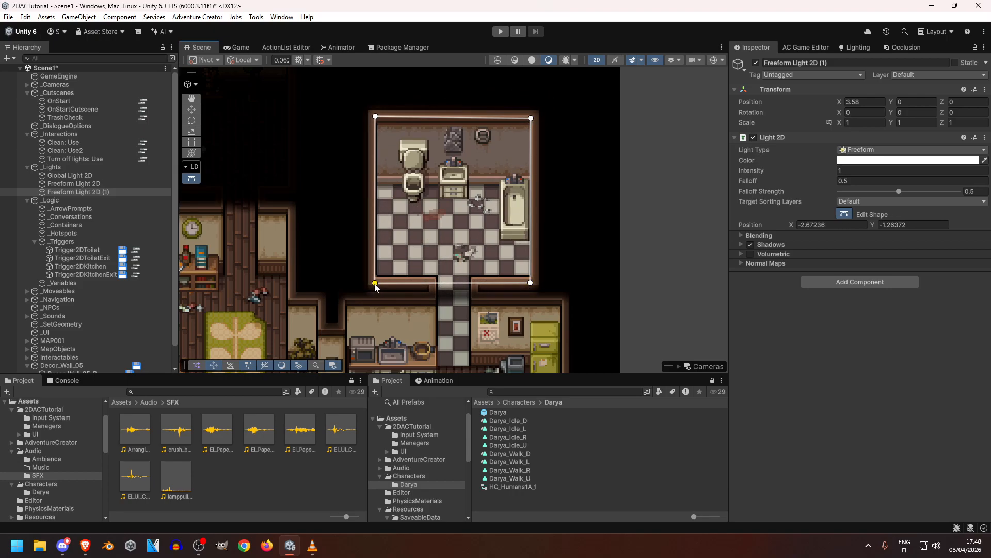
Step: Add and adjust shape points along the bathroom's lower edge so the light's outline follows the doorway
mouse_move(456, 284)
left_mouse_down()
mouse_move(438, 289)
mouse_move(468, 291)
left_mouse_up()
left_click(439, 290)
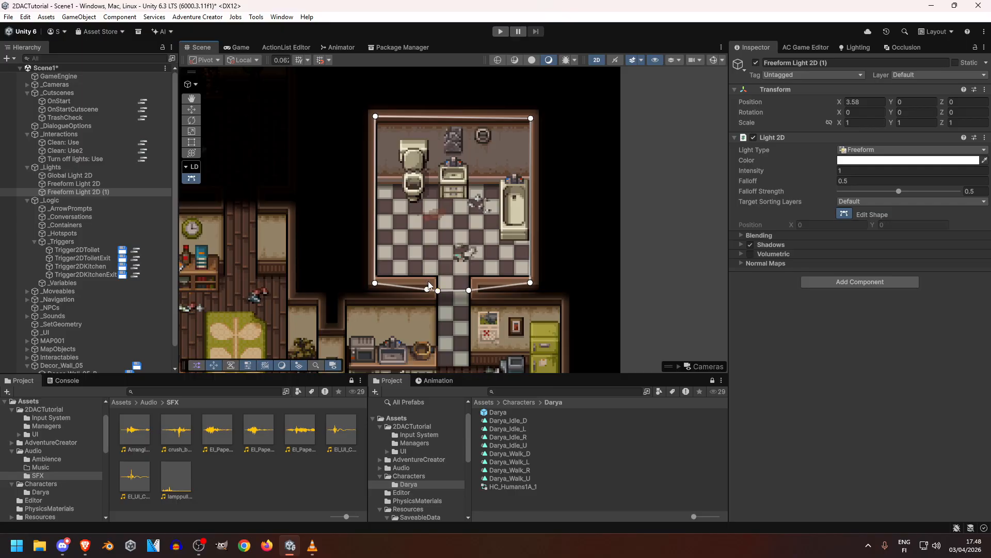
left_click(422, 287)
left_click_drag(423, 289, 427, 285)
left_click_drag(509, 291, 475, 284)
scroll(459, 155, "up", 2)
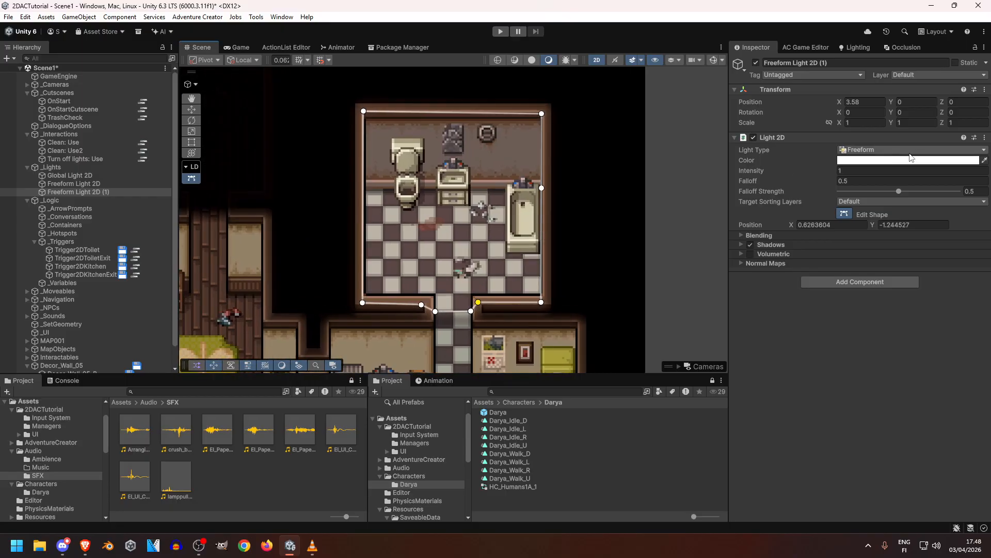
Step: Tint the bathroom light a very pale warm yellow
left_click(911, 159)
left_click(964, 208)
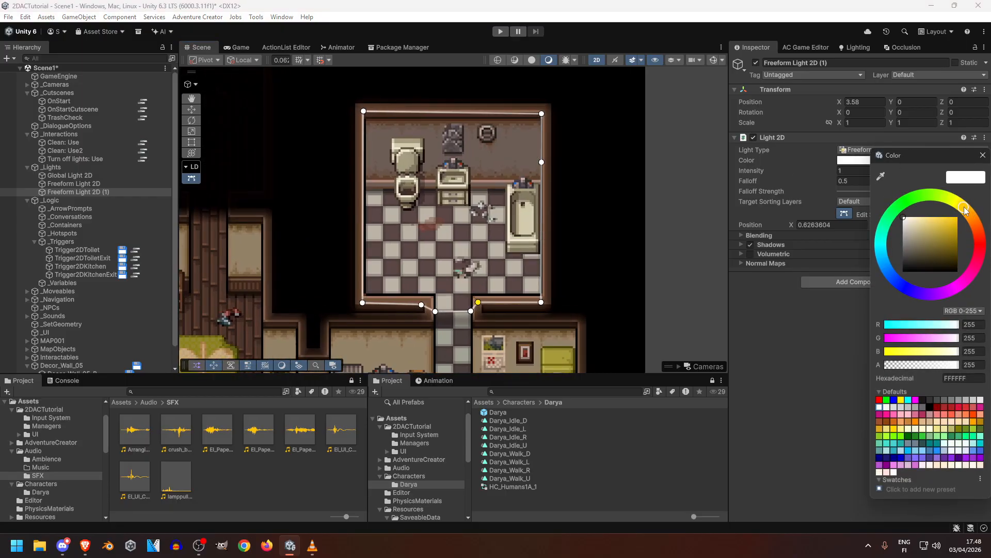
left_click_drag(907, 230, 908, 202)
left_click(983, 155)
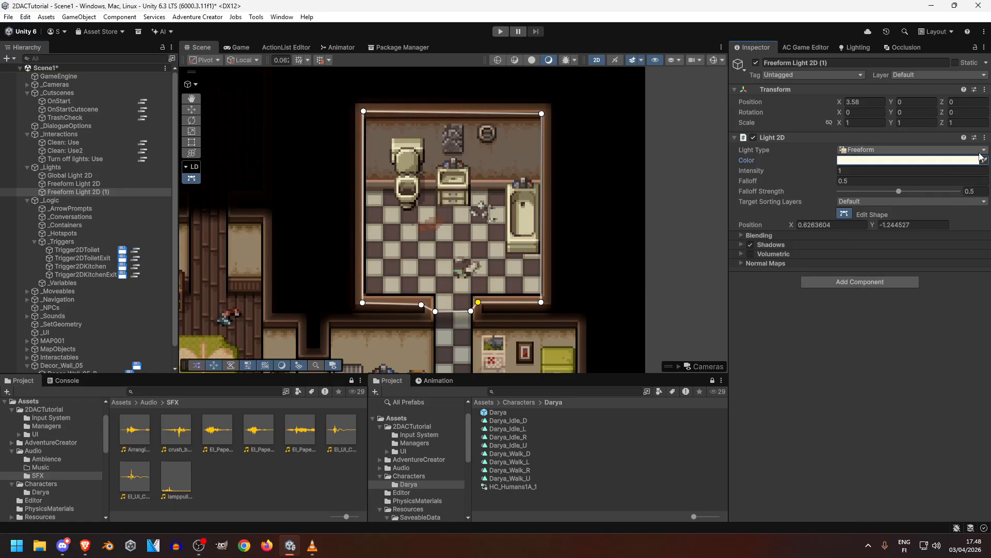
Step: Set the bathroom light's intensity to 0.9 and finish editing its shape
left_click_drag(763, 172, 751, 168)
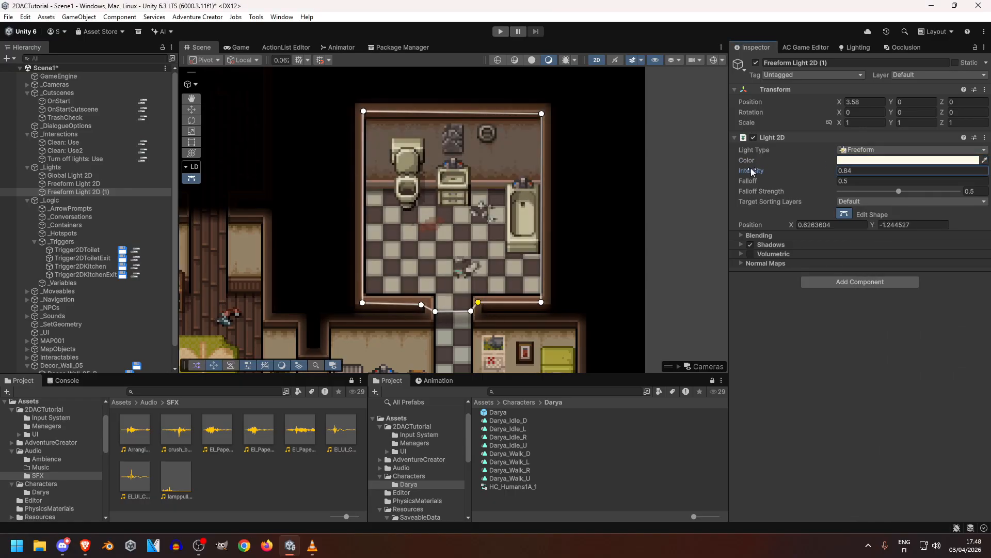
middle_click_drag(531, 280, 574, 202)
scroll(569, 144, "down", 5)
left_click(693, 199)
middle_click_drag(499, 133, 534, 222)
key("w")
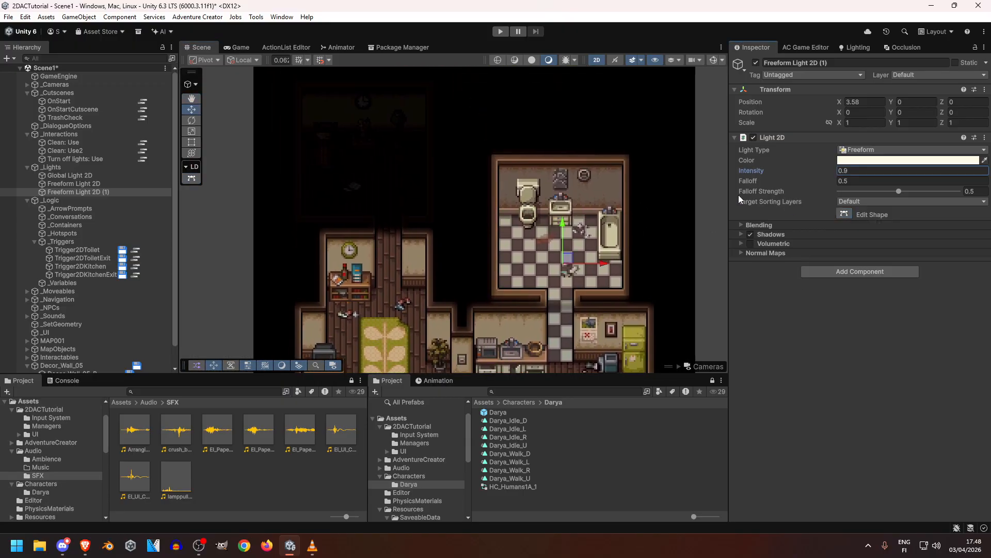
Step: Add a 2D spot light to the _Lights group for the dark bedroom
scroll(420, 203, "up", 6)
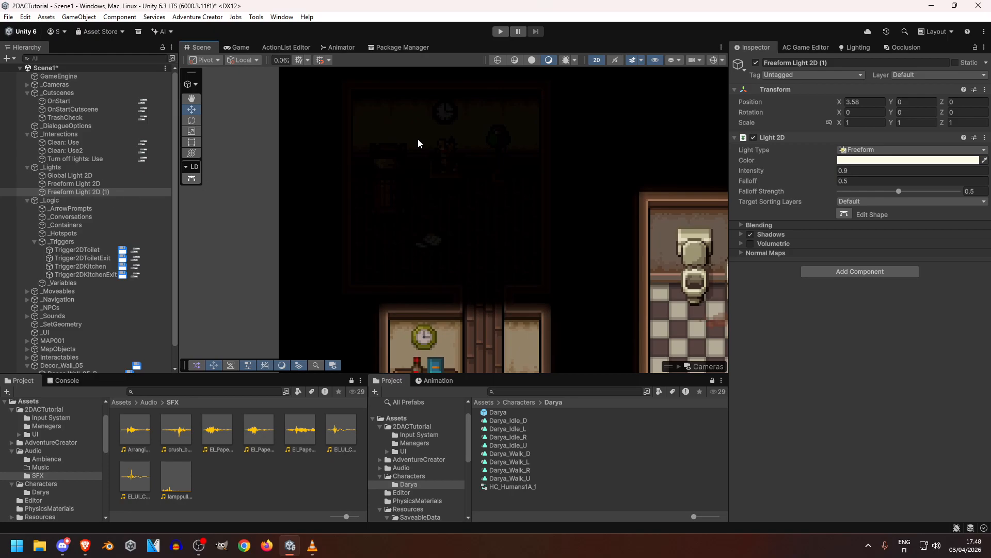
middle_click_drag(418, 137, 417, 159)
right_click(45, 166)
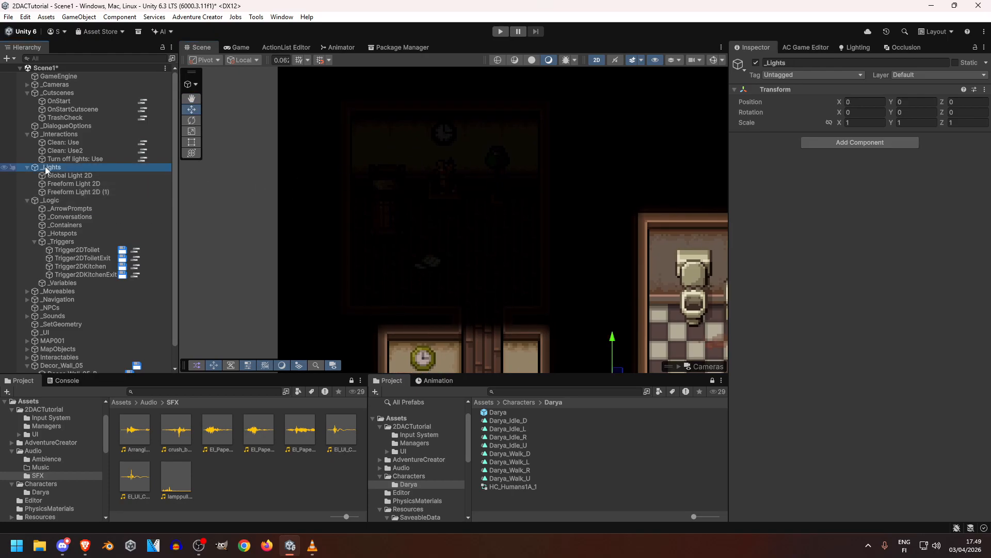
mouse_move(91, 365)
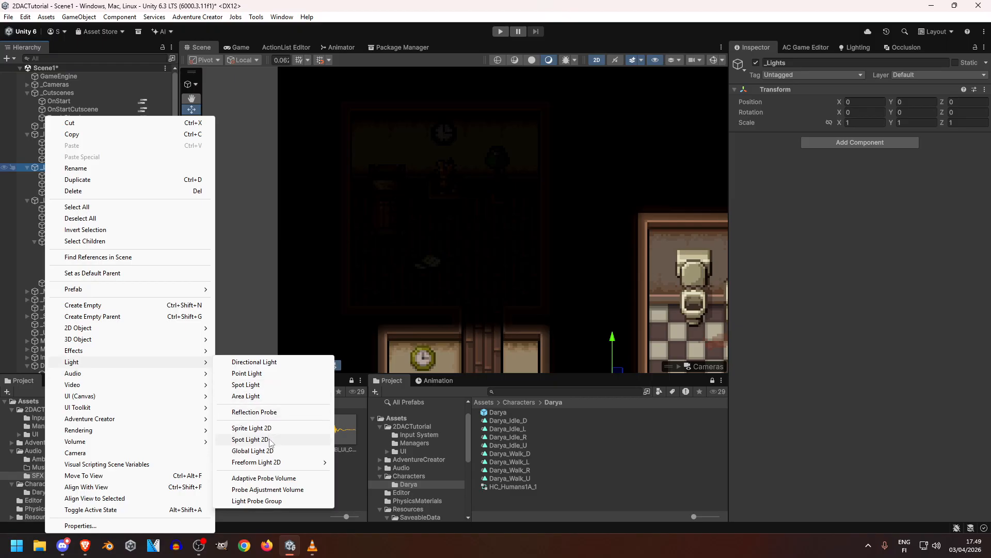
left_click(250, 440)
Step: Move the spot light onto the bedroom's green floor lamp at about X -3.13, Y 5.27
middle_click_drag(538, 301, 452, 190)
middle_click_drag(523, 253, 538, 309)
left_click_drag(545, 298, 539, 78)
key("ctrl+z")
middle_click_drag(498, 113, 555, 205)
left_click_drag(636, 211, 523, 215)
left_click_drag(481, 167, 488, 188)
key("ctrl+z")
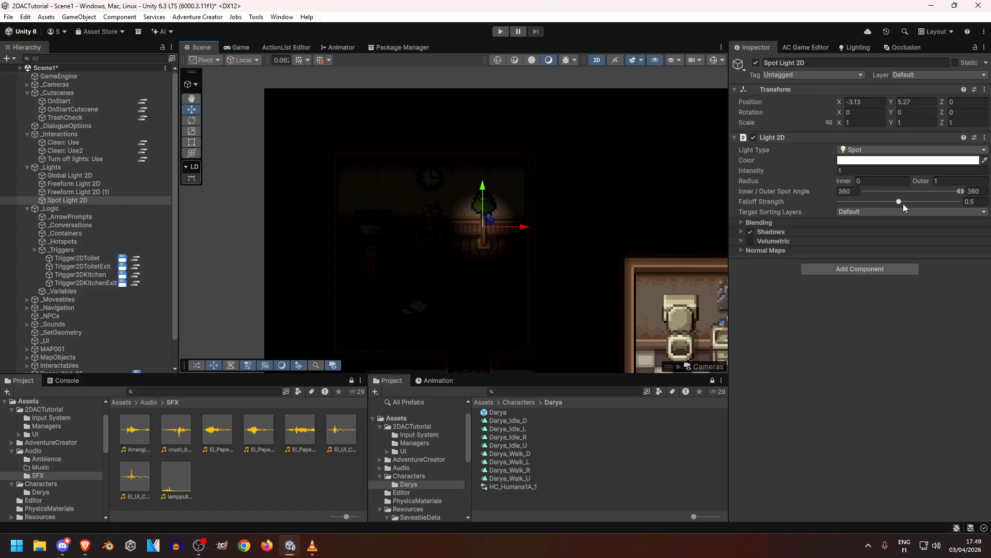
Step: Set the spot light's outer radius to 5.26 and shift it to about X -3.27, Y 4.84
middle_click_drag(642, 246, 573, 212)
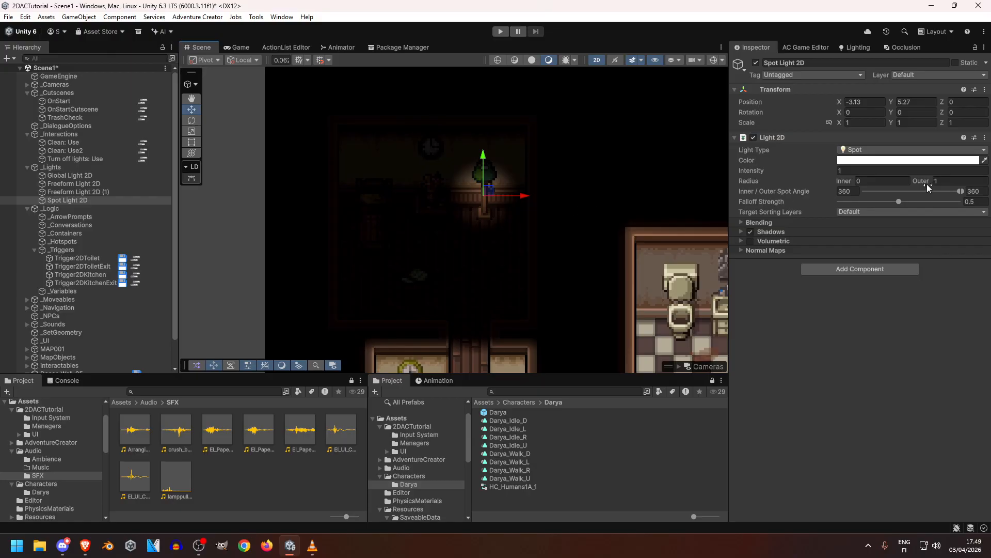
left_click_drag(933, 182, 16, 185)
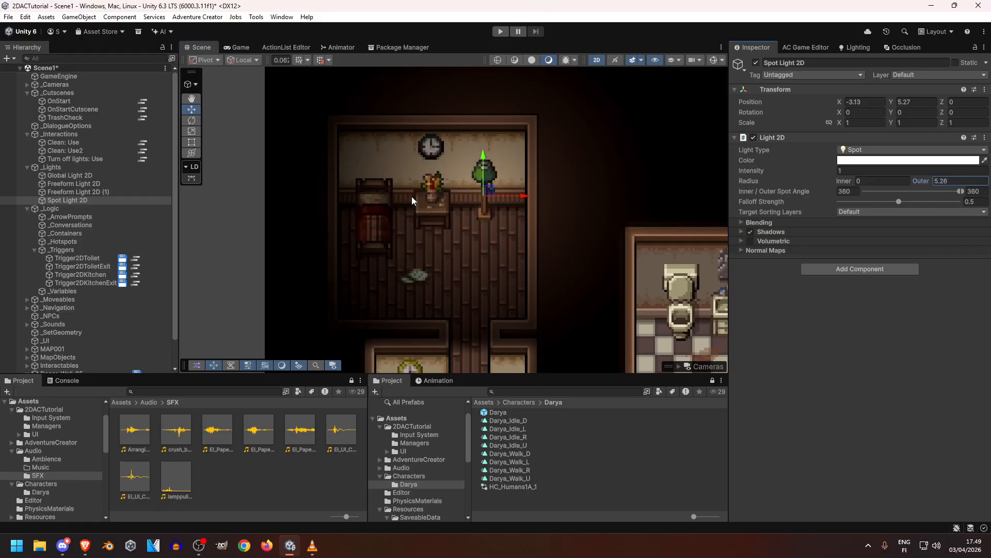
left_click(511, 209)
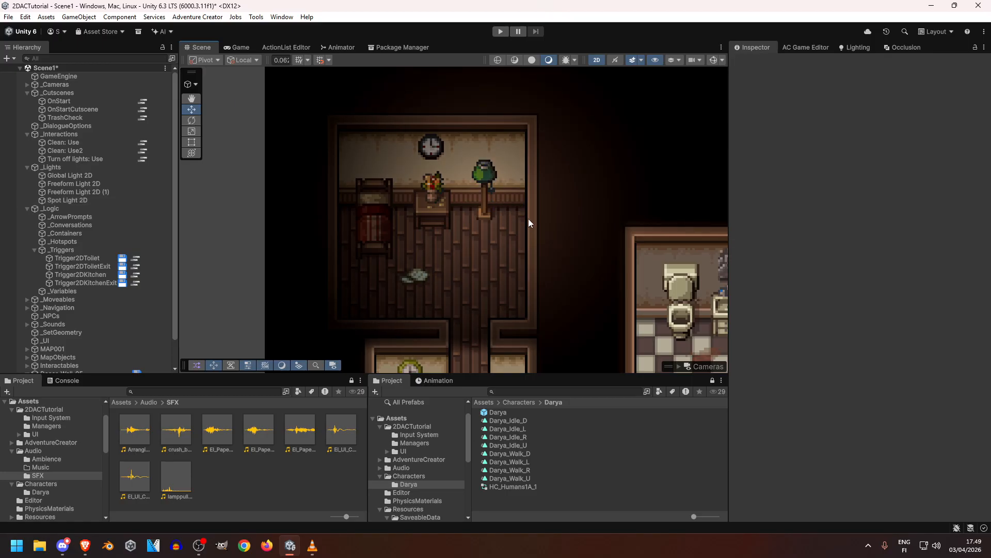
left_click(523, 214)
left_click_drag(525, 215, 525, 216)
middle_click_drag(502, 222, 450, 204)
scroll(449, 204, "down", 6)
Step: Tint the spot light a warm pale orange, about hex FFE3B6
left_click(887, 160)
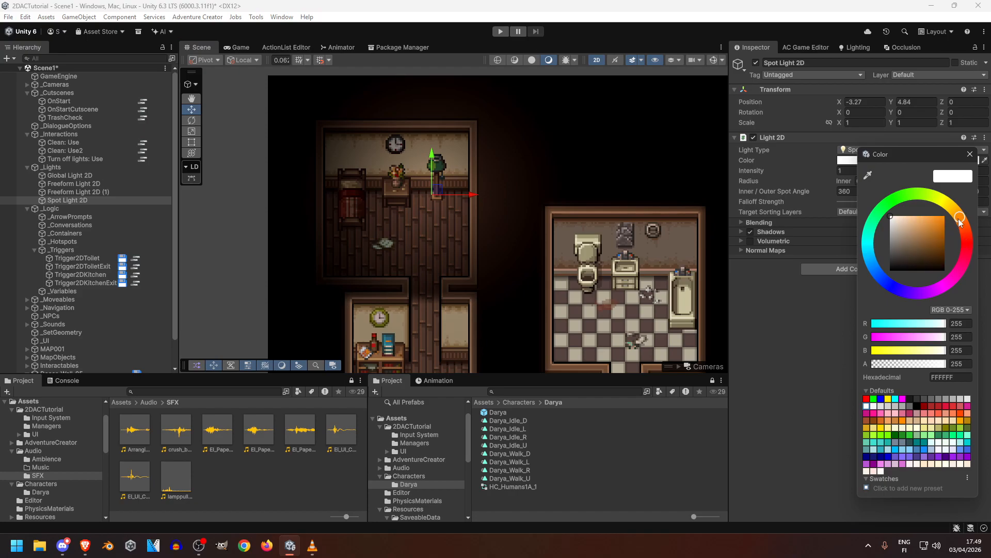
left_click_drag(903, 224, 905, 208)
left_click_drag(962, 221, 907, 216)
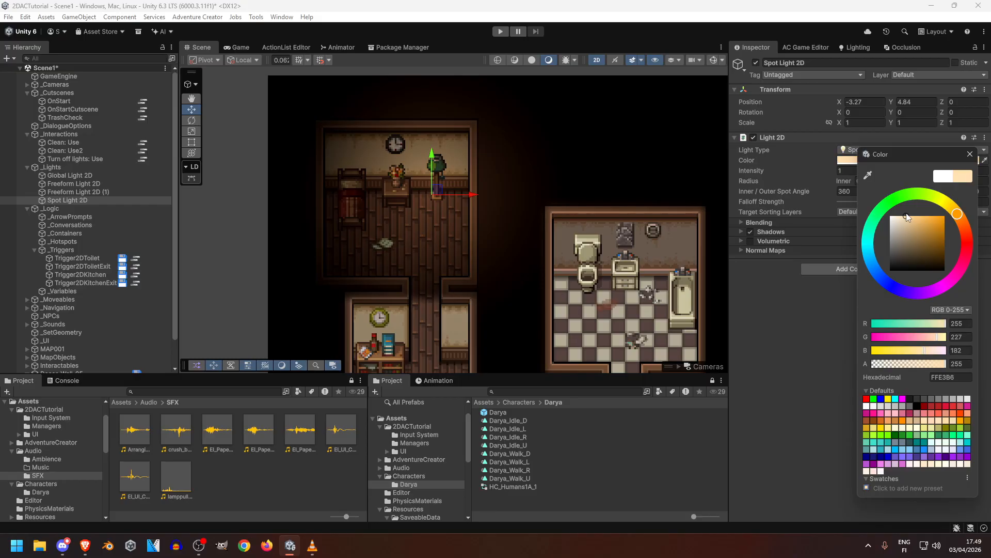
left_click(971, 155)
Step: Check the spot light's spread around the bedroom and delete it from the _Lights group
scroll(423, 240, "down", 2)
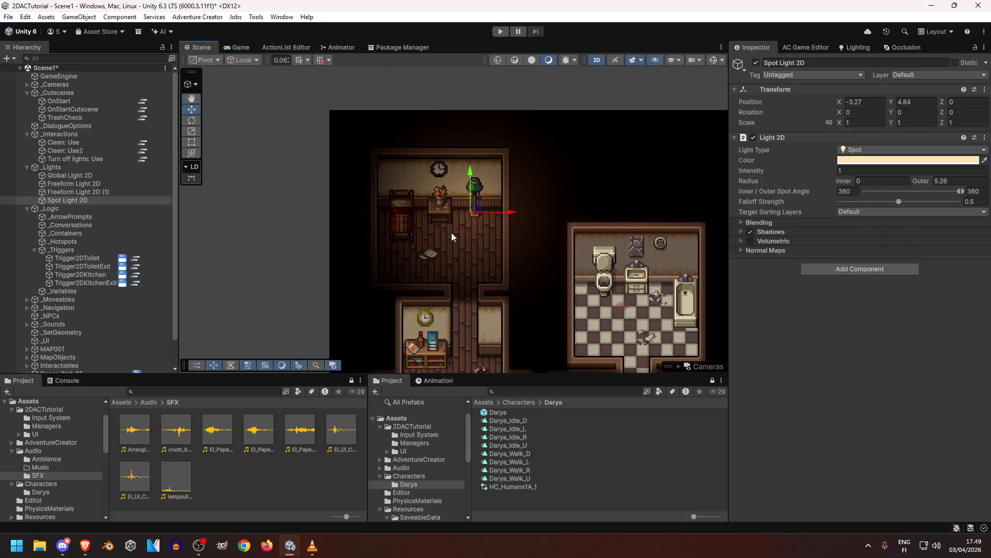
scroll(497, 279, "up", 2)
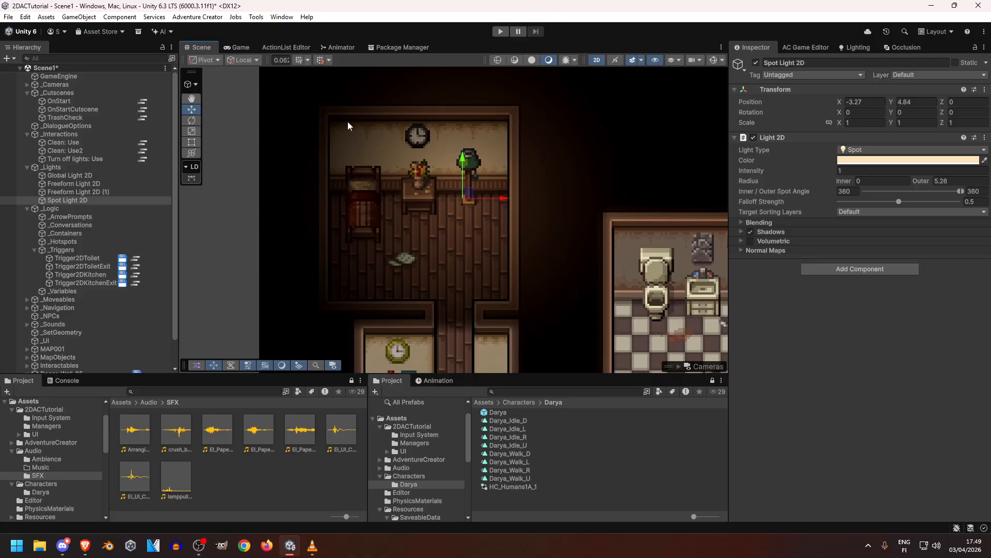
middle_click_drag(494, 154, 429, 82)
middle_click_drag(486, 283, 481, 223)
middle_click_drag(480, 131, 478, 170)
scroll(480, 178, "up", 5)
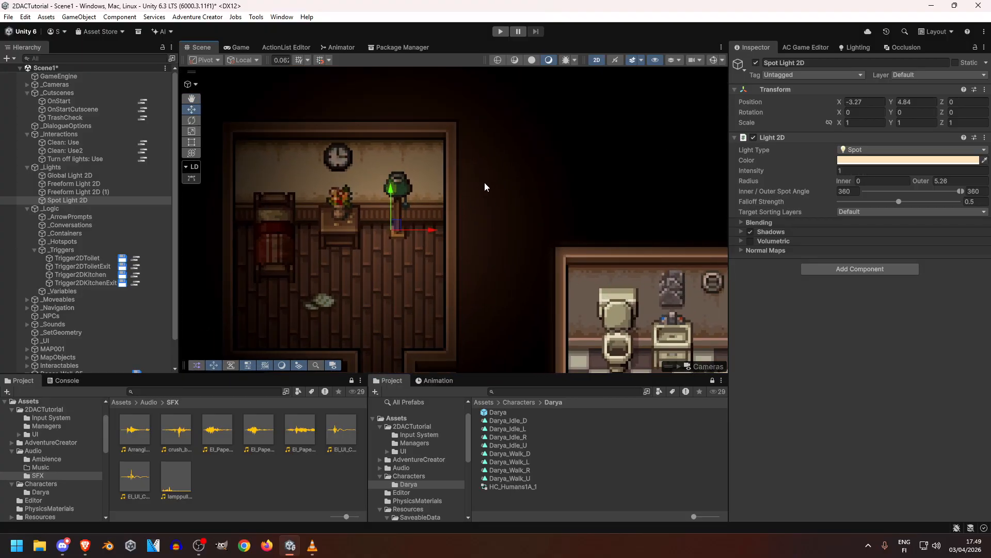
middle_click_drag(463, 225, 529, 202)
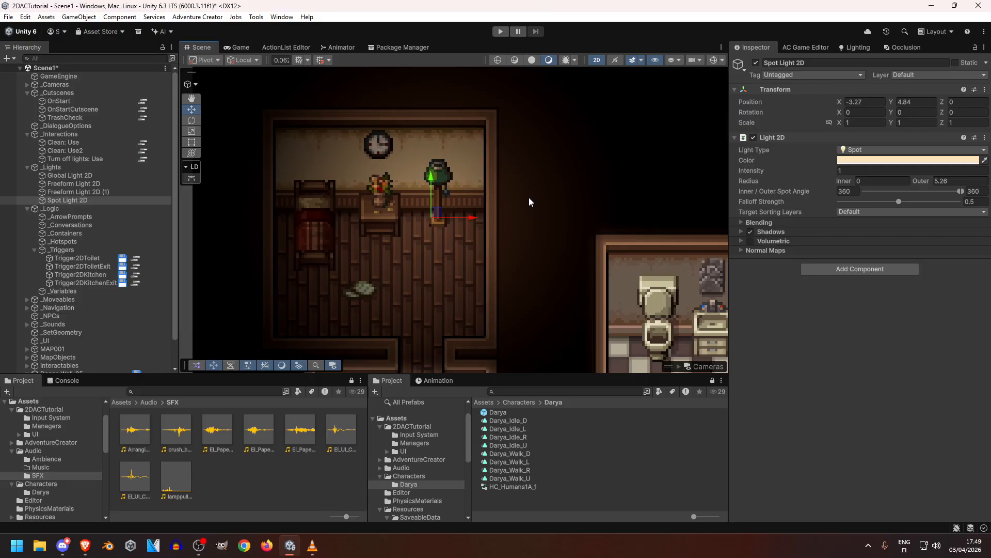
left_click(84, 200)
key("Delete")
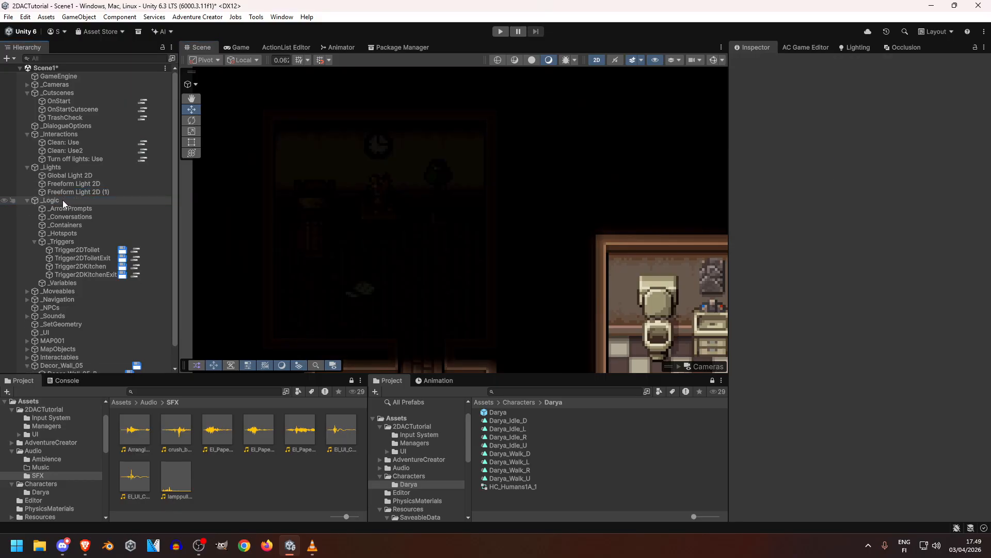
Step: Add a square Freeform Light 2D to the _Lights group and place it beside the bedroom's floor lamp at about X -2.51, Y 6.48
left_click(51, 168)
right_click(51, 168)
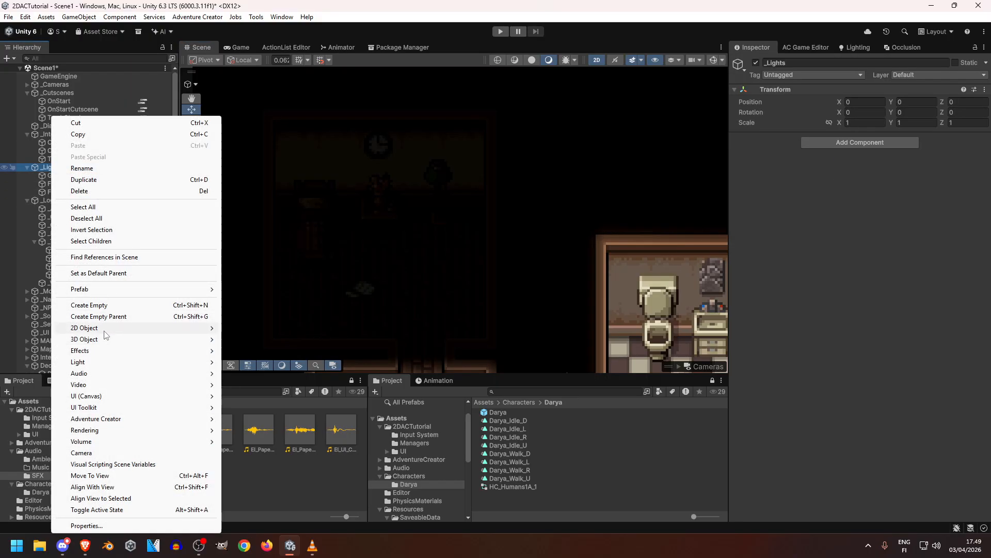
mouse_move(88, 361)
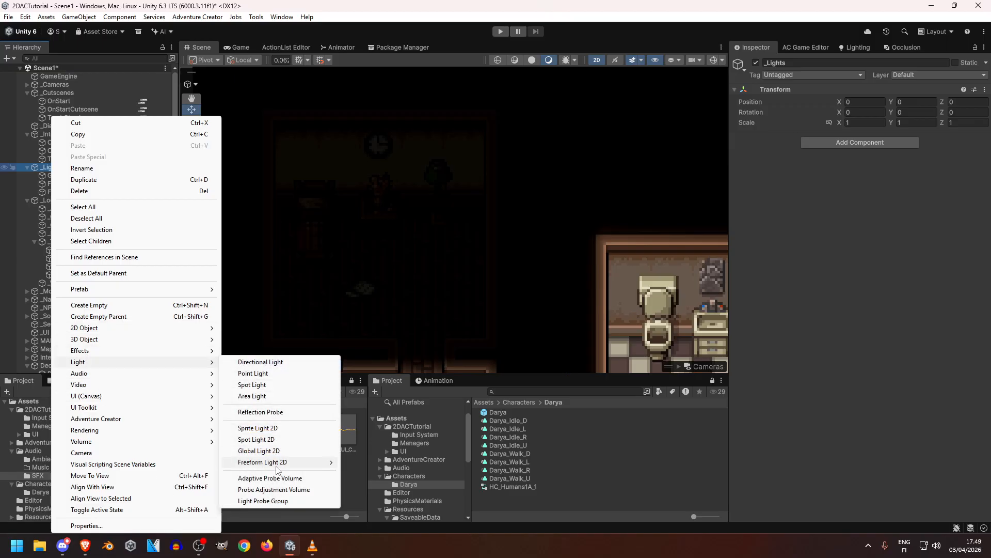
mouse_move(278, 462)
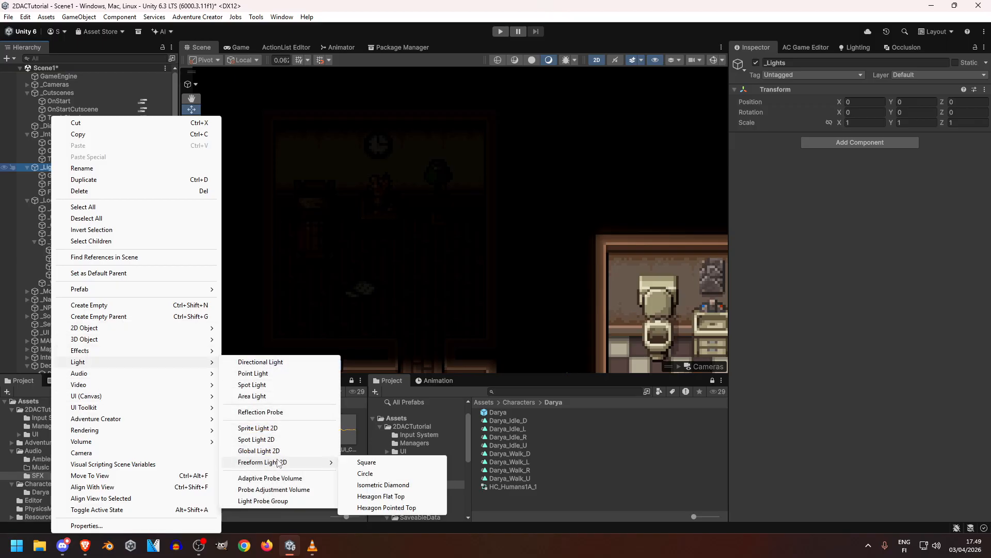
left_click(378, 474)
middle_click_drag(490, 309, 452, 207)
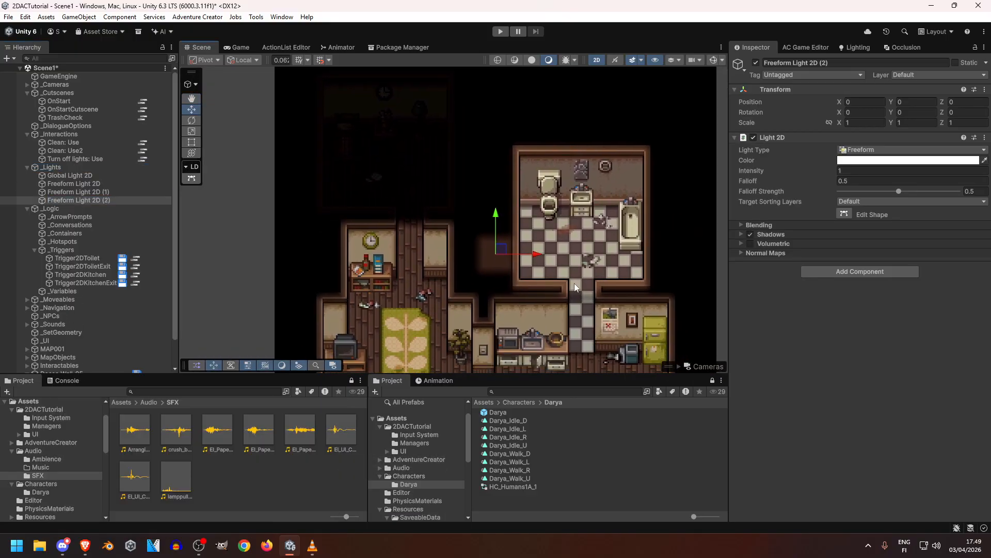
left_click_drag(528, 253, 450, 219)
middle_click_drag(450, 219, 439, 293)
left_click_drag(439, 293, 437, 133)
left_click_drag(478, 180, 484, 176)
scroll(465, 207, "up", 3)
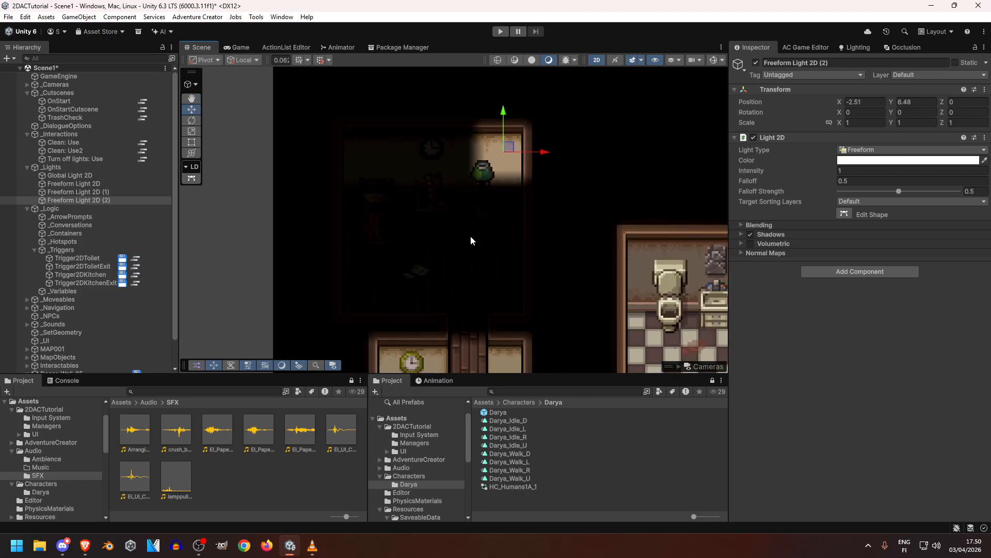
Step: Stretch the new light's shape out to the corners of the bedroom so that it covers the whole room
left_click(845, 214)
left_click_drag(487, 174, 344, 318)
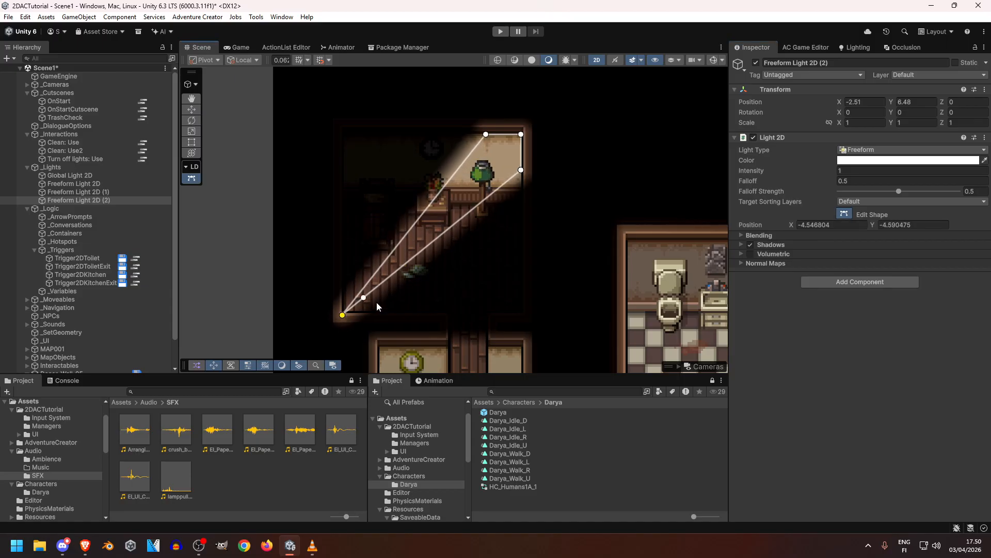
left_click_drag(522, 173, 524, 320)
left_click_drag(486, 135, 346, 135)
middle_click_drag(413, 240, 448, 212)
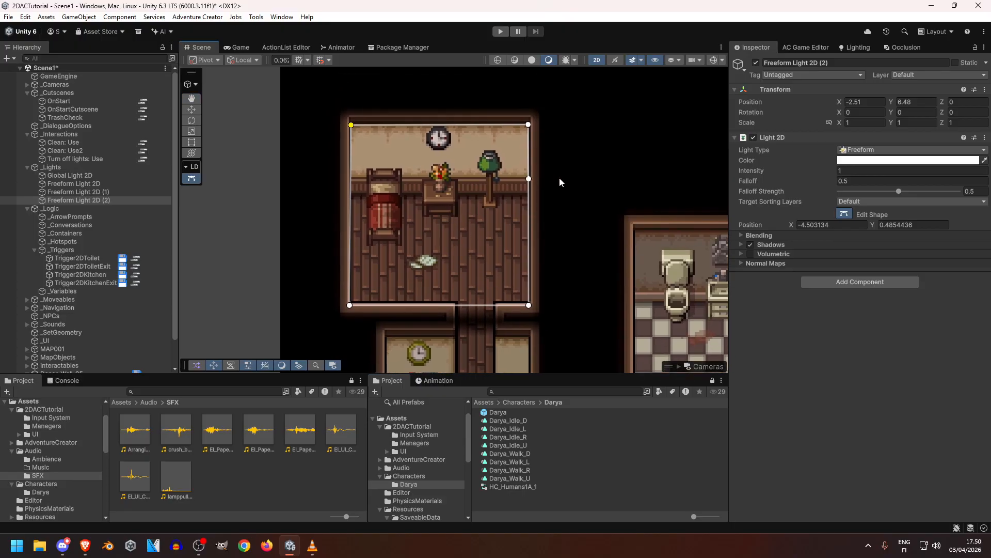
Step: Cut off the light shape's lower-left corner with extra points and pull its left edge in toward the bed
left_click_drag(347, 309, 396, 261)
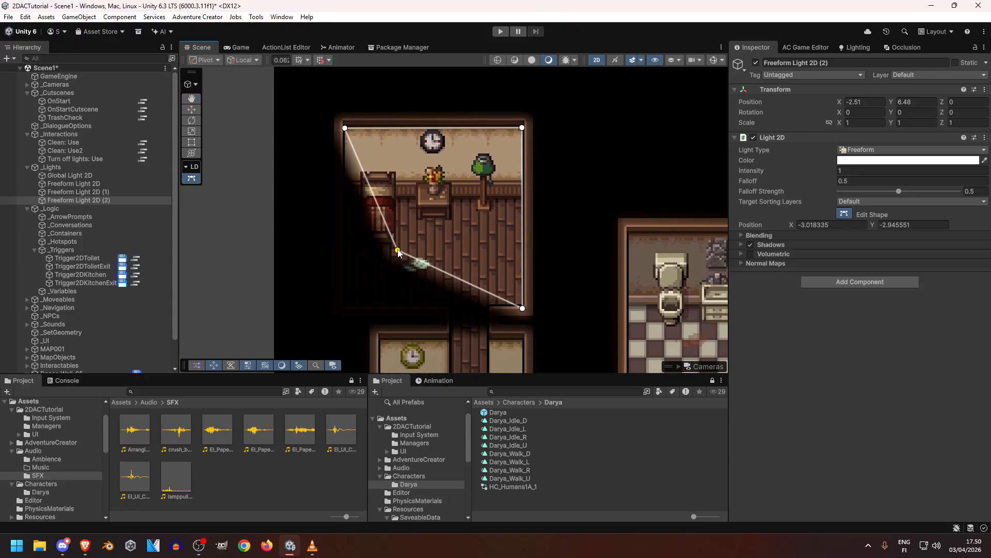
left_click_drag(447, 282, 432, 307)
left_click_drag(381, 230, 345, 228)
left_click_drag(398, 261, 379, 276)
left_click_drag(345, 228, 362, 196)
left_click_drag(345, 129, 367, 129)
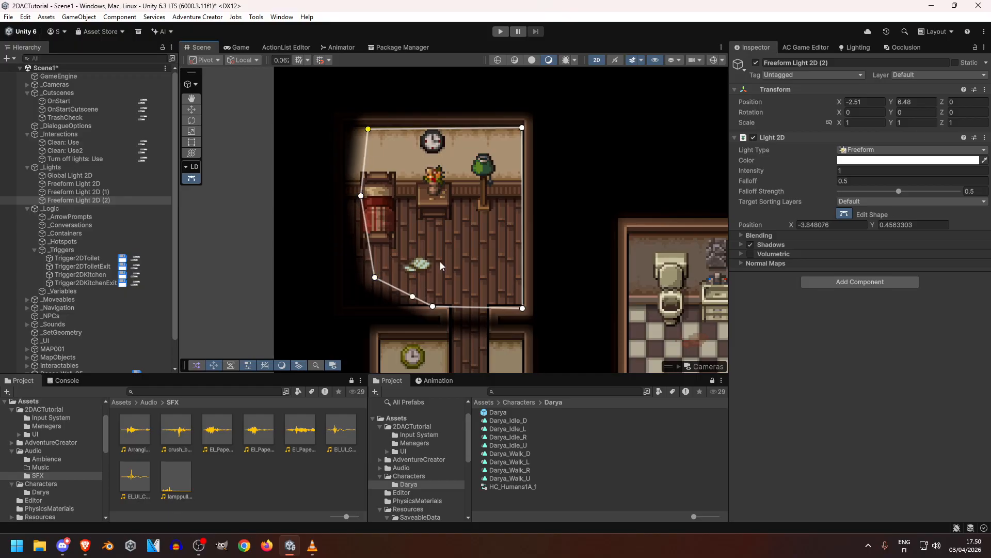
Step: Refine the light shape's lower edge and round its lower-left side with extra points into a smooth curve
left_click_drag(435, 309, 437, 305)
left_click_drag(376, 279, 377, 269)
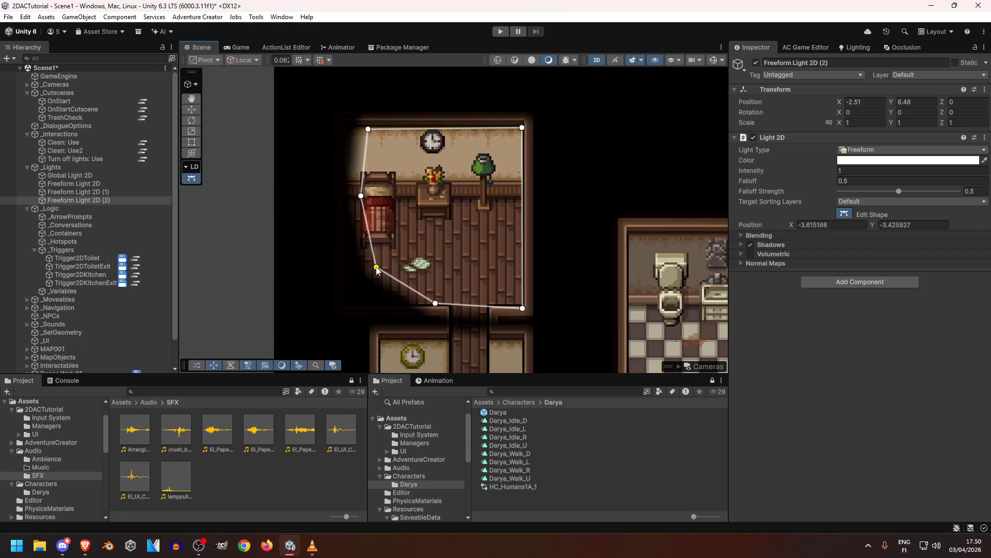
left_click_drag(520, 317, 515, 308)
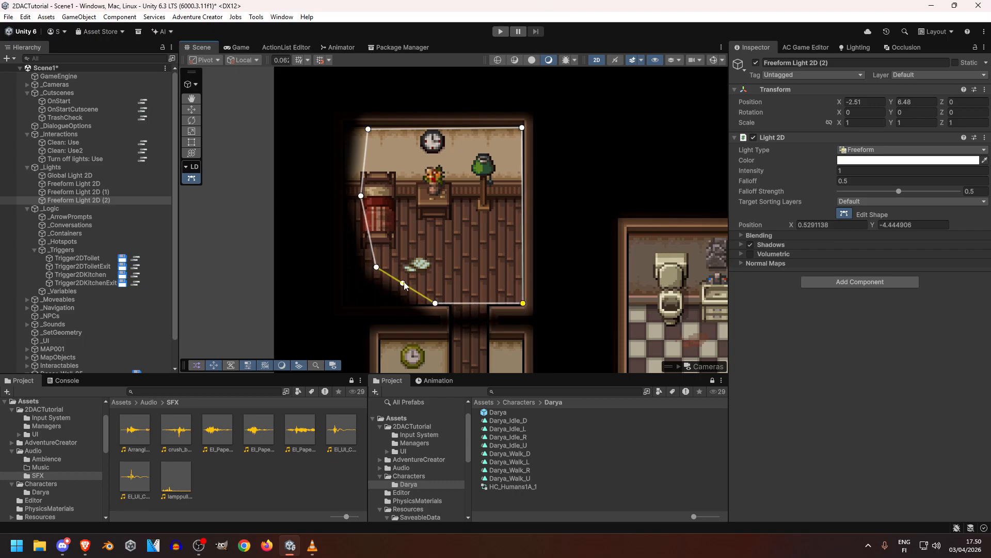
left_click_drag(404, 283, 399, 291)
left_click_drag(371, 239, 363, 240)
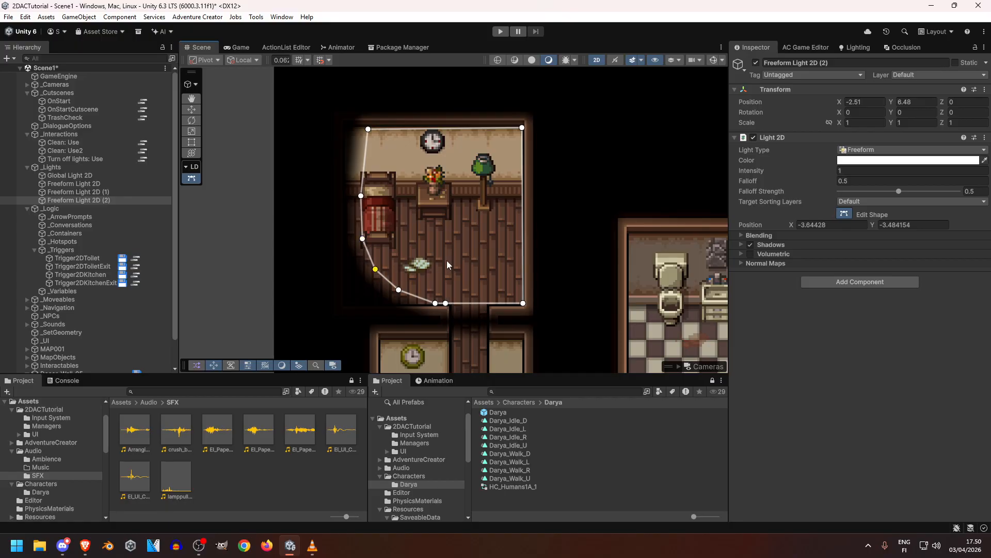
Step: Set the bedroom light's falloff to 0.86 and intensity to 0.88, and tint it warm orange, hex FFCA94
middle_click_drag(440, 238, 446, 188)
mouse_move(758, 183)
left_mouse_down()
mouse_move(770, 185)
mouse_move(759, 175)
left_mouse_up()
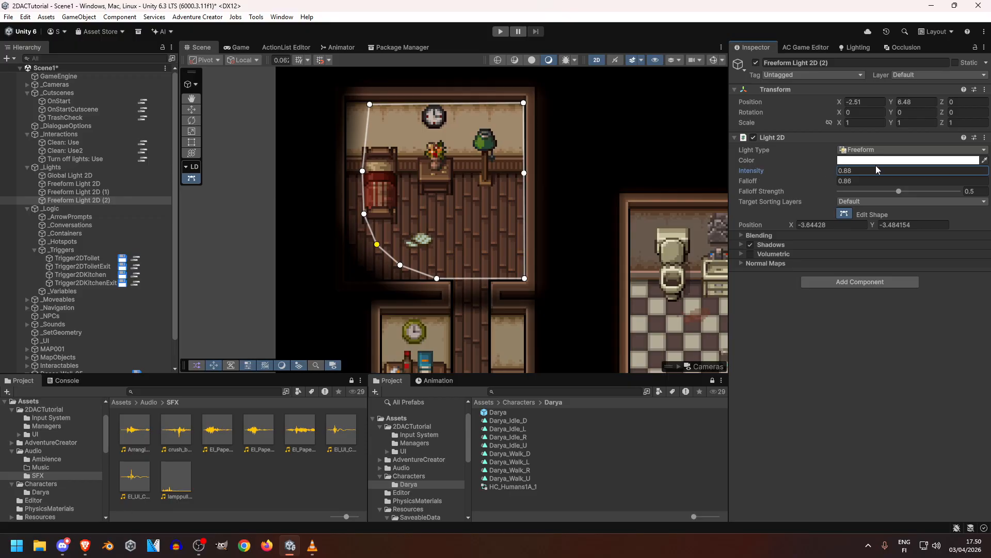
left_click(877, 161)
left_click_drag(927, 223, 928, 217)
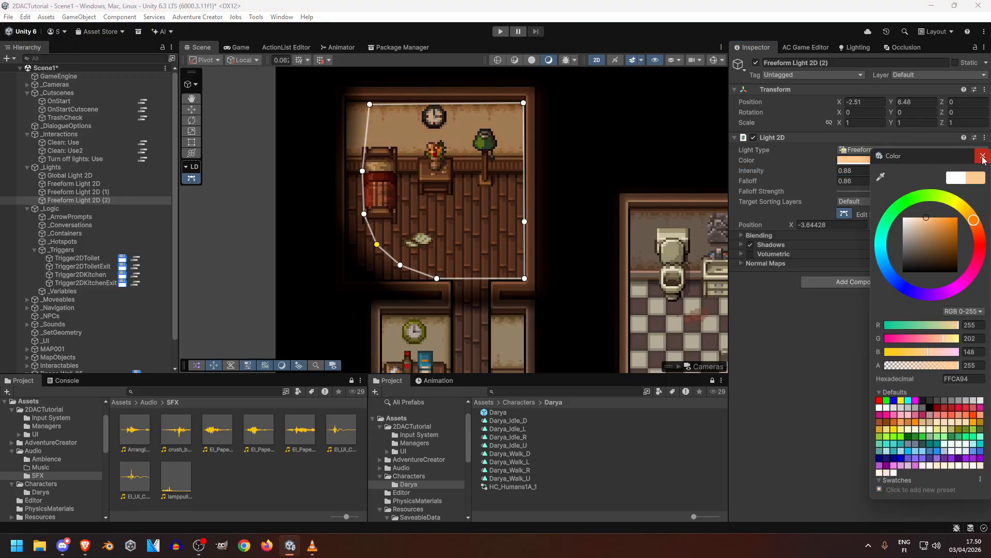
left_click(983, 157)
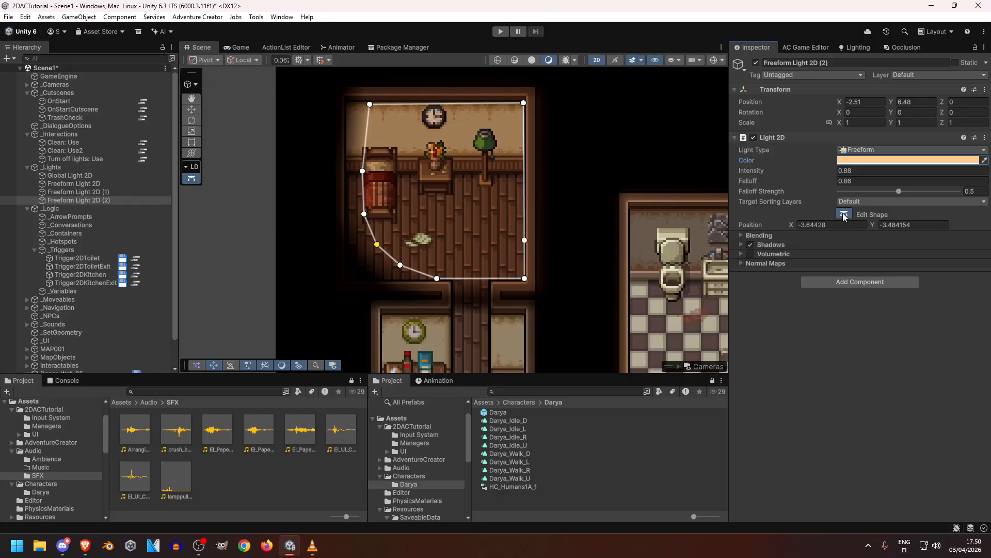
Step: Add a Light switch component to Freeform Light 2D (1) and (2) with Enable On Start turned on
middle_click_drag(361, 309, 380, 212)
scroll(299, 253, "down", 3)
left_click(299, 253)
middle_click_drag(516, 272, 482, 258)
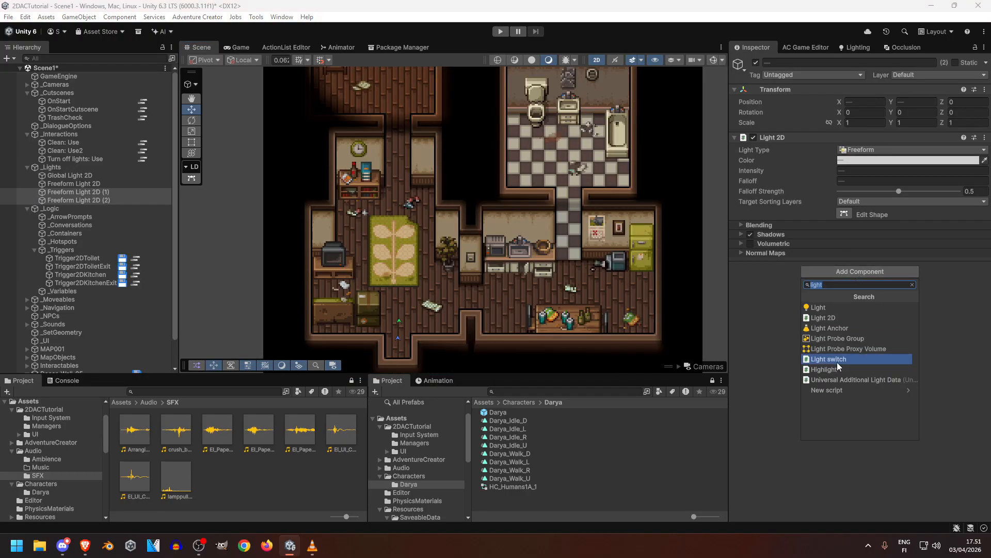
left_click(837, 361)
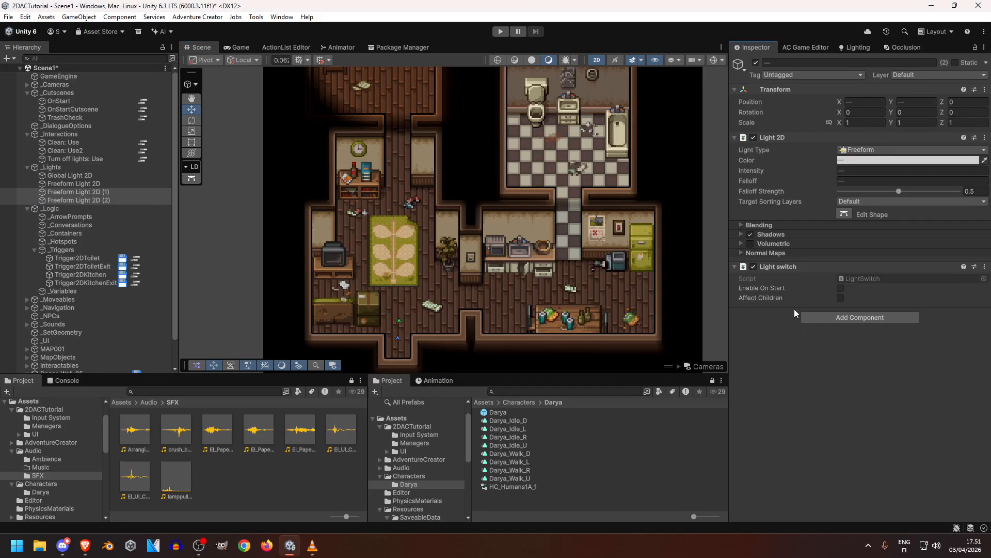
left_click(841, 288)
left_click(642, 272, "shift")
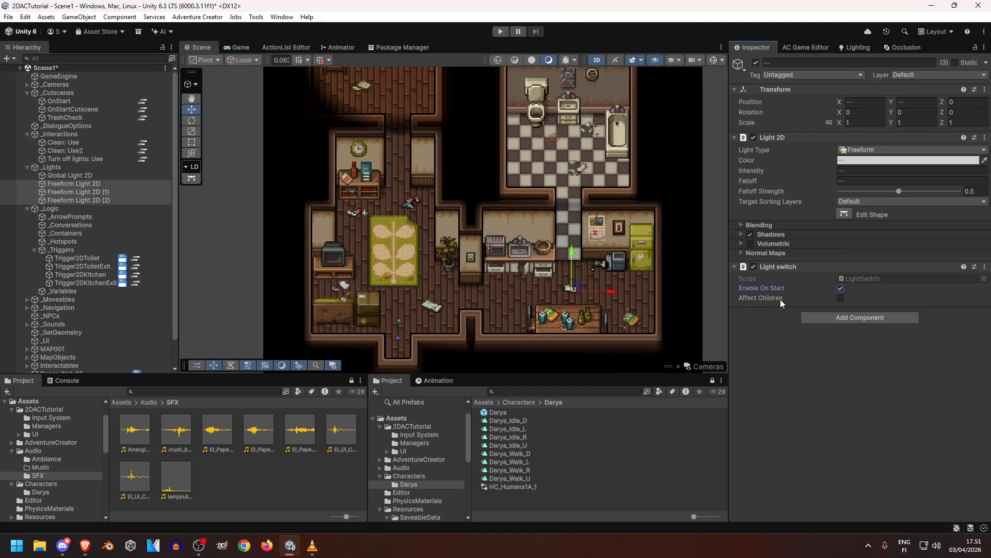
Step: In the wall switch's Turn off lights interaction, add an Object: Send message action after the action setting MainLight to False
scroll(500, 240, "down", 3)
scroll(500, 240, "up", 2)
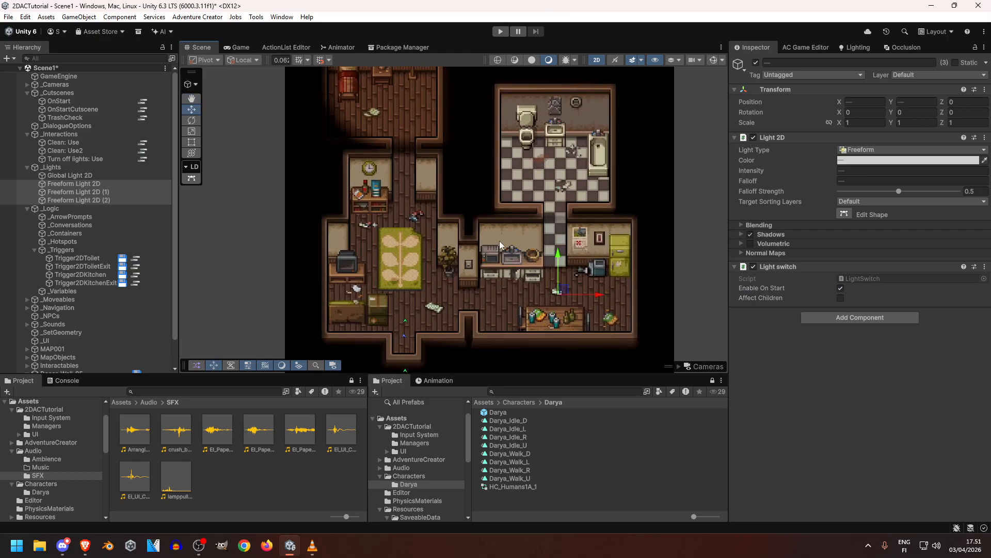
middle_click_drag(511, 229, 483, 231)
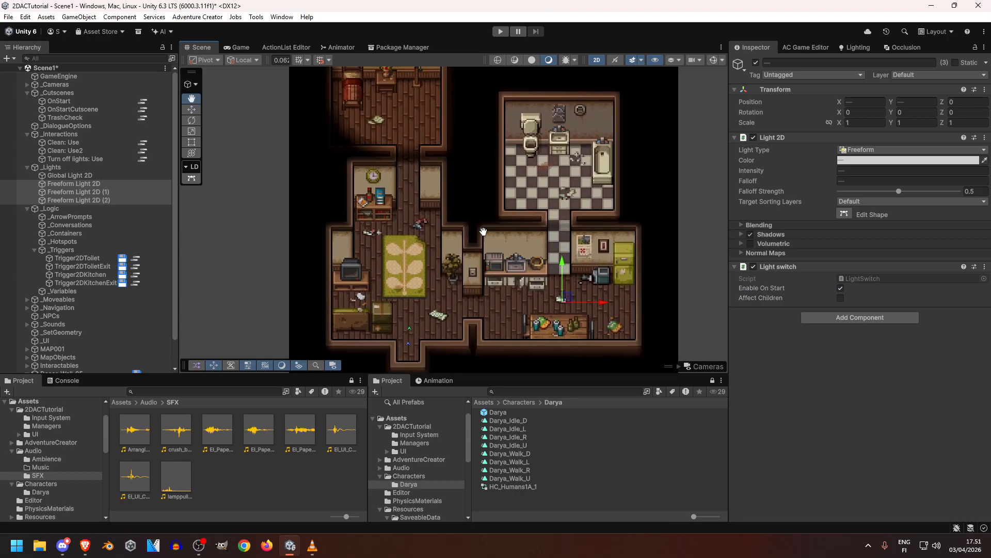
left_click(473, 271)
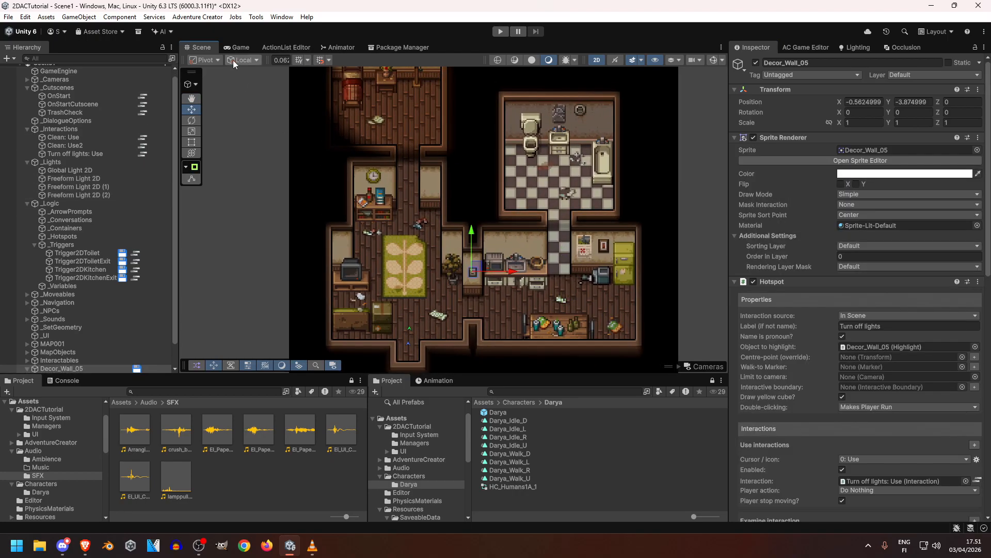
left_click(274, 48)
scroll(495, 174, "down", 3)
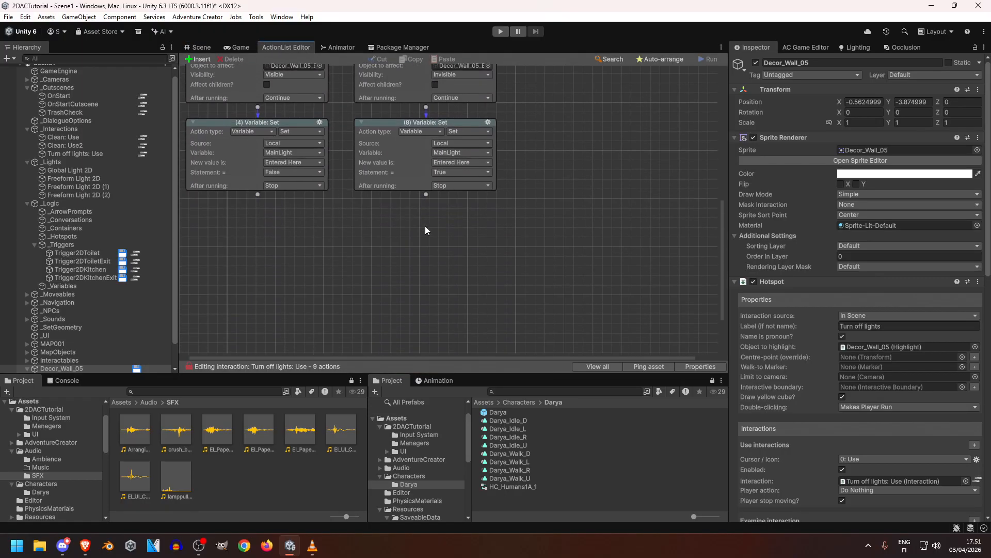
left_click_drag(257, 194, 252, 233)
left_click(252, 235)
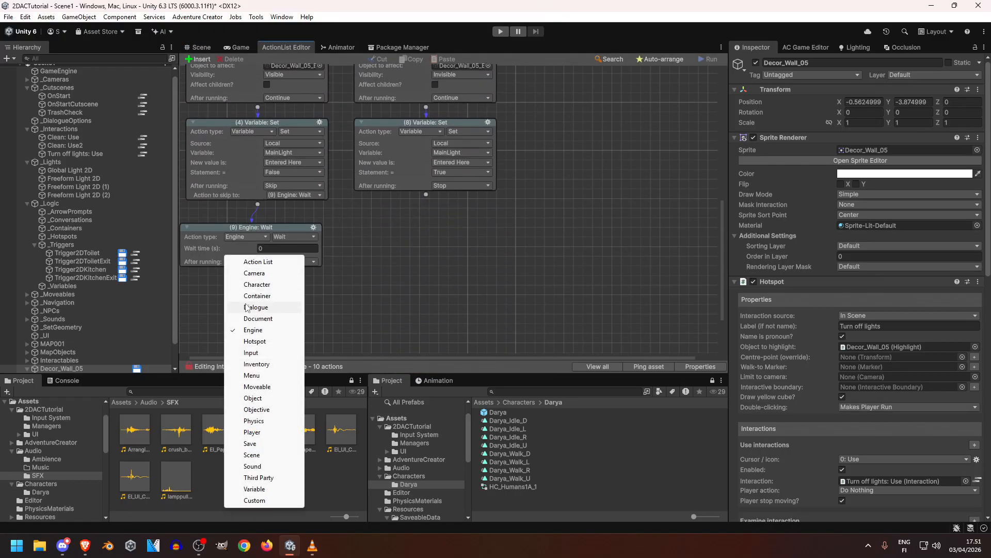
left_click(253, 398)
left_click(291, 237)
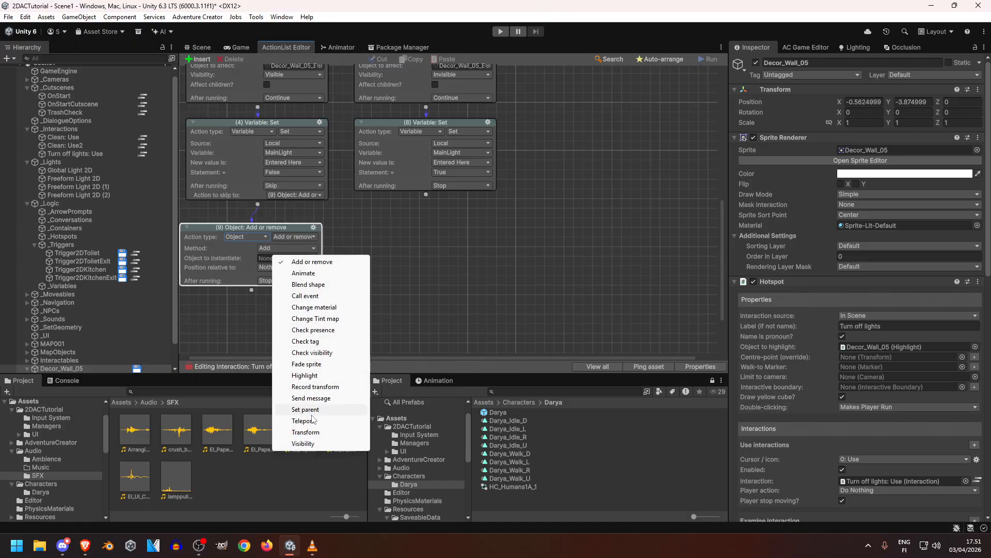
left_click(311, 398)
left_click_drag(262, 232, 271, 225)
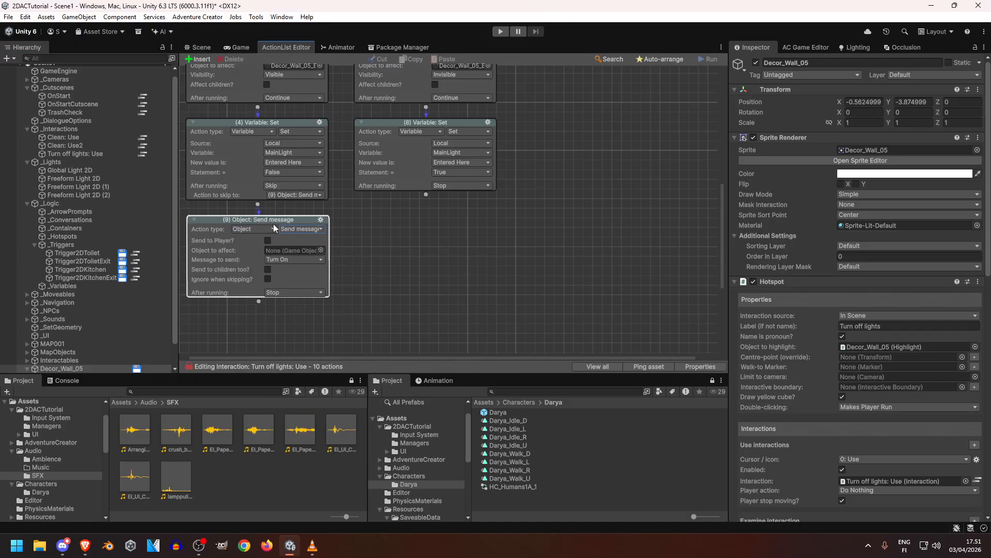
Step: Set the new action's message to Turn Off and assign the main room's Freeform Light 2D as its object to affect
left_click(291, 259)
left_click(289, 292)
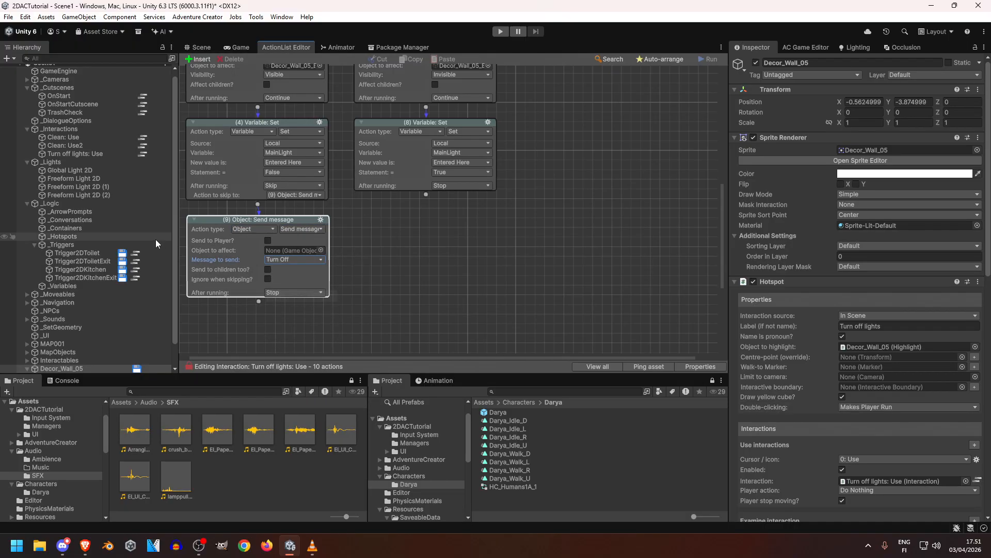
left_click(92, 178)
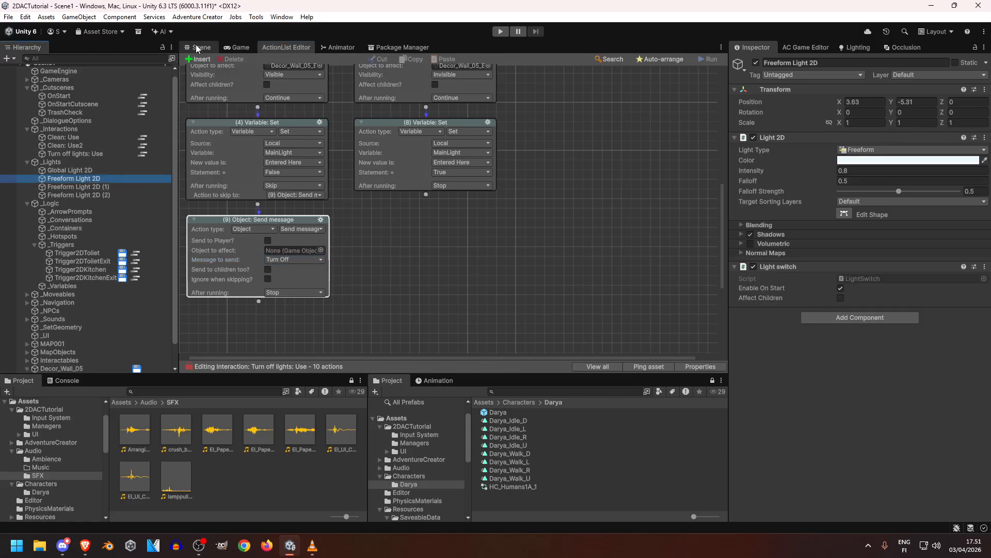
left_click(198, 47)
left_click(714, 59)
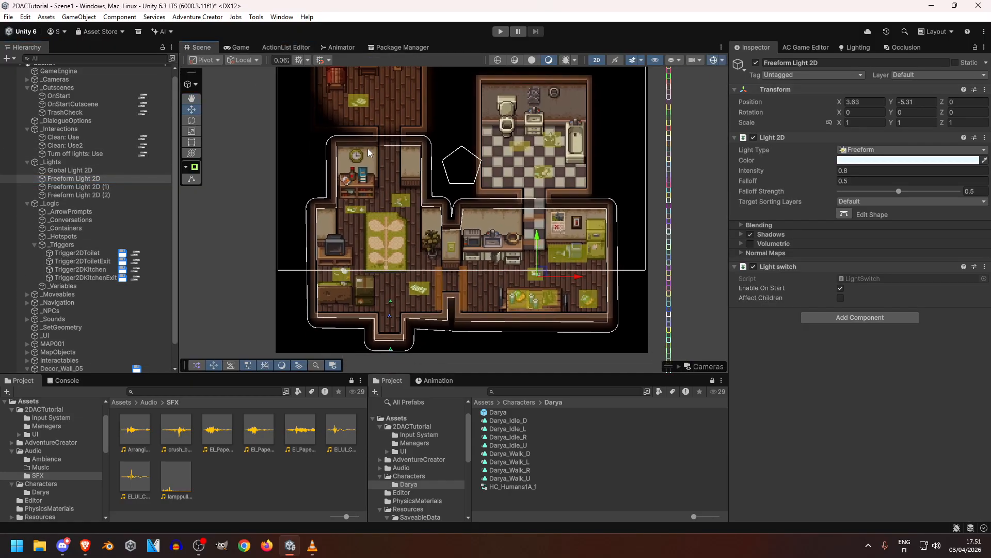
left_click(296, 47)
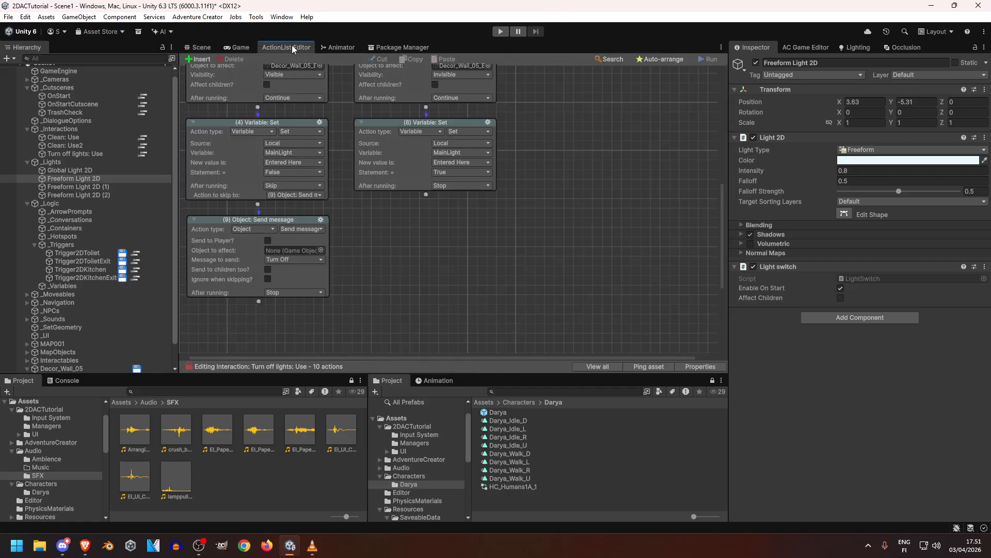
left_click_drag(298, 253, 296, 251)
Step: Copy the Send message action below the action setting MainLight to True, link it there and set its message to Turn On
left_click(321, 219)
left_click(351, 237)
right_click(386, 219)
left_click(435, 237)
scroll(435, 210, "up", 1)
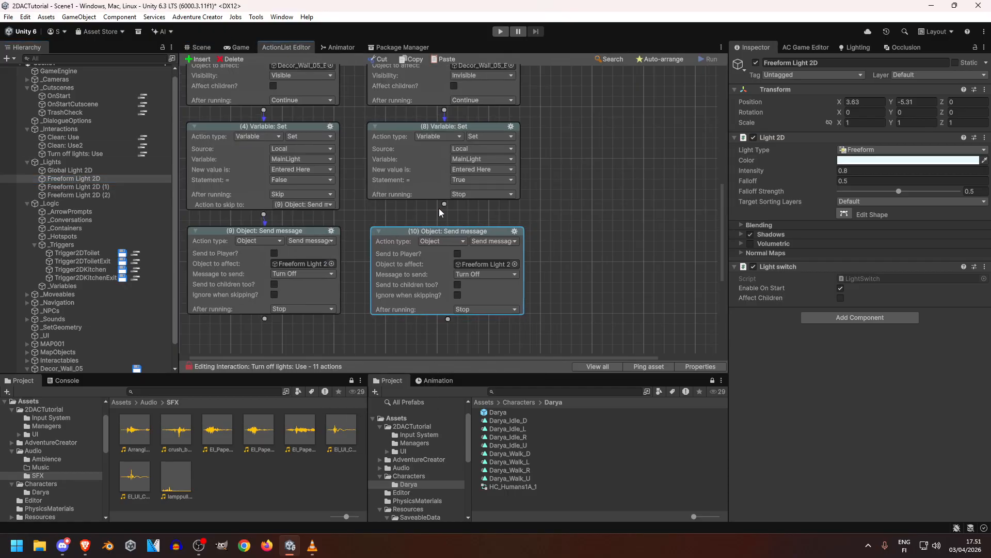
left_click(467, 274)
left_click(487, 290)
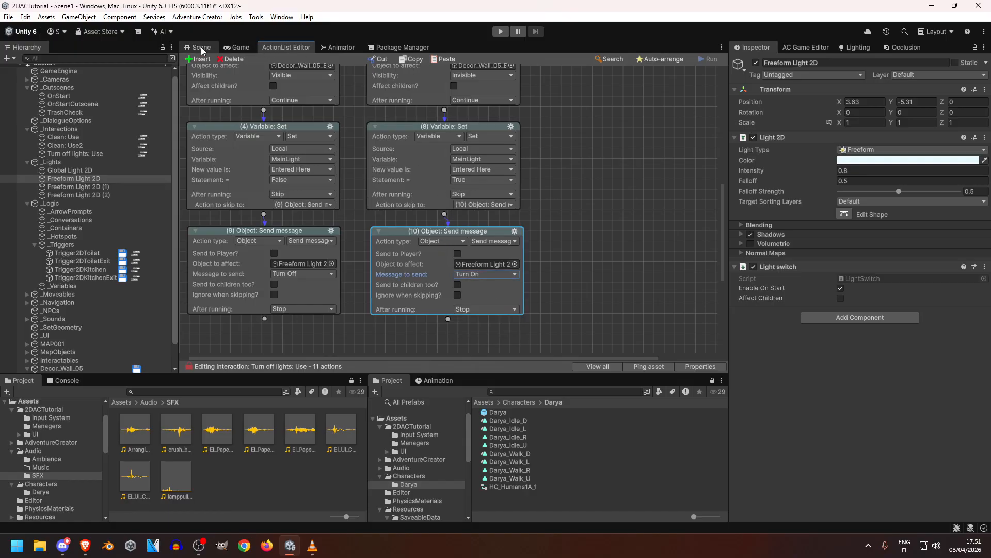
Step: Play the scene and test the wall switch by toggling the main room's lights repeatedly
left_click(198, 47)
left_click(499, 32)
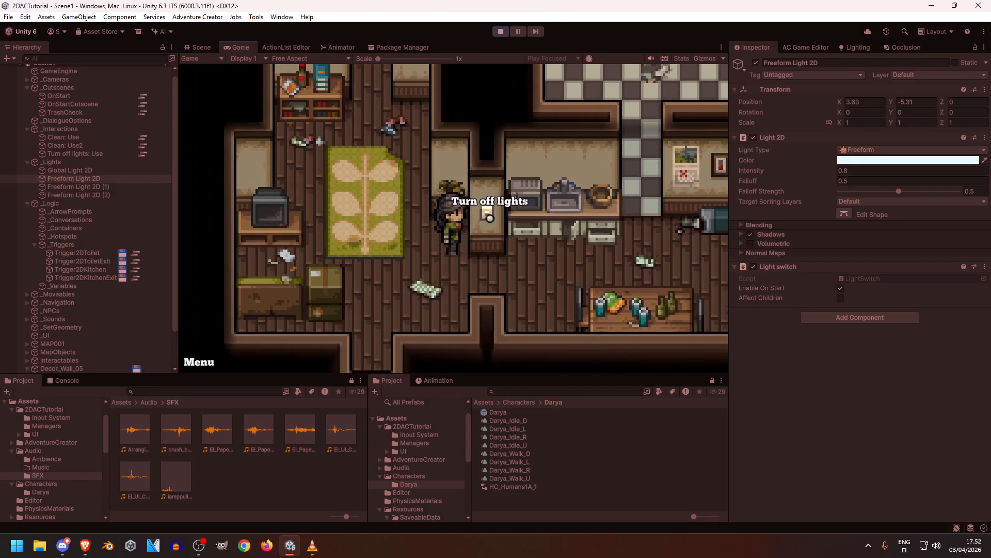
left_click(490, 218)
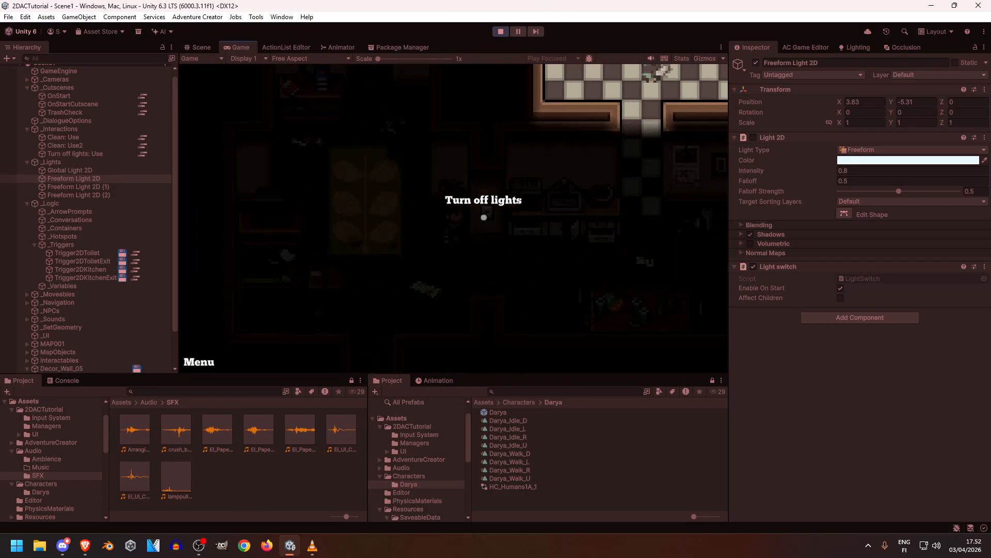
left_click(494, 212)
left_click(494, 211)
left_click(493, 212)
left_click(494, 212)
left_click(494, 212)
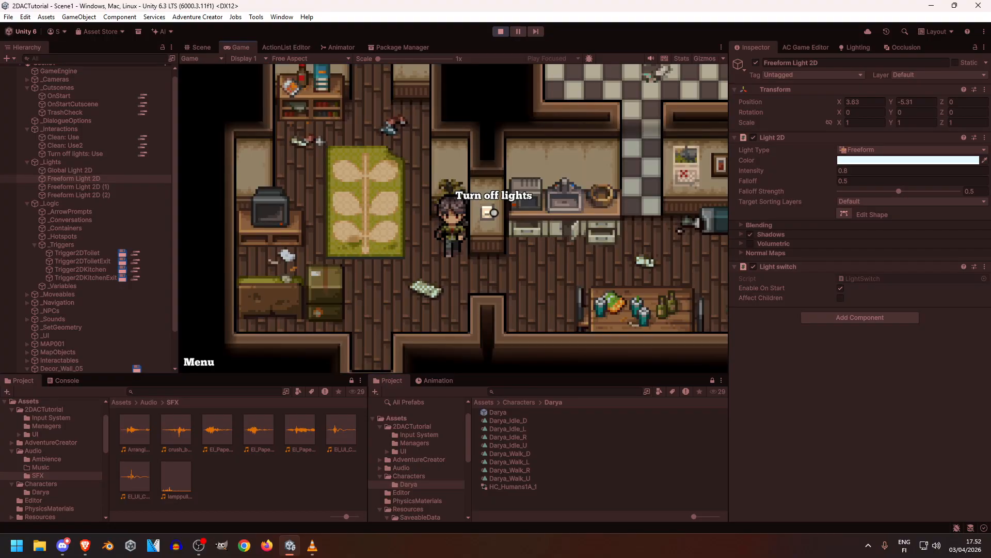
left_click(493, 211)
left_click(491, 211)
left_click(488, 208)
left_click(486, 206)
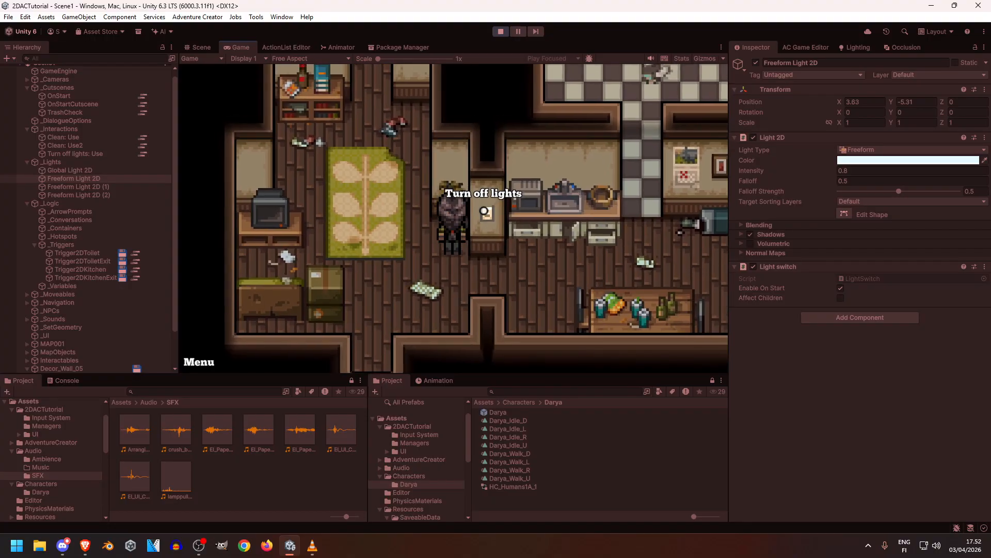
Step: Toggle the main room's lights several more times at the wall switch in the running game
left_click(488, 209)
left_click(486, 212)
left_click(525, 241)
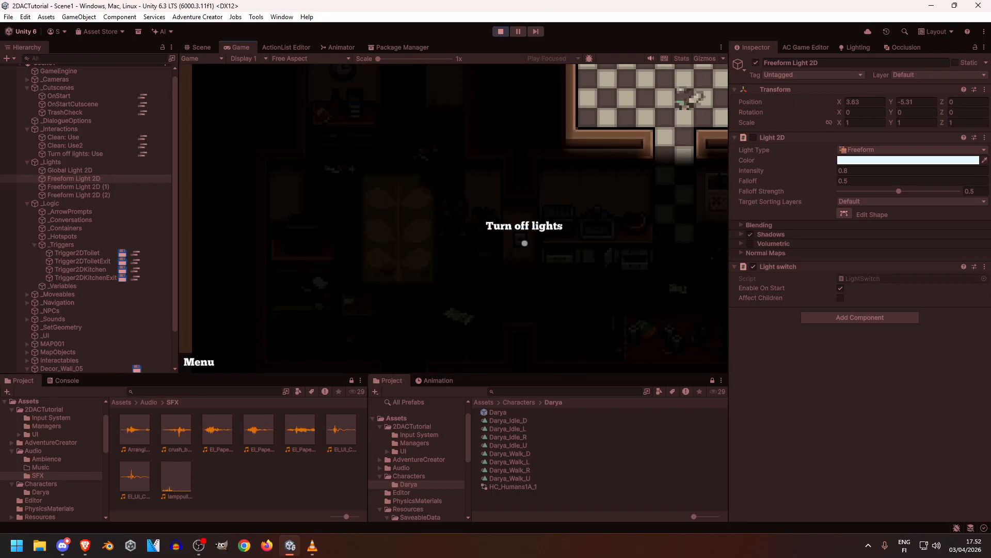
left_click(476, 200)
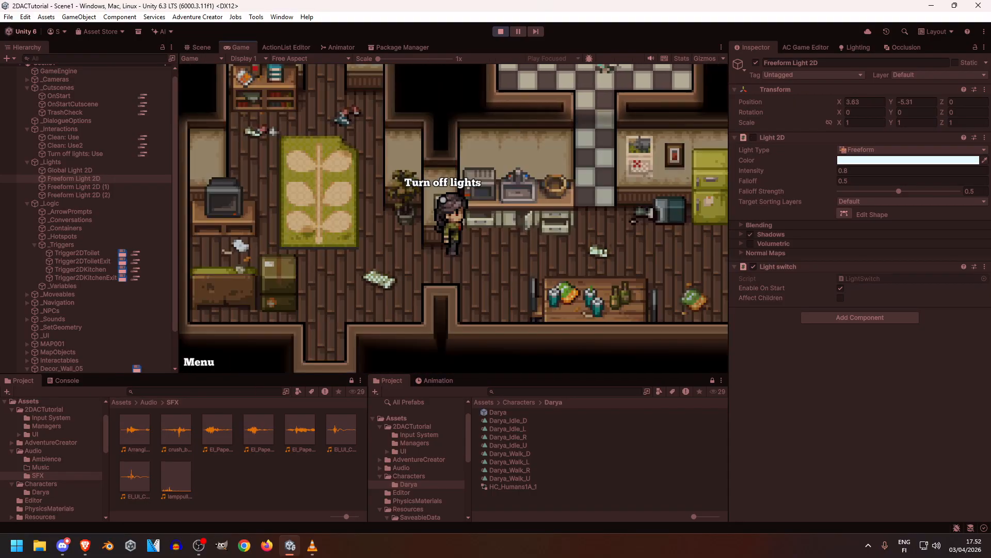
left_click(443, 199)
left_click(485, 210)
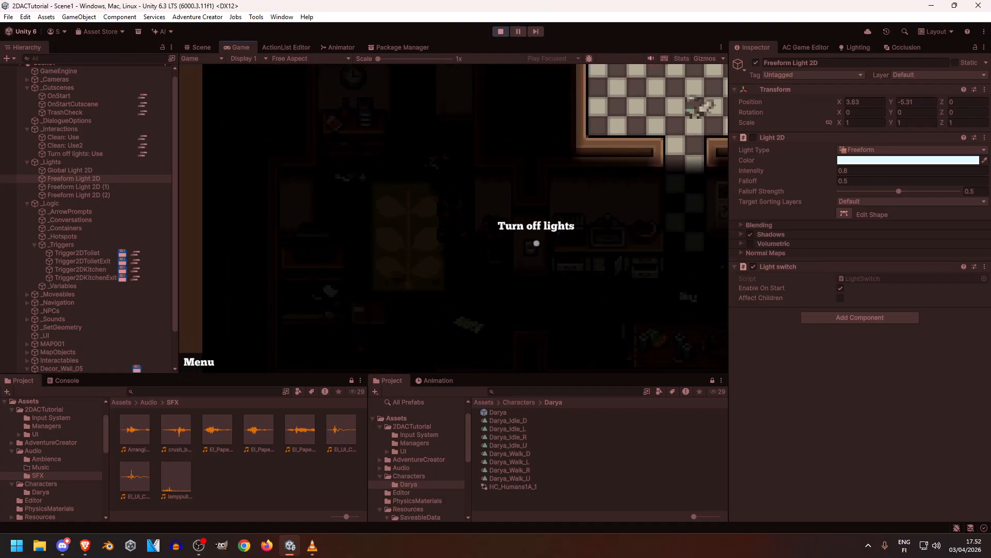
left_click(527, 217)
left_click(464, 193)
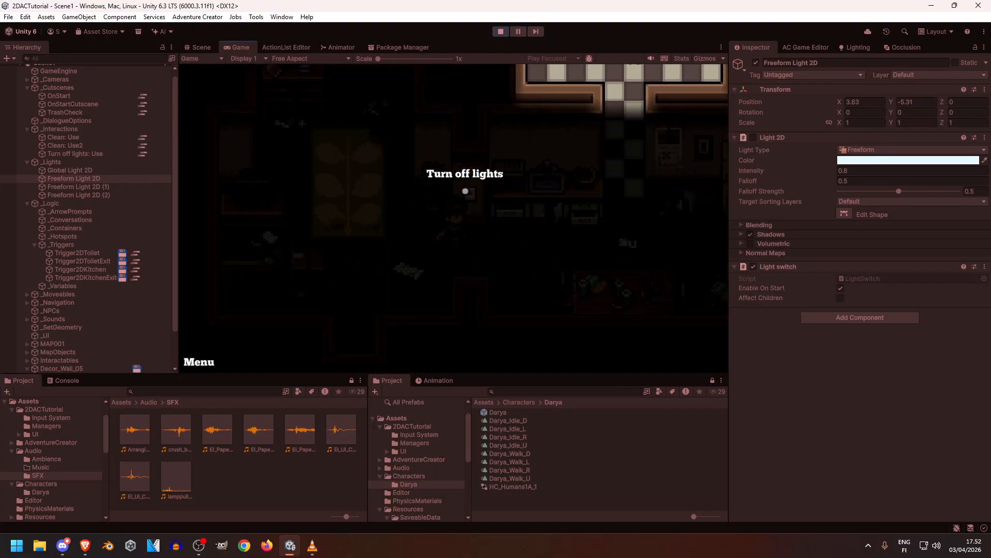
left_click(403, 194)
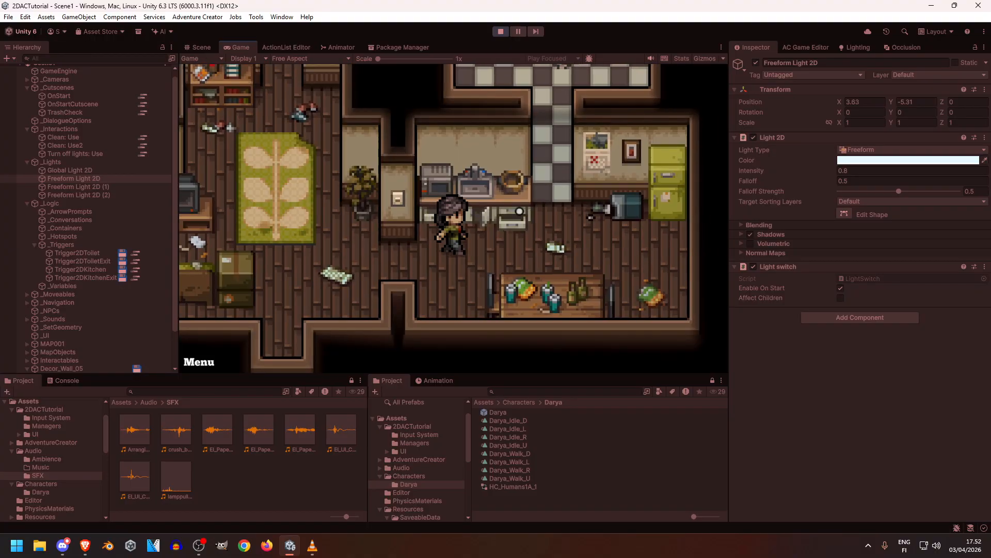
Step: Walk the character through the bathroom and bedroom to check their lighting, and stop the game
key("s")
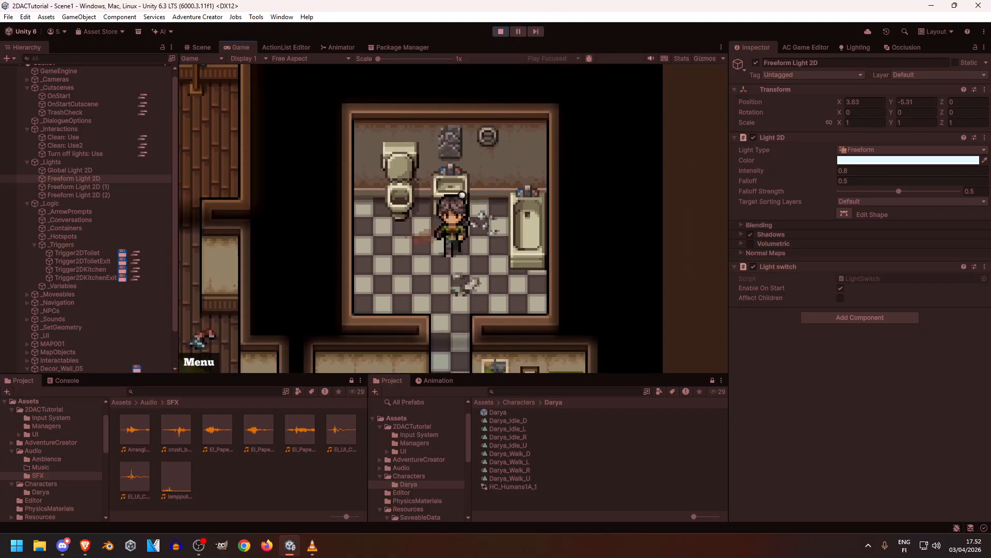
key("a")
left_click(506, 219)
left_click(506, 223)
key("w")
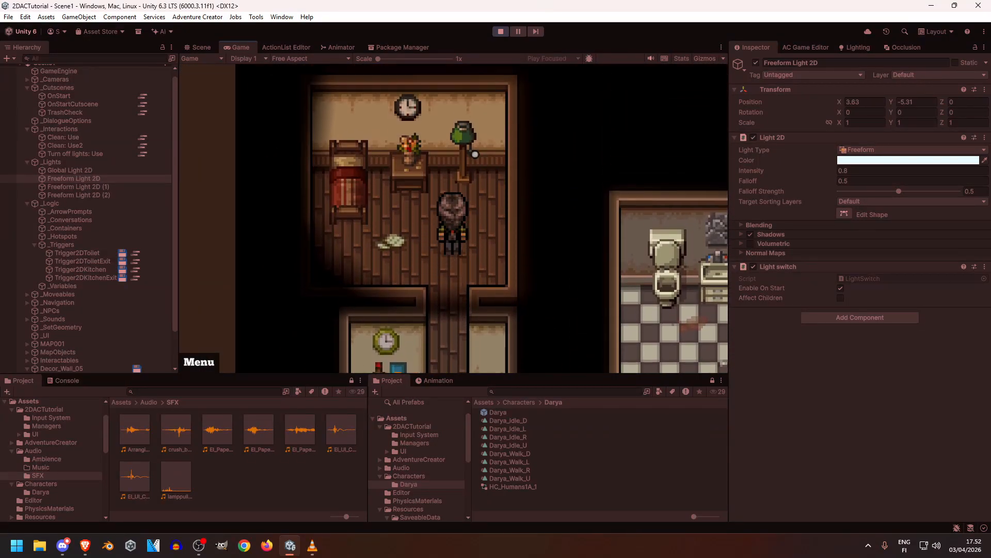
key("s")
key("super")
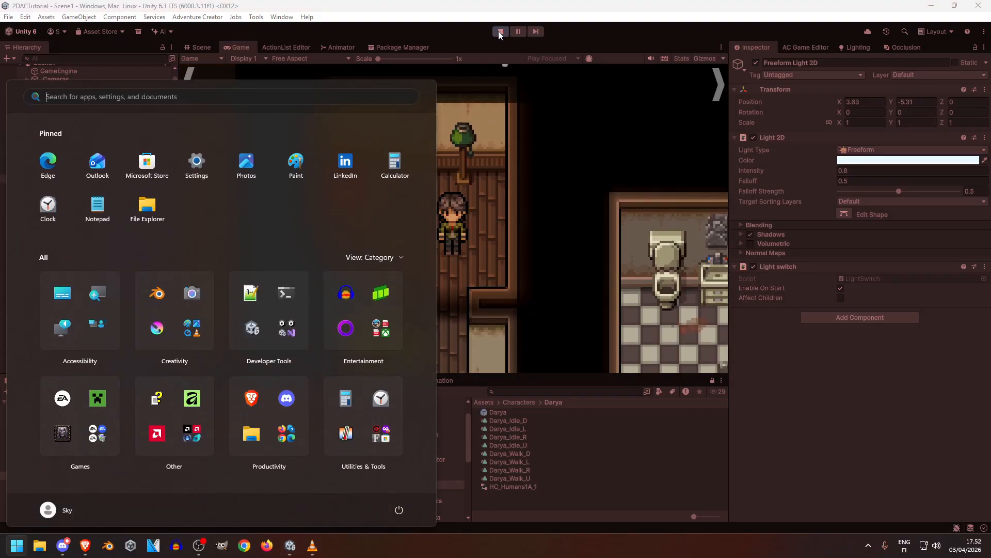
left_click(501, 31)
Step: Set the intensity of the bedroom's light, Freeform Light 2D (2), to 0.7
middle_click_drag(470, 159, 526, 310)
scroll(459, 216, "up", 8)
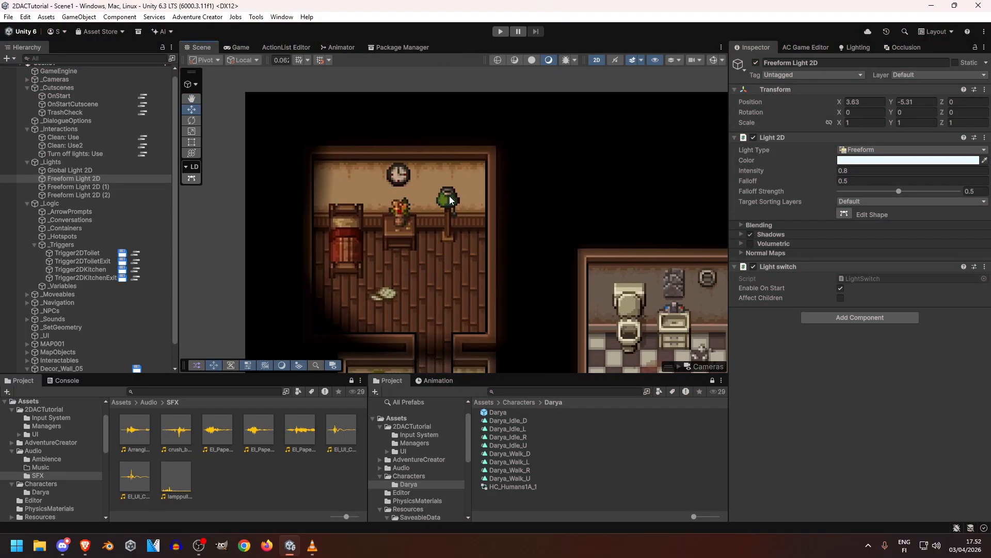
left_click(457, 223)
middle_click_drag(459, 229, 479, 200)
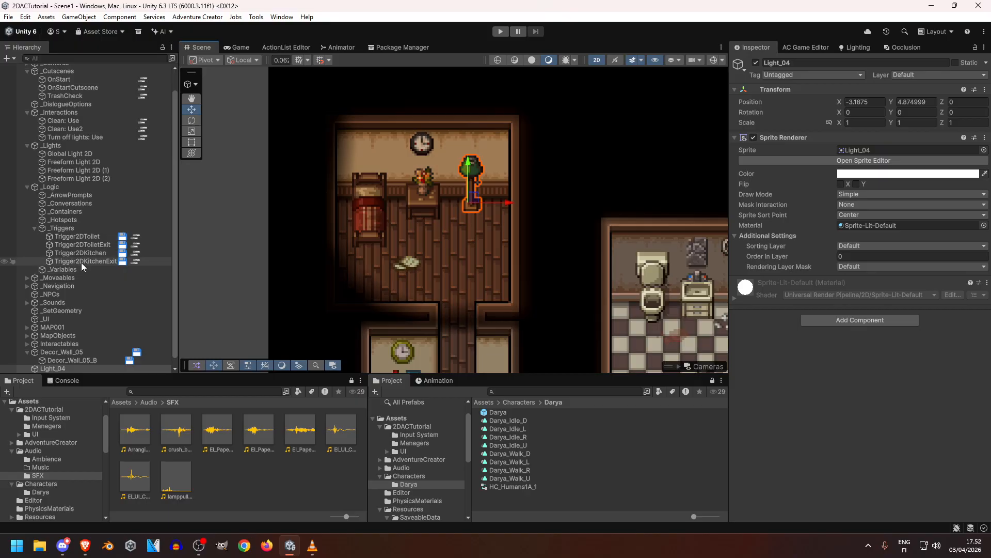
left_click(91, 177)
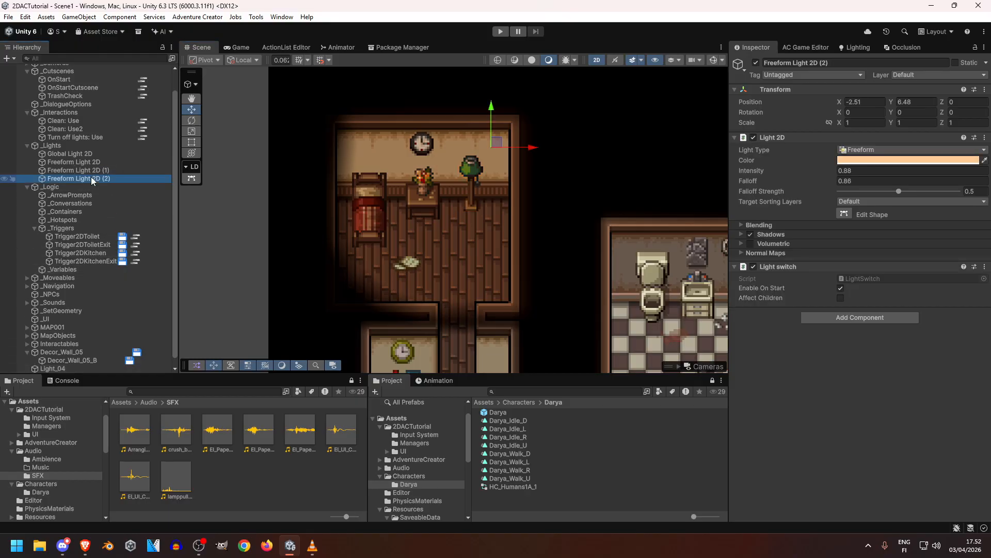
left_click(868, 169)
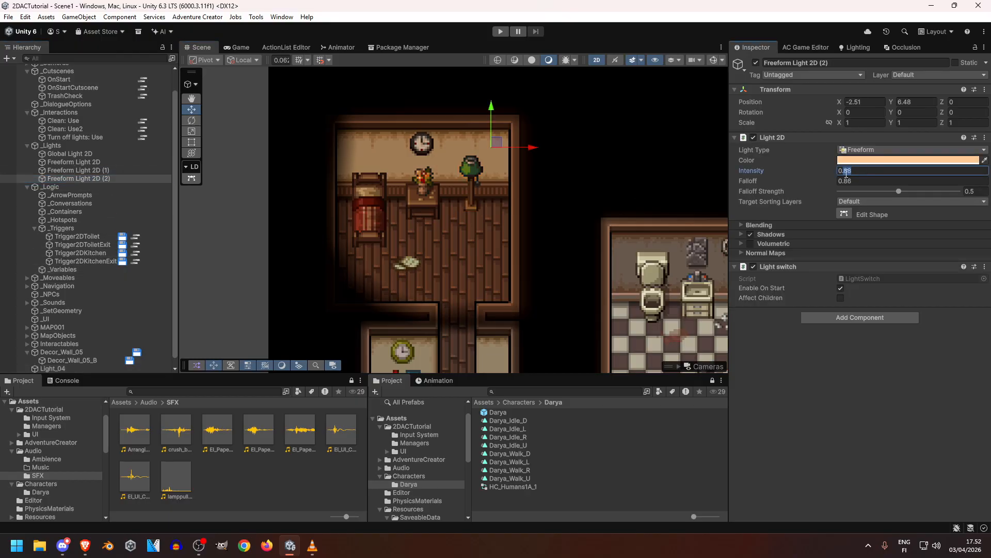
type("0.7")
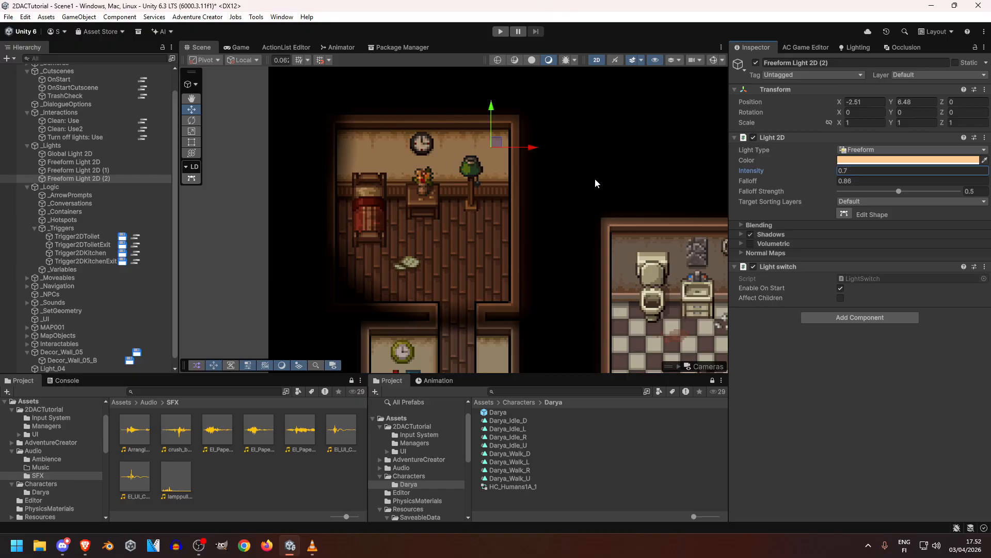
scroll(468, 215, "up", 2)
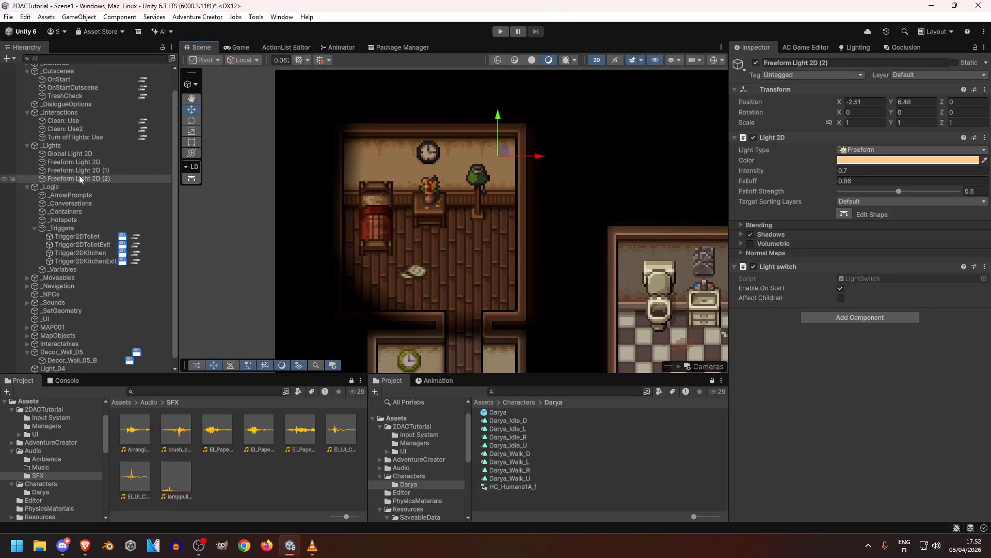
Step: Move Decor_Wall_05, the wall switch, into the Interactables group with its child object
left_click(478, 174)
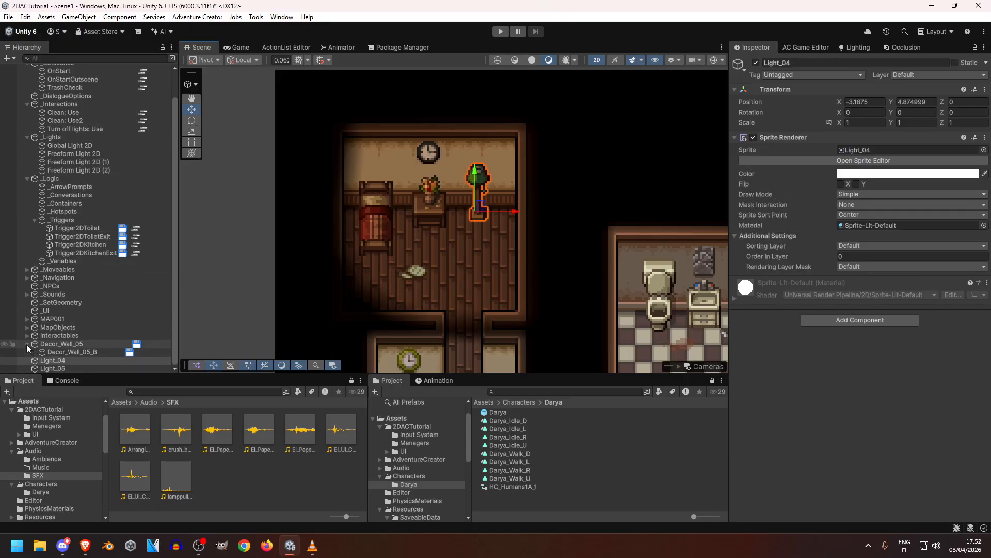
left_click(26, 344)
left_click(69, 353)
scroll(431, 277, "down", 2)
key("f")
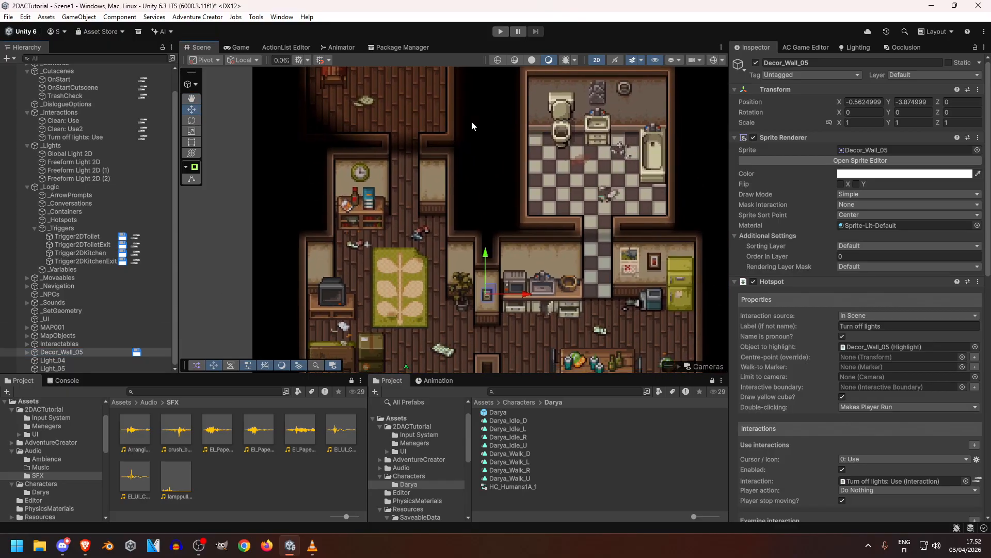
left_click(53, 352)
left_click_drag(54, 346, 55, 344)
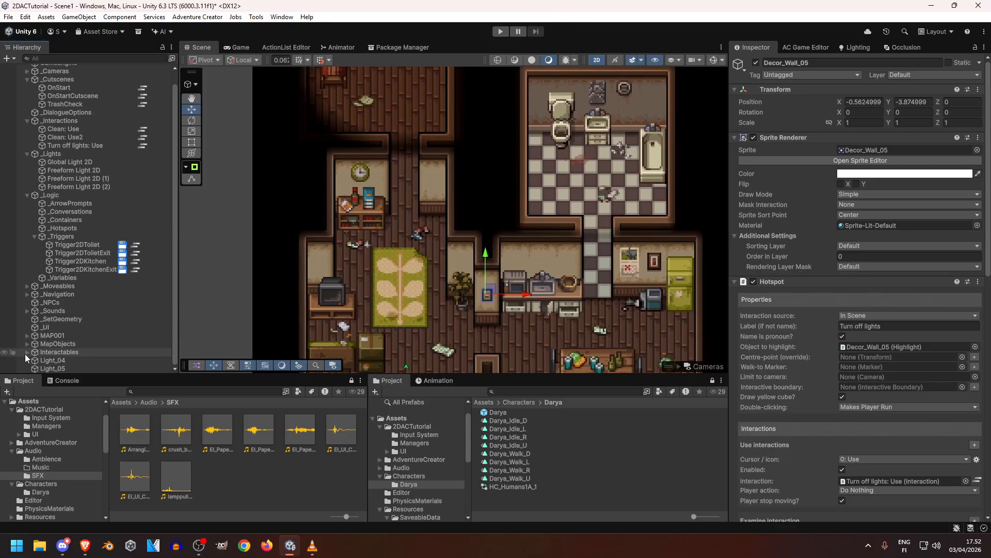
Step: Make Light_05 a child of Light_04, the bedroom floor lamp
left_click(48, 361)
middle_click_drag(431, 158, 465, 349)
scroll(432, 250, "up", 3)
scroll(432, 249, "up", 3)
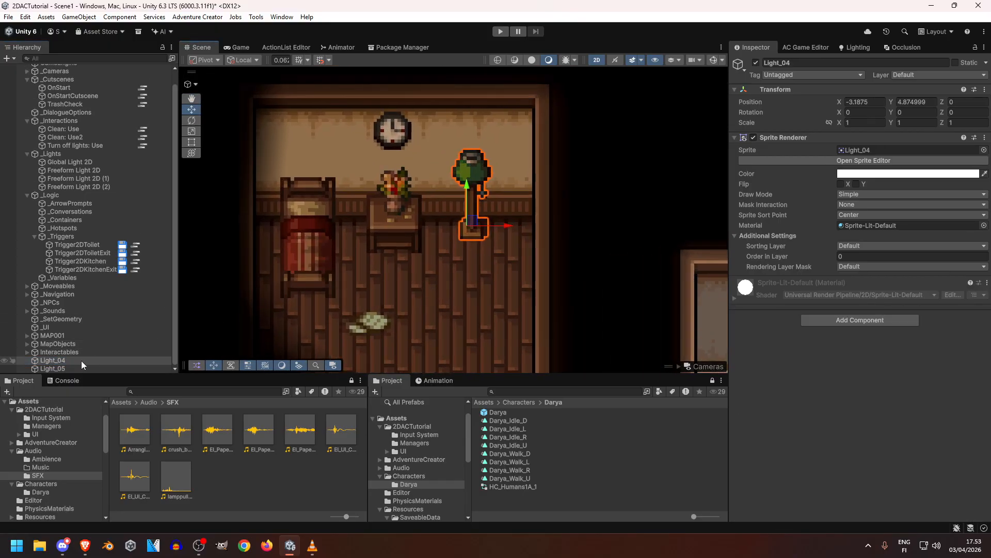
left_click(51, 369)
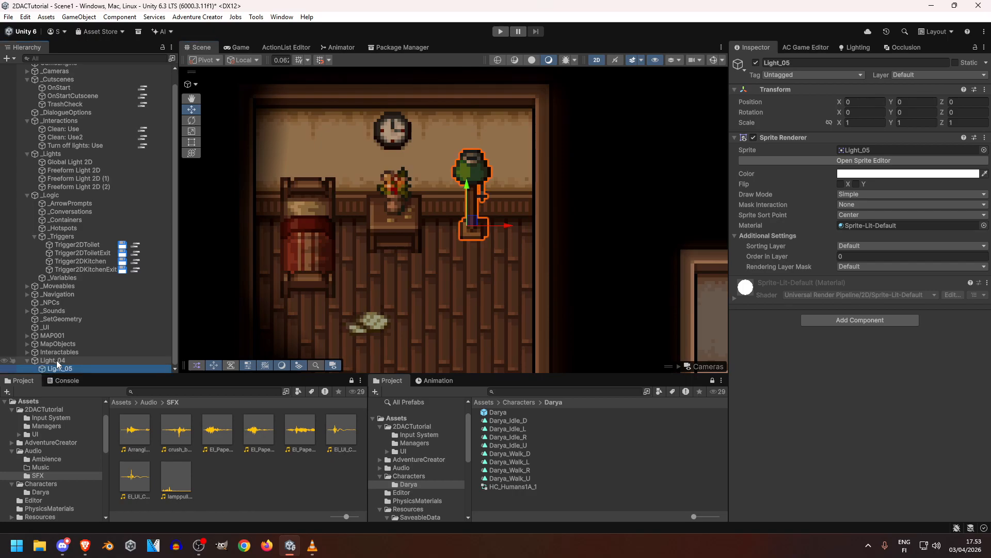
Step: Add a Remember Visibility component to both Light_04 and Light_05
left_click(57, 361)
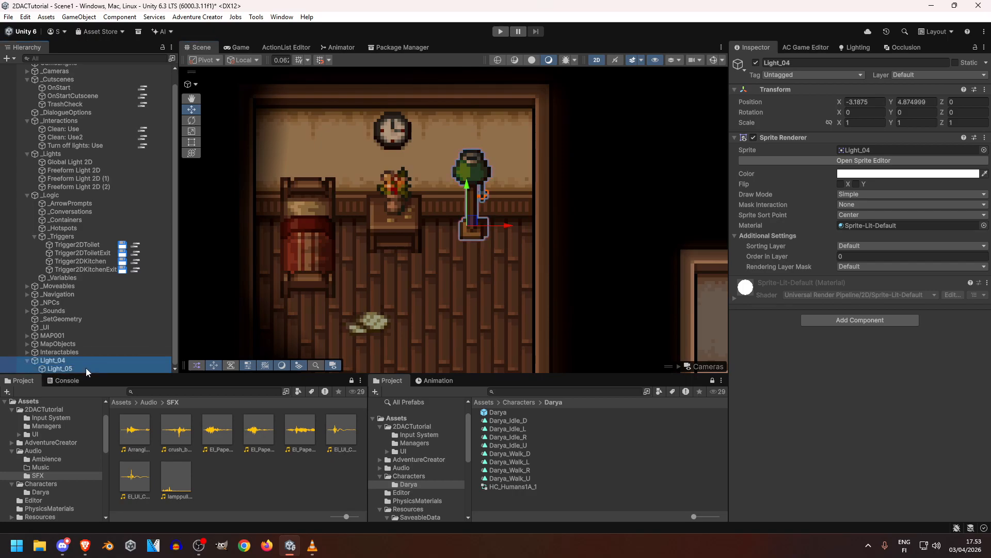
left_click(856, 320)
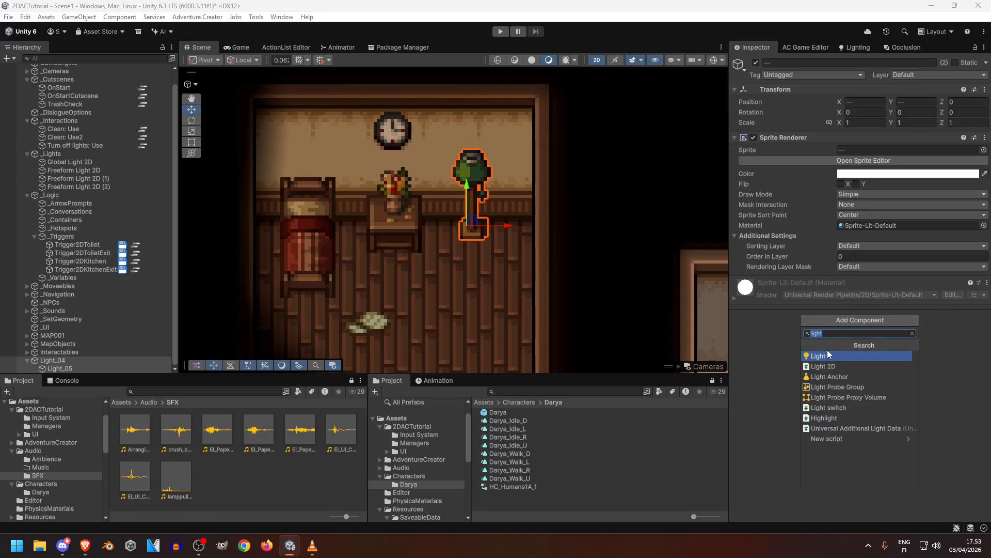
type("vis")
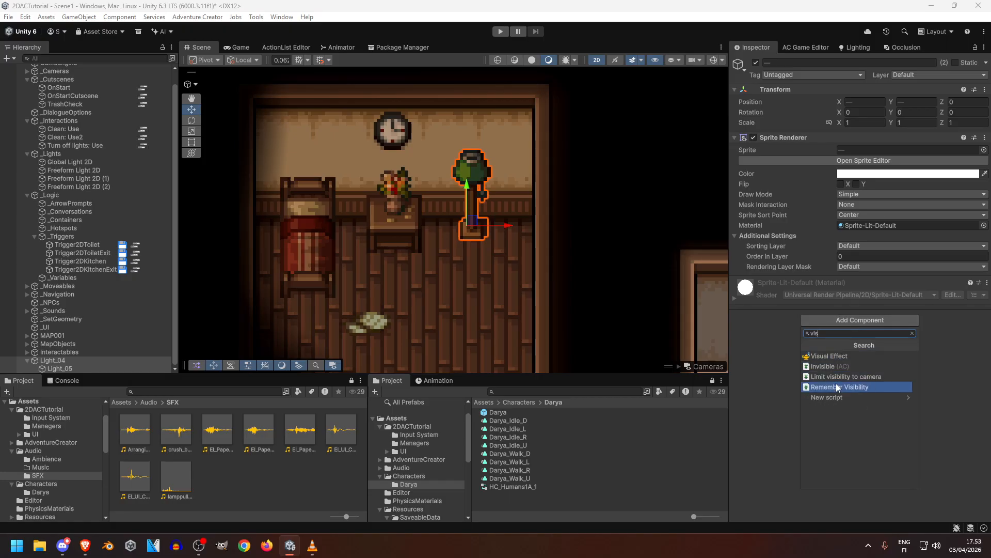
left_click(838, 386)
left_click(81, 366)
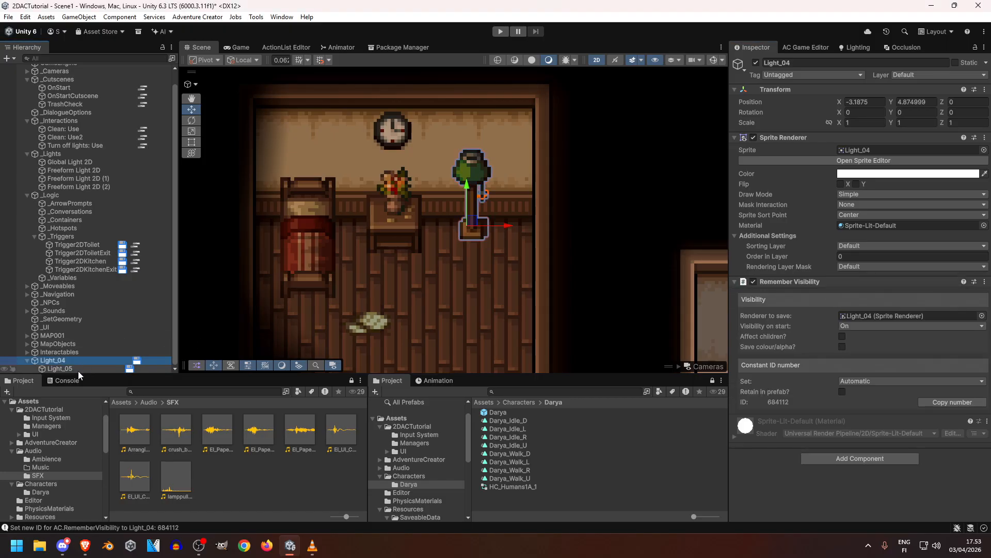
Step: Reverse the lamp nesting so Light_04 is a child of Light_05, and set Light_04's visibility on start to Off
scroll(343, 251, "up", 5)
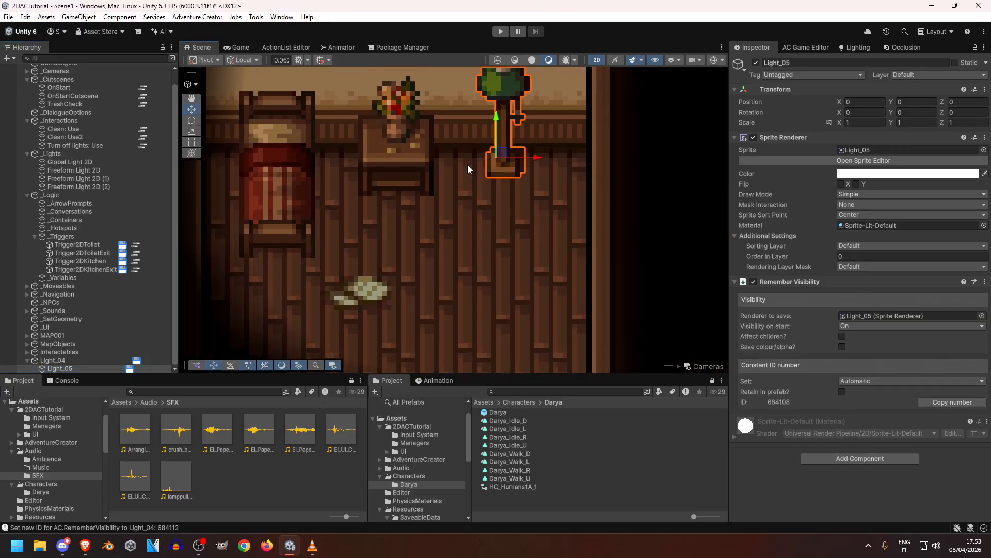
left_click_drag(60, 367, 62, 357)
left_click(54, 370)
left_click(756, 63)
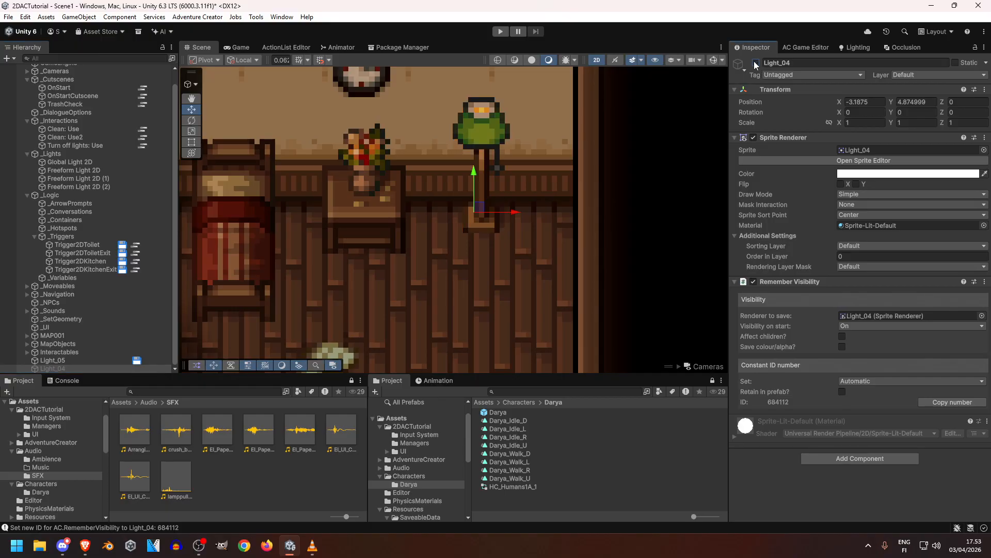
left_click(756, 63)
left_click(59, 369)
left_click_drag(62, 367, 54, 360)
left_click(860, 328)
left_click(865, 347)
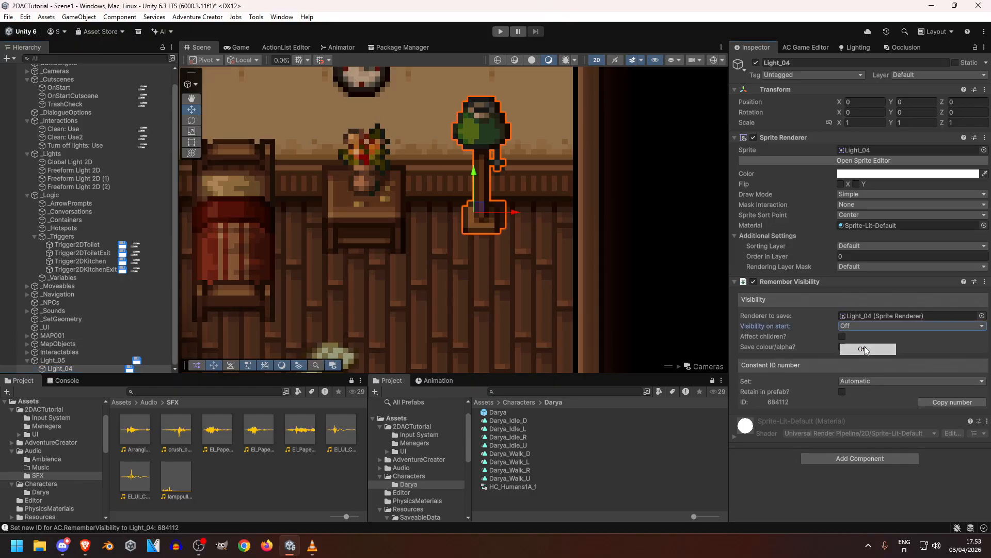
Step: Add a Hotspot and a Box Collider 2D to Light_05, with the collider set as a trigger
left_click(60, 361)
middle_click_drag(471, 126, 469, 146)
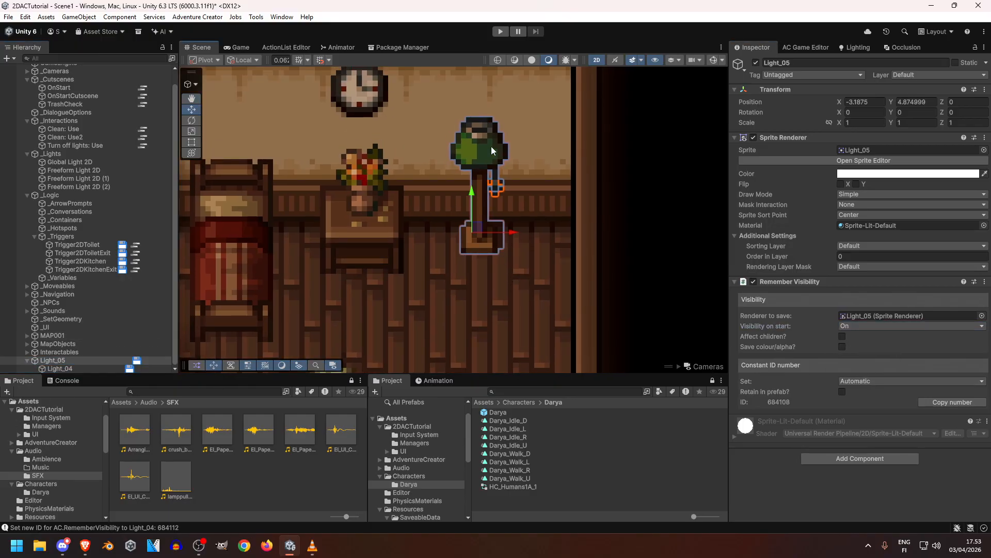
left_click(826, 459)
type("ho")
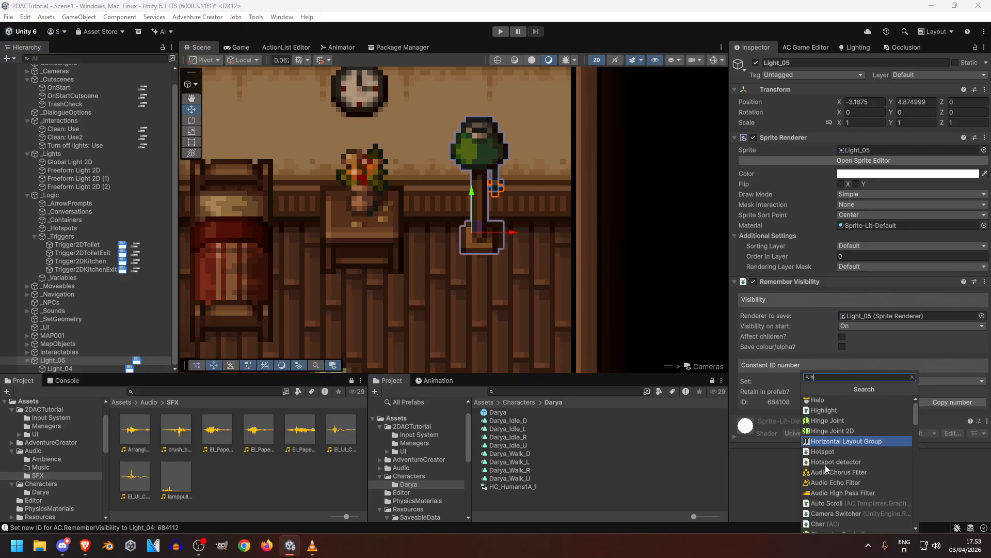
left_click(832, 410)
scroll(840, 396, "down", 5)
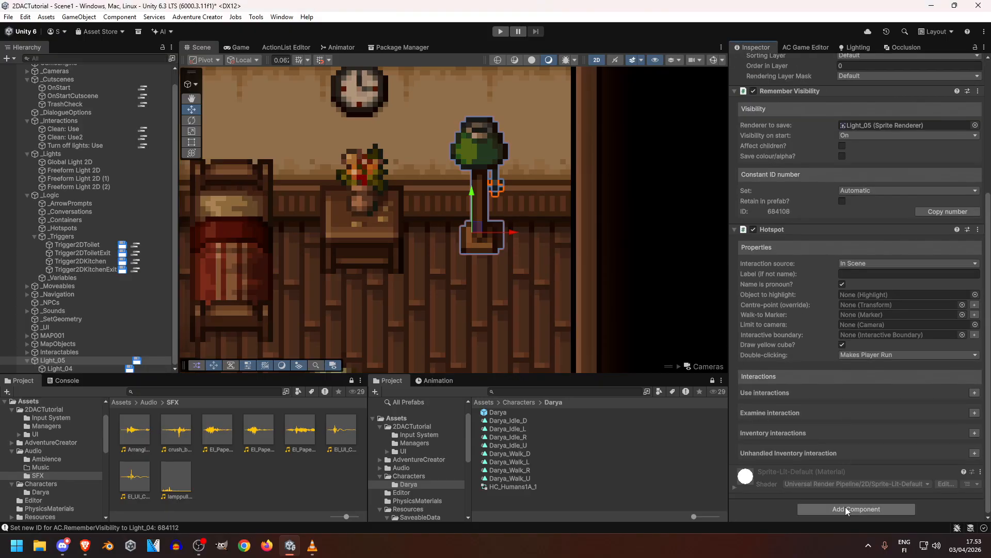
left_click(847, 506)
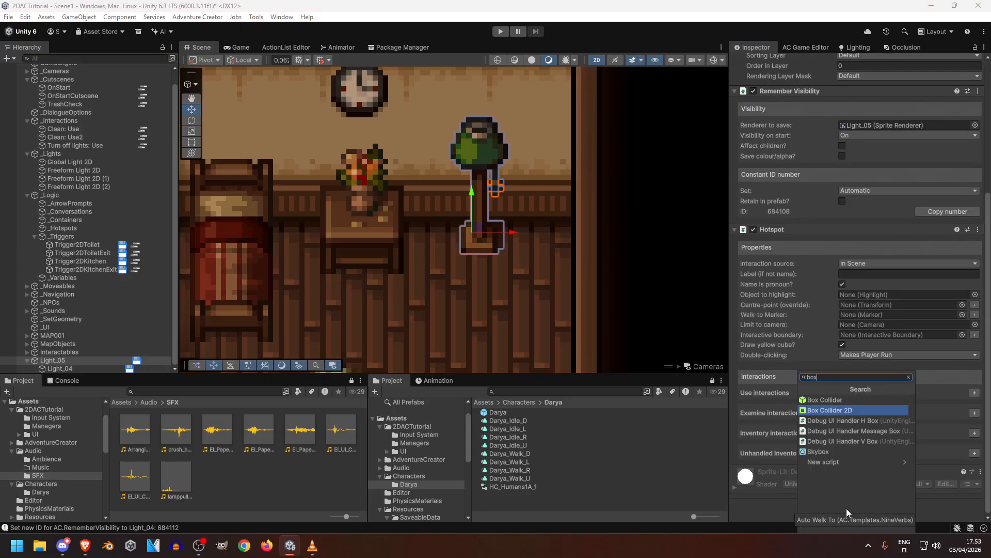
left_click(847, 410)
scroll(831, 403, "down", 2)
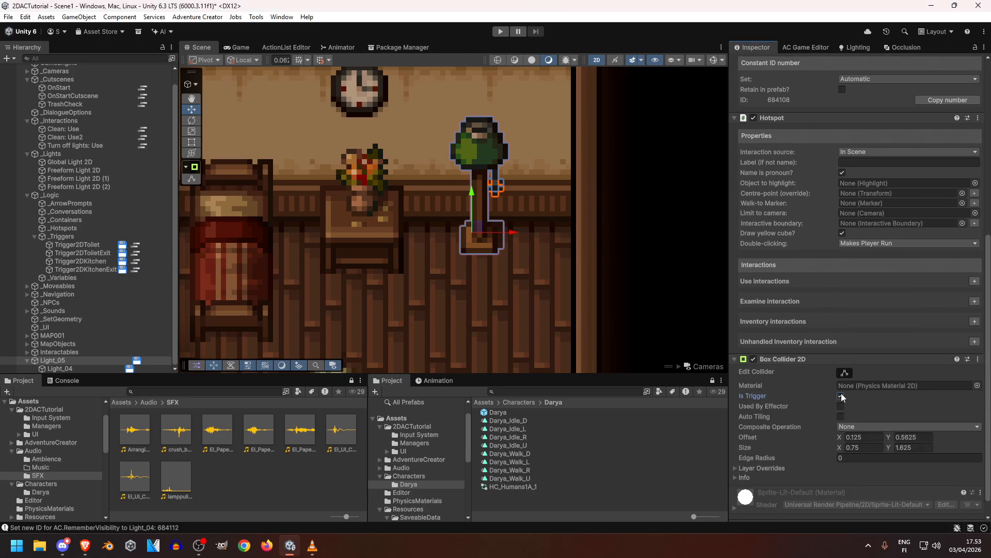
scroll(836, 367, "up", 2)
left_click(863, 247)
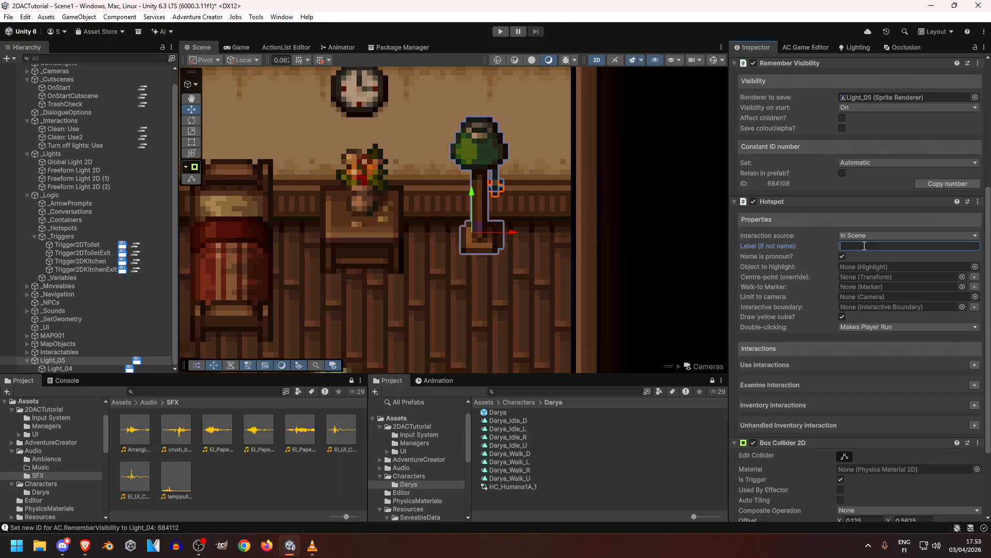
scroll(421, 177, "down", 6)
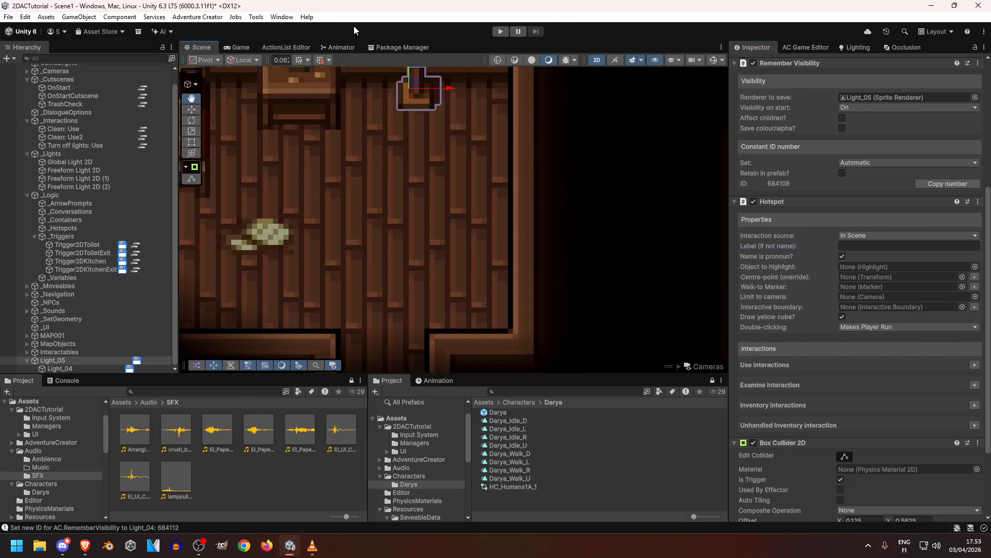
middle_click_drag(475, 237, 472, 111)
scroll(485, 188, "up", 5)
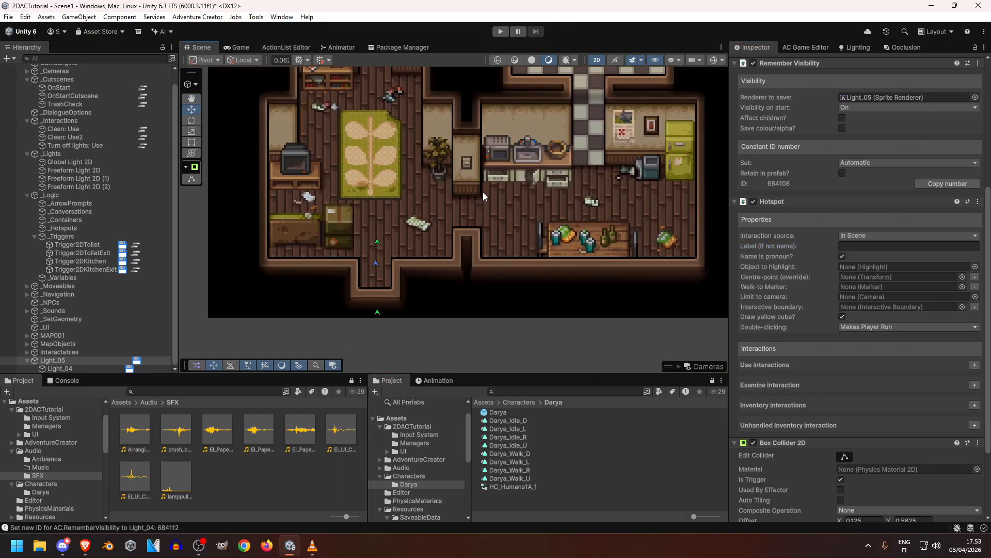
scroll(111, 182, "up", 1)
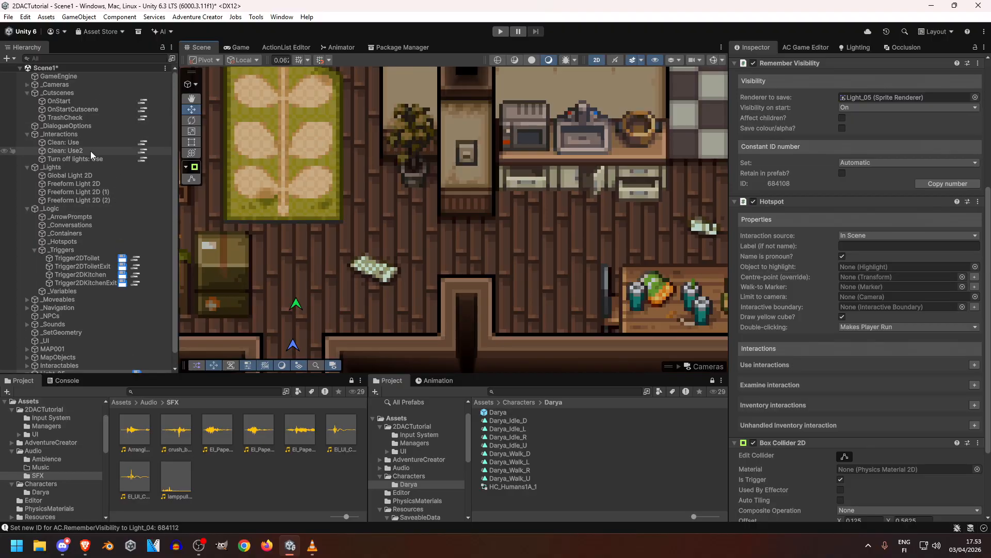
Step: In the Turn off lights: Use interaction, add a Hotspot: Rename action after the last Turn Off message action
left_click(88, 144)
double_click(96, 159)
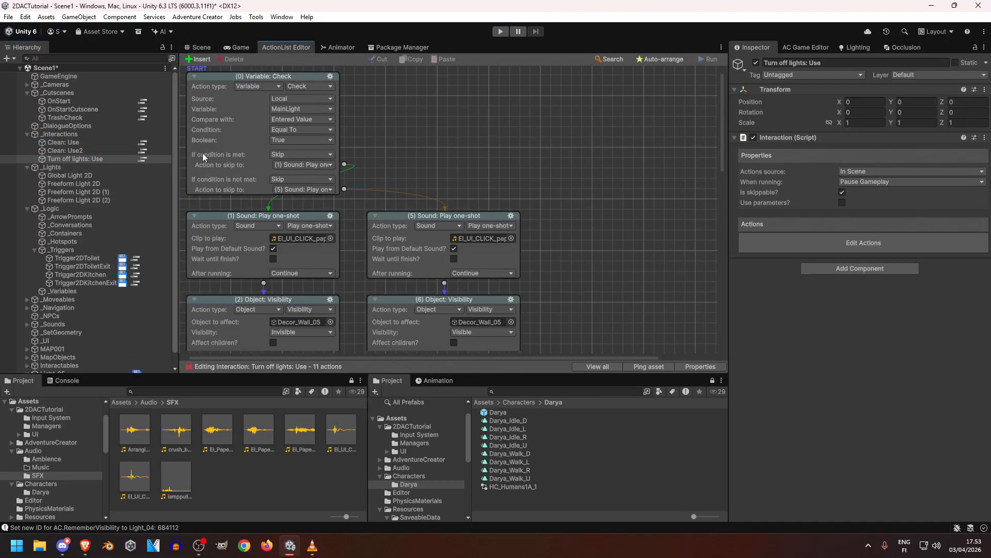
scroll(444, 278, "down", 6)
scroll(445, 278, "down", 3)
left_click_drag(264, 116, 293, 152)
left_click(260, 182)
left_click(258, 331)
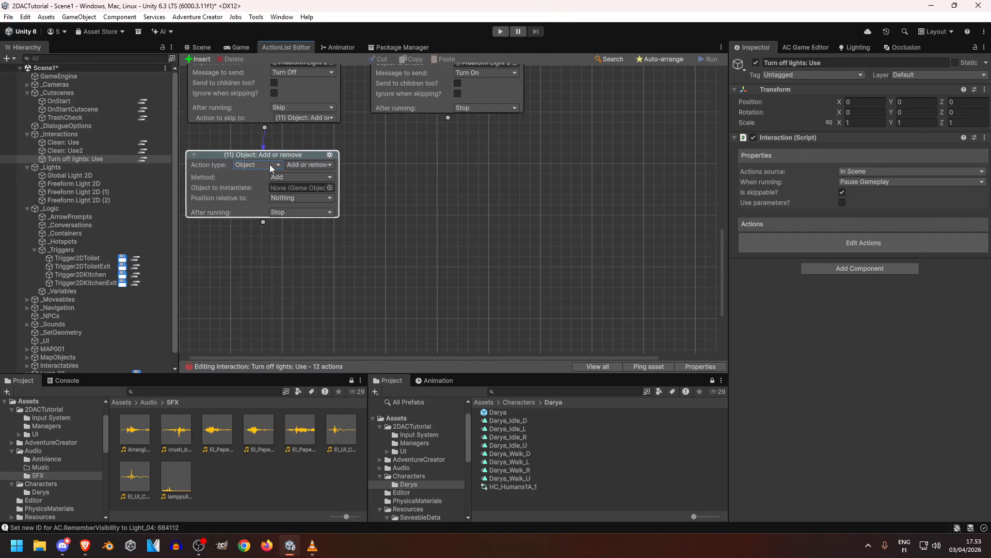
left_click(250, 165)
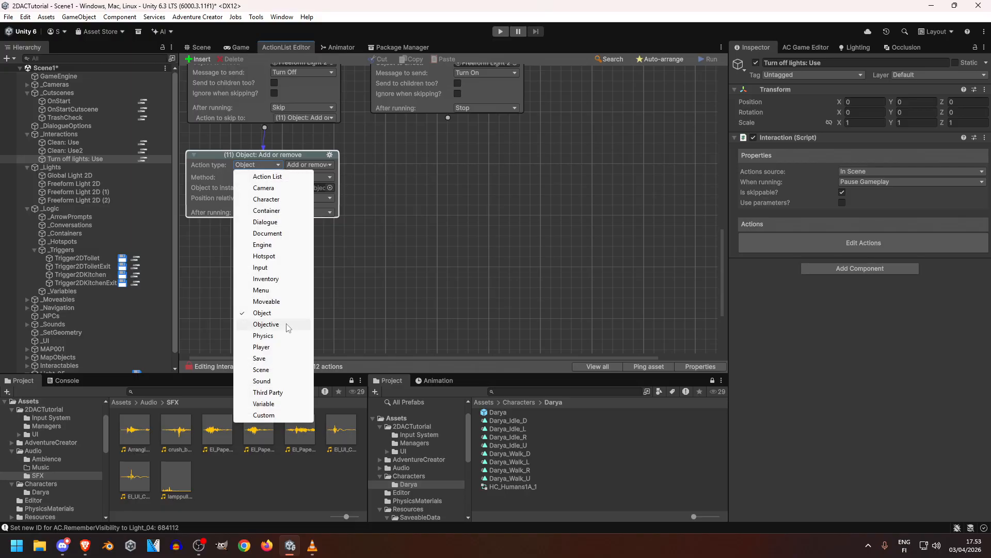
left_click(266, 256)
left_click(289, 164)
left_click(310, 222)
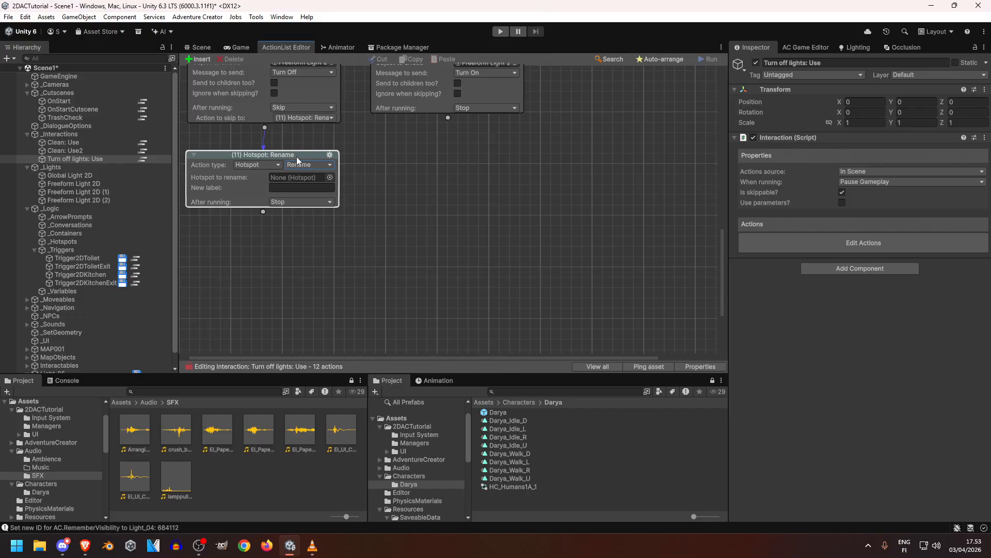
Step: Copy the Hotspot: Rename action and connect the copy after the last Turn On message action
left_click(330, 156)
left_click(357, 173)
right_click(395, 140)
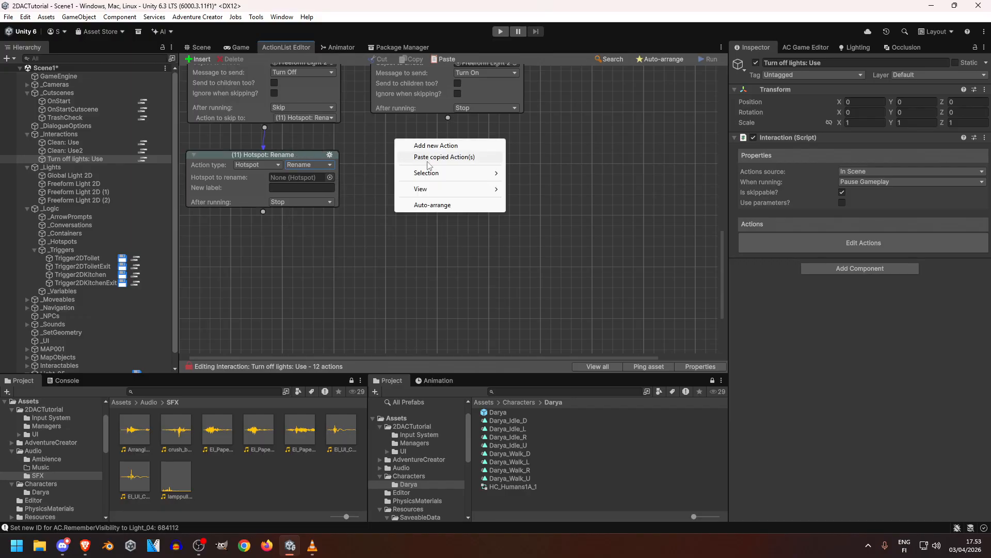
left_click(428, 159)
left_click_drag(448, 118, 452, 147)
left_click_drag(452, 146, 424, 151)
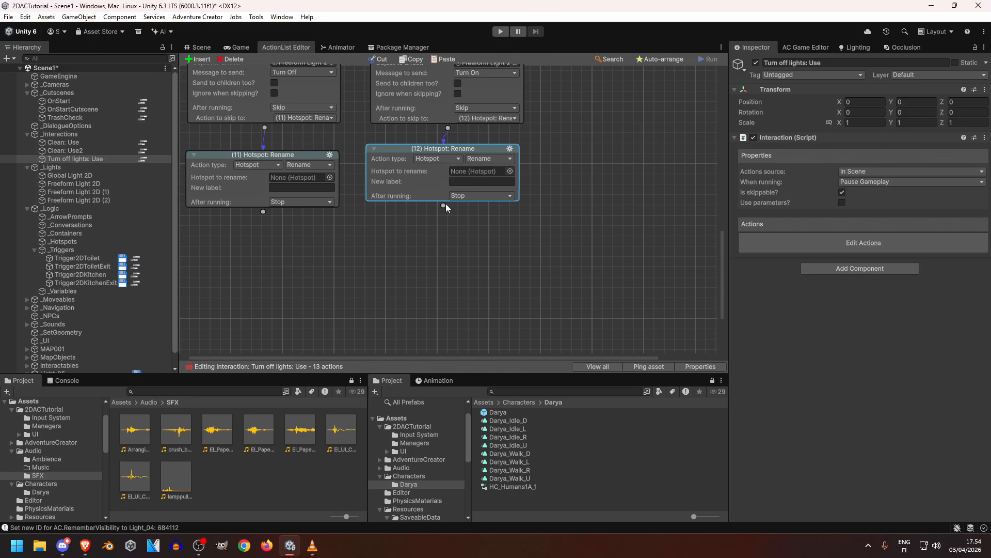
Step: Reuse Decor_Wall_05's label as the rename actions' new labels, "Turn on lights" in the Turn Off branch and "Turn off lights" in the other, and auto-arrange
scroll(73, 268, "down", 1)
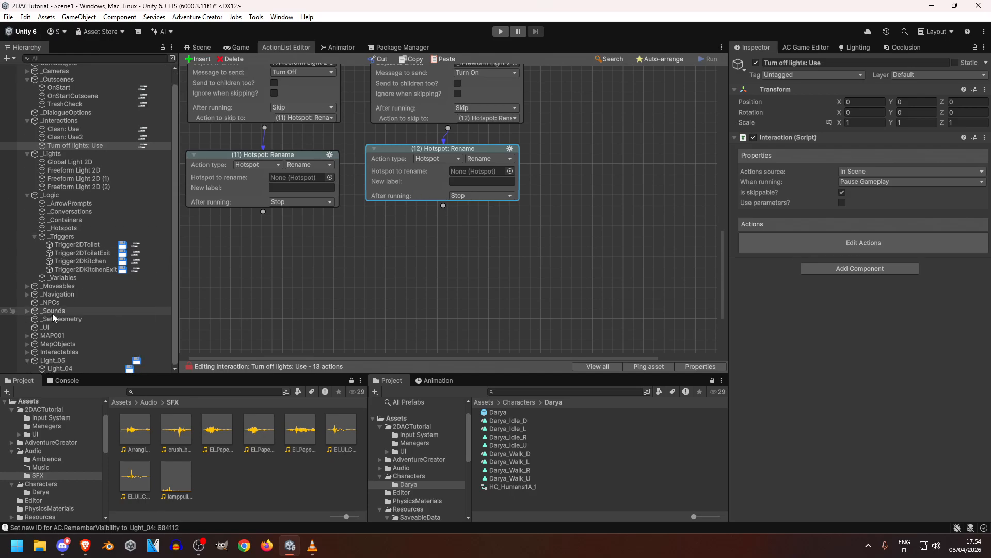
left_click(199, 47)
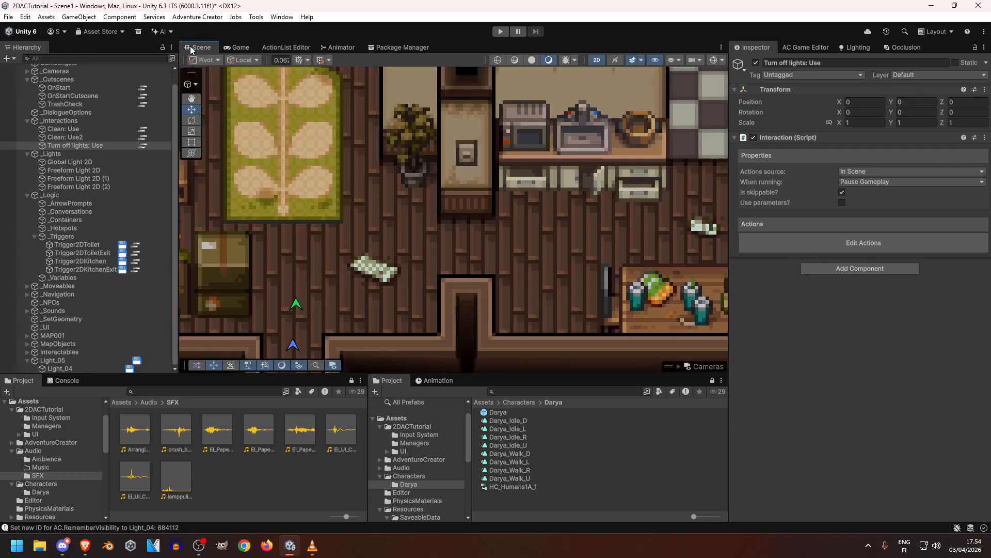
left_click(454, 162)
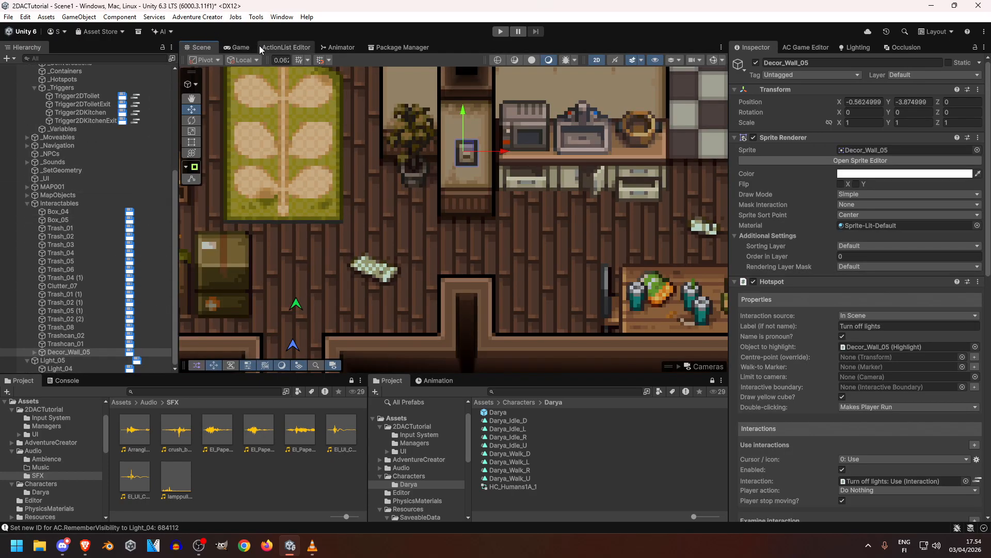
left_click(261, 46)
left_click(858, 325)
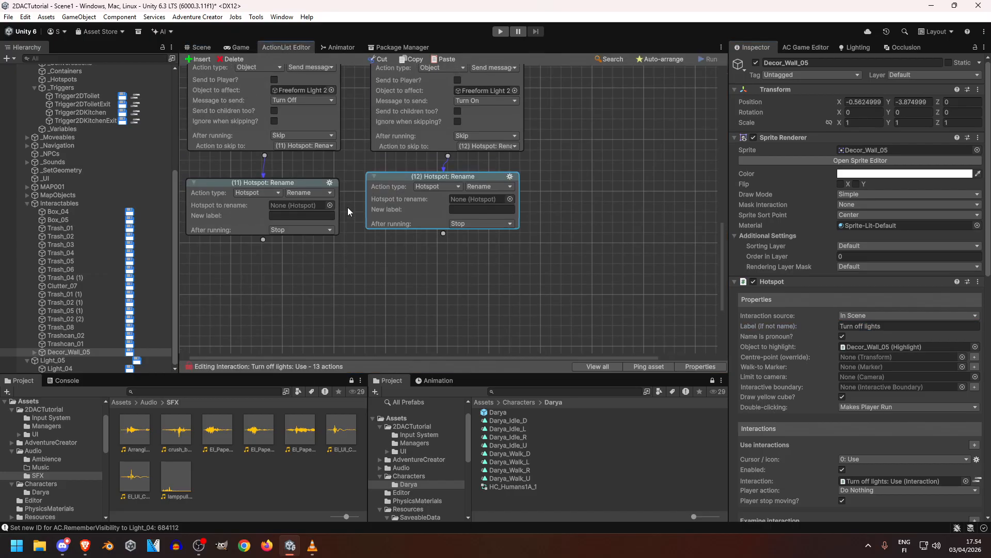
scroll(341, 202, "up", 2)
left_click(464, 235)
key("ctrl+v")
left_click(291, 241)
key("ctrl+v")
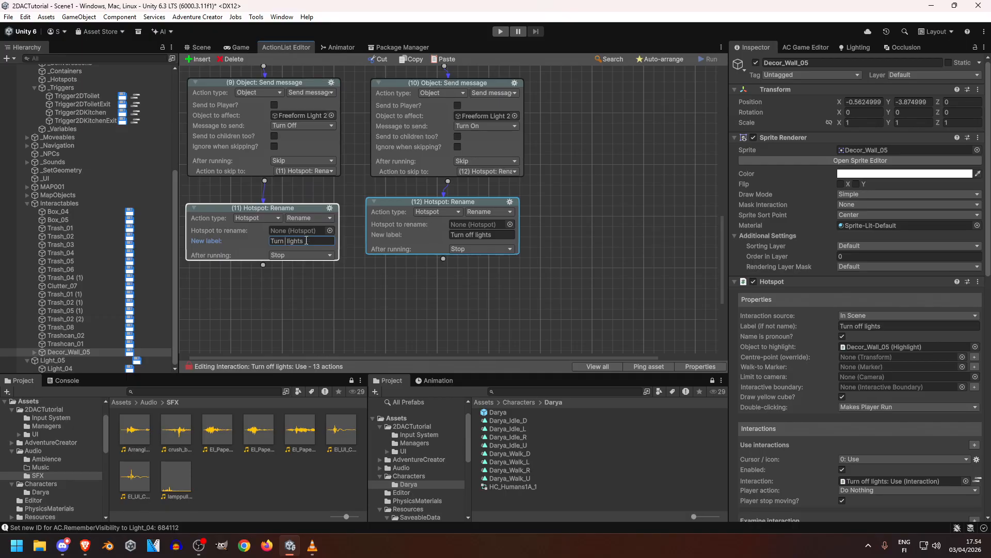
left_click(432, 303)
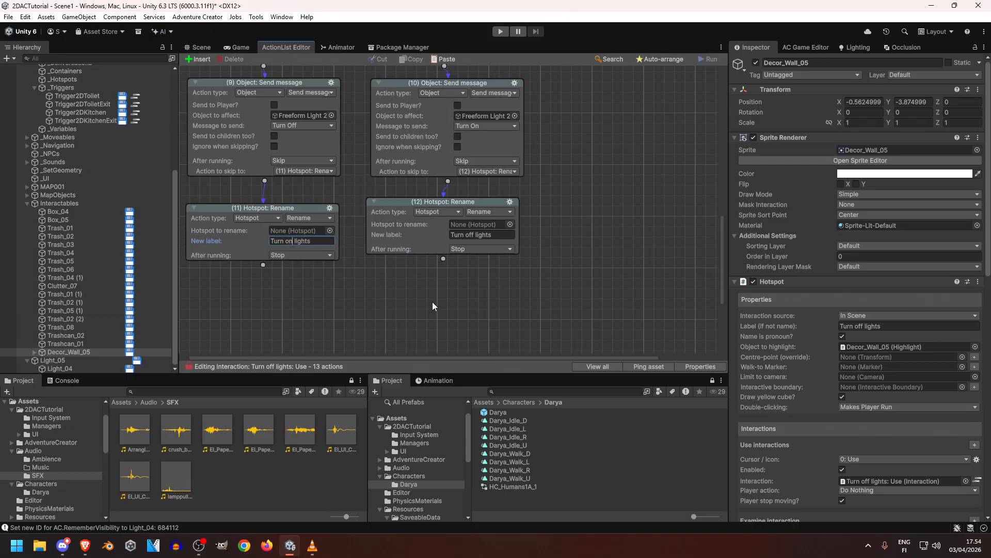
right_click(568, 174)
left_click(610, 241)
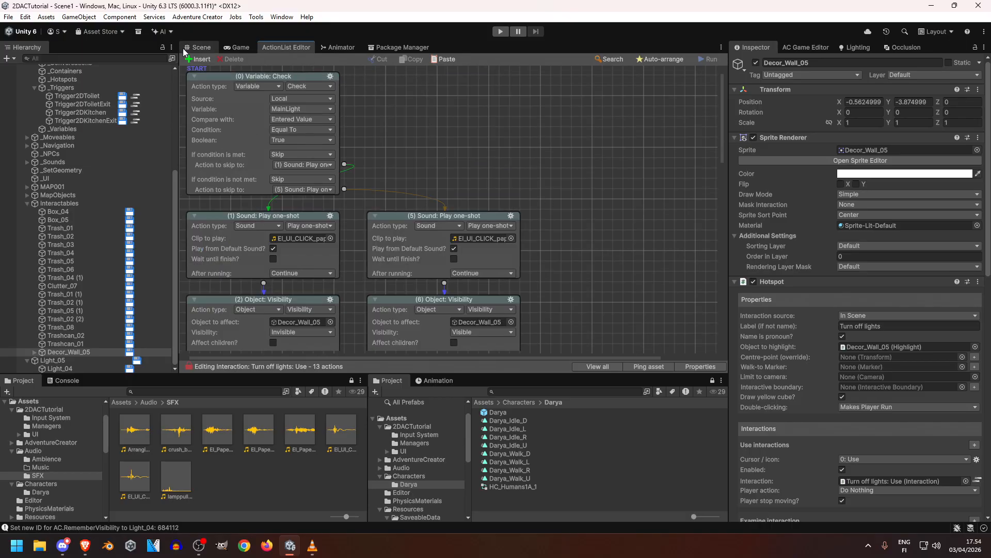
Step: Label Light_05's hotspot "Turn off light" and create a use interaction for it
left_click(210, 46)
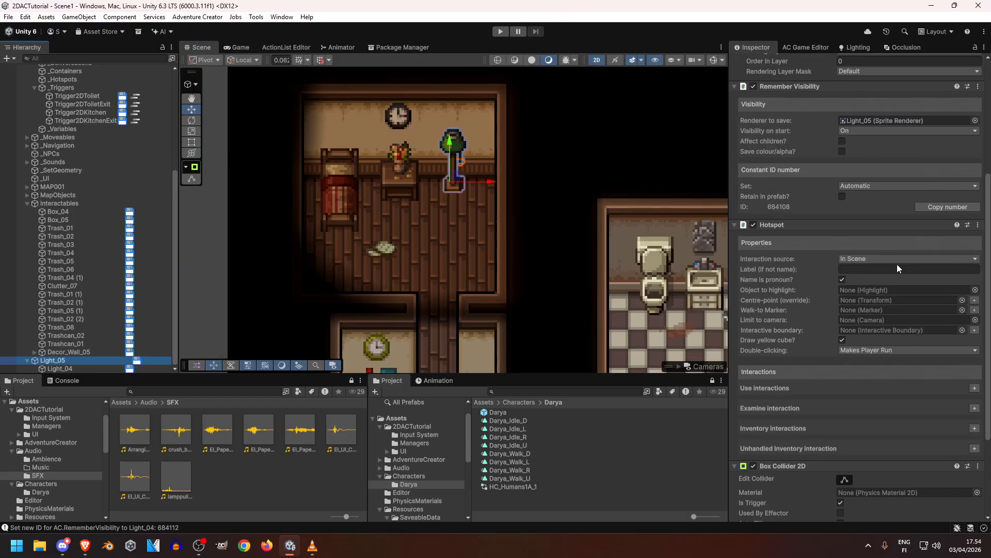
left_click(896, 269)
type("Turn off lights")
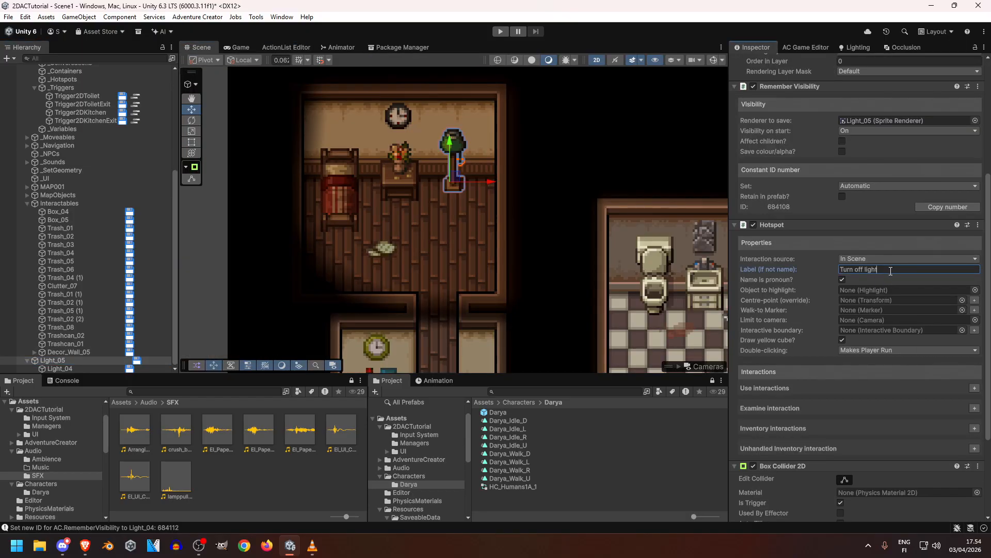
left_click(974, 388)
left_click(977, 424)
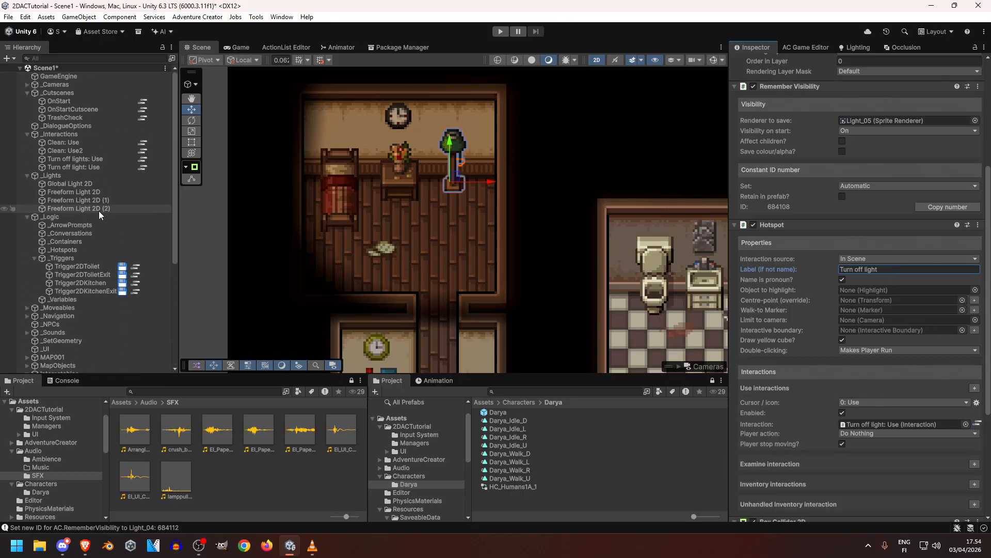
left_click(977, 424)
Step: Open the action list of the Turn off lights: Use interaction
left_click(202, 47)
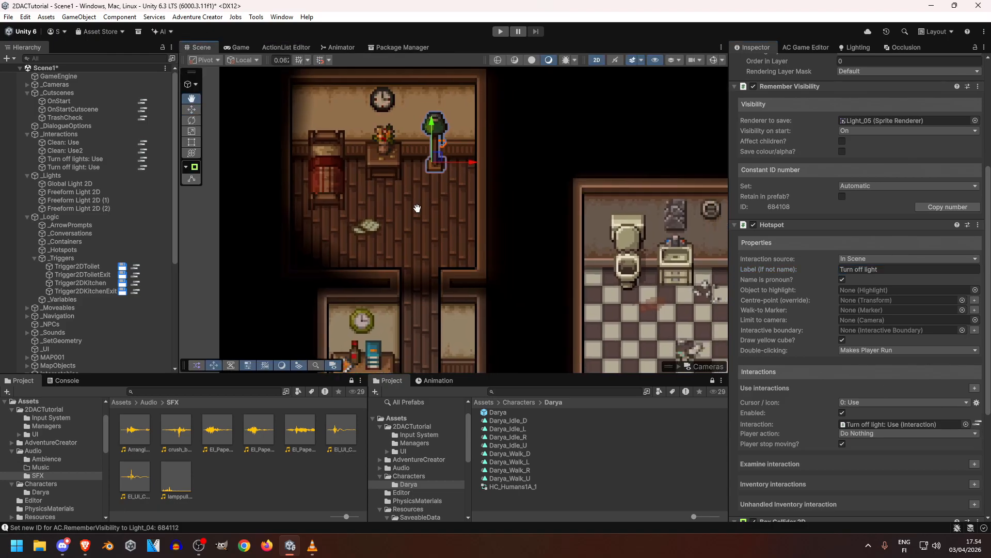
scroll(376, 166, "down", 3)
scroll(401, 185, "up", 5)
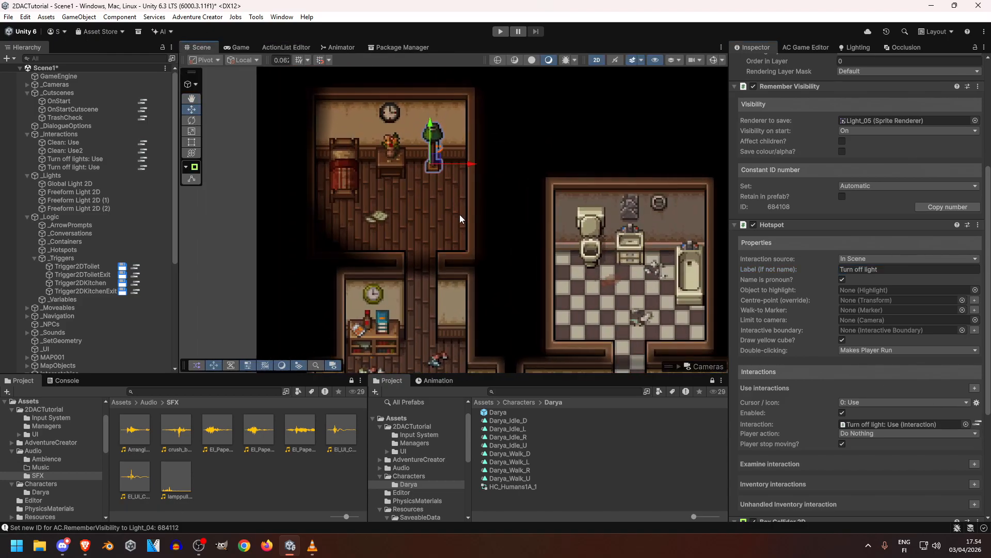
scroll(558, 236, "up", 1)
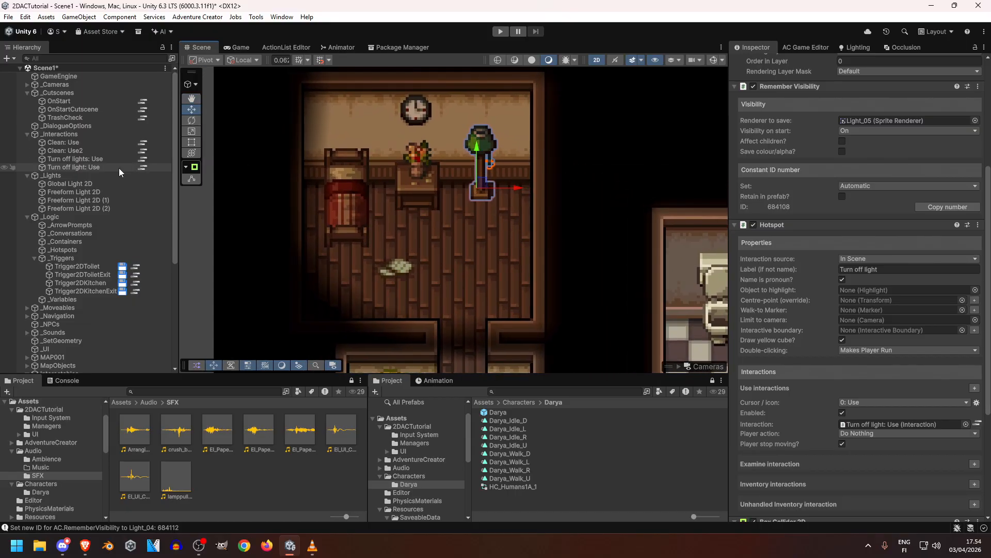
left_click(95, 167)
scroll(258, 181, "down", 3)
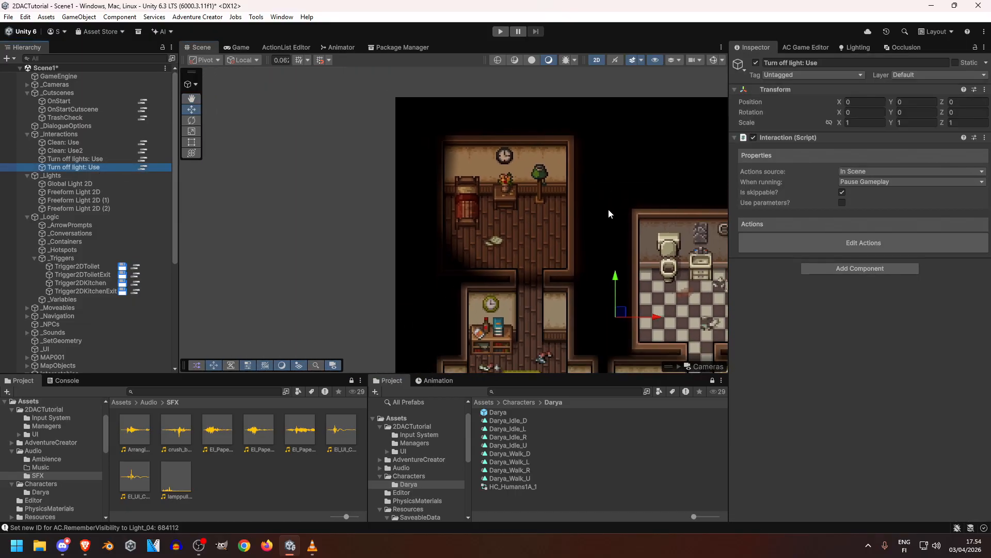
scroll(522, 186, "up", 2)
left_click(141, 159)
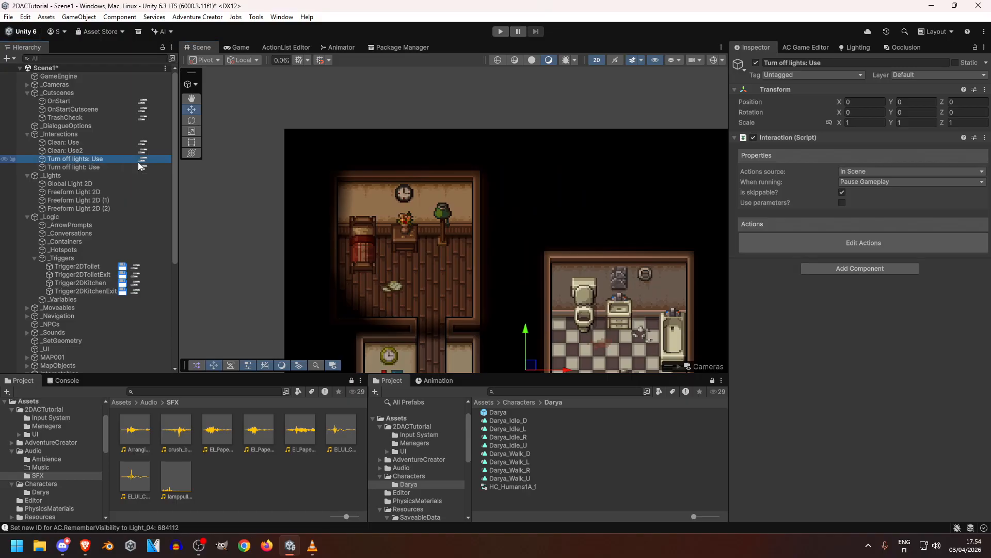
right_click(451, 97)
left_click(489, 110)
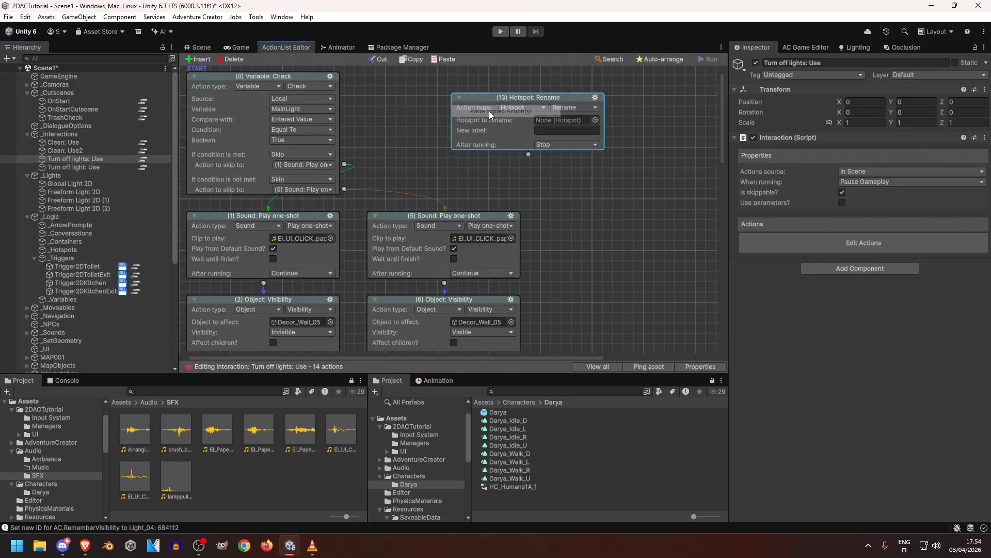
key("Delete")
Step: Copy all actions of Turn off lights: Use and paste them into the Turn off light: Use interaction
right_click(416, 119)
mouse_move(490, 149)
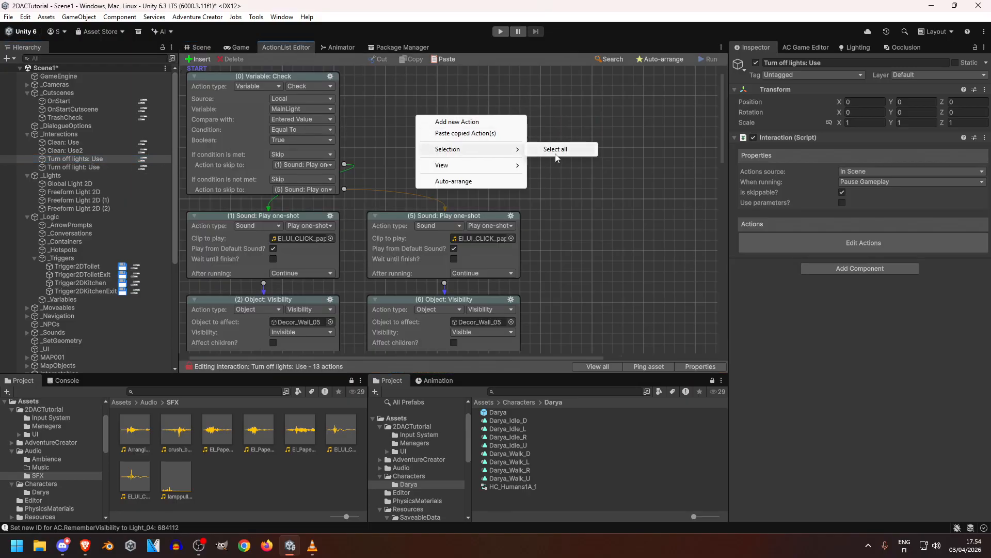
left_click(560, 153)
right_click(461, 117)
left_click(488, 133)
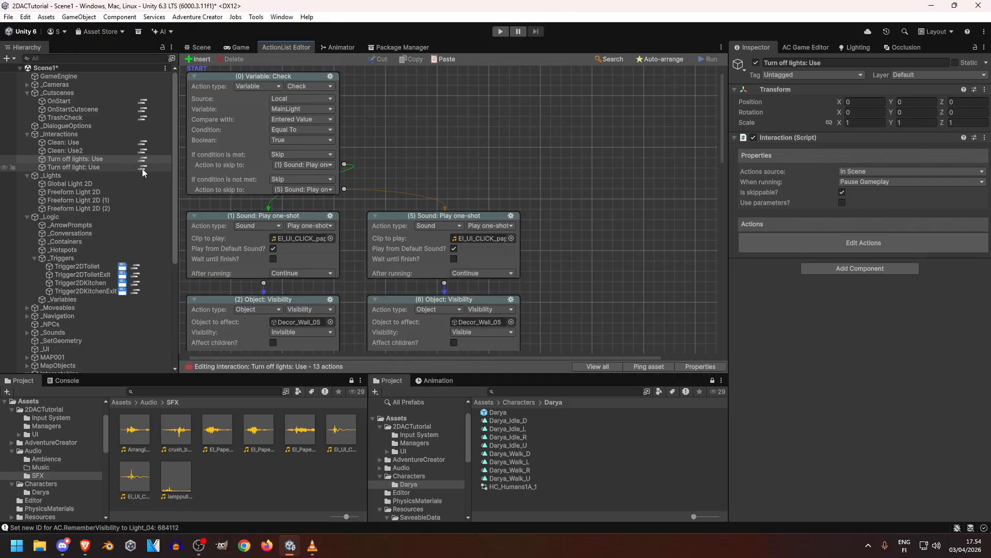
left_click(142, 168)
right_click(321, 126)
left_click(359, 144)
Step: Delete the default Engine: Wait action from Turn off light: Use and auto-arrange the remaining actions
scroll(206, 171, "up", 5)
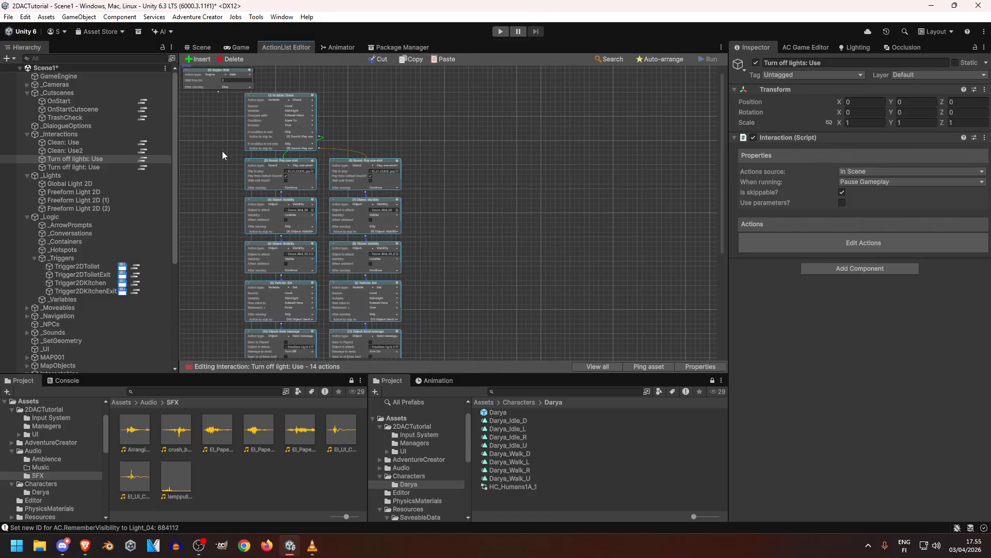
right_click(250, 73)
left_click(289, 146)
right_click(392, 95)
left_click(447, 159)
scroll(213, 93, "up", 3)
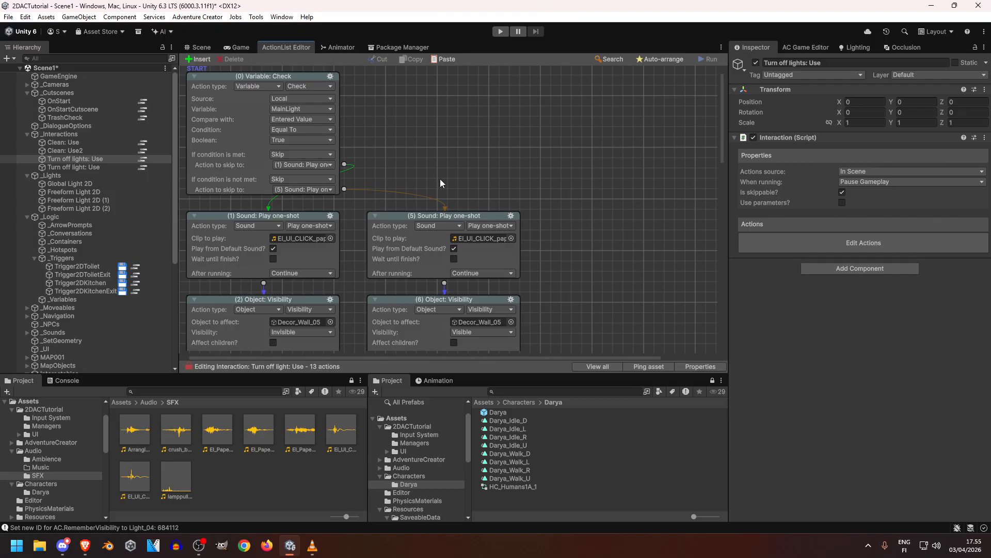
Step: Create a local Boolean variable named BedroomLight with an initial value of True
left_click(805, 47)
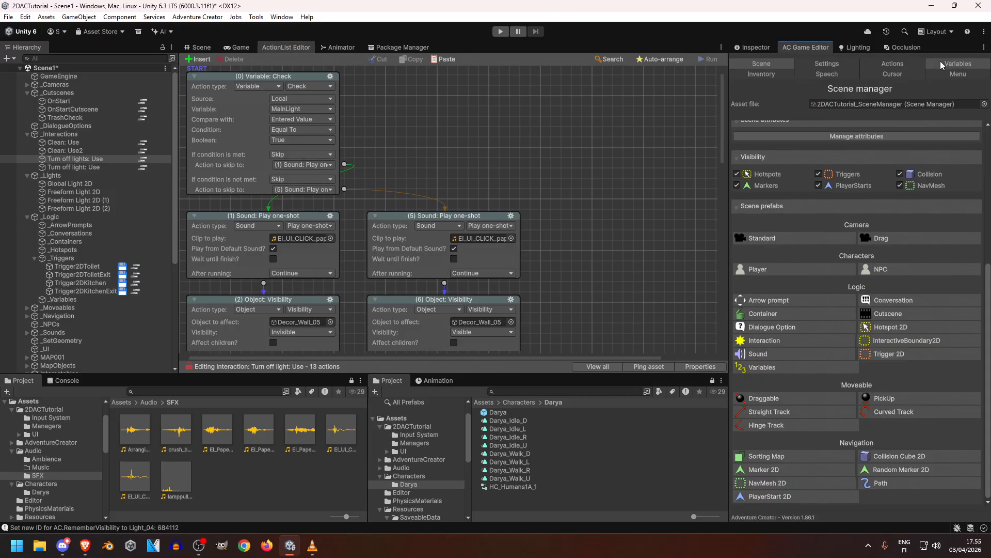
left_click(958, 63)
left_click(876, 289)
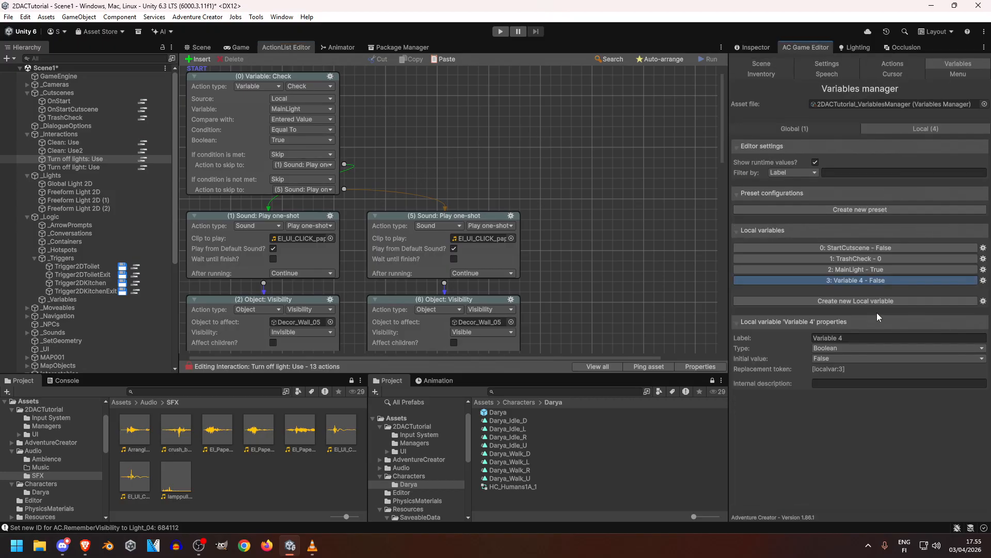
left_click(855, 336)
type("BedroomLight")
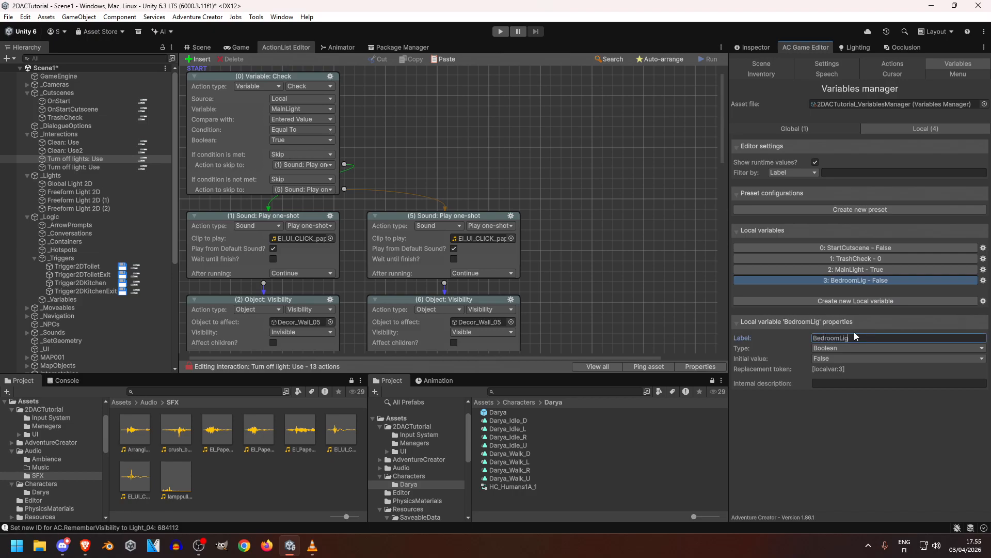
left_click(833, 360)
left_click(850, 385)
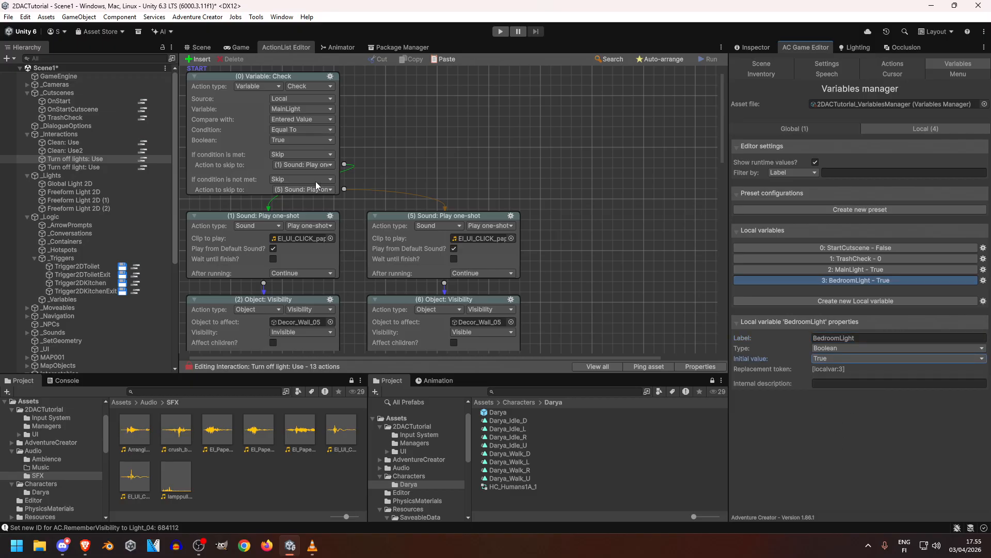
Step: Make the Variable: Check action in Turn off light: Use check the BedroomLight variable
left_click(292, 112)
left_click(309, 154)
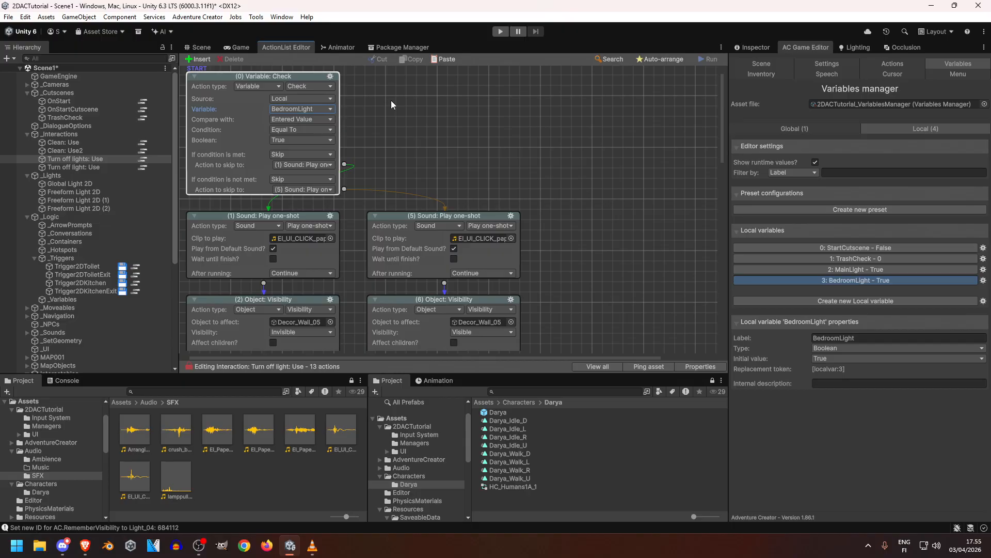
Step: Assign the lamppullchain sound as the clip in both Sound: Play one-shot actions of Turn off light: Use
scroll(358, 176, "down", 3)
left_click(135, 476)
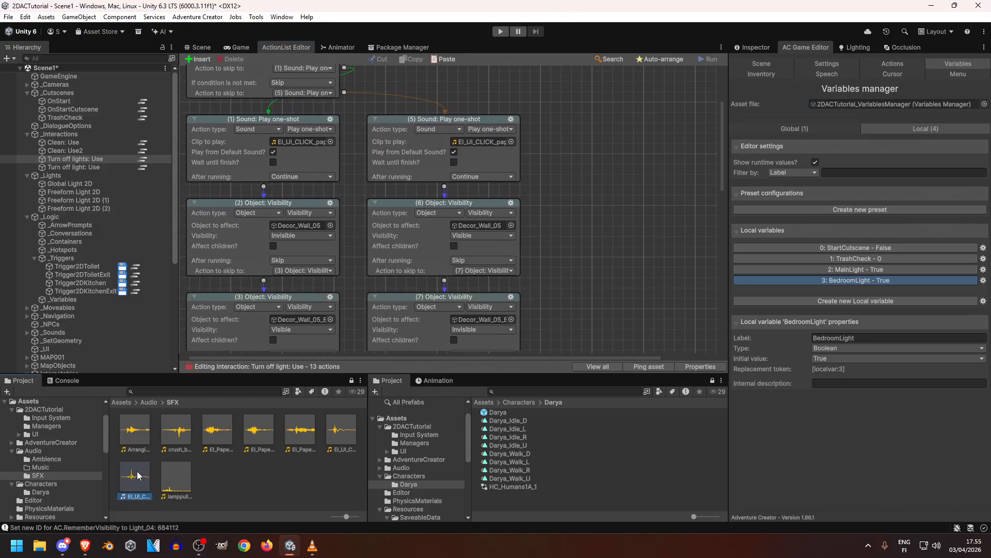
left_click(170, 481)
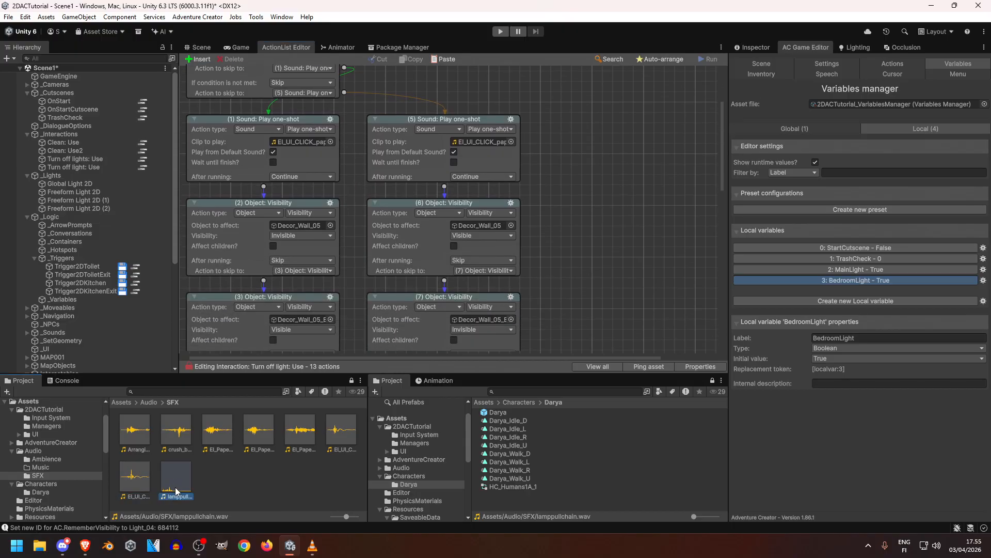
left_click_drag(174, 489, 485, 142)
scroll(464, 155, "down", 2)
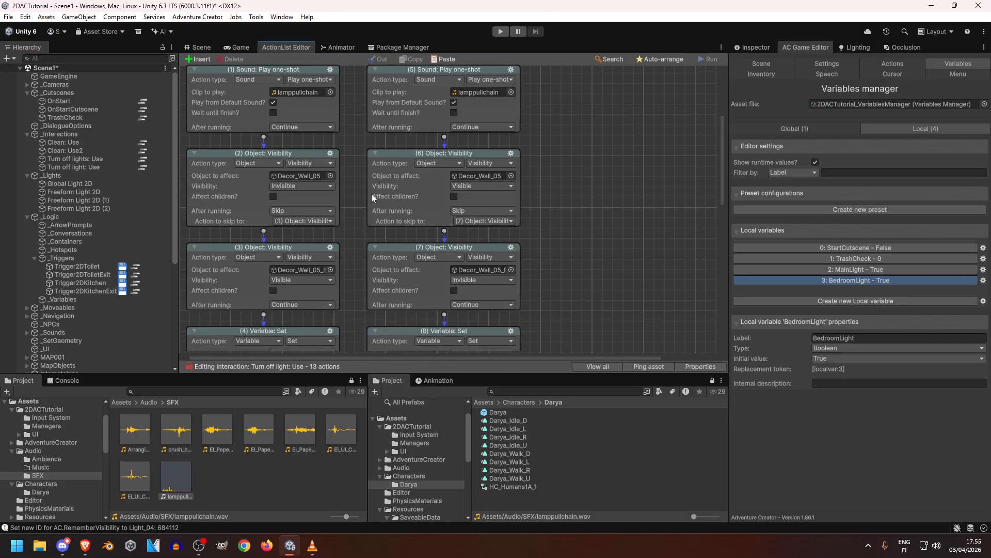
Step: Replace the wall switch objects in the four Object: Visibility actions with Light_05 in actions 2 and 6 and Light_04 in actions 3 and 7
scroll(104, 287, "down", 5)
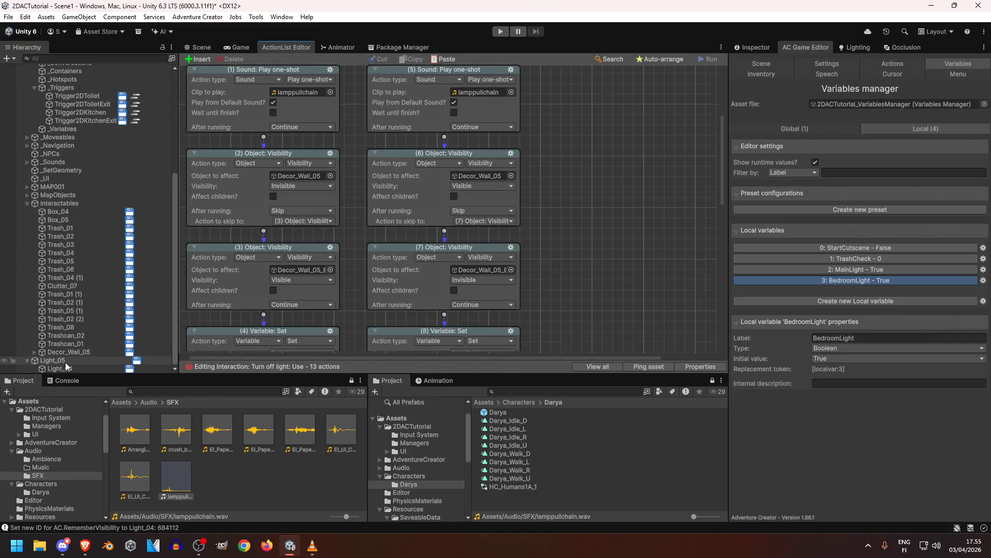
scroll(325, 297, "up", 1)
scroll(330, 310, "up", 5)
scroll(348, 216, "down", 5)
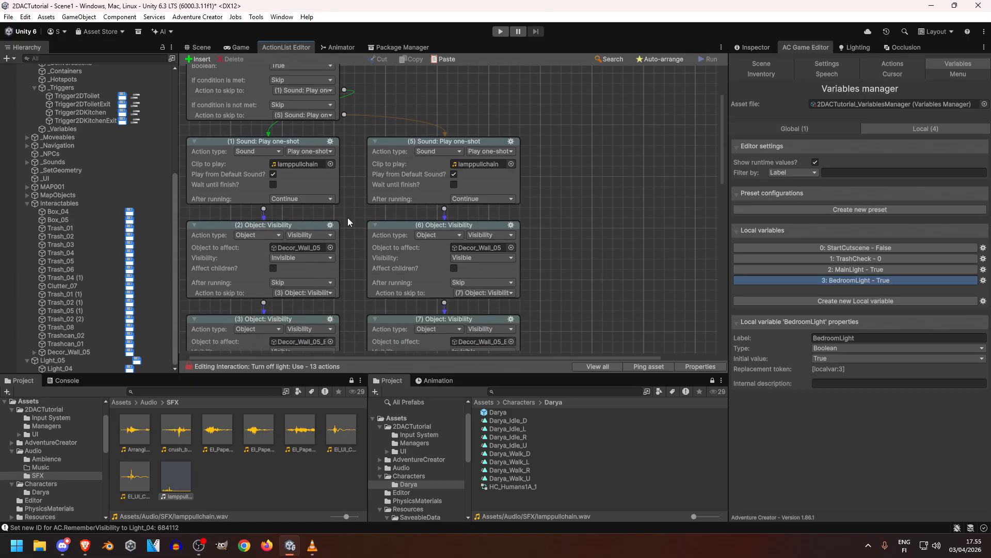
left_click(292, 218)
left_click_drag(52, 359, 277, 170)
left_click_drag(60, 368, 306, 266)
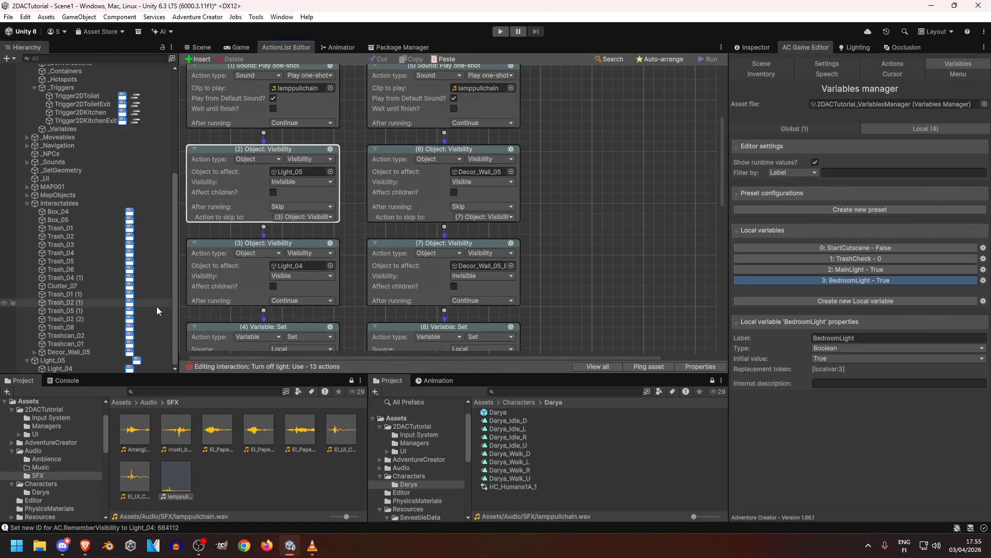
left_click_drag(66, 360, 482, 175)
left_click_drag(69, 368, 488, 265)
Step: Change the variable in both Variable: Set actions of Turn off light: Use to BedroomLight
scroll(592, 206, "down", 5)
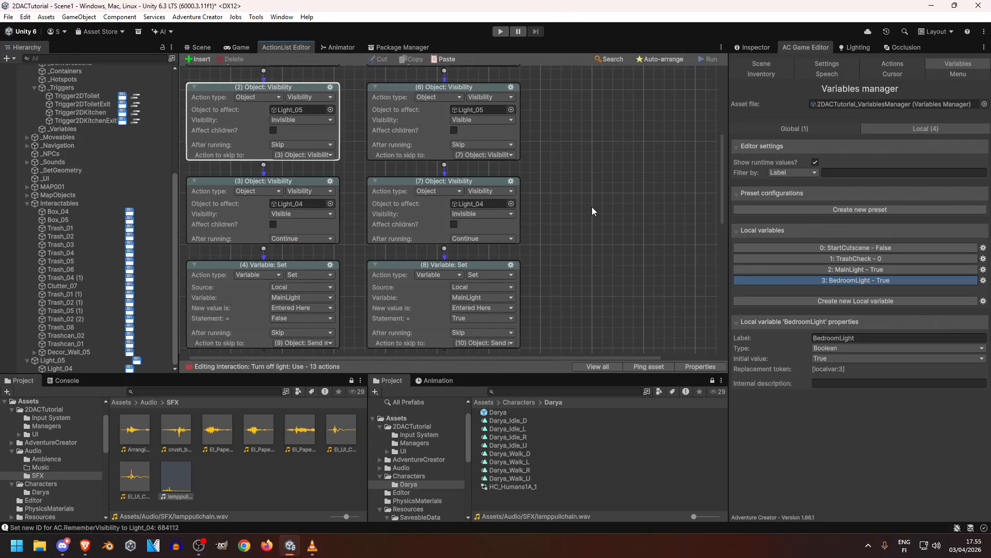
left_click(311, 198)
left_click(298, 247)
left_click(480, 199)
left_click(478, 248)
Step: Make both Object: Send message actions of Turn off light: Use affect Freeform Light 2D (2)
scroll(361, 235, "down", 4)
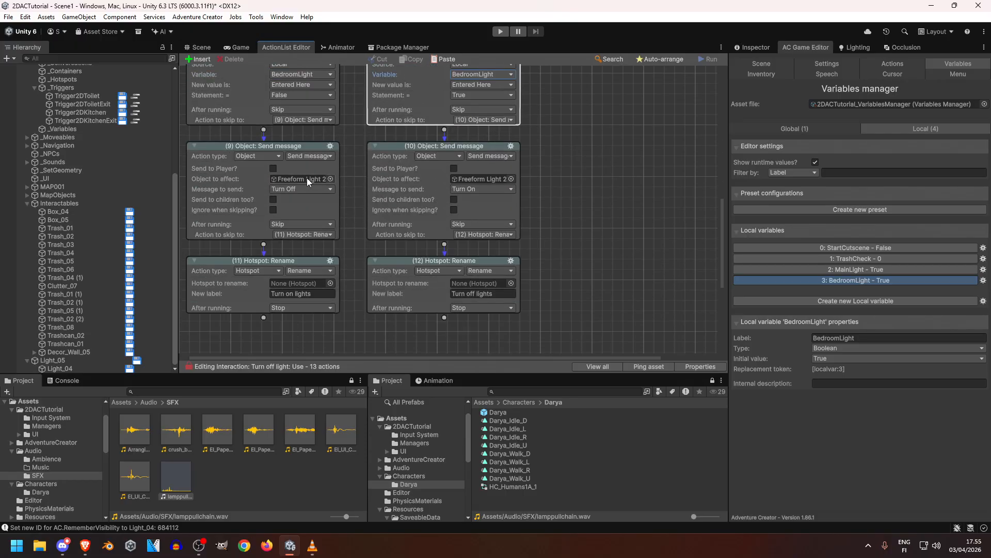
scroll(116, 247, "up", 6)
left_click(86, 199)
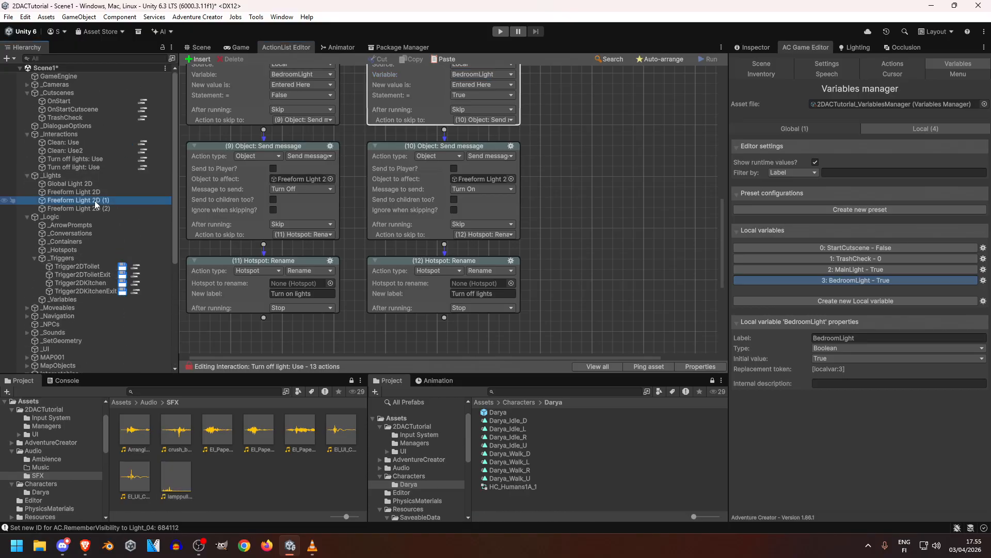
left_click(82, 208)
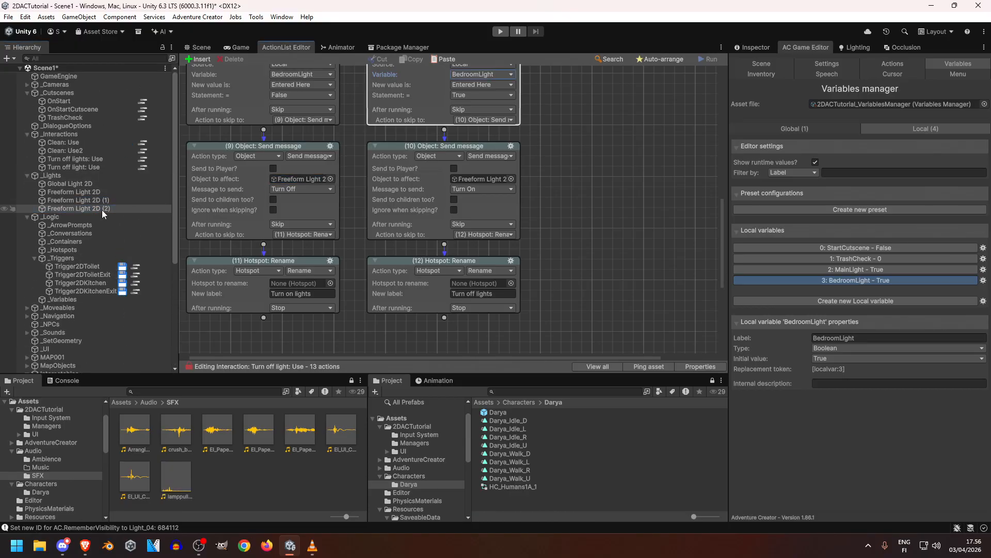
left_click_drag(451, 185, 467, 180)
scroll(356, 258, "down", 2)
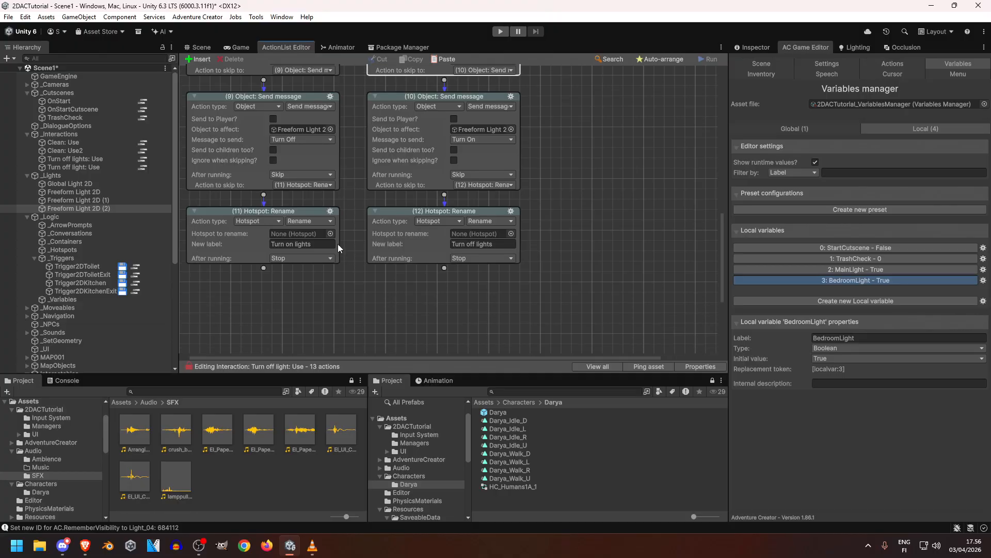
Step: Assign Light_05 as the hotspot to rename in both Hotspot: Rename actions of Turn off light: Use
scroll(96, 243, "down", 4)
scroll(87, 258, "up", 4)
scroll(99, 248, "down", 5)
left_click_drag(64, 360, 480, 233)
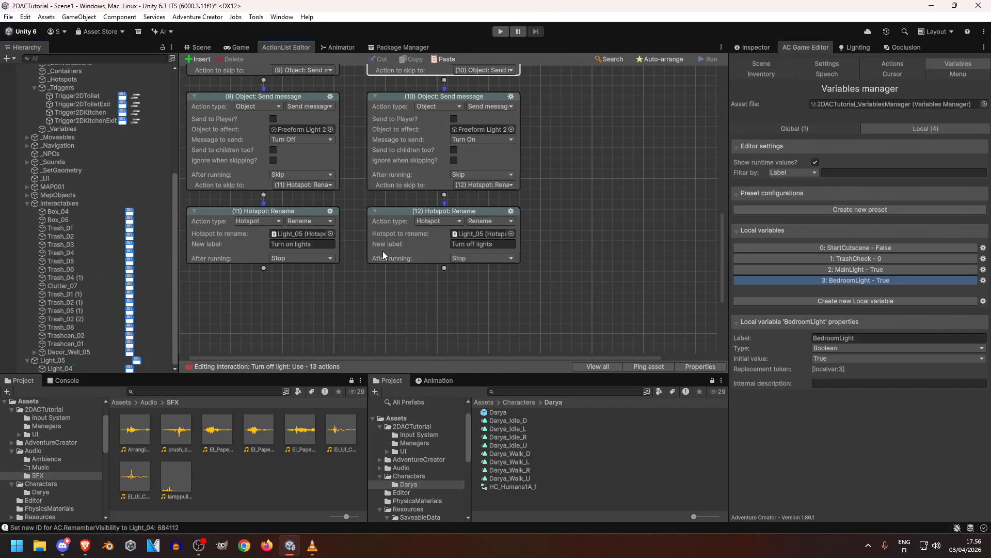
Step: Open the Turn off lights: Use interaction and assign Decor_Wall_05 as the hotspot in both of its Hotspot: Rename actions
scroll(93, 207, "up", 5)
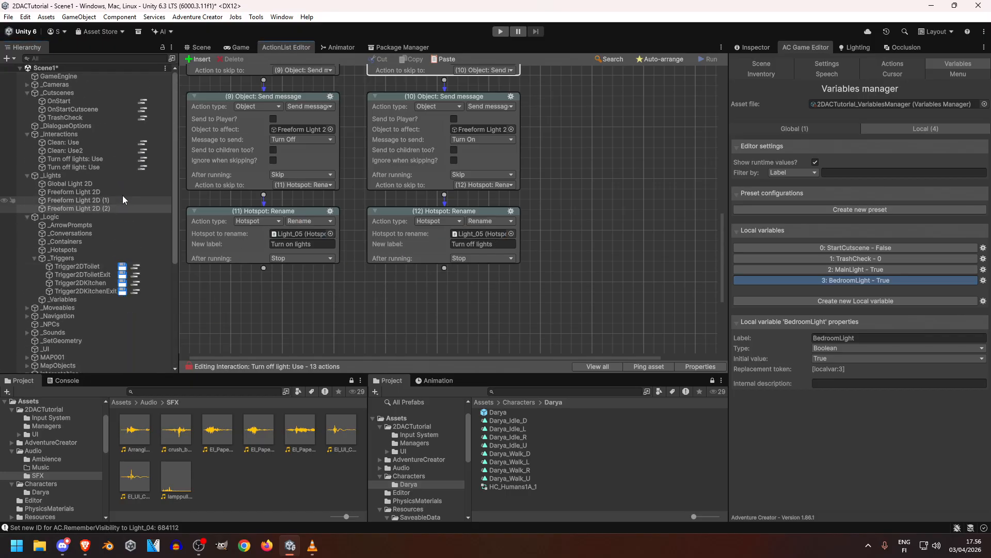
left_click(143, 160)
scroll(408, 200, "down", 10)
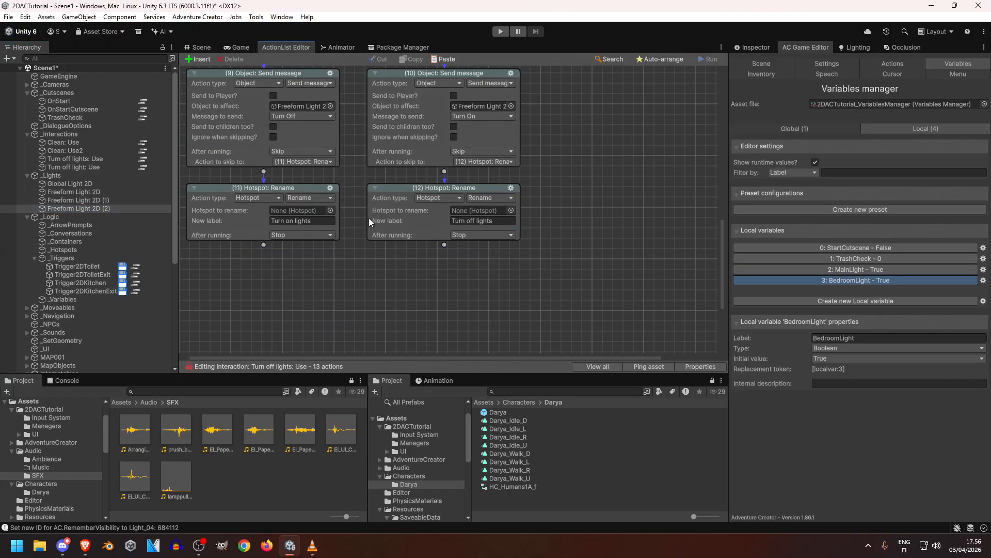
scroll(95, 252, "down", 5)
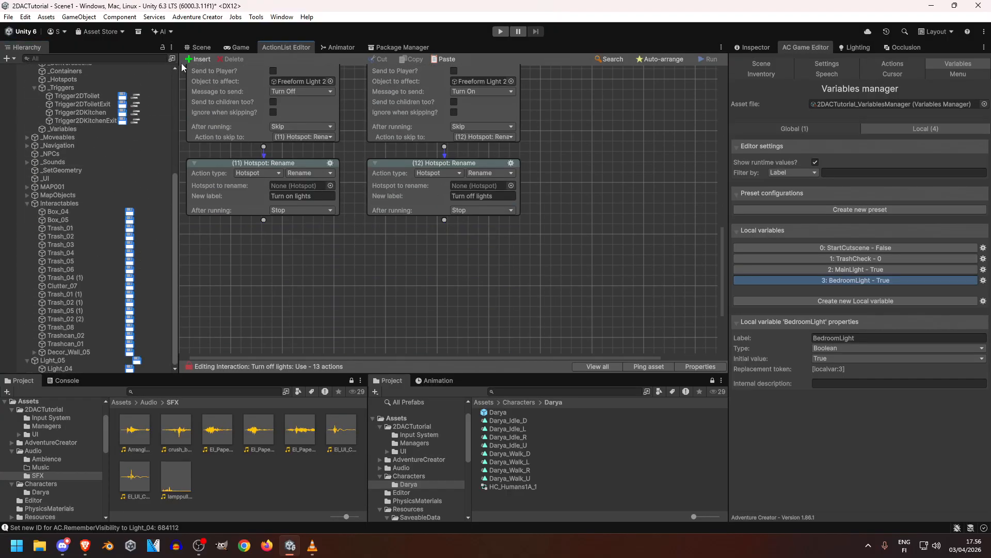
left_click(189, 45)
scroll(445, 223, "up", 3)
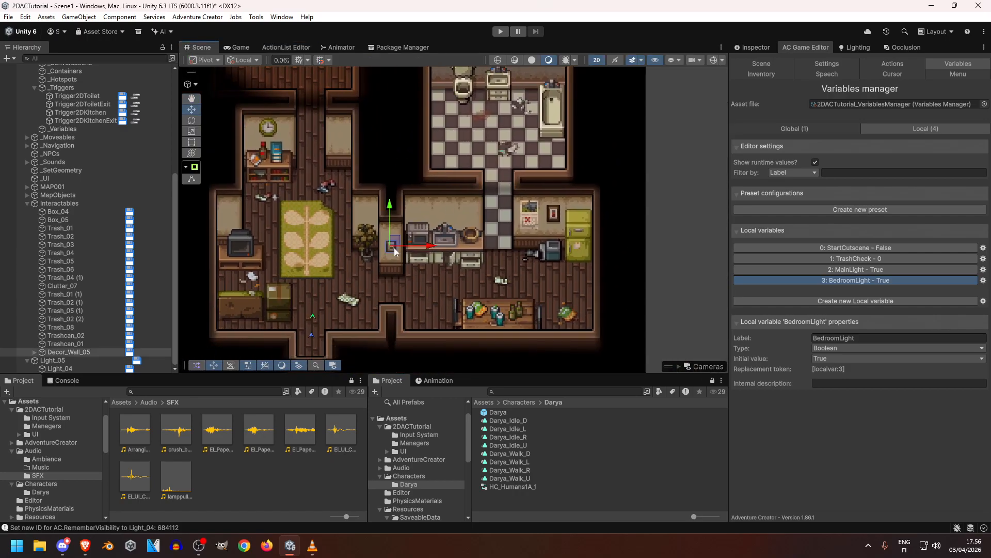
left_click(286, 47)
left_click_drag(67, 352, 302, 186)
left_click_drag(80, 353, 473, 186)
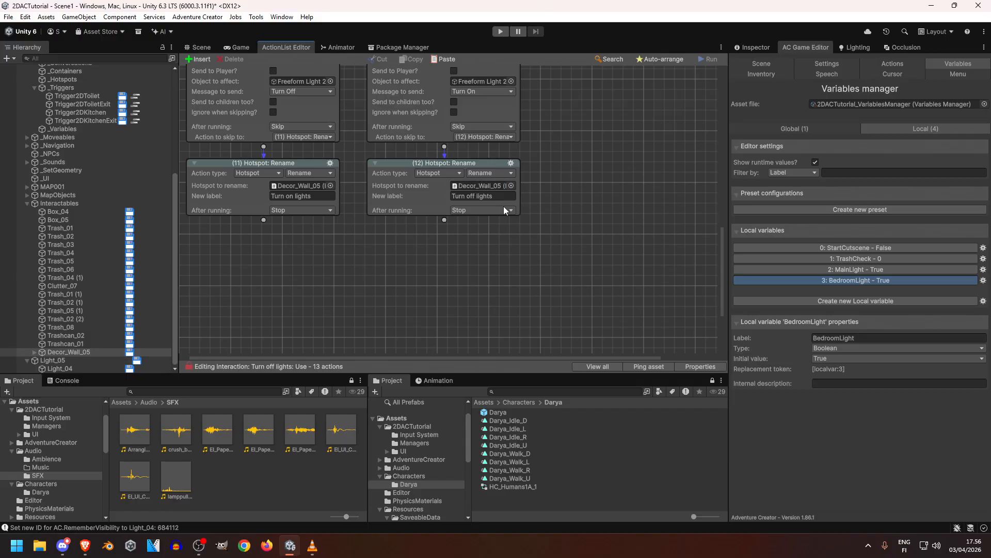
Step: Auto-arrange the actions of Turn off lights: Use
scroll(580, 218, "up", 3)
right_click(604, 190)
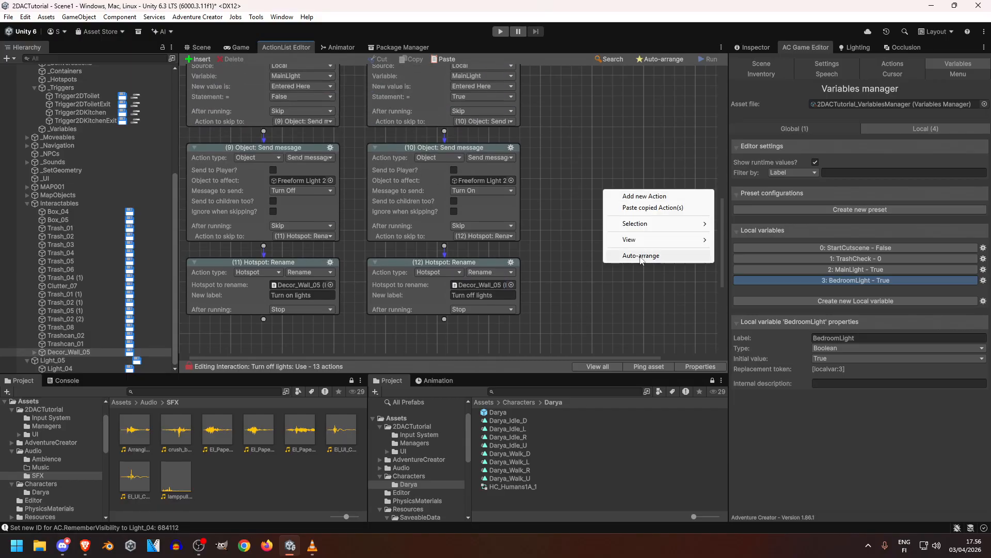
left_click(640, 255)
left_click(136, 122)
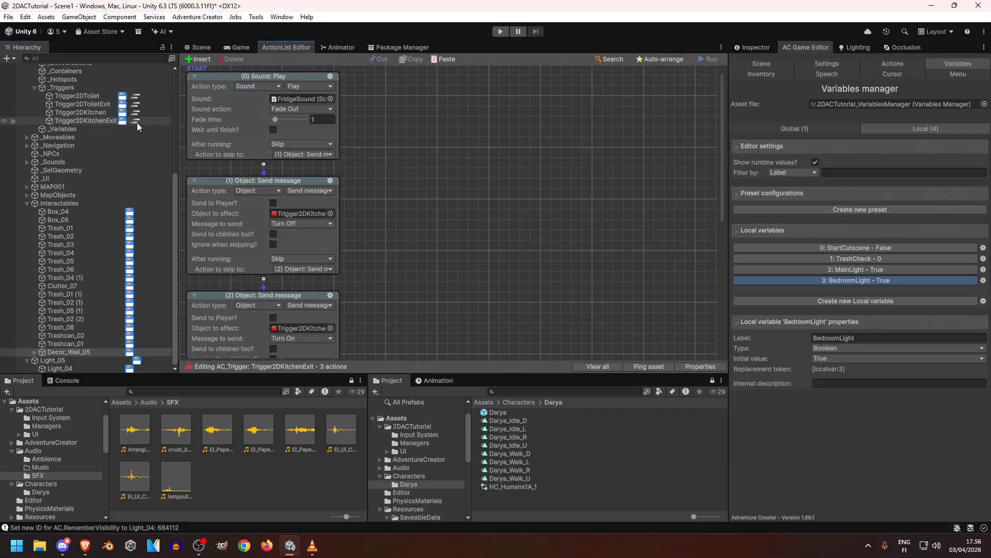
Step: Run the game and toggle the main lights with the wall switch to check its hotspot label
left_click(500, 32)
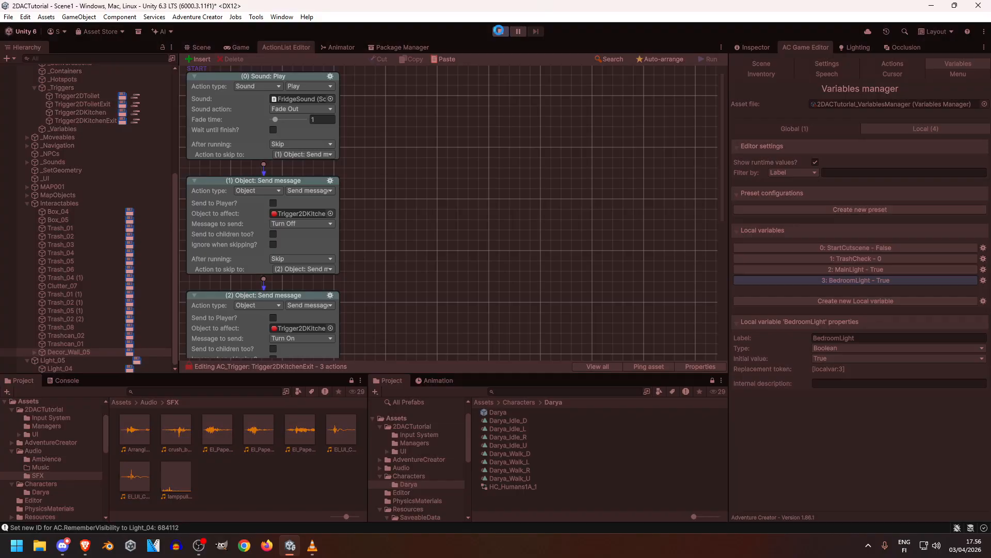
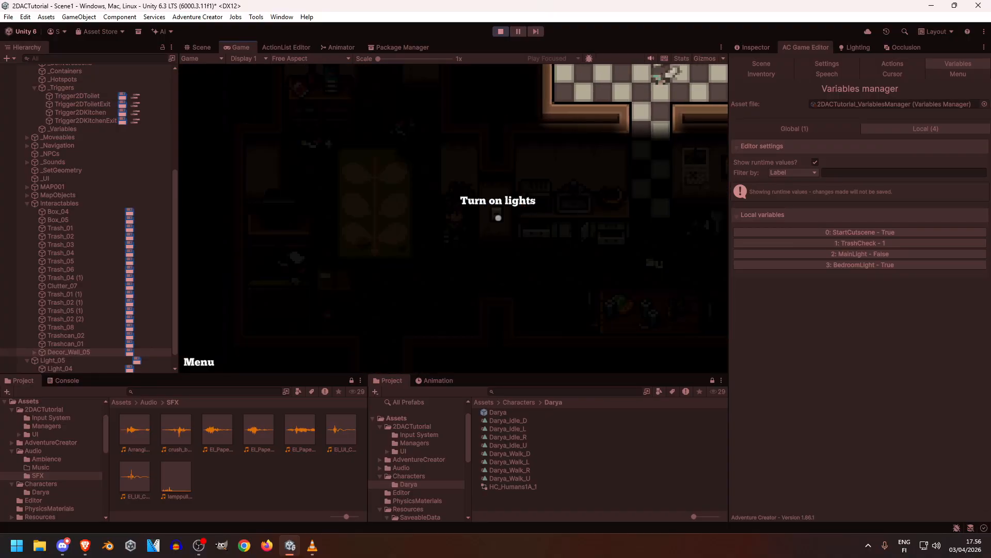
left_click(499, 218)
left_click(497, 216)
left_click(496, 216)
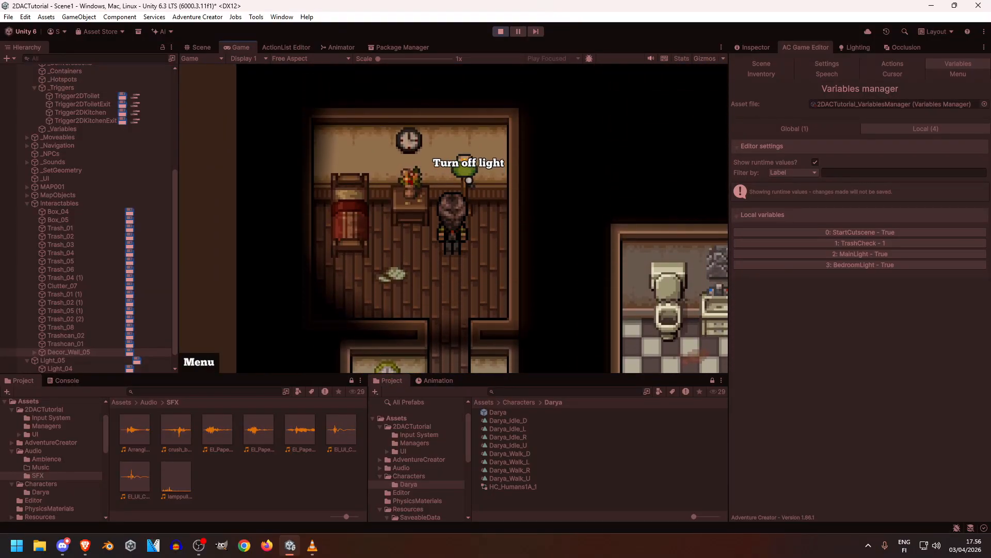
Step: Toggle the bedroom lamp off and on repeatedly in the running game to check its light, sprite and hotspot label
left_click(486, 180)
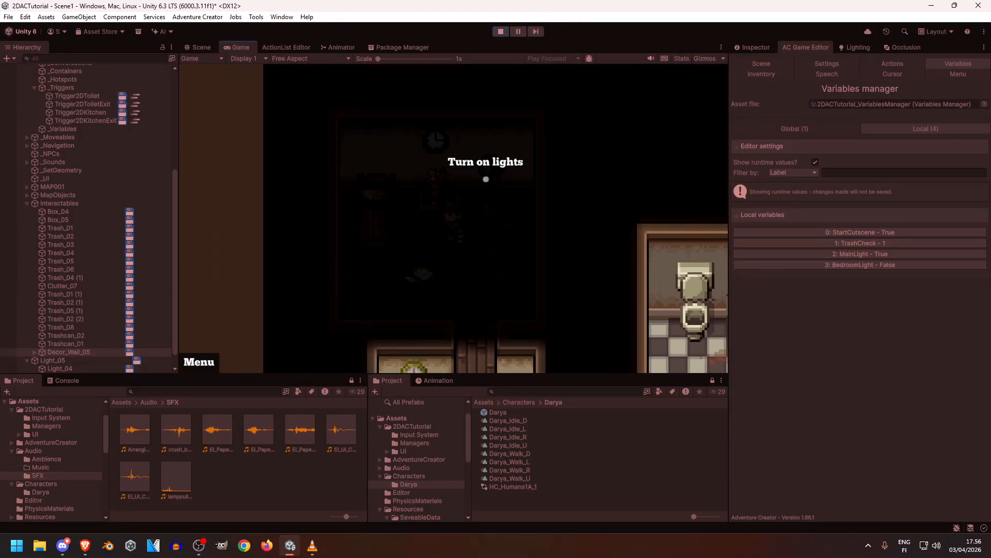
left_click(505, 159)
left_click(505, 159)
key("d")
key("w")
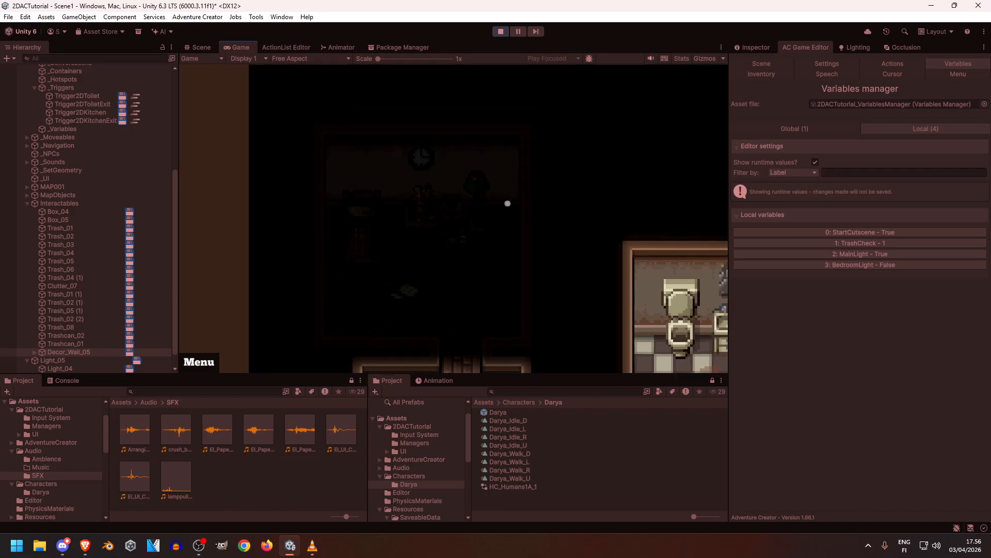
left_click(503, 167)
left_click(502, 168)
left_click(512, 173)
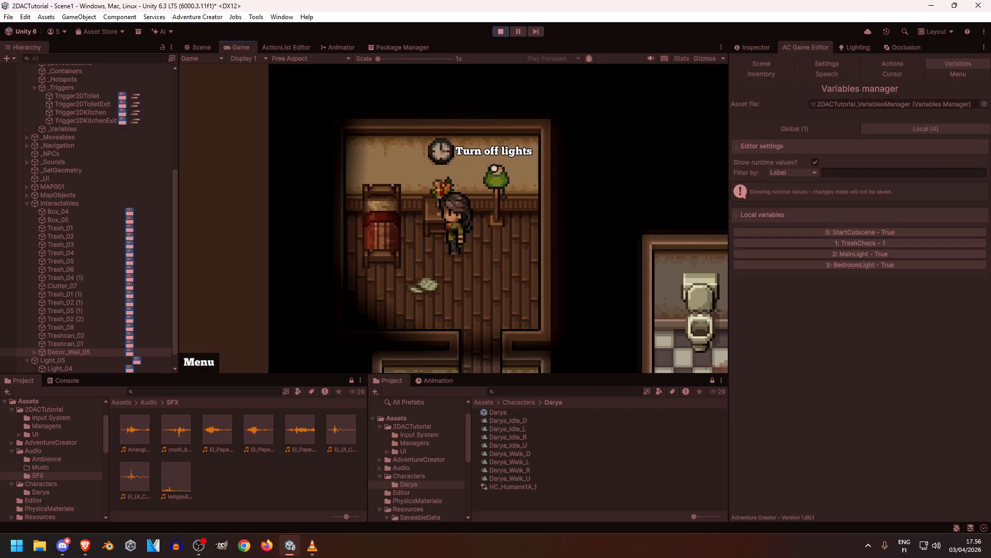
left_click(494, 174)
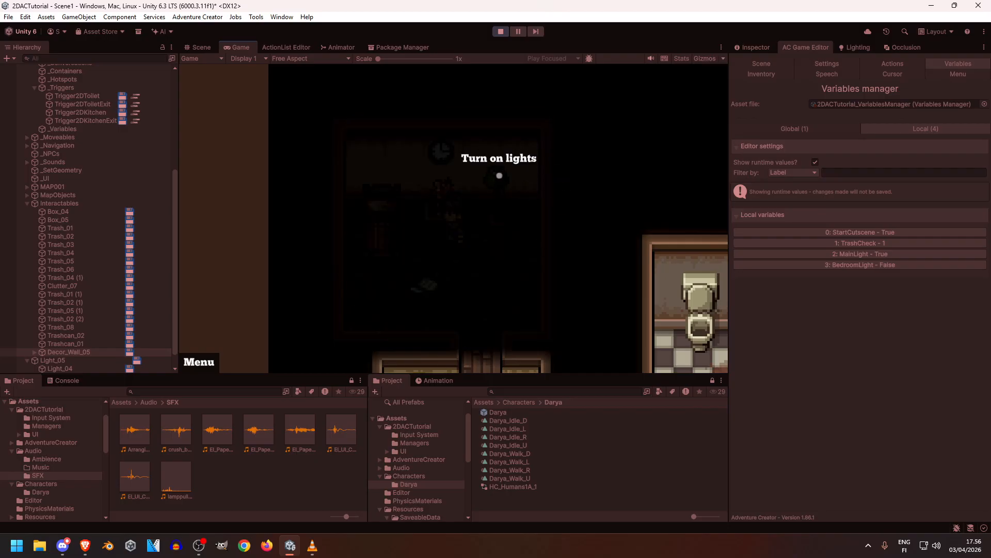
left_click(499, 176)
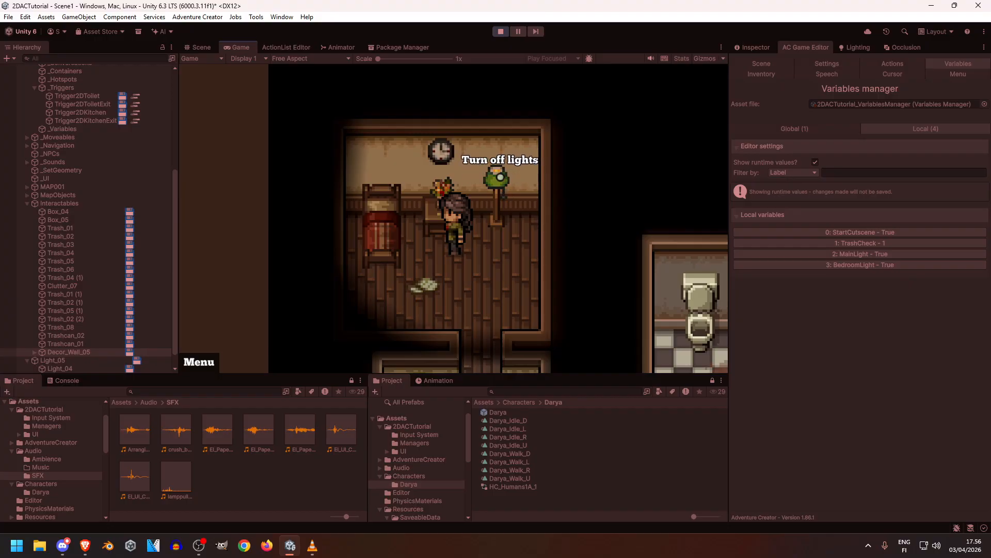
left_click(500, 176)
left_click(509, 175)
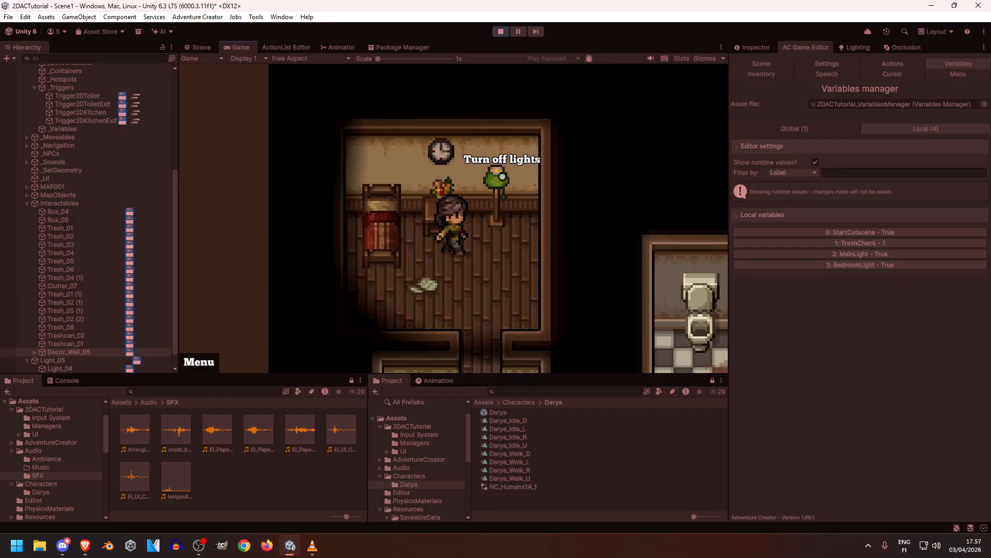
left_click(481, 194)
left_click(479, 196)
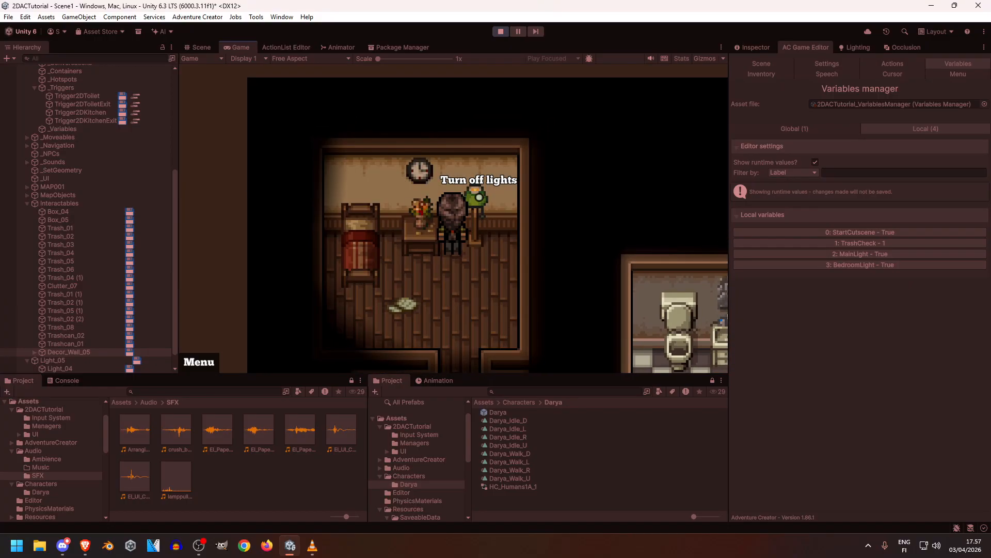
left_click(475, 199)
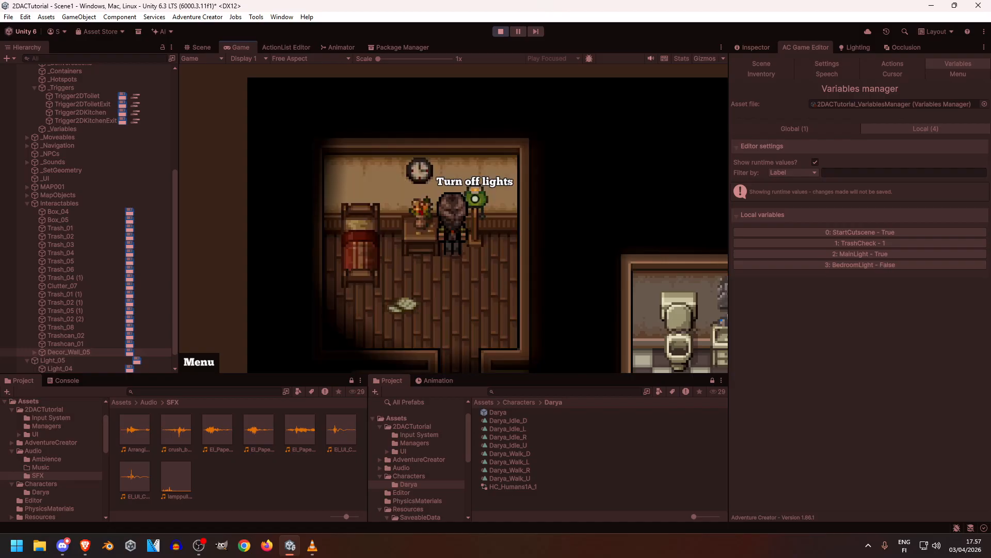
left_click(475, 198)
left_click(476, 195)
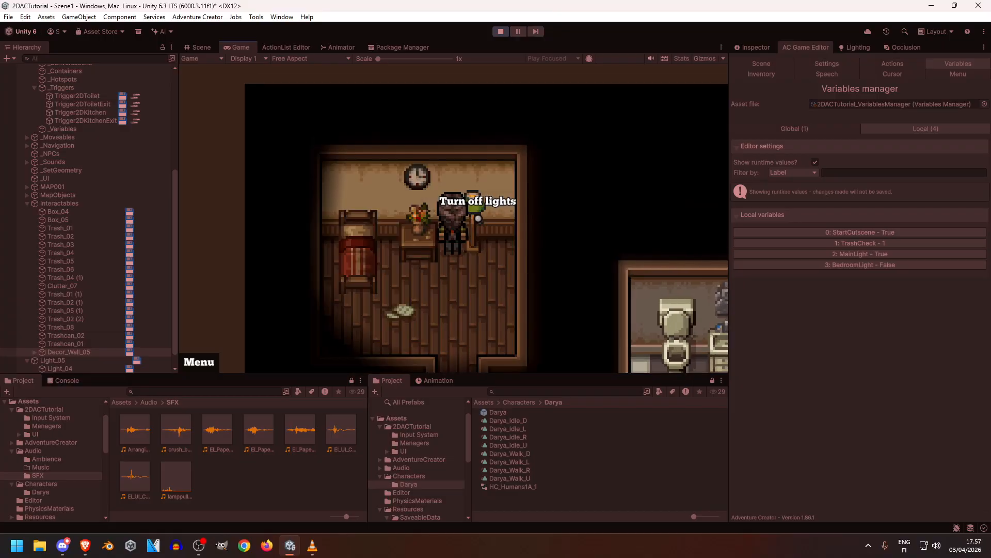
Step: Walk back to the wall switch, toggle the main lights once more to check them, and stop the game
key("s")
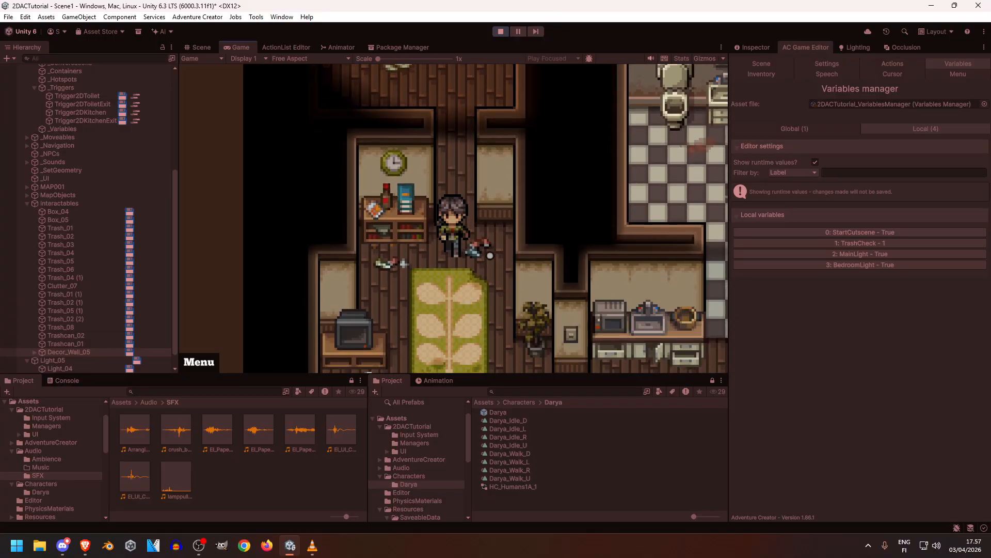
left_click(499, 226)
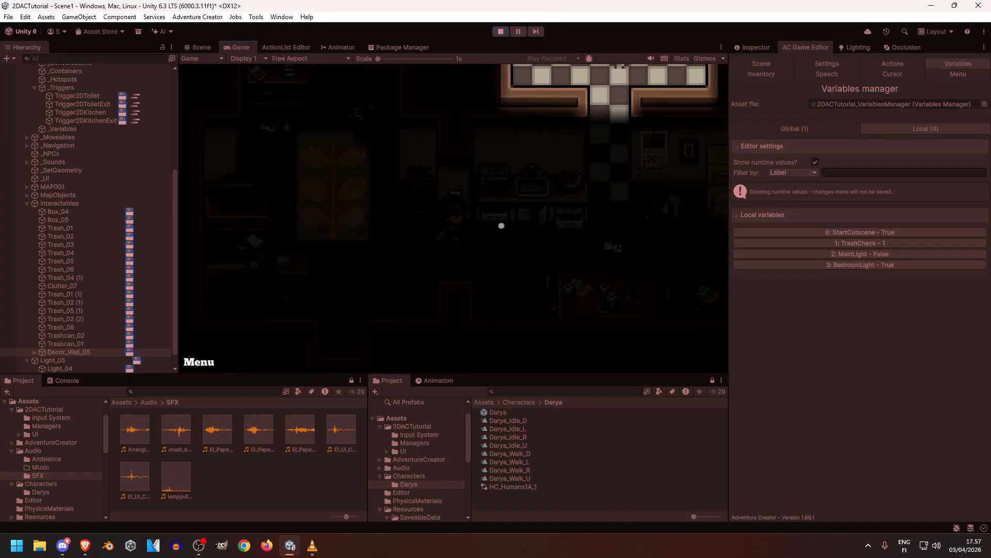
key("d")
key("w")
key("s")
key("s")
left_click(436, 188)
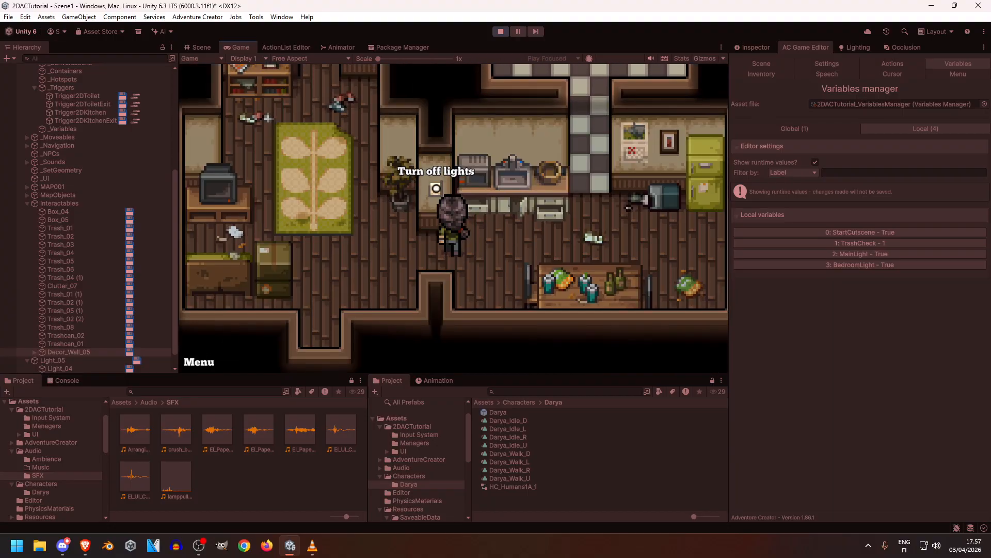
left_click(501, 31)
scroll(71, 249, "up", 6)
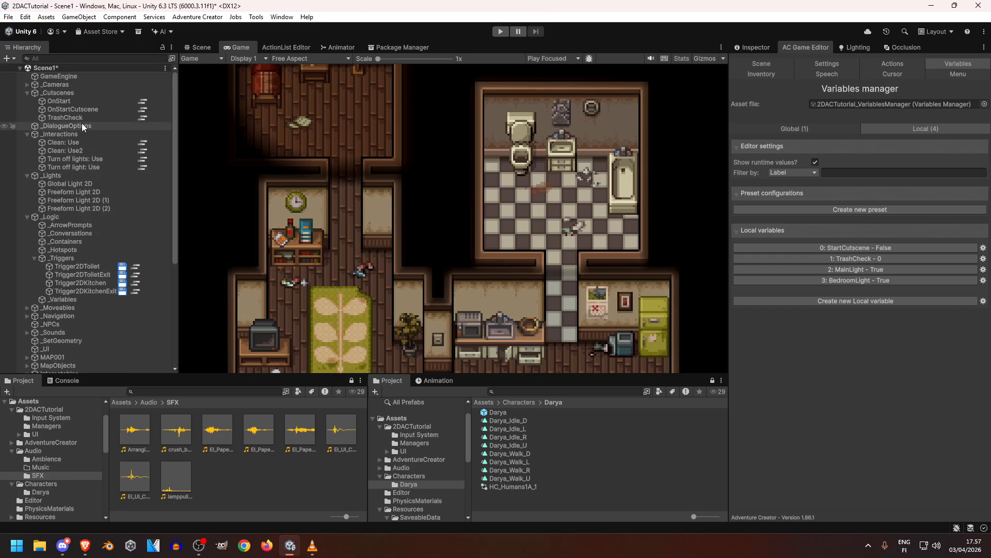
Step: Review the action lists and parameters of the Clean: Use and Clean: Use2 interactions
left_click(80, 144)
left_click(145, 143)
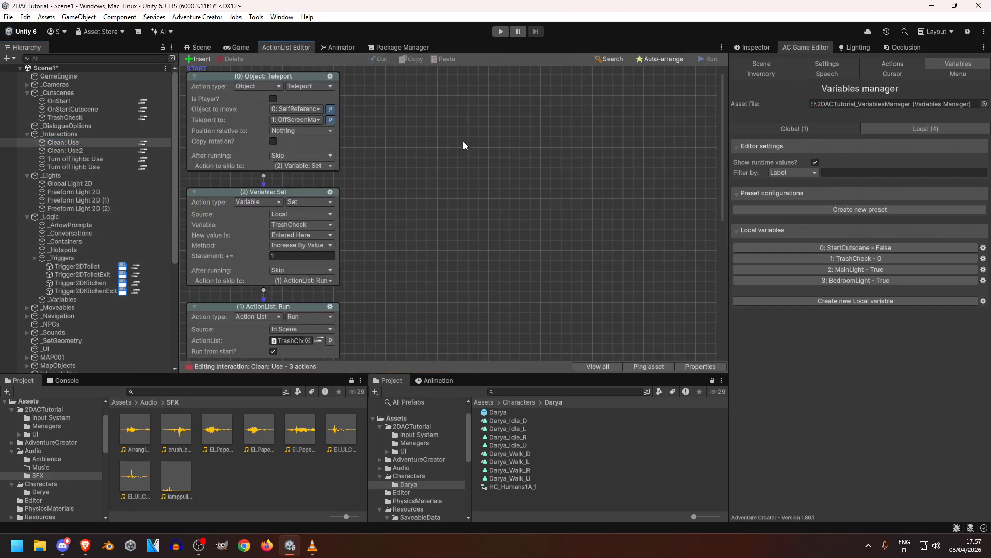
scroll(467, 160, "down", 7)
scroll(444, 207, "up", 7)
scroll(413, 194, "down", 3)
scroll(411, 196, "up", 3)
left_click(753, 47)
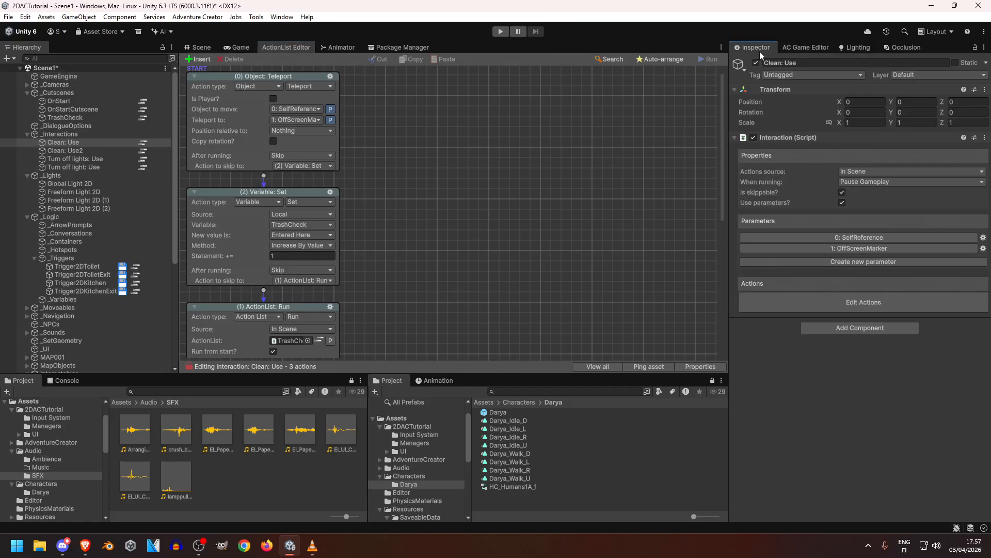
left_click(96, 150)
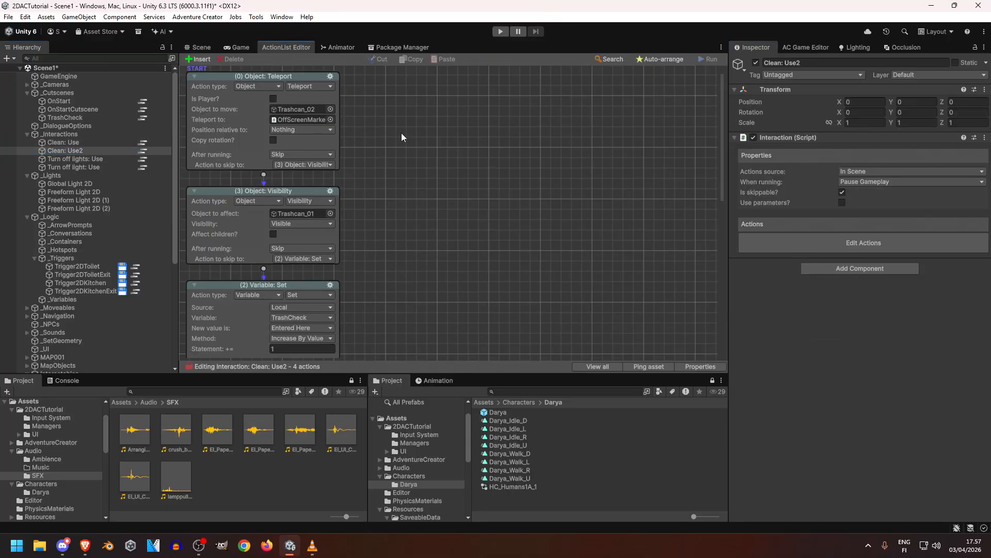
Step: Add a third parameter of type Unity Object to the Clean: Use interaction
left_click(125, 144)
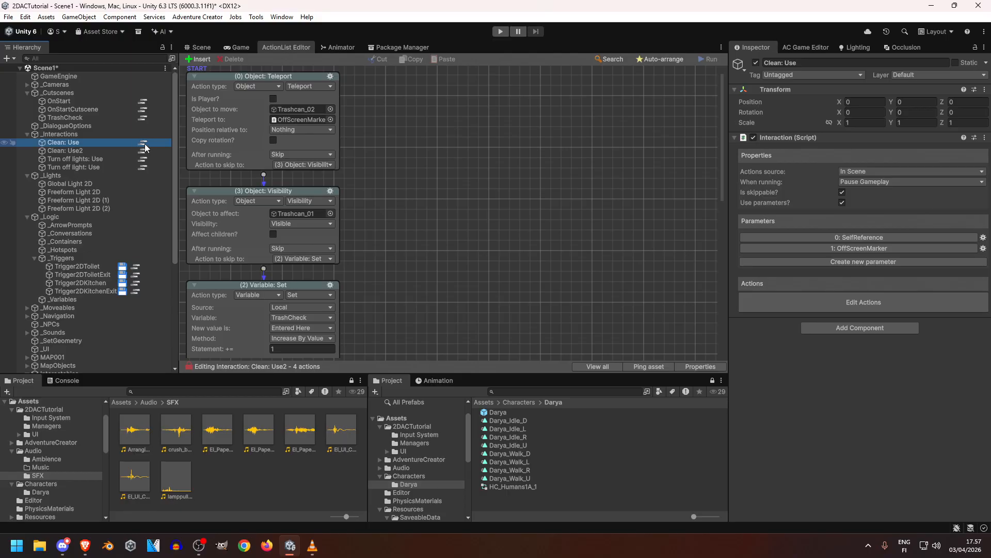
left_click(862, 258)
left_click(867, 281)
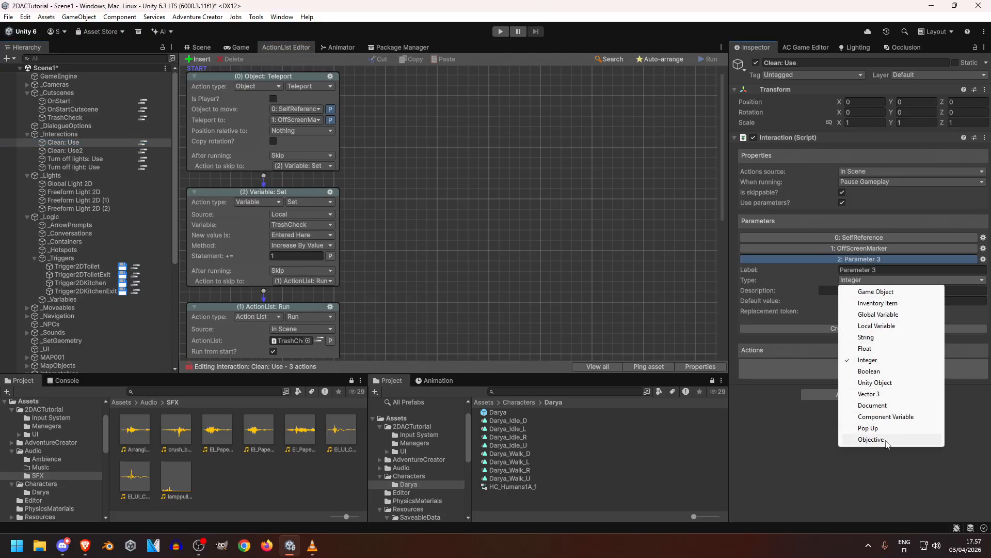
left_click(875, 383)
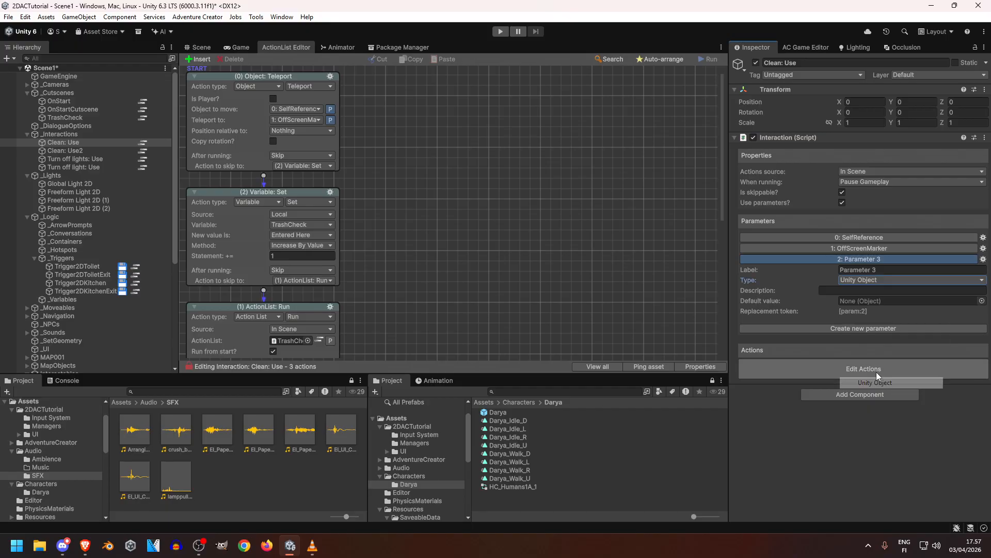
Step: Add a Sound: Play one-shot action to Clean: Use that plays the third parameter, labelled TrashAudio, from the Default Sound
scroll(403, 196, "down", 2)
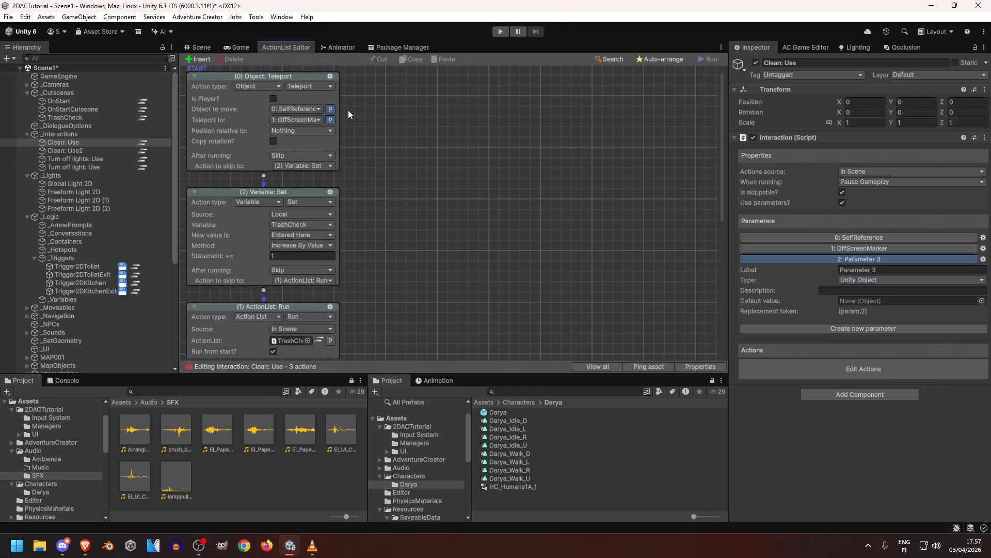
scroll(434, 152, "up", 1)
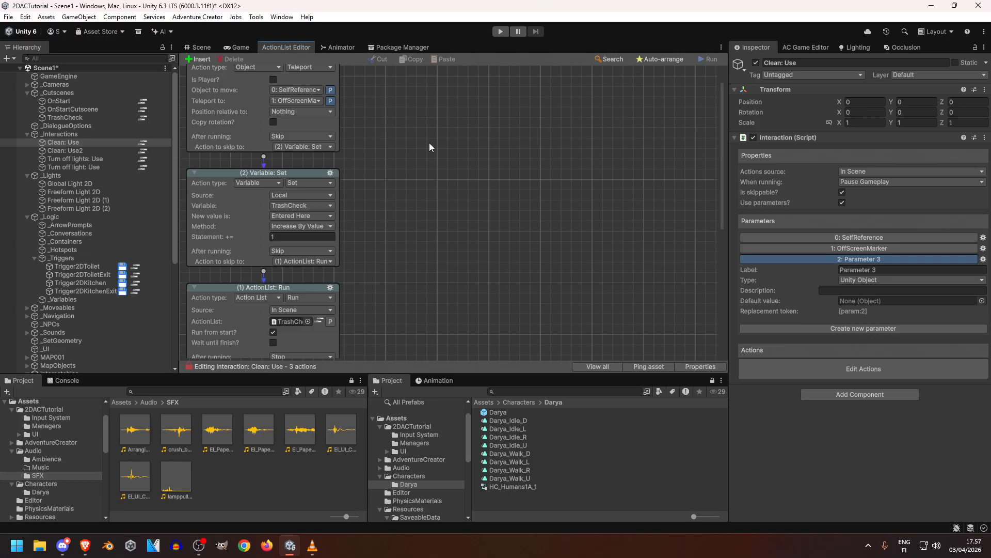
left_click(289, 322)
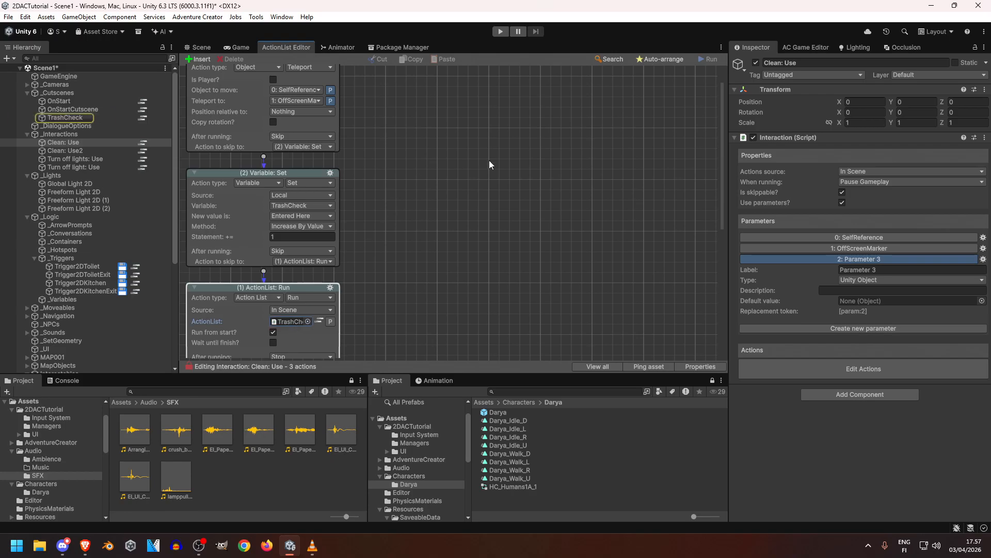
scroll(489, 160, "up", 1)
right_click(363, 152)
left_click(387, 159)
left_click(434, 168)
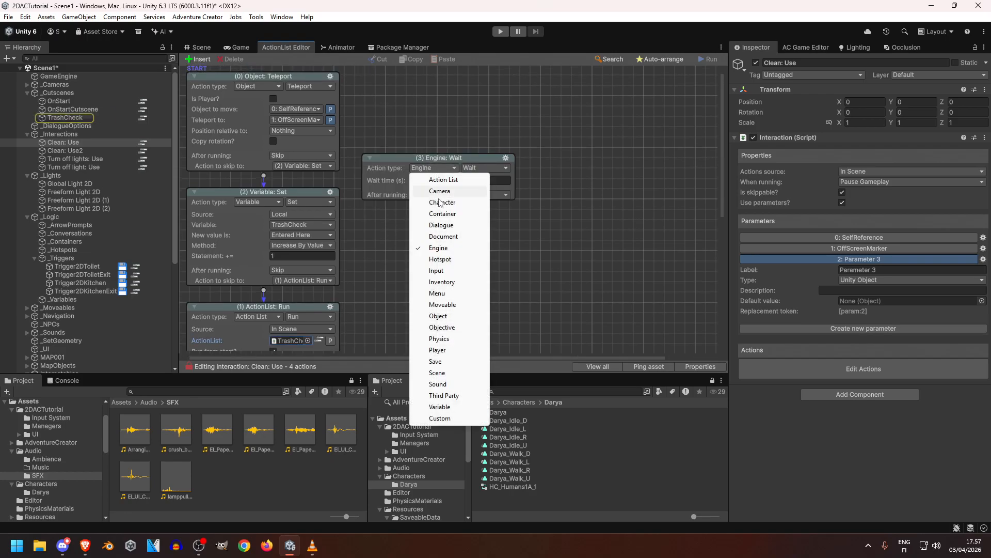
left_click(438, 384)
left_click(485, 168)
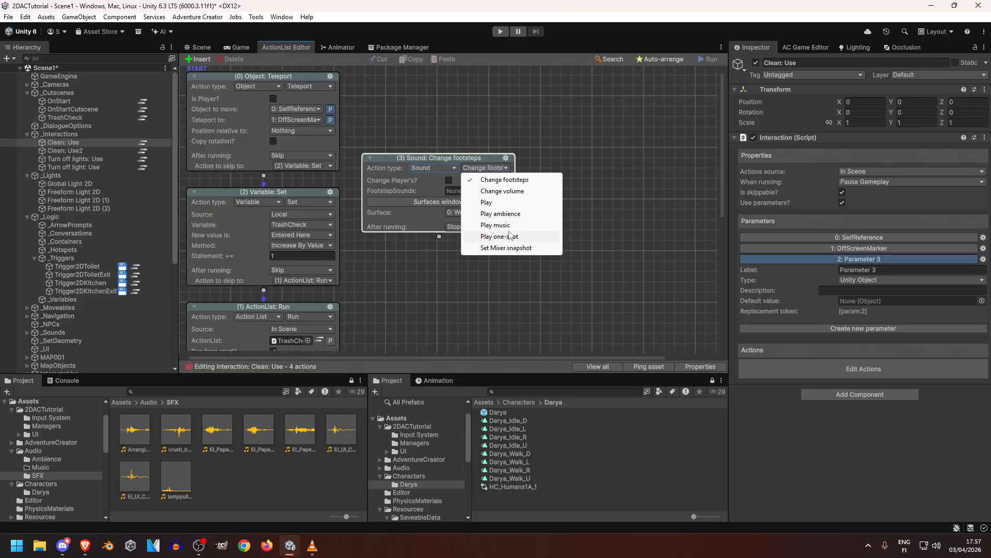
left_click(514, 238)
left_click(506, 181)
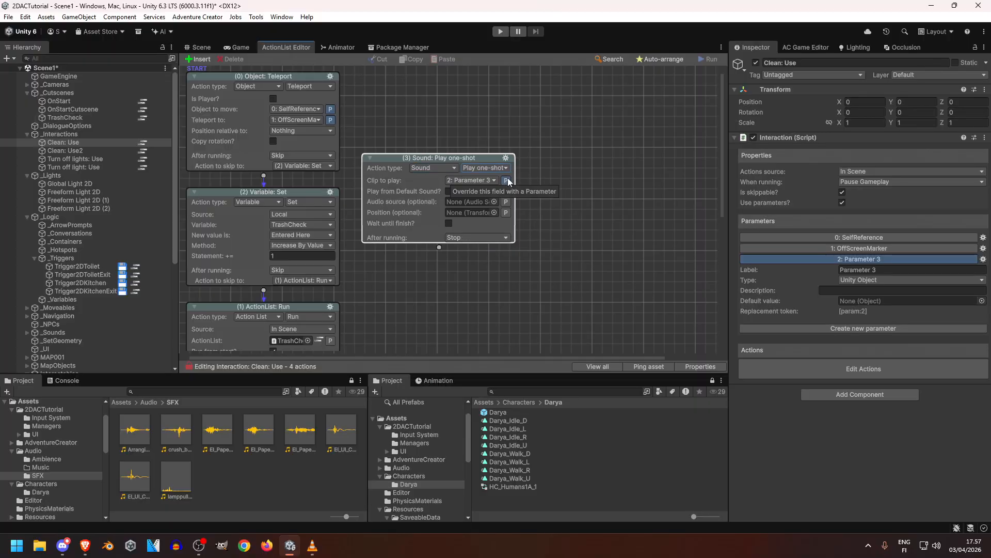
left_click(894, 269)
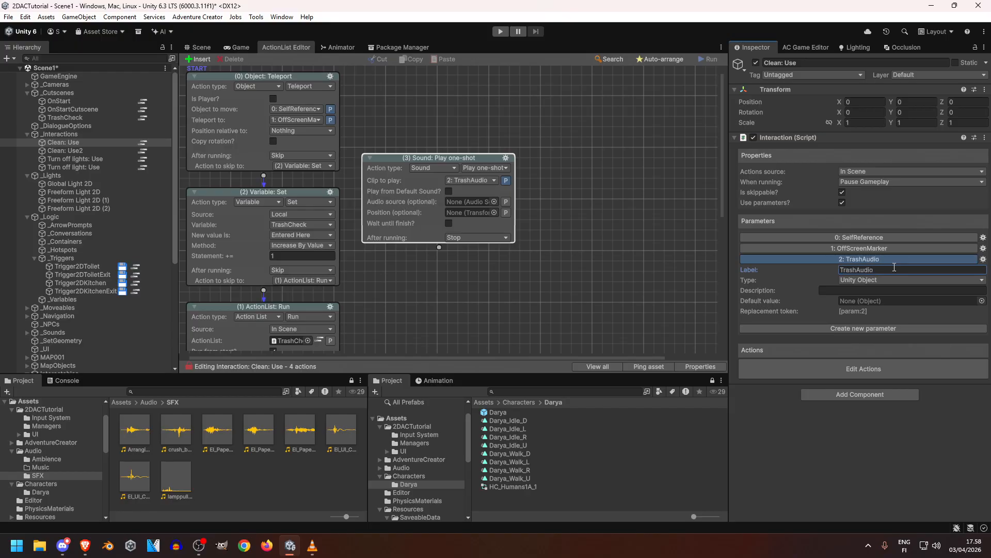
left_click(449, 192)
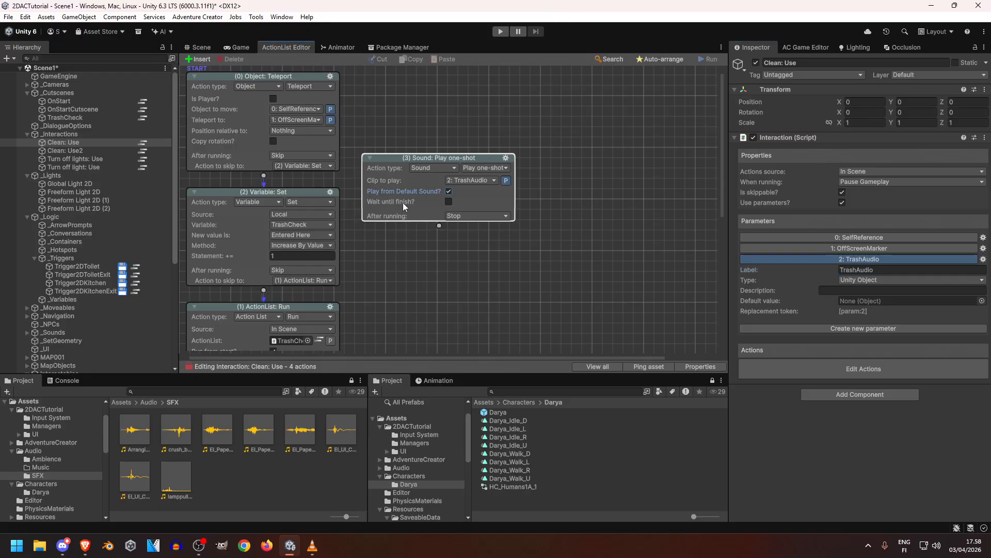
Step: Connect the Play one-shot action between Object: Teleport and Variable: Set, and auto-arrange the Clean: Use actions
left_click_drag(263, 176, 420, 170)
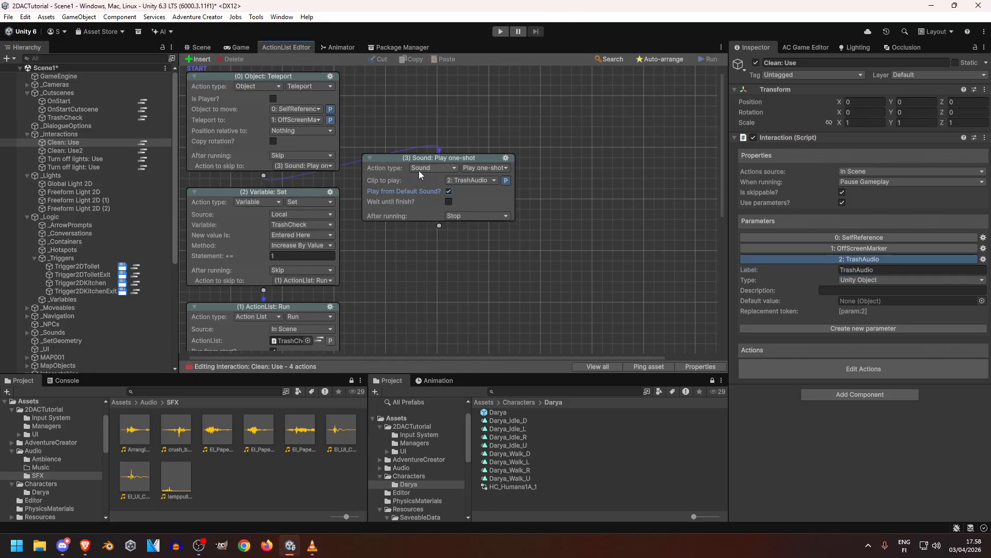
left_click_drag(439, 225, 330, 228)
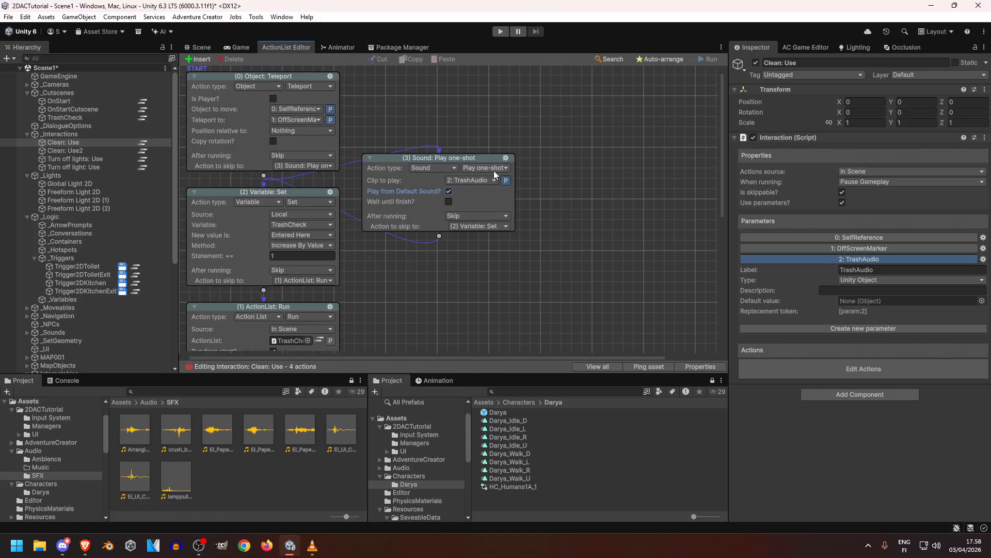
left_click(860, 259)
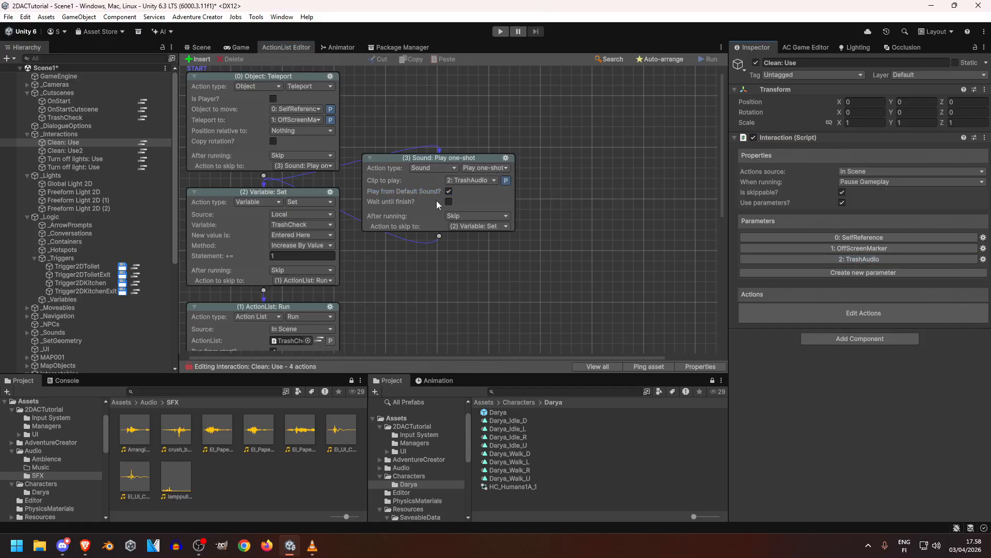
right_click(578, 175)
left_click(604, 228)
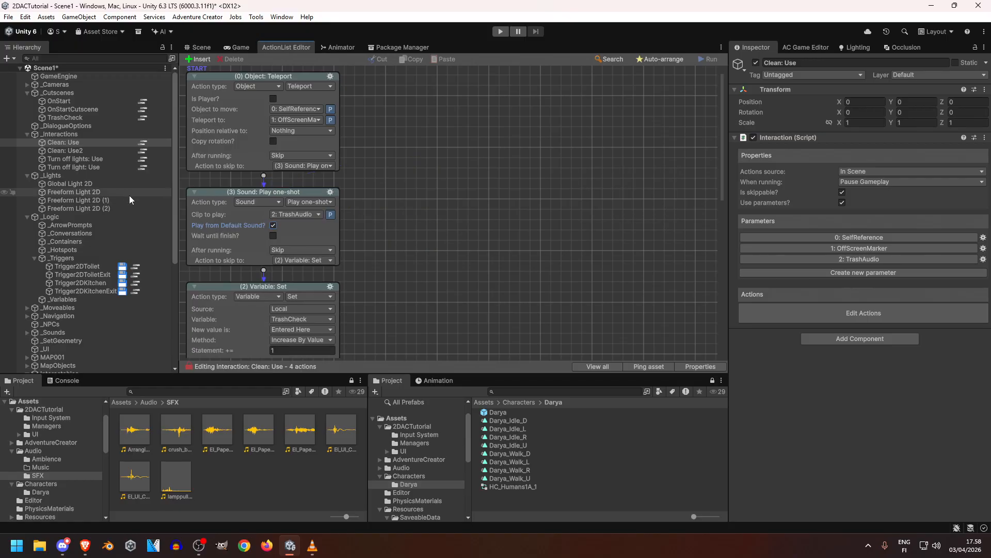
Step: Locate Trash_01 in the scene and examine its Set Interaction parameters, including the TrashAudio field
left_click(200, 47)
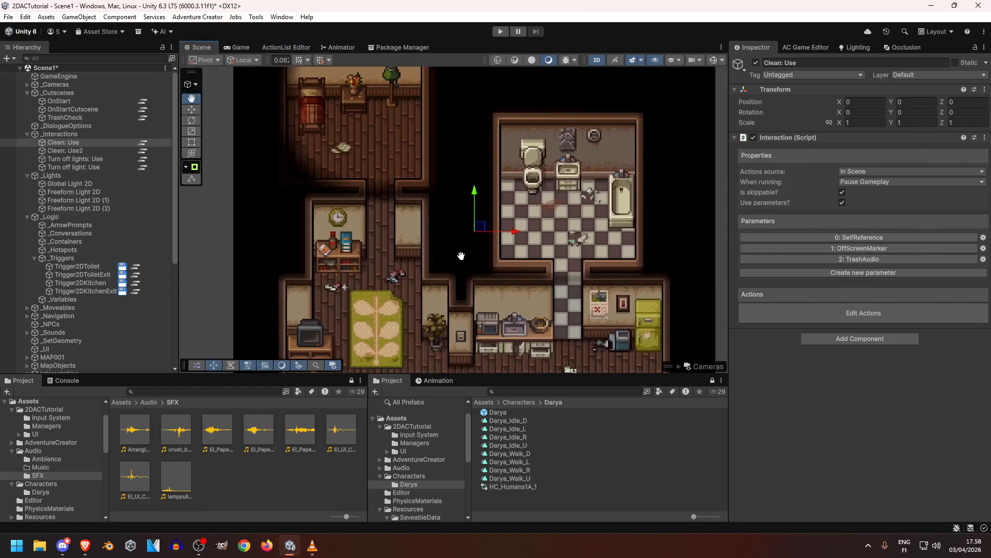
scroll(92, 271, "down", 7)
left_click(61, 211)
left_click(60, 228)
key("f")
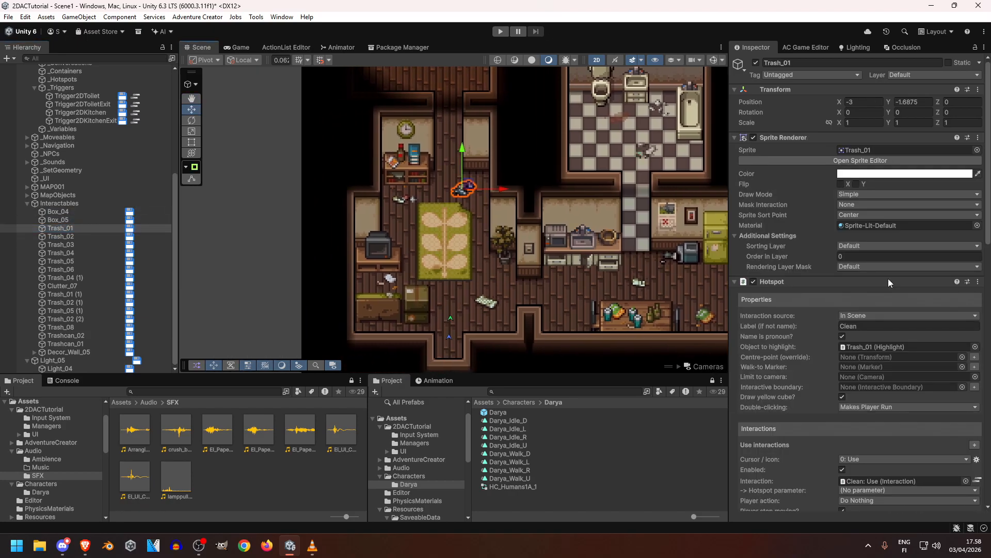
scroll(839, 289, "down", 3)
scroll(841, 318, "down", 10)
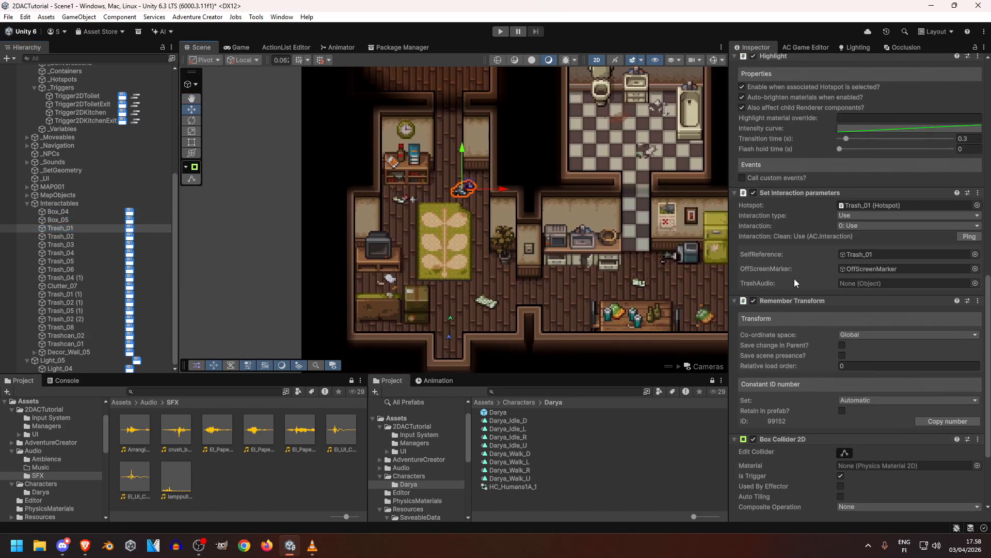
scroll(783, 336, "up", 2)
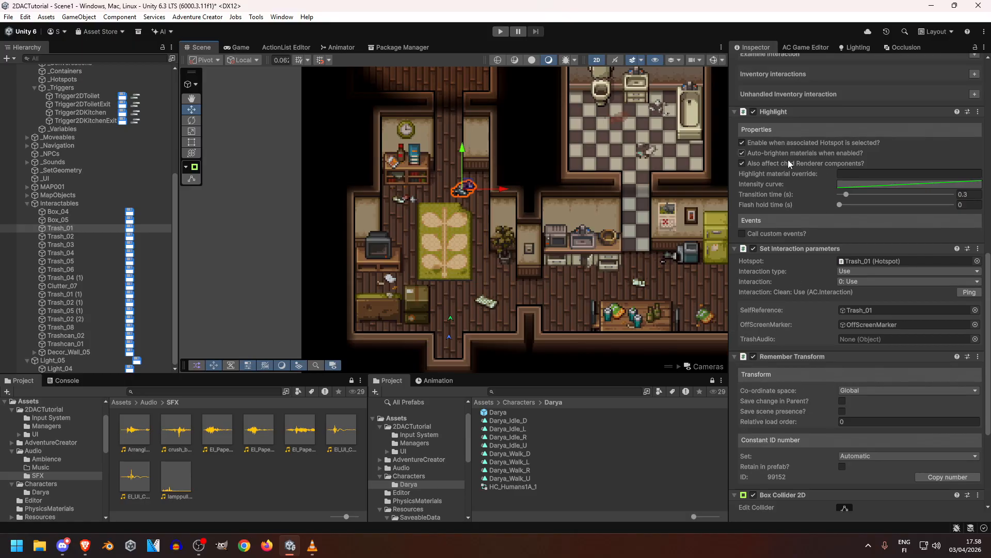
scroll(795, 248, "down", 2)
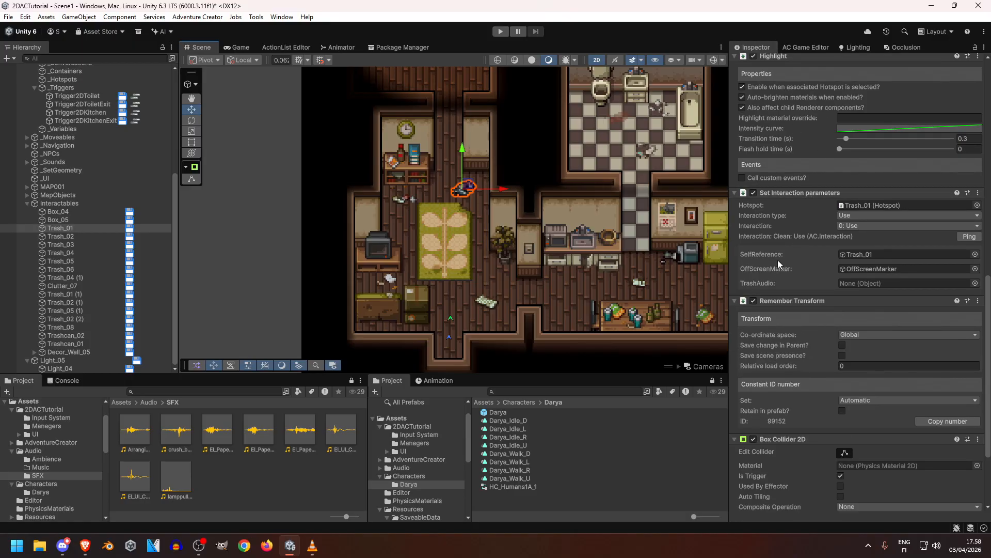
scroll(493, 258, "up", 6)
mouse_move(452, 240)
middle_mouse_down()
mouse_move(458, 314)
mouse_move(449, 247)
middle_mouse_up()
scroll(429, 253, "up", 6)
scroll(428, 258, "down", 5)
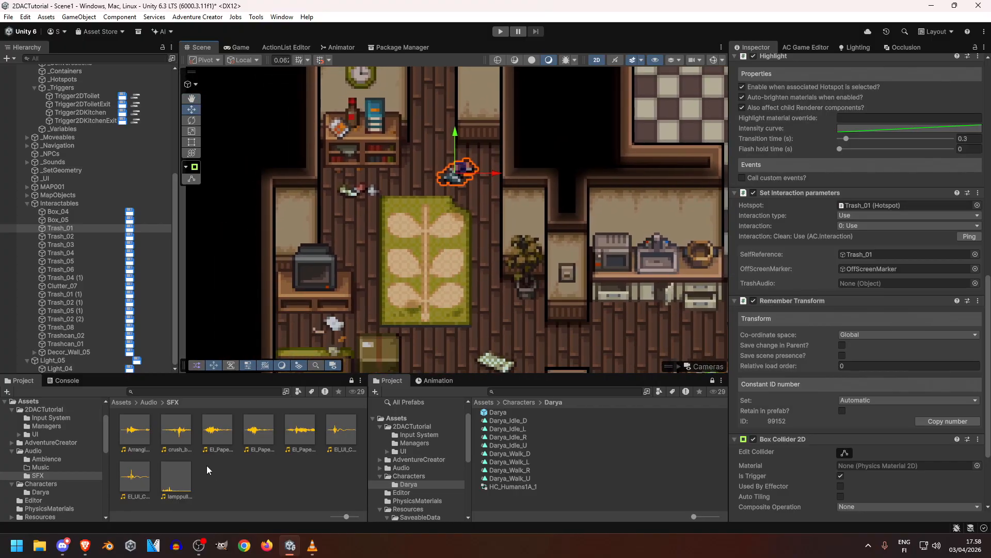
Step: Go through the audio clips in the SFX folder to compare the candidate trash pickup sounds
left_click(135, 433)
left_click(189, 426)
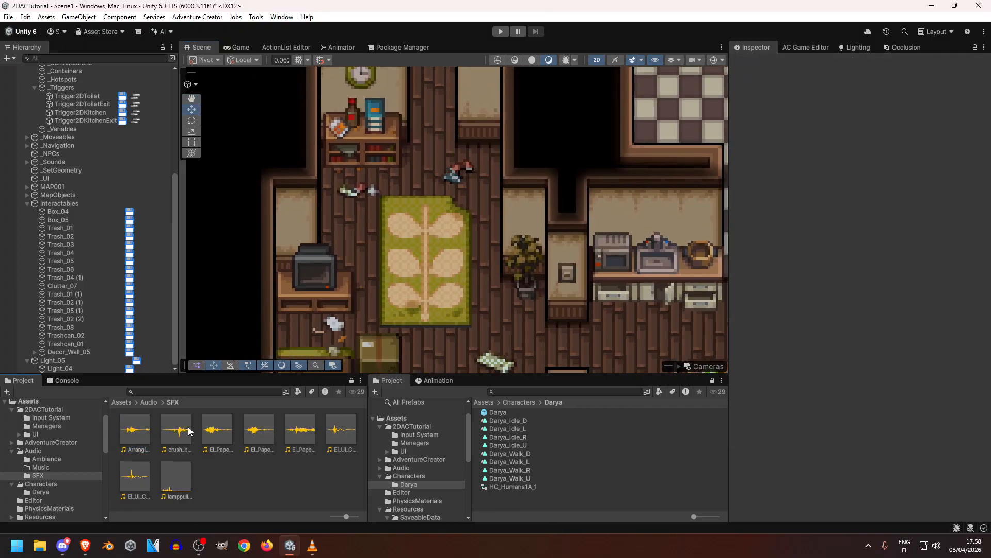
left_click(218, 438)
left_click(259, 438)
left_click(301, 438)
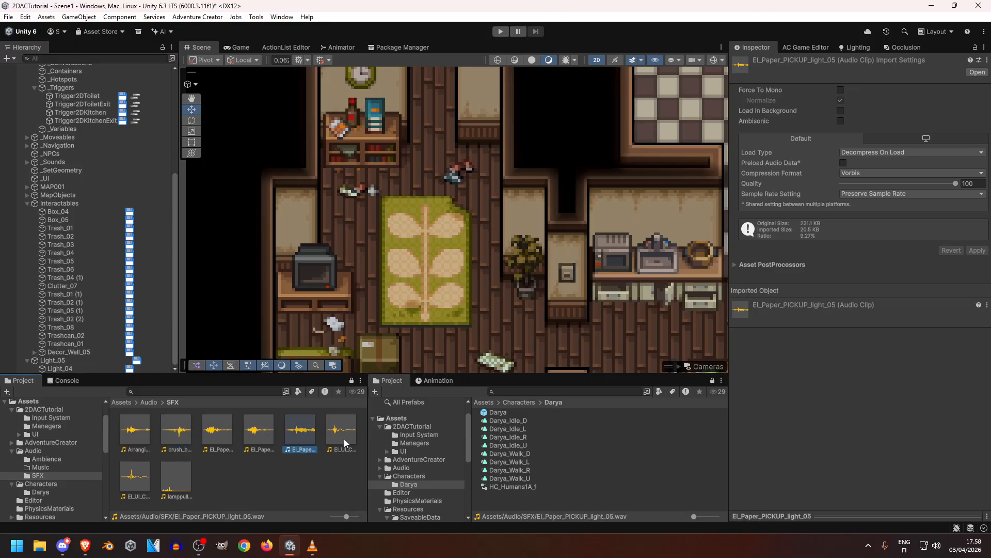
scroll(490, 263, "down", 5)
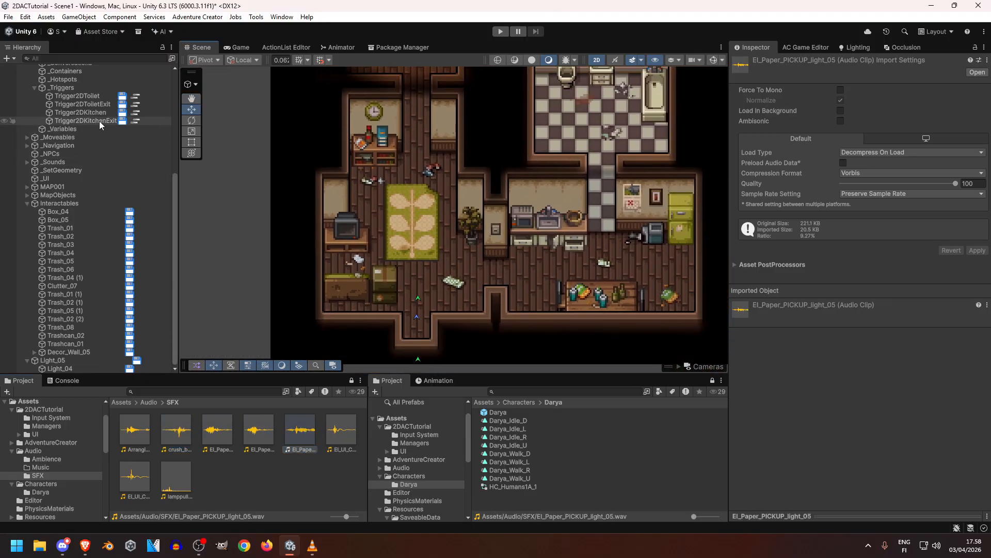
Step: Assign EI_Paper_PICKUP_light_01 as the TrashAudio parameter of Trash_01
left_click(70, 228)
scroll(815, 330, "down", 10)
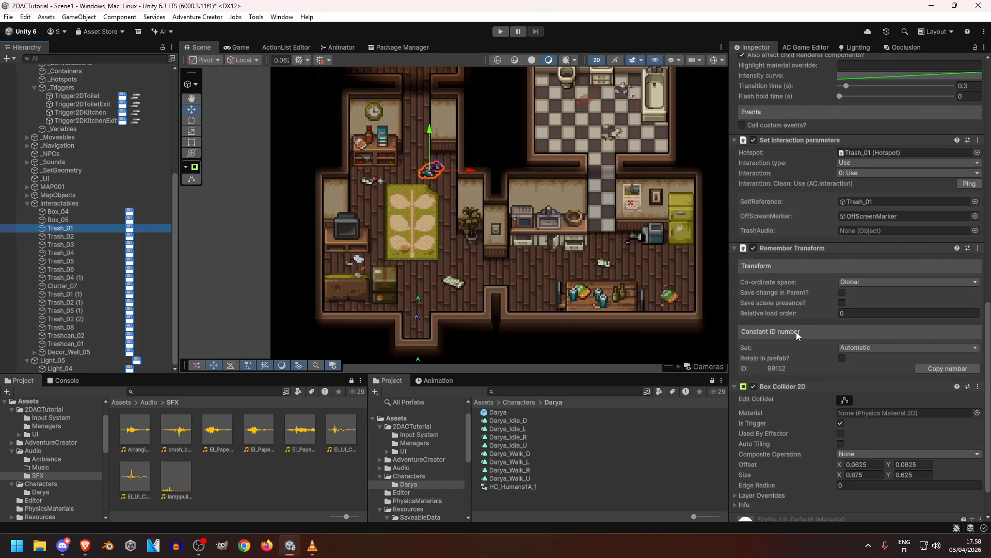
left_click_drag(216, 437, 868, 235)
Step: Assign the second paper pickup clip as TrashAudio for Trash_02 and EI_Paper_PICKUP_light_05 for Trash_03
left_click(75, 236)
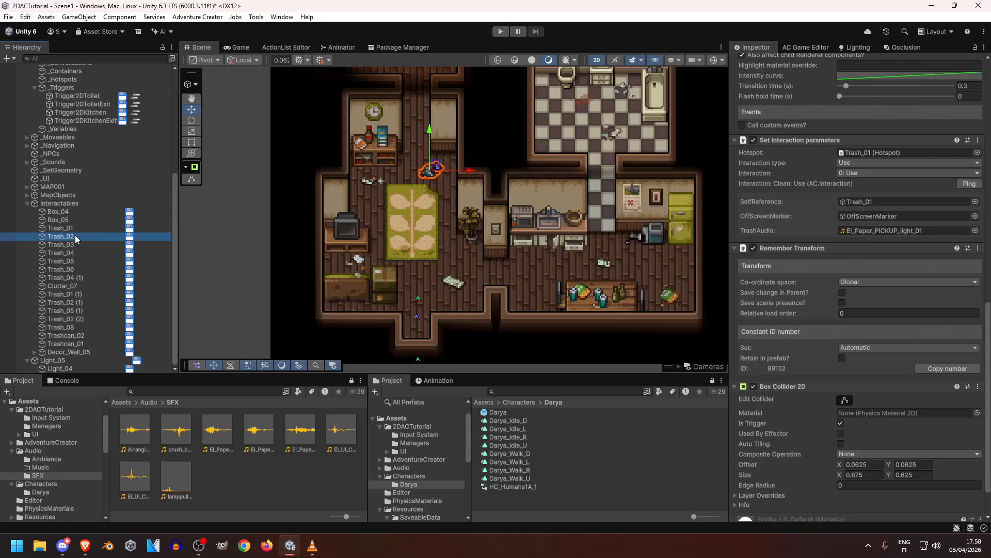
middle_click_drag(473, 175, 483, 356)
scroll(444, 324, "up", 1)
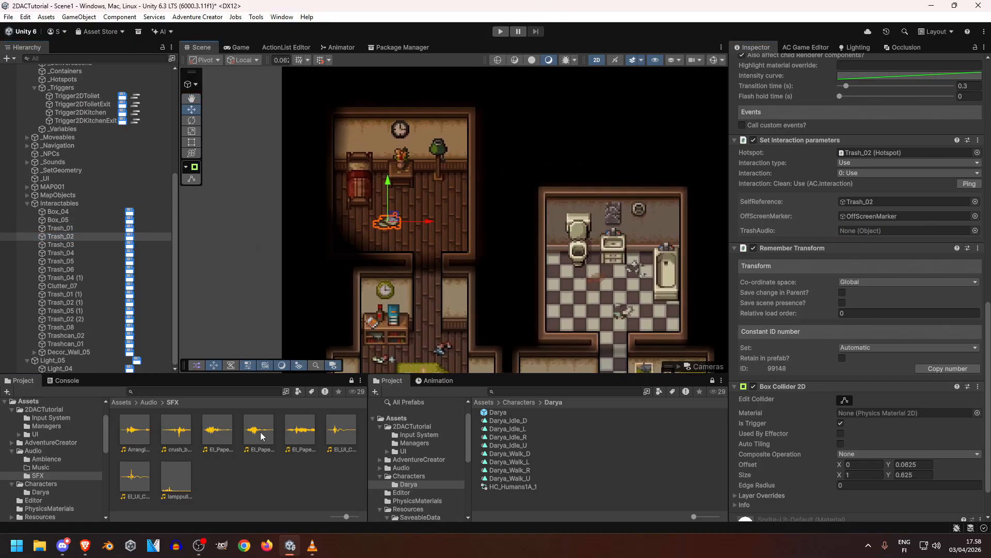
double_click(60, 244)
left_click_drag(303, 433, 868, 233)
Step: Assign EI_Paper_PICKUP_light_01 as the TrashAudio parameter of Trash_04
scroll(463, 296, "up", 2)
middle_click_drag(463, 295, 458, 283)
double_click(116, 253)
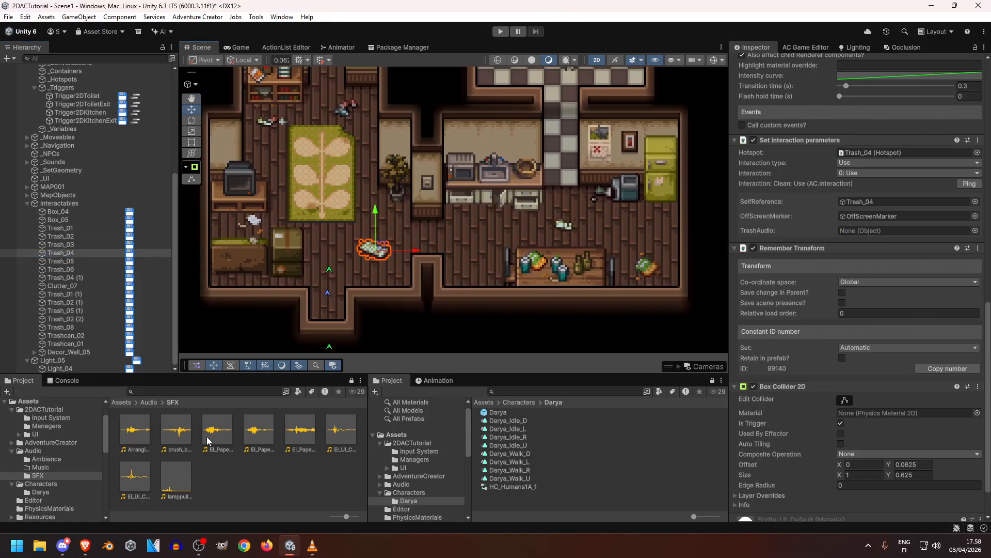
left_click_drag(809, 222, 856, 236)
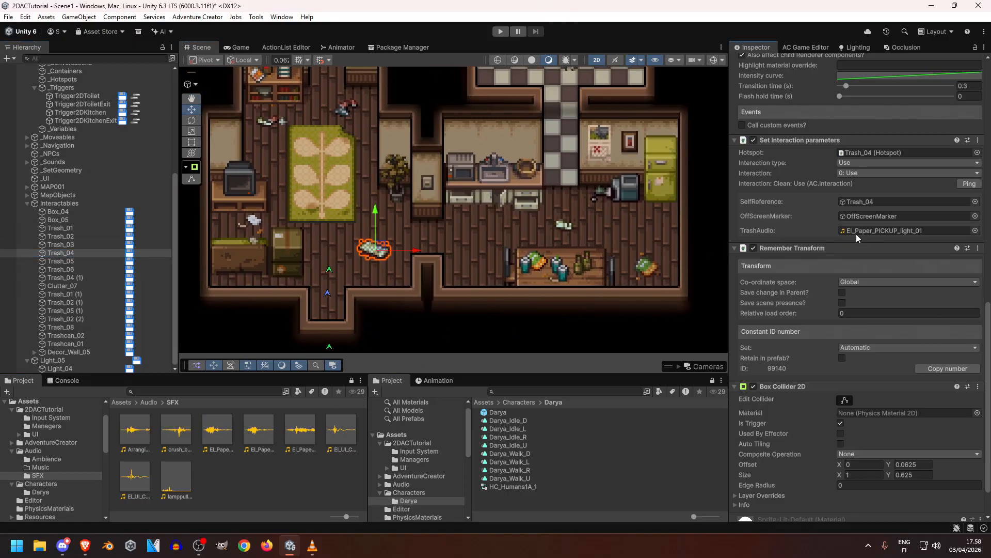
Step: Assign the second paper pickup clip as the TrashAudio parameter of Trash_05 in the bathroom
double_click(98, 261)
middle_click_drag(595, 308, 389, 227)
scroll(491, 167, "up", 8)
scroll(480, 168, "down", 6)
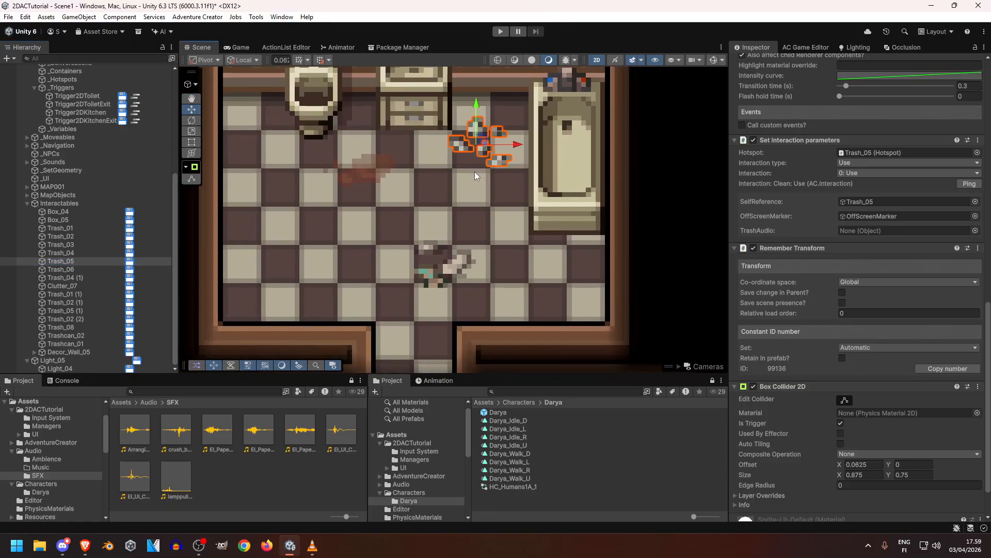
left_click_drag(261, 438, 877, 230)
Step: Assign EI_Paper_PICKUP_light_05 as TrashAudio for Trash_06 and EI_Paper_PICKUP_light_01 for Trash_04 (1)
double_click(69, 269)
middle_click_drag(416, 176, 553, 254)
left_click_drag(293, 438, 451, 383)
left_click_drag(915, 235, 915, 235)
double_click(78, 278)
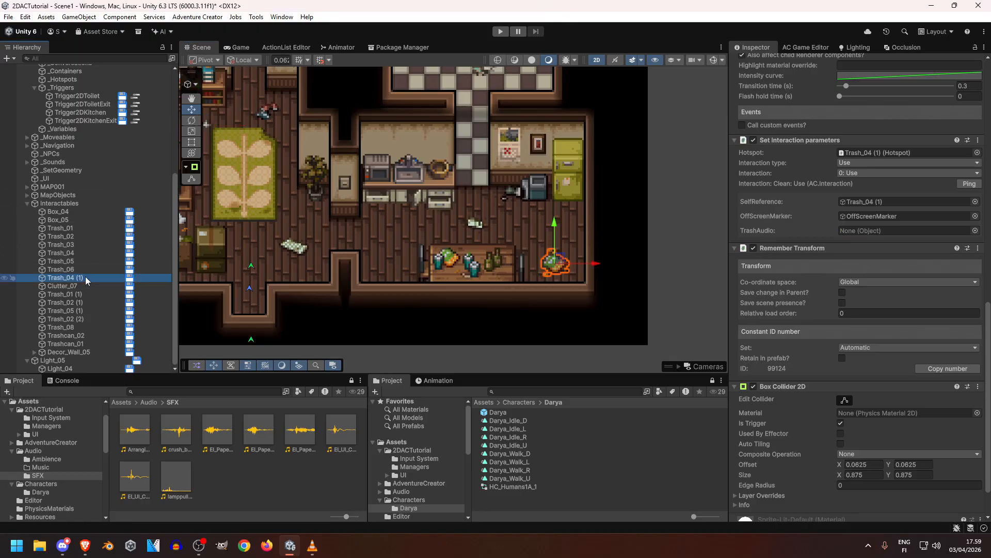
left_click_drag(217, 442, 873, 231)
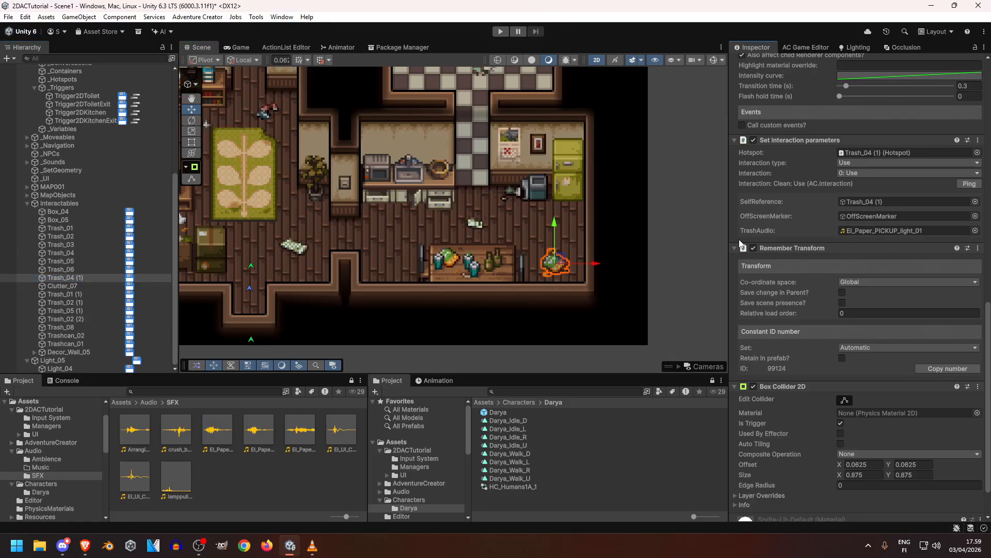
Step: Assign the "Arrangi…" clip as TrashAudio for Clutter_07 and EI_Paper_PICKUP_light_01 for Trash_01 (1)
left_click(96, 285)
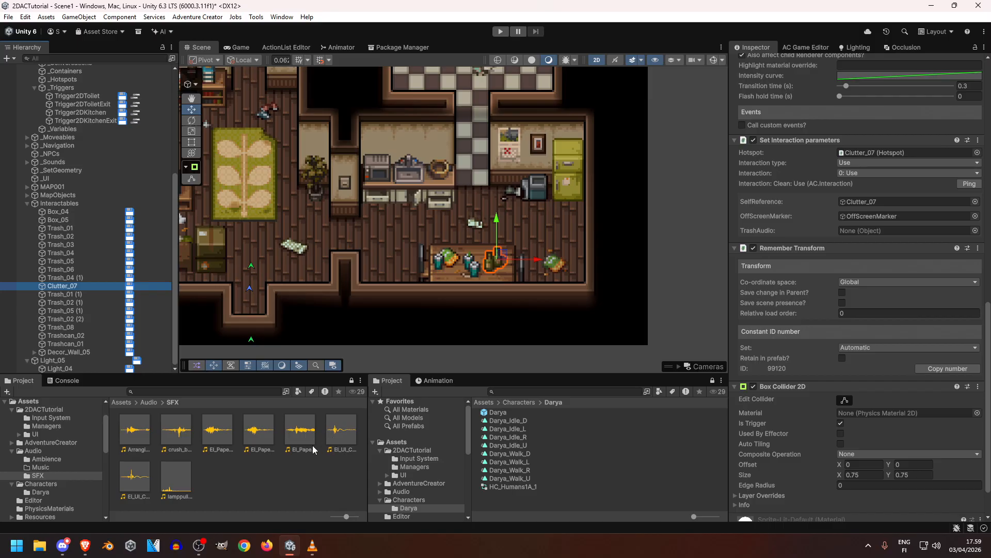
left_click_drag(143, 439, 912, 232)
left_click(76, 294)
middle_click_drag(342, 239, 498, 260)
left_click_drag(215, 438, 875, 233)
Step: Assign EI_Paper_PICKUP_light_04 as the TrashAudio parameter of Trash_02 (1) in the bathroom
left_click(97, 305)
middle_click_drag(576, 248, 475, 374)
left_click_drag(850, 217, 862, 232)
left_click(864, 233)
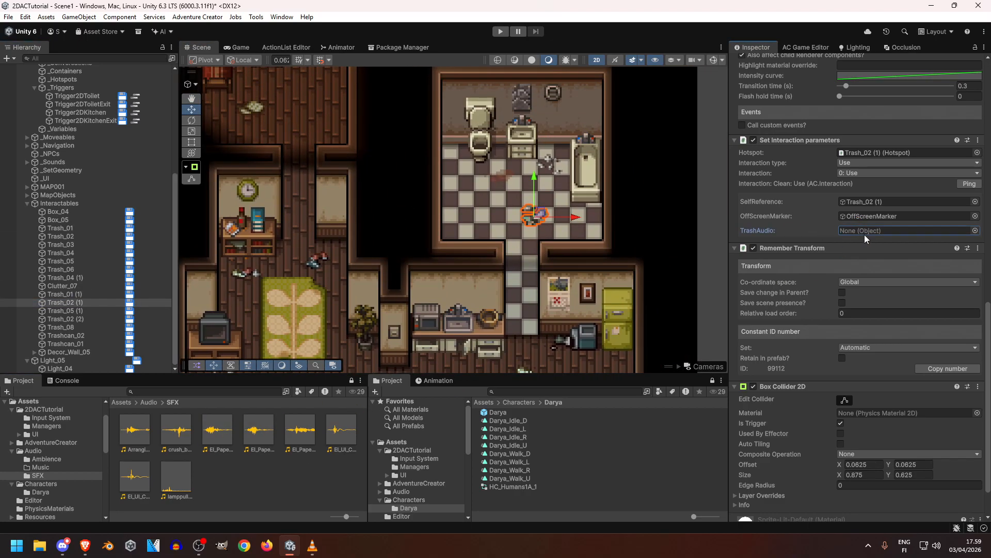
left_click_drag(263, 431, 863, 238)
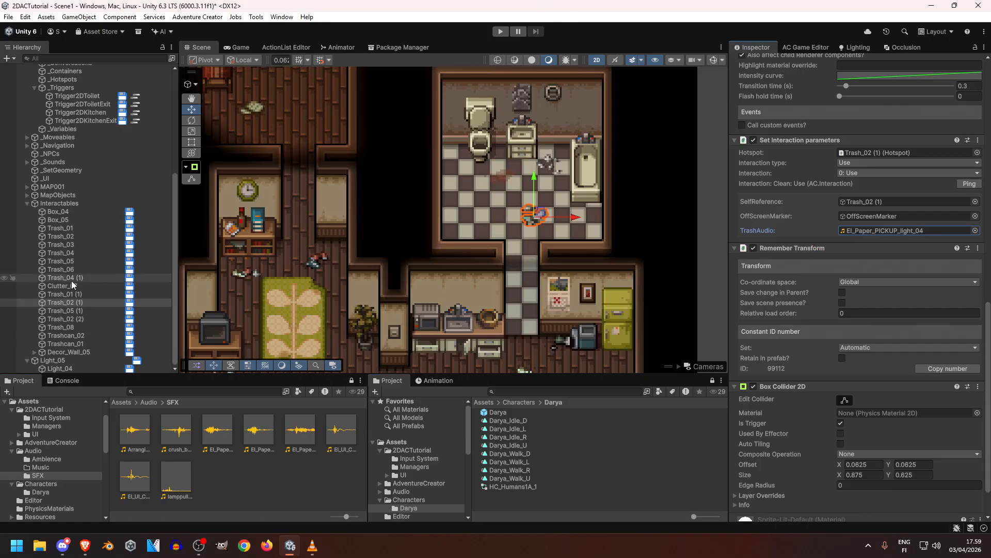
Step: Select Trash_05 (1) and examine which piece of bathroom trash it is and its interaction parameters
left_click(62, 310)
middle_click_drag(462, 267, 460, 256)
key("f")
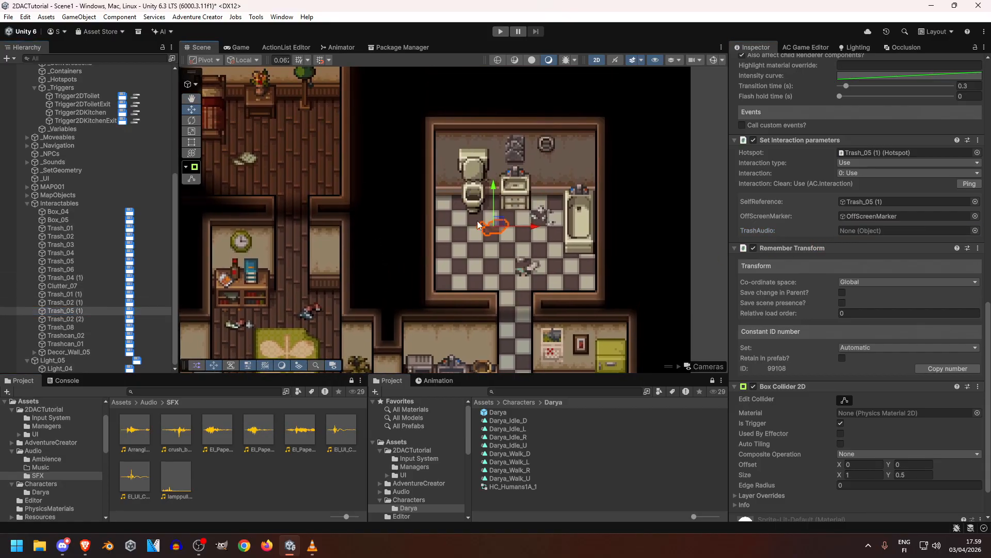
scroll(516, 240, "down", 8)
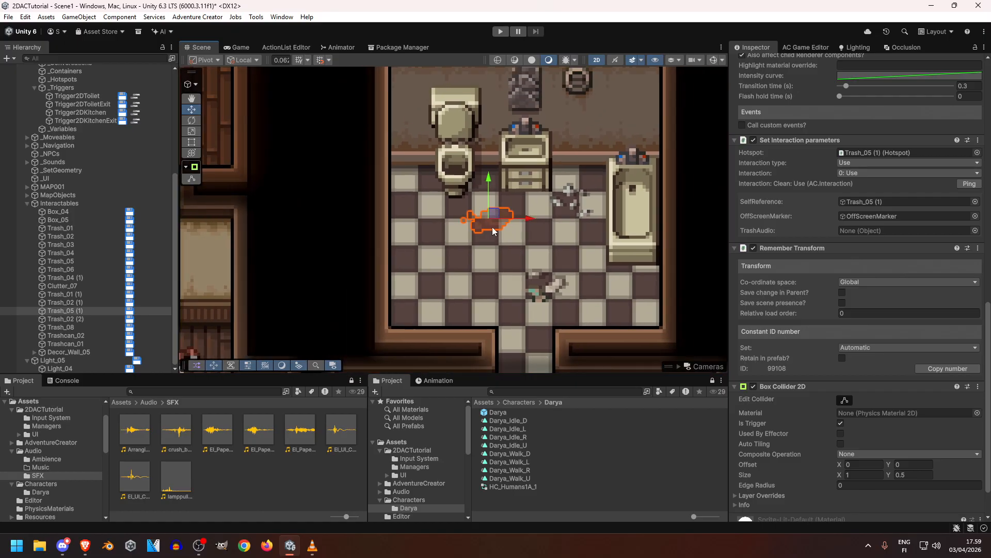
scroll(516, 241, "up", 2)
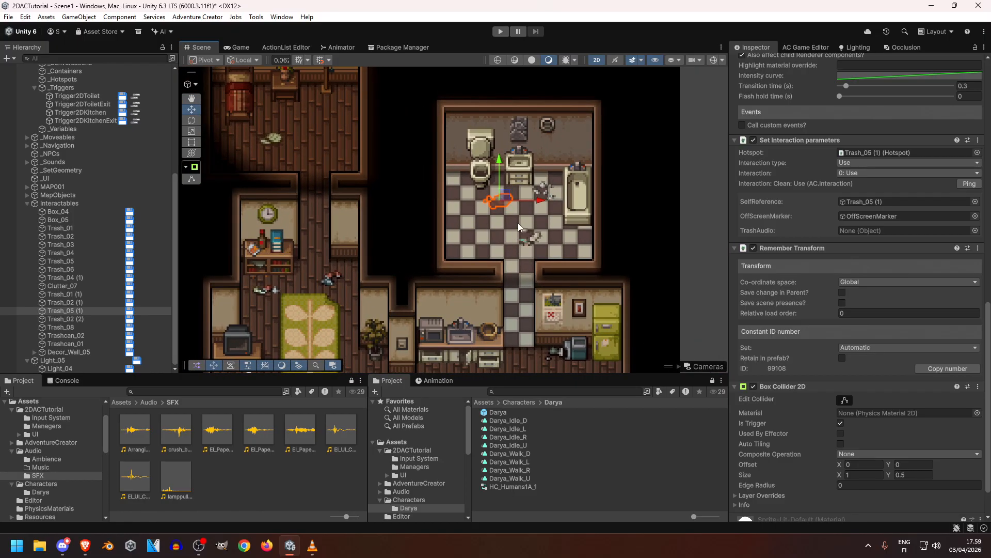
scroll(518, 222, "up", 4)
scroll(494, 221, "down", 8)
middle_click_drag(454, 250, 476, 194)
Step: Check Trash_02 (2) on the kitchen table and assign EI_Paper_PICKUP_light_04 as TrashAudio for Trash_08
left_click(71, 319)
scroll(488, 322, "up", 3)
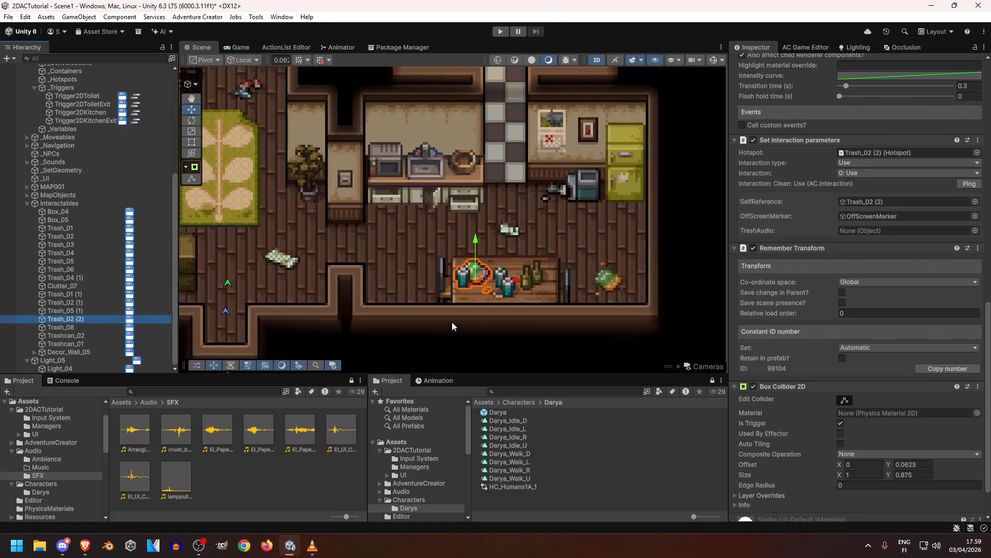
middle_click_drag(451, 322, 466, 260)
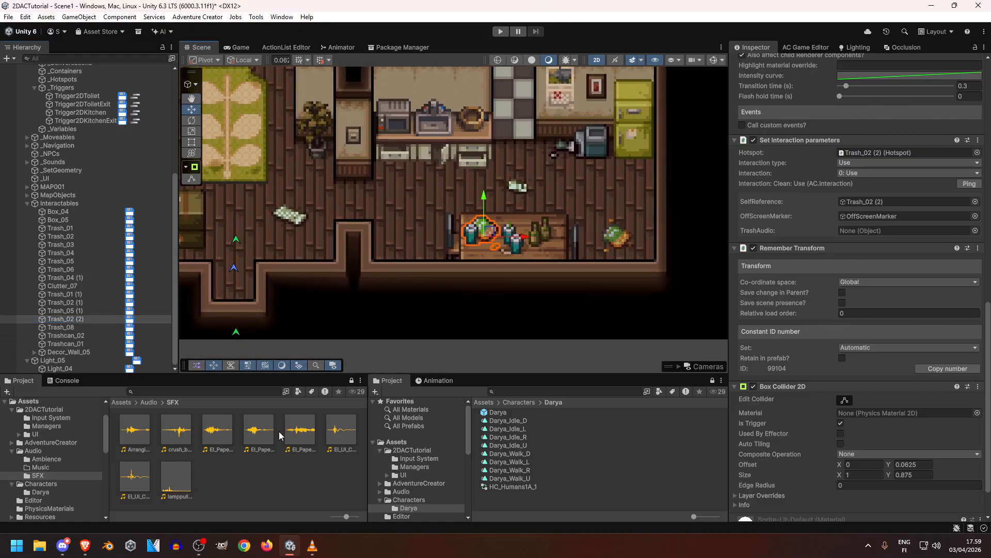
left_click(106, 327)
left_click_drag(253, 432, 858, 232)
Step: Open the Clean: Use2 interaction of the Trashcan_02 hotspot in the ActionList Editor
left_click(68, 335)
middle_click_drag(514, 173, 463, 216)
left_click(89, 342)
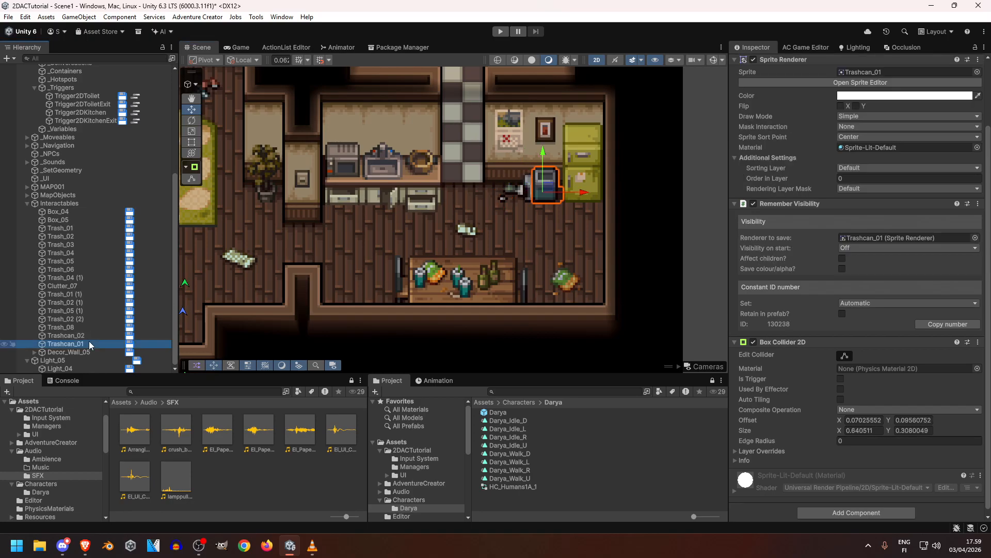
left_click(83, 337)
scroll(828, 277, "down", 1)
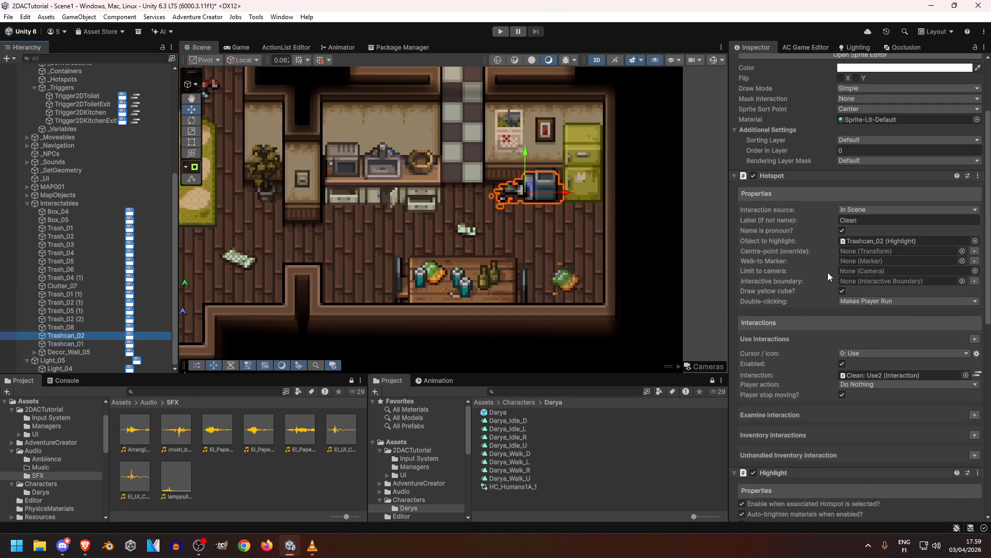
left_click(977, 375)
Step: Preview the SFX folder's arranging, crush_box_004 and three paper pickup clips to choose a trashcan sound
left_click(131, 438)
left_click(177, 434)
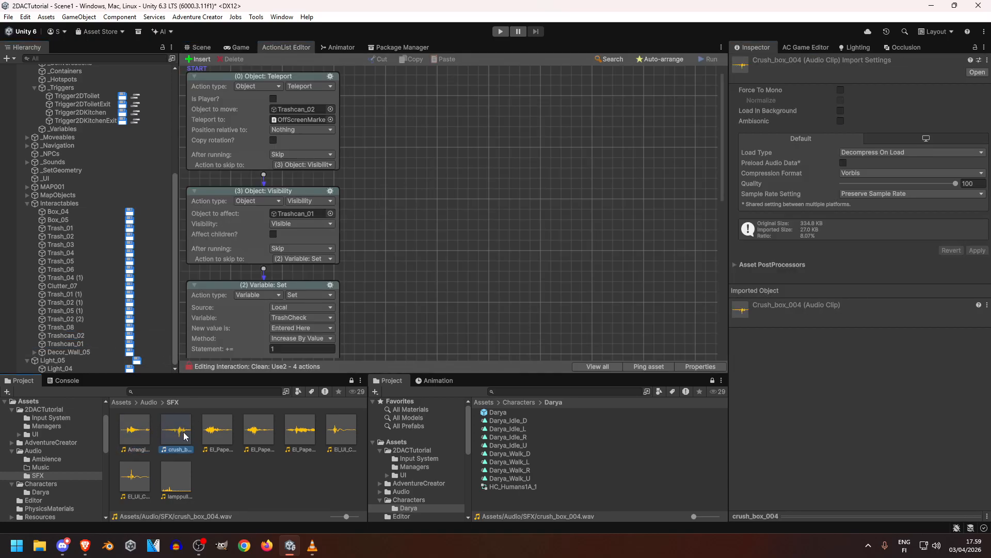
left_click(230, 436)
left_click(268, 438)
left_click(301, 438)
left_click(185, 436)
Step: Add a Sound: Play one-shot action to the trashcan interaction that plays crush_box_004 from the Default Sound
scroll(410, 173, "down", 3)
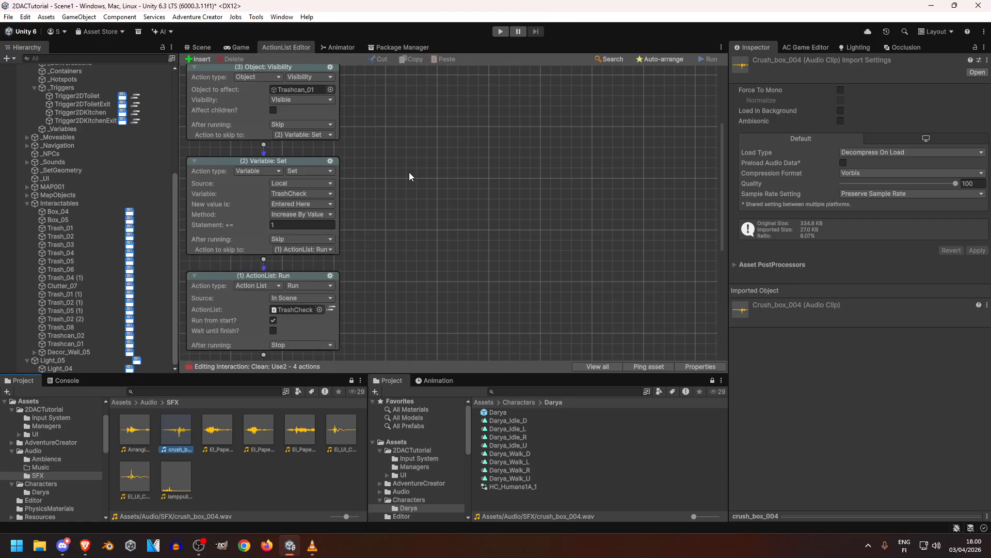
scroll(421, 199, "up", 3)
right_click(389, 174)
left_click(413, 182)
left_click(457, 189)
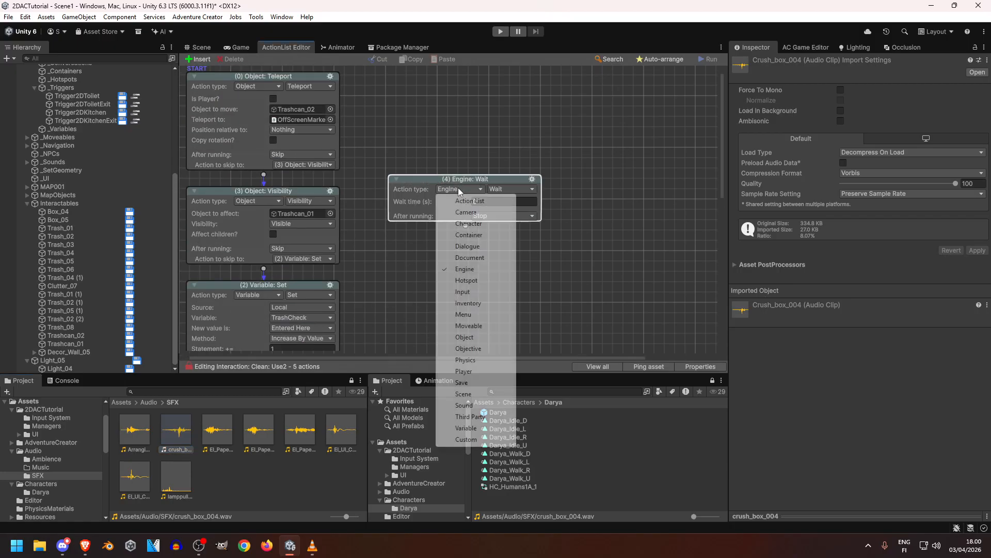
left_click(464, 405)
left_click(511, 189)
left_click(517, 257)
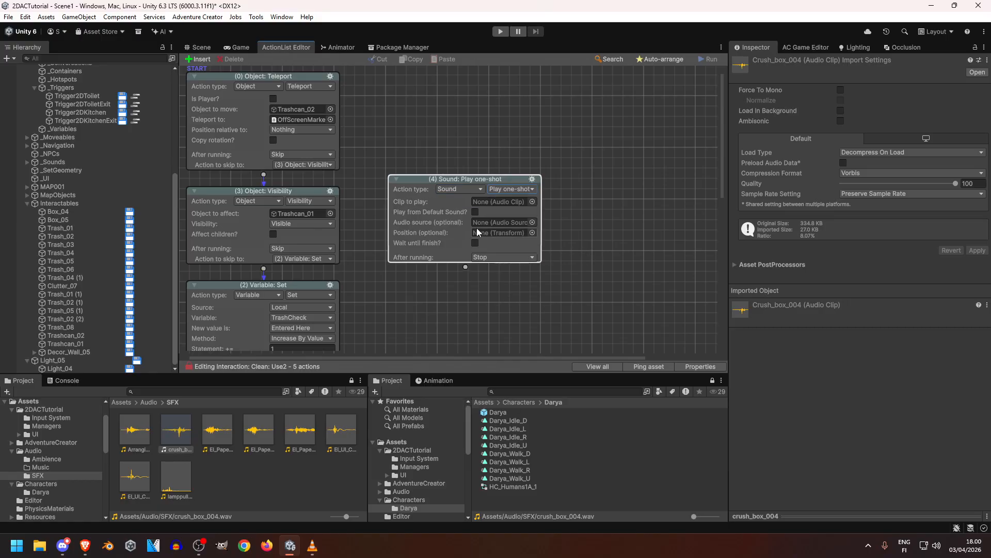
left_click(475, 211)
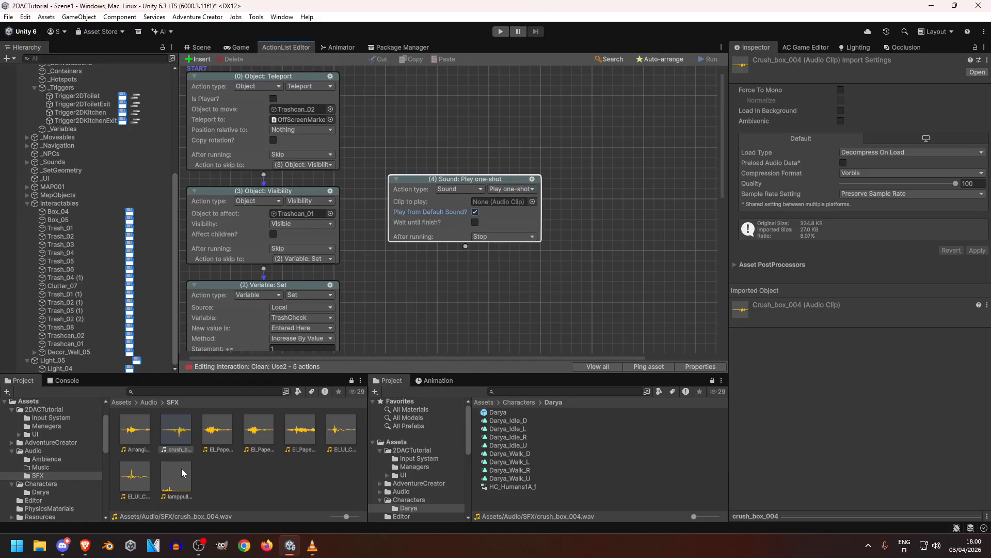
left_click(507, 200)
Step: Link the one-shot action between Object: Teleport and Object: Visibility, then save the scene
left_click_drag(264, 176, 463, 194)
left_click_drag(465, 246, 309, 228)
right_click(635, 243)
left_click(641, 268)
left_click(200, 48)
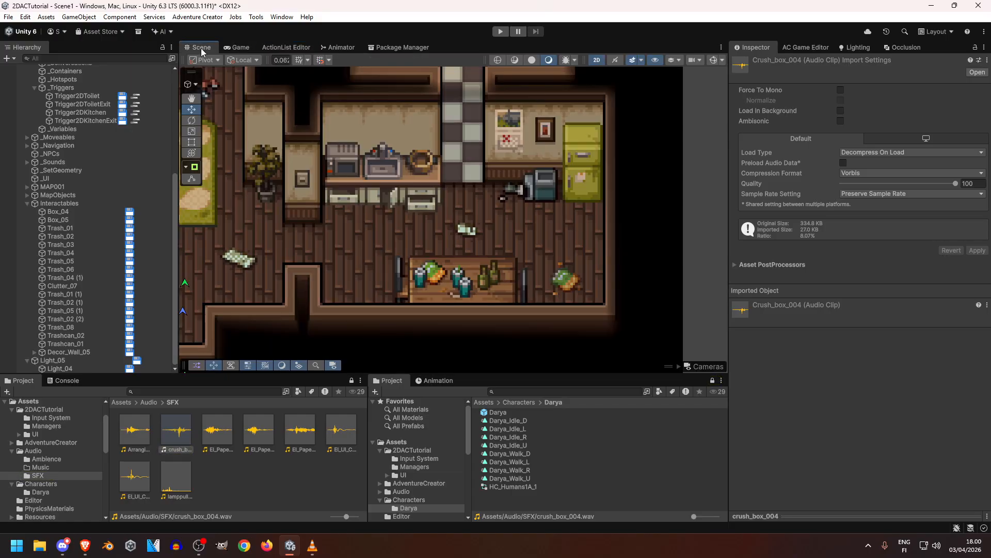
key("ctrl+s")
Step: Play-test cleaning the trash in the living area and hallway to check the pickup sounds, then stop the game
scroll(503, 189, "down", 4)
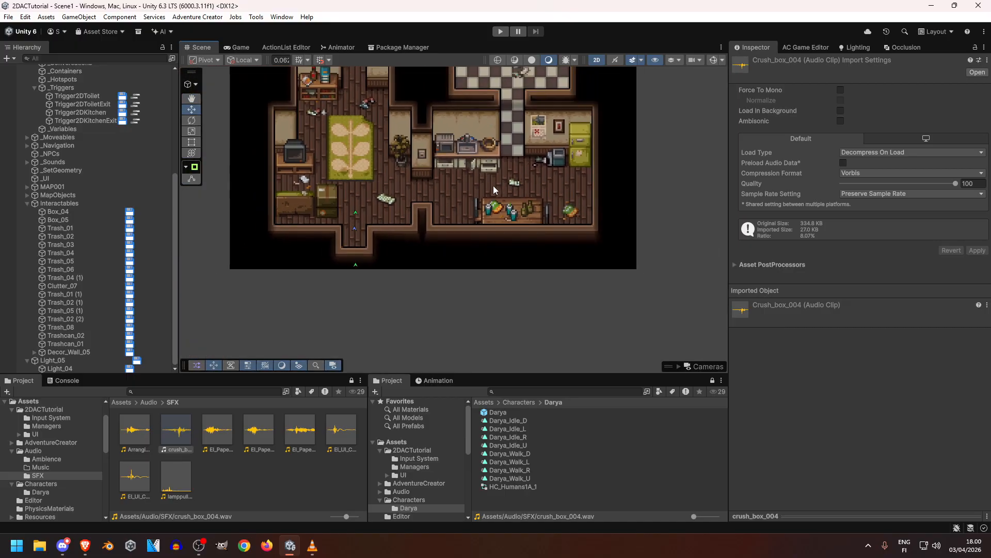
left_click(500, 31)
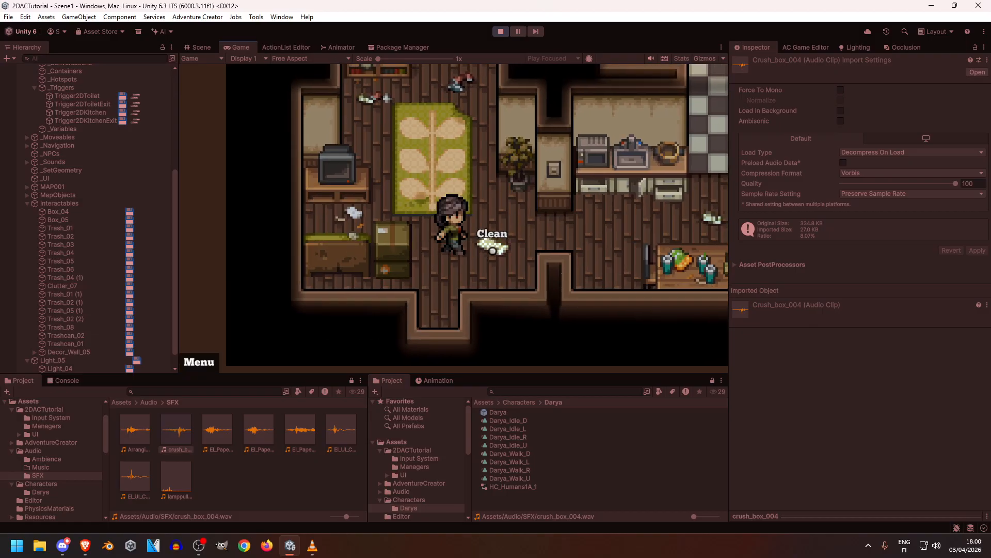
key("w")
key("a")
left_click(442, 237)
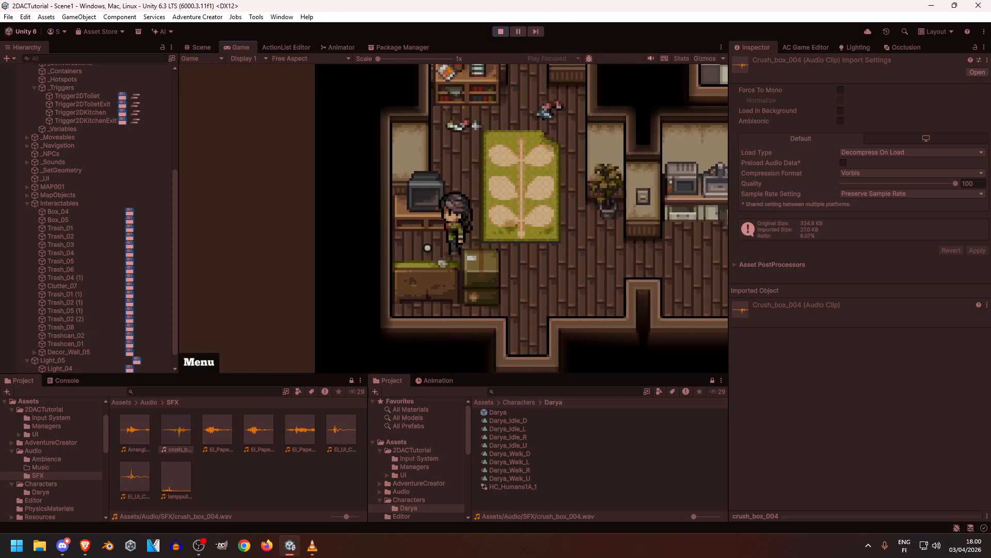
key("d")
key("w")
key("w")
key("d")
key("a")
key("s")
key("d")
key("w")
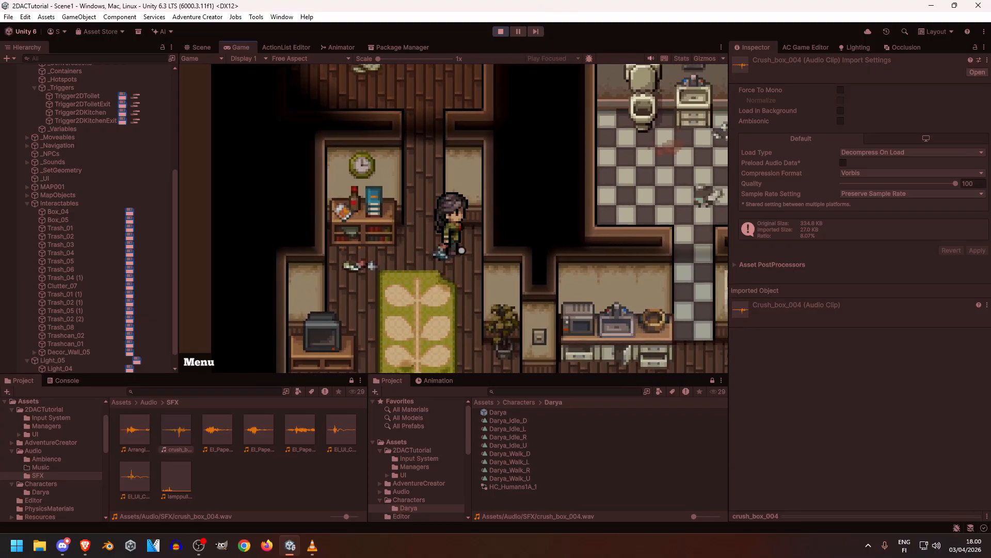
key("s")
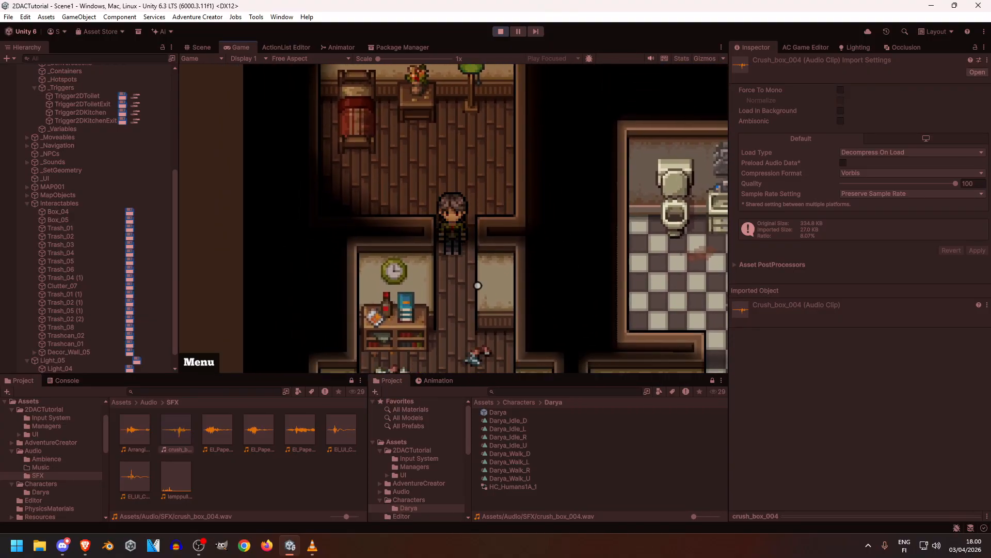
key("ctrl+p")
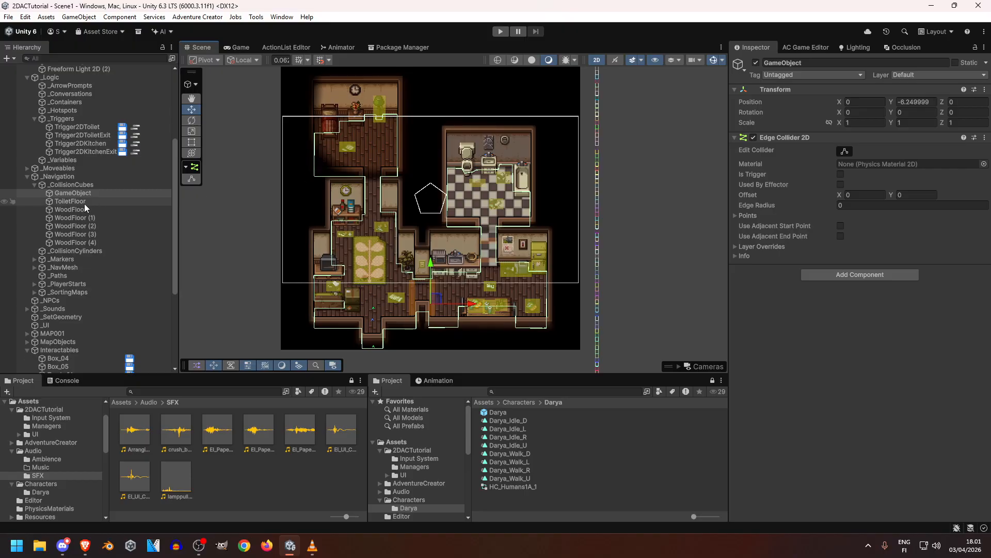
Step: Put the seven _CollisionCubes children, GameObject through WoodFloor (4), on the Ignore Raycast layer
left_click(96, 243, "shift")
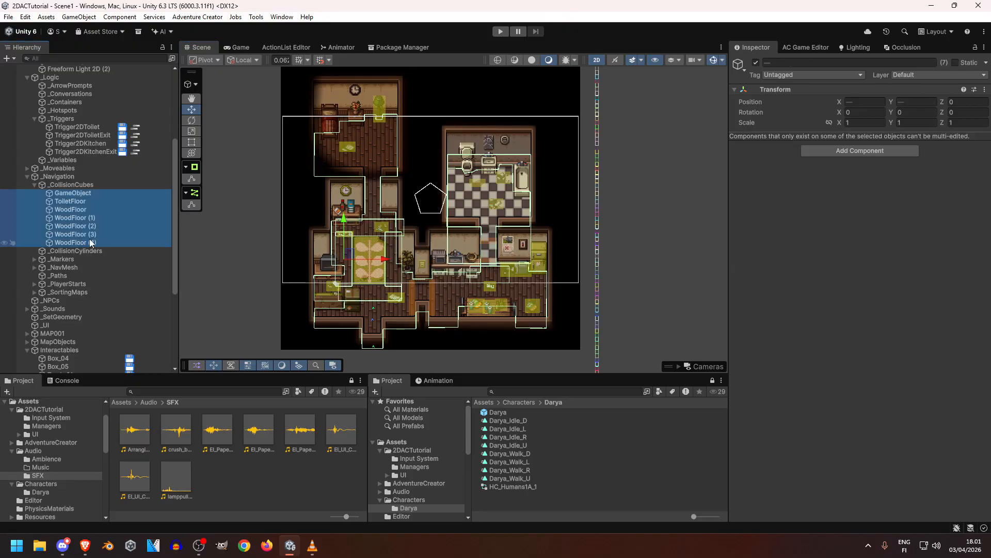
scroll(460, 231, "up", 3)
middle_click_drag(449, 225, 472, 129)
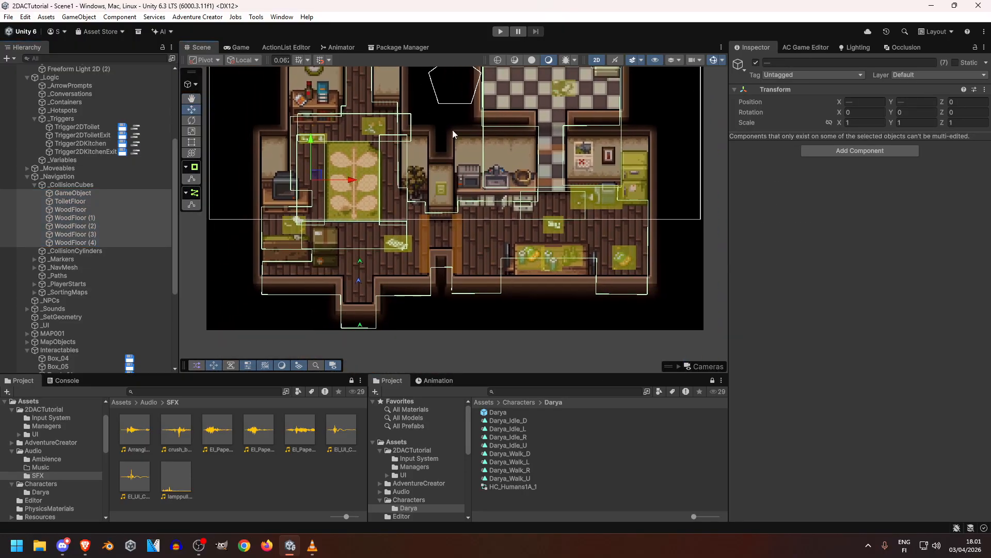
middle_click_drag(414, 156, 445, 207)
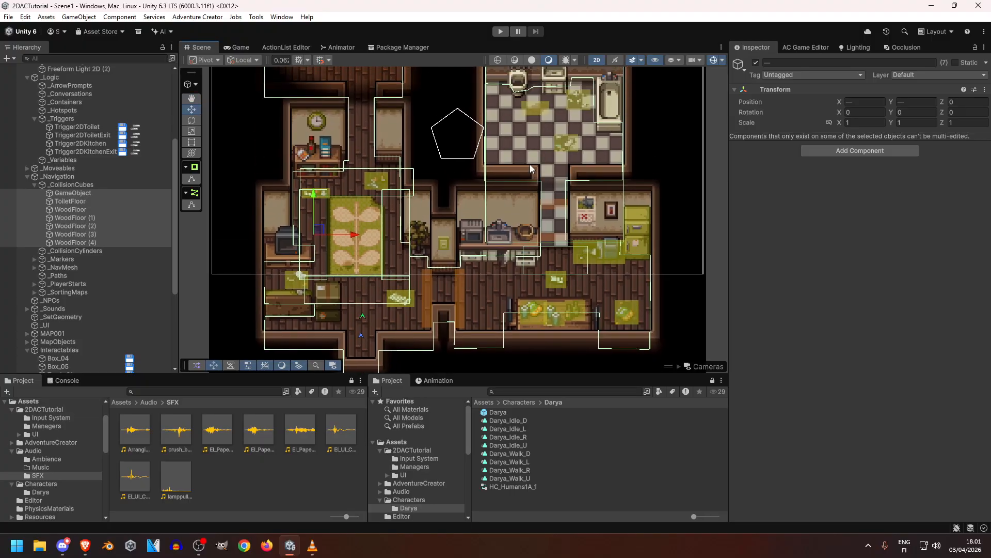
scroll(530, 164, "down", 2)
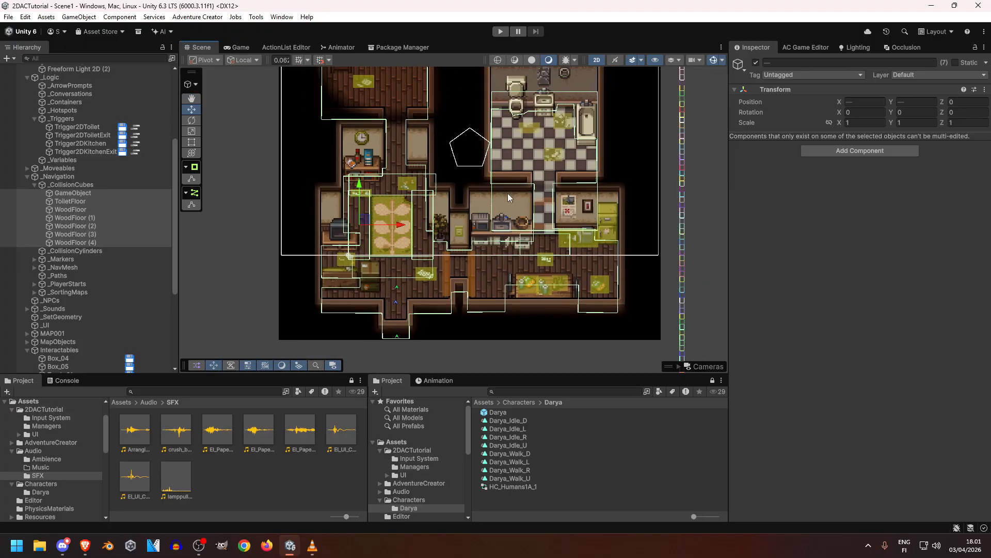
left_click(909, 75)
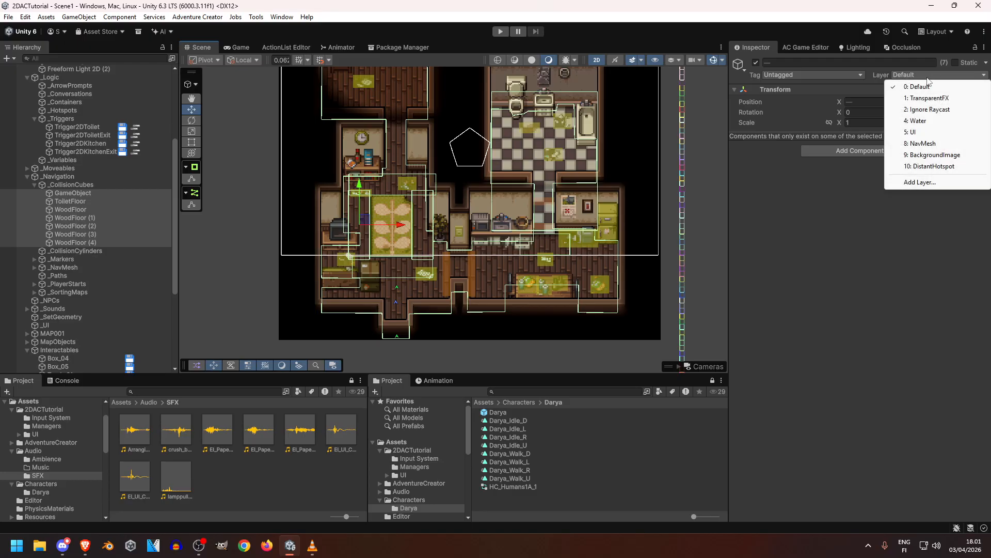
left_click(930, 109)
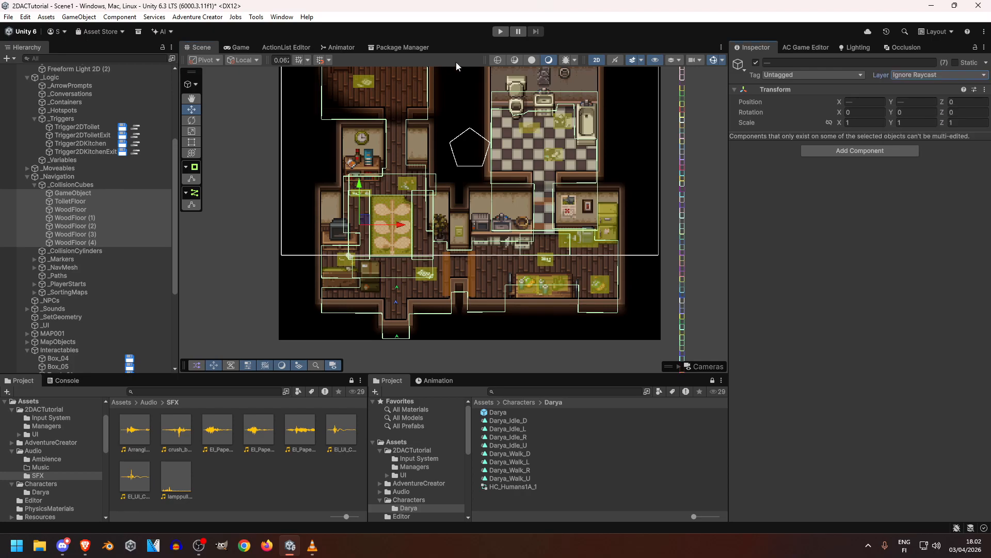
Step: Play-test cleaning the trash in the living area, hallway and bedroom to check that the hotspots respond
left_click(500, 32)
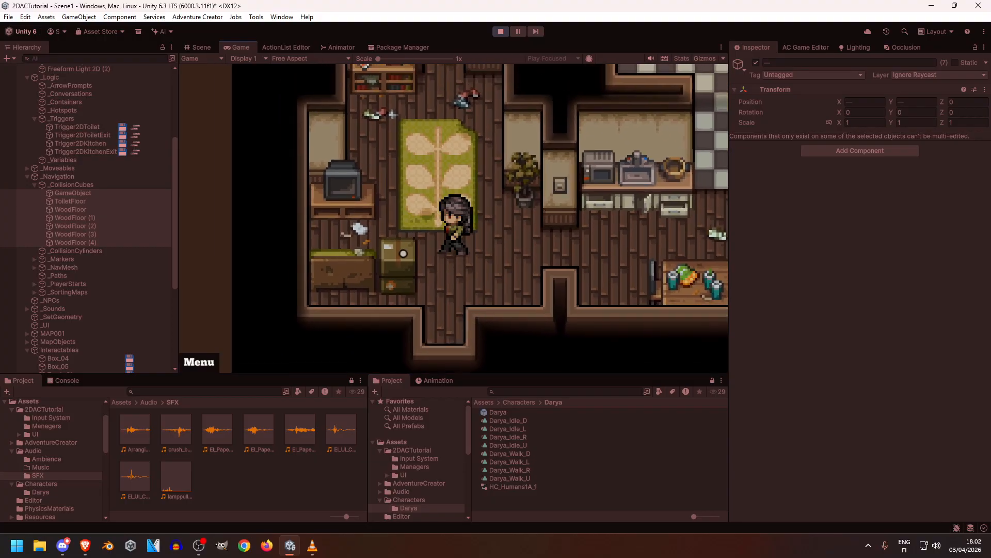
key("w")
key("w")
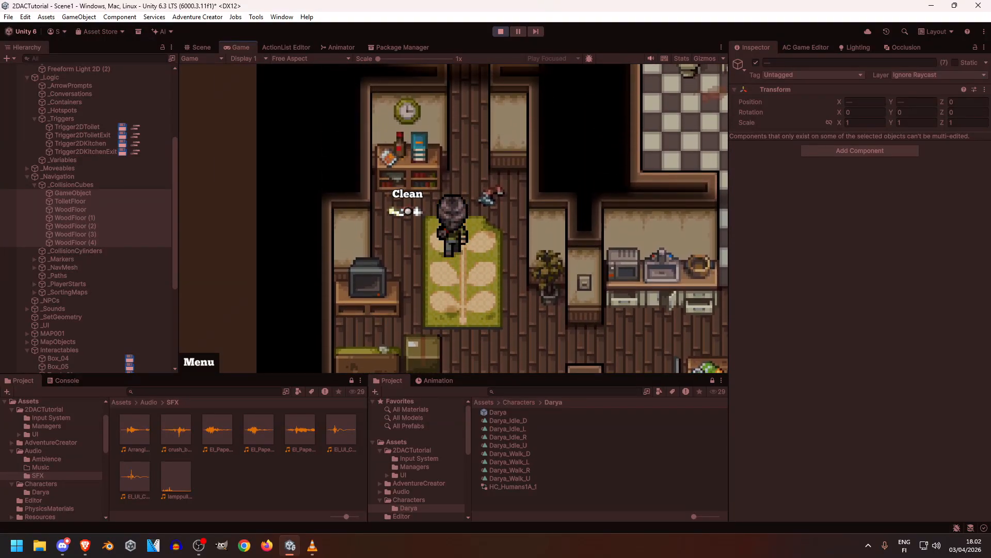
key("w")
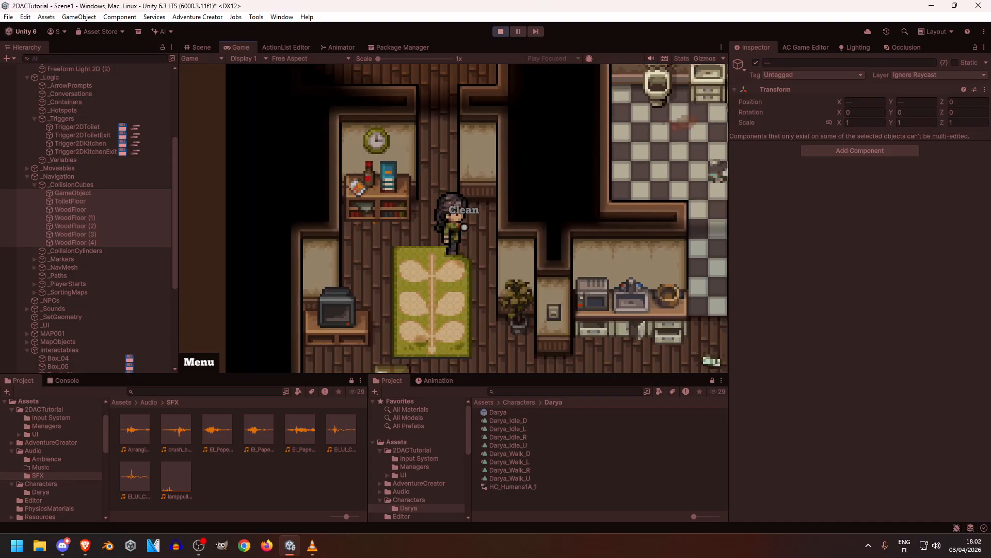
key("w")
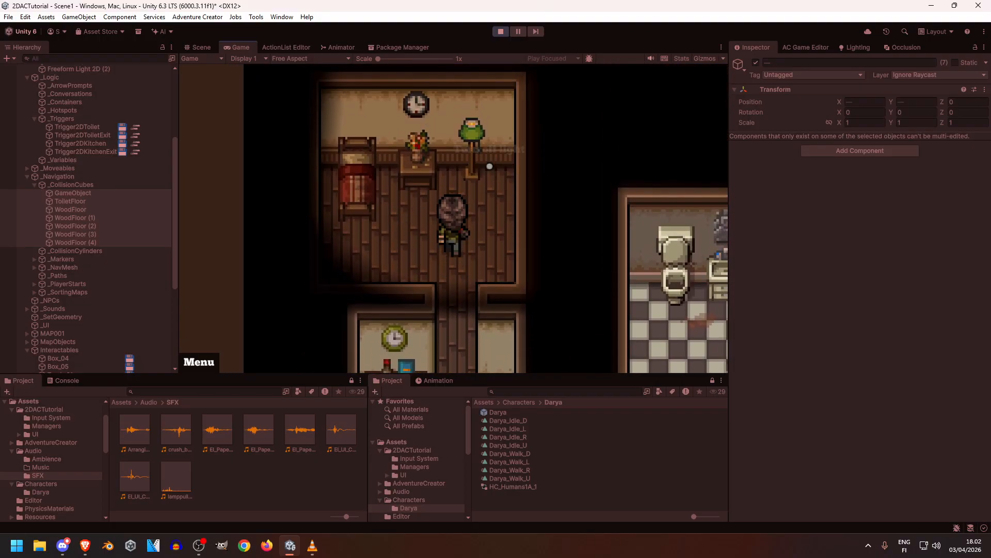
key("s")
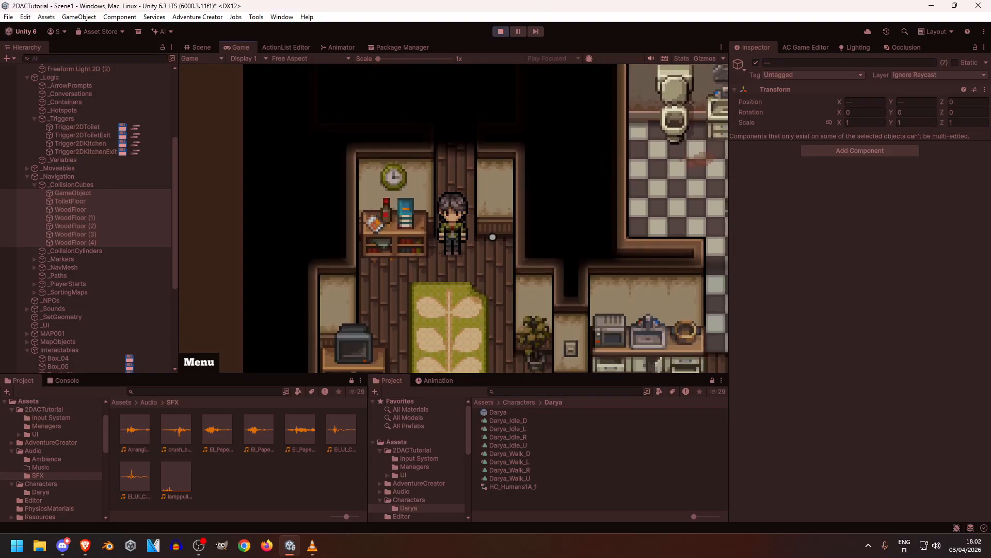
Step: Continue the play-test by cleaning all remaining trash in the kitchen and bathroom, including the blood stain by the toilet
key("d")
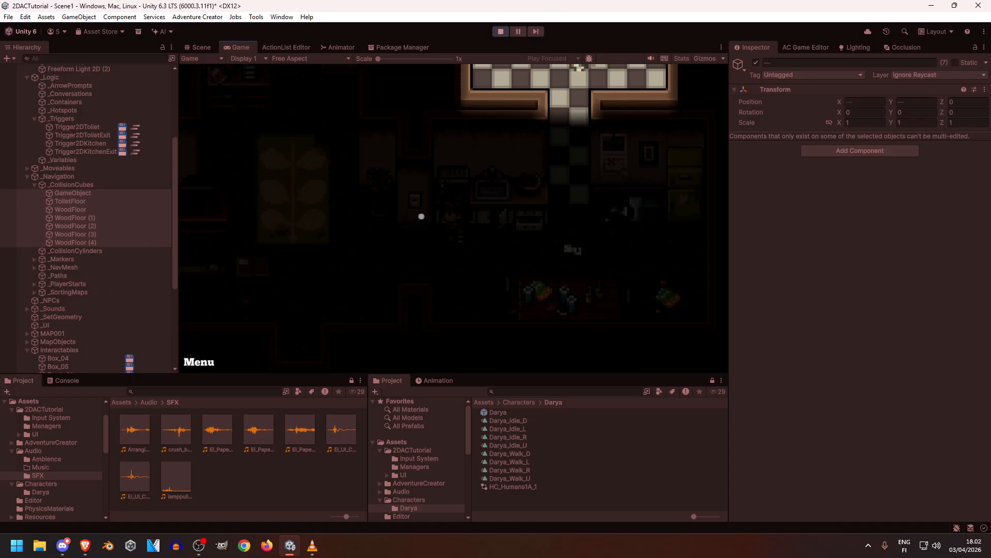
key("d")
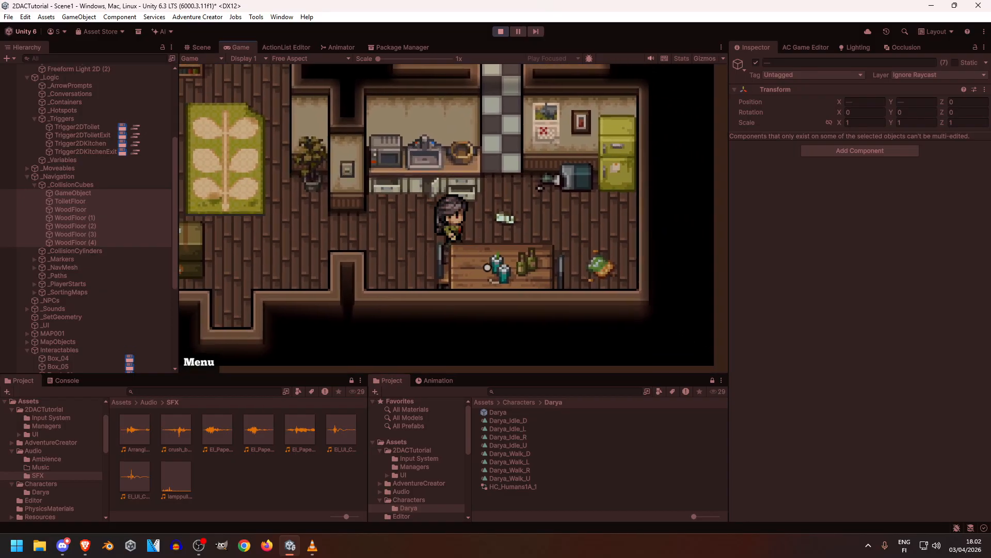
key("d")
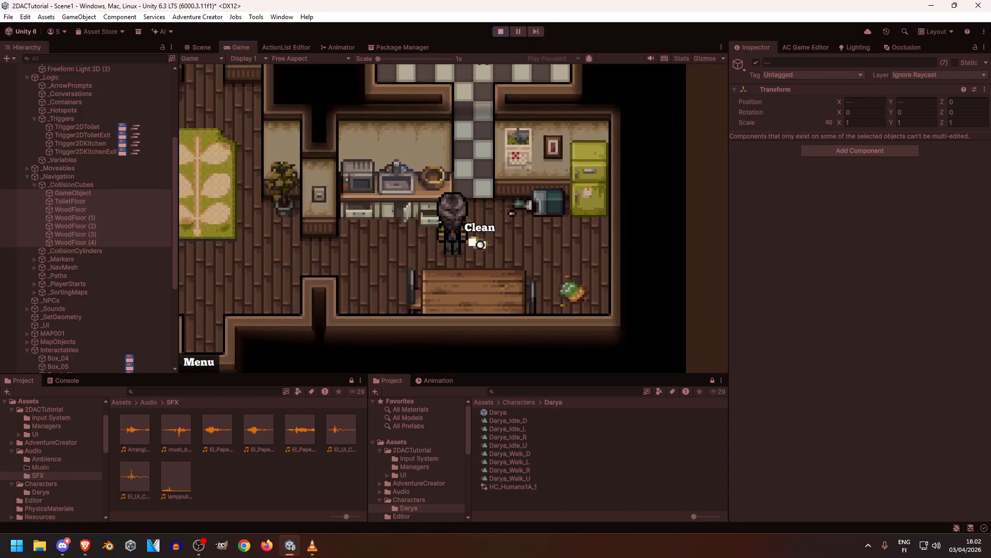
key("w")
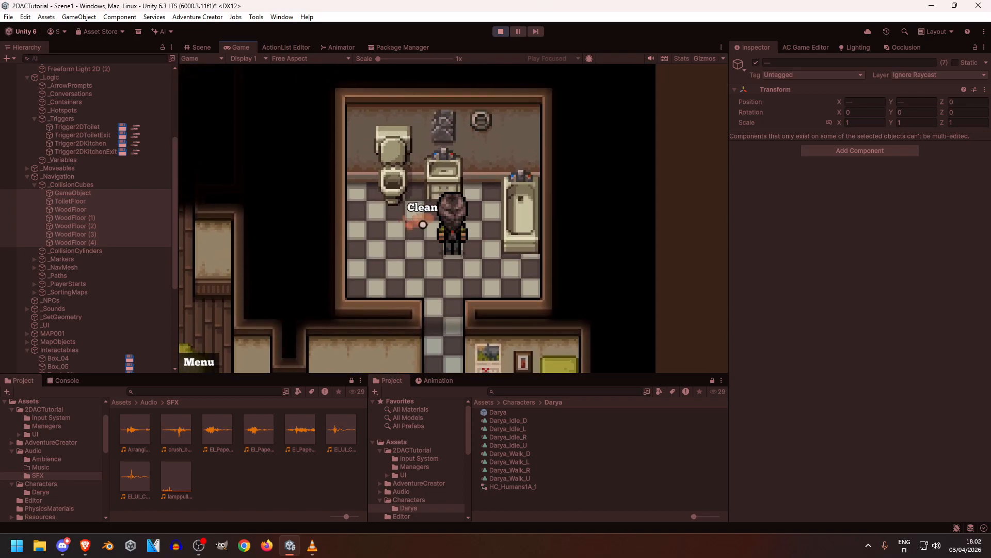
left_click(423, 214)
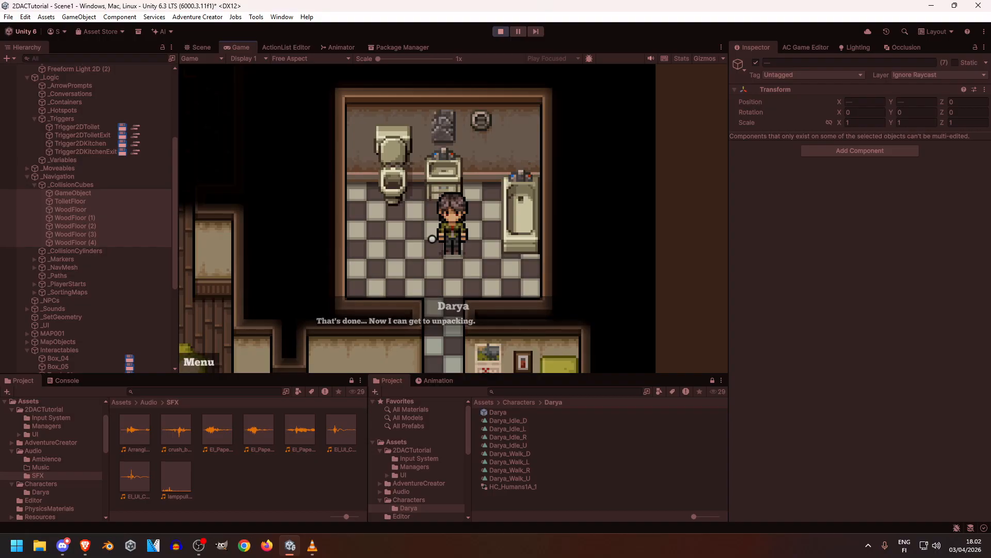
Step: Walk Darya between the bathroom tiles, kitchen and living area to check the footstep sounds, then stop the game
key("s")
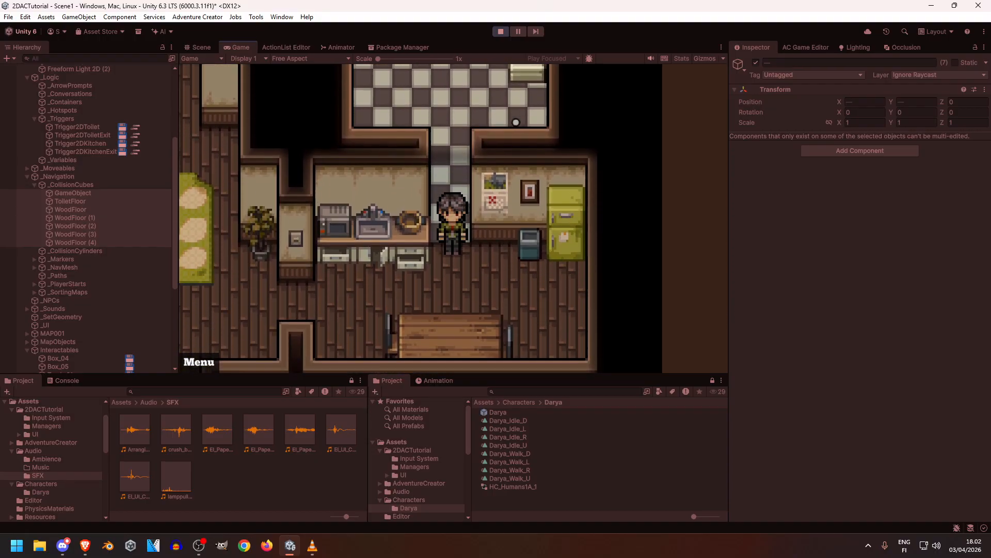
key("a")
key("d")
key("w")
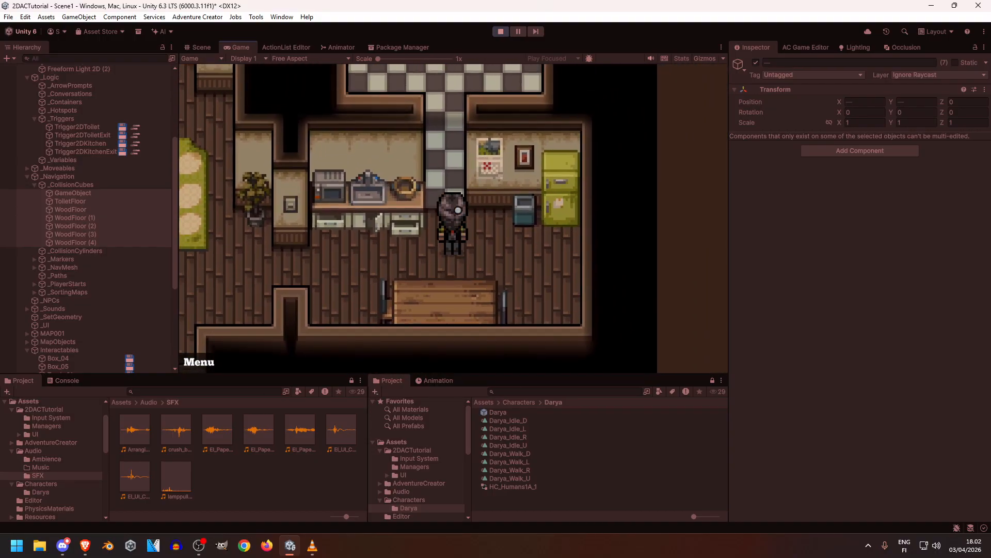
key("s")
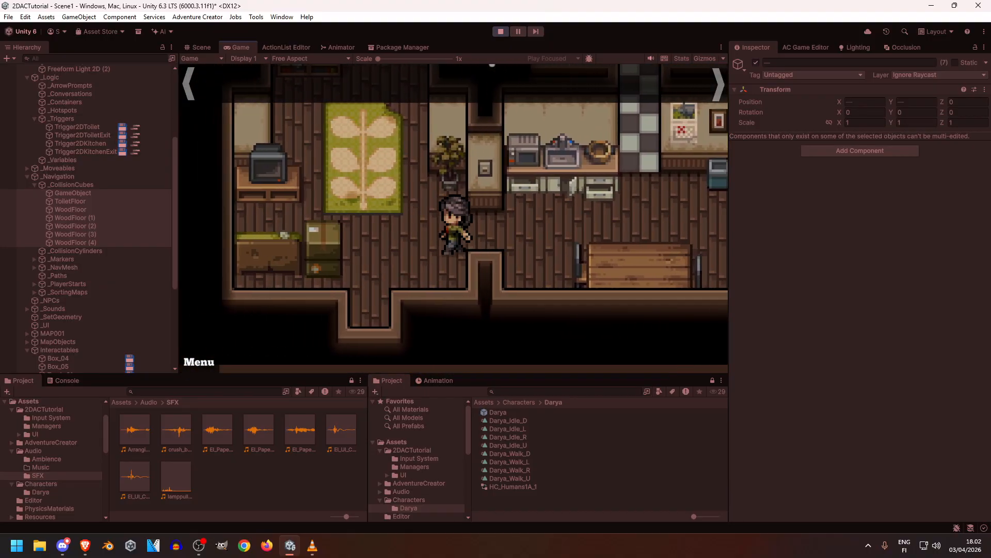
key("ctrl+p")
Step: Check the Darya prefab's footstep settings and put the seven _CollisionCubes children on the NavMesh layer
scroll(804, 334, "down", 20)
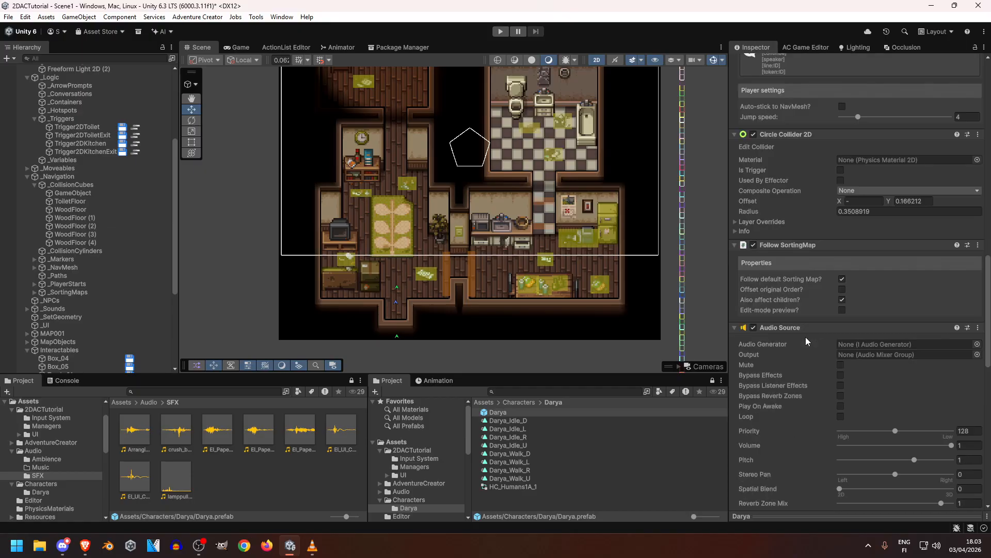
left_click(892, 432)
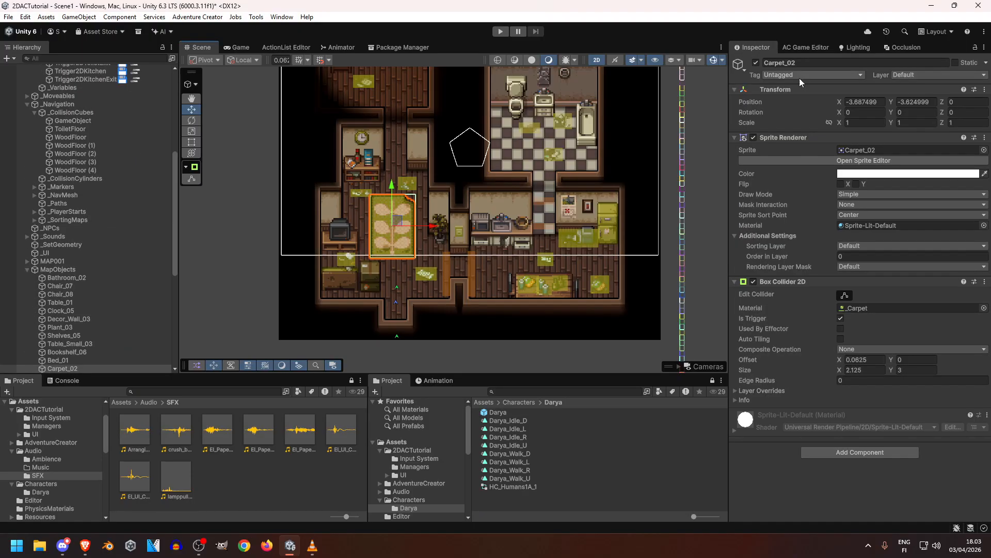
middle_click_drag(312, 217, 340, 252)
scroll(98, 214, "up", 3)
left_click(84, 222)
left_click(91, 262, "shift")
left_click(72, 213, "ctrl")
left_click(920, 76)
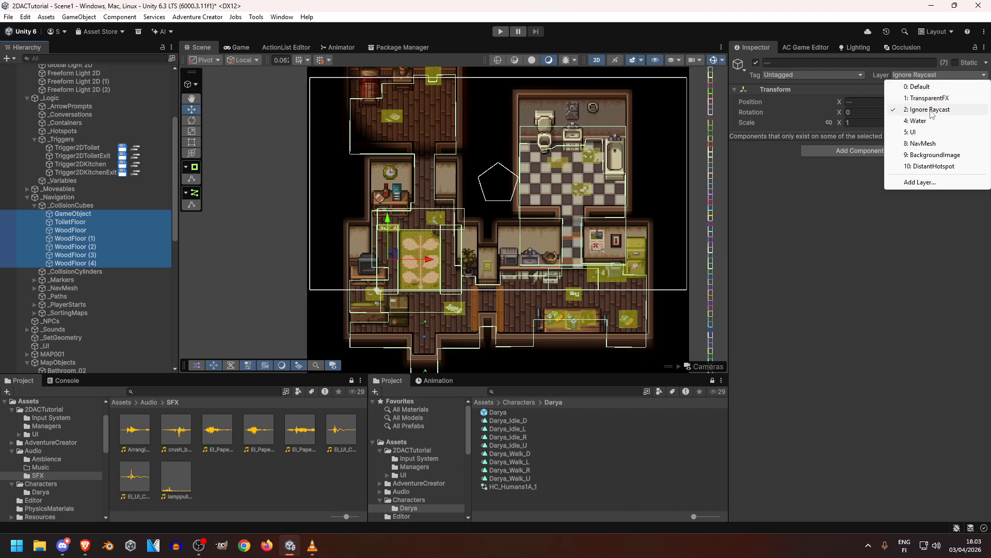
left_click(922, 144)
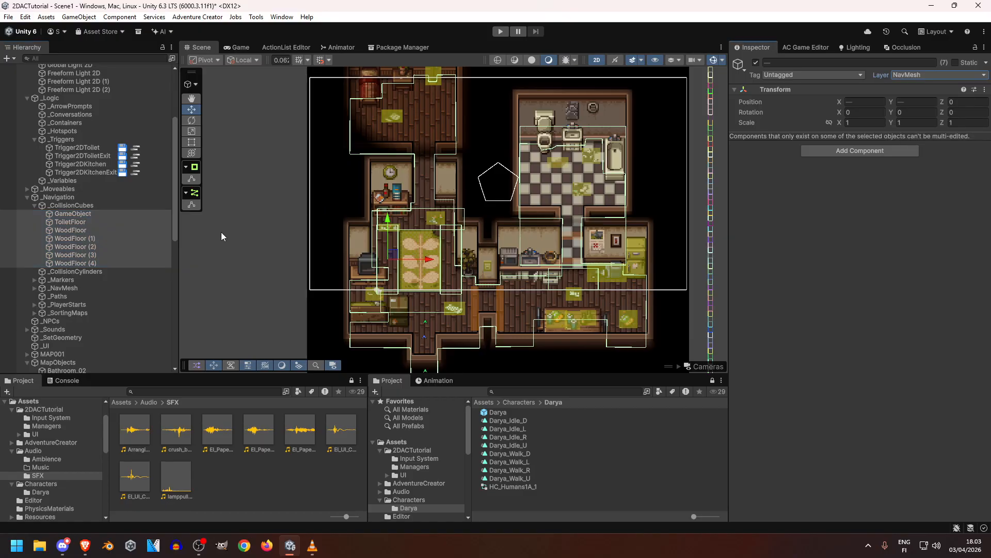
Step: Name User Layer 3 FootstepAudio and assign the seven _CollisionCubes children, GameObject through WoodFloor (4), to it
left_click(929, 75)
left_click(926, 183)
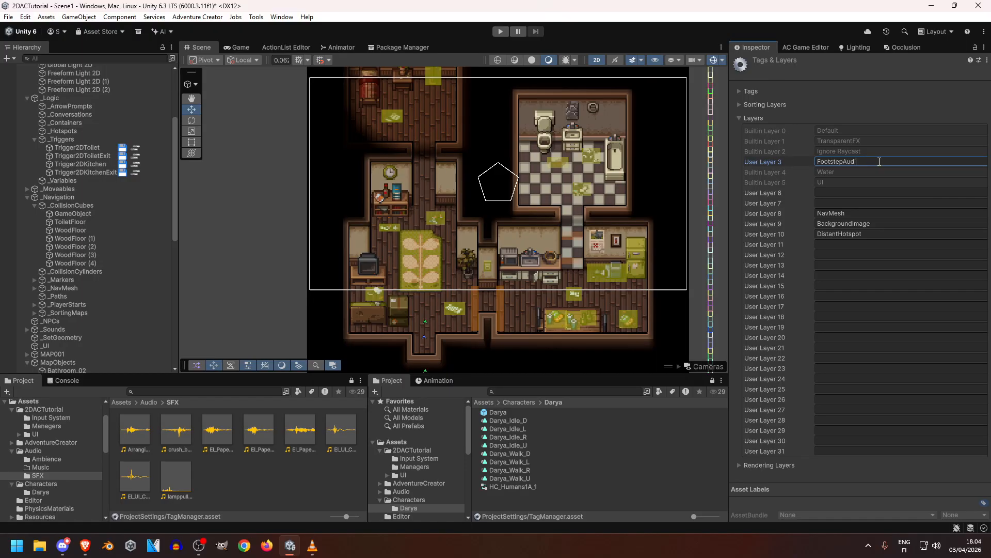
left_click(72, 213)
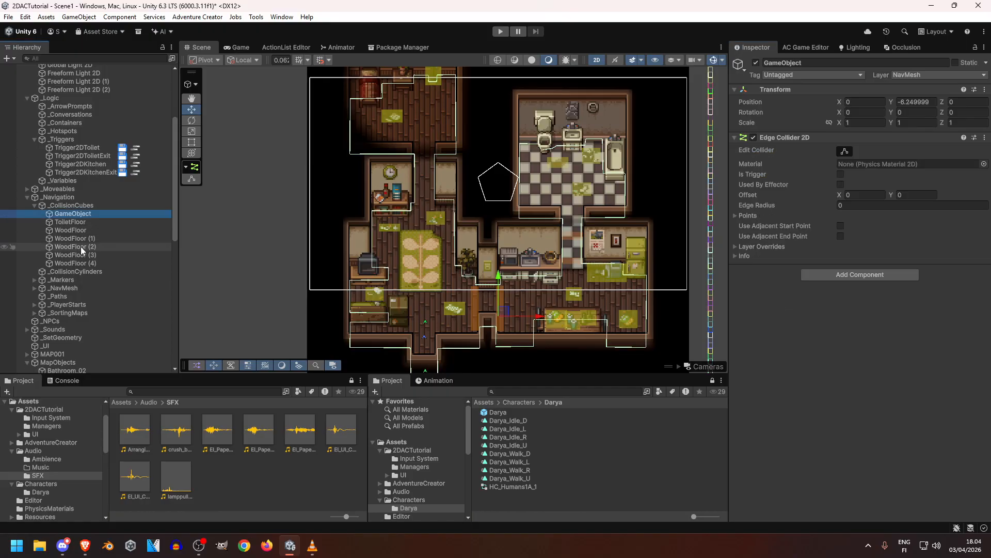
left_click(82, 222)
left_click(88, 262, "shift")
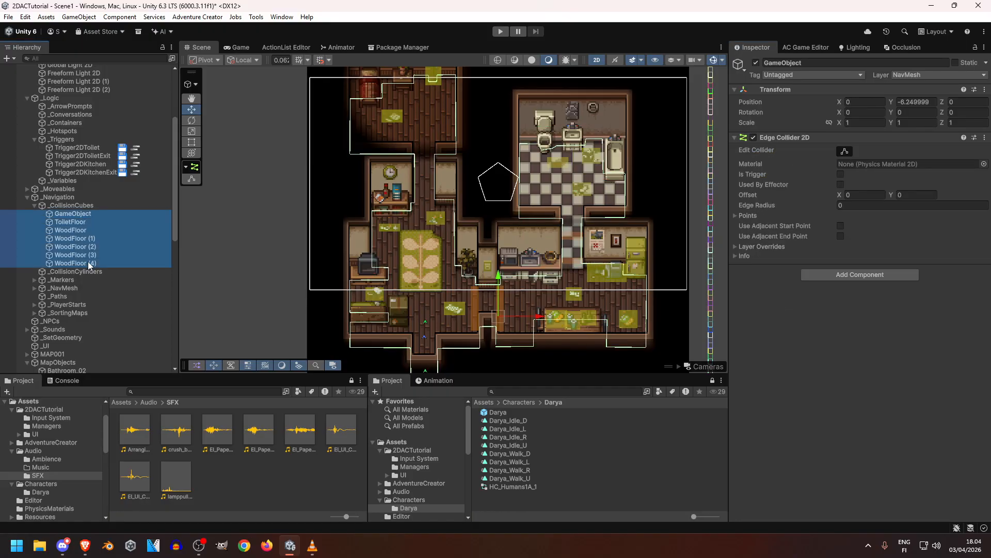
left_click(943, 75)
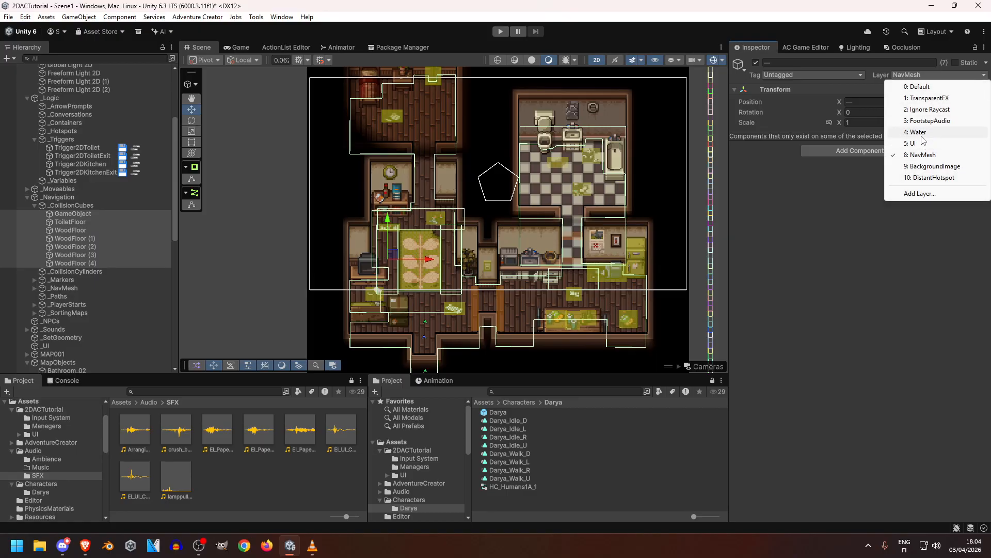
left_click(930, 121)
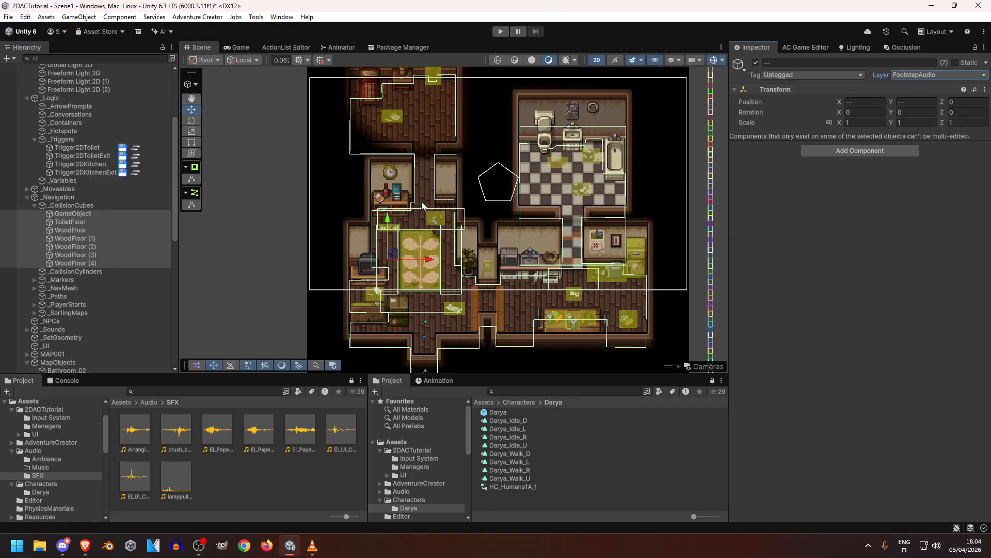
Step: Change the surface auto-detection layer mask in the Footstep sounds component of the Darya prefab
middle_click_drag(422, 205, 408, 171)
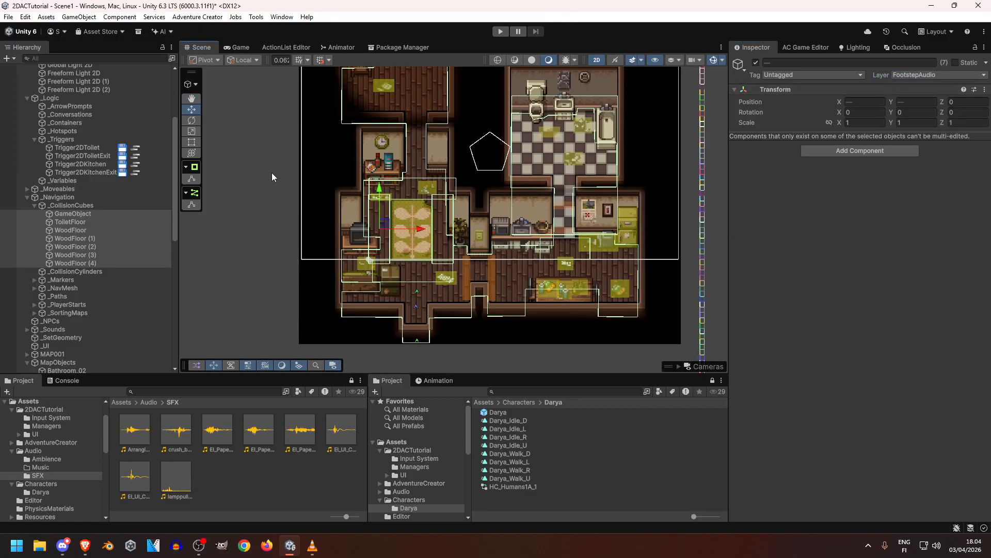
left_click(510, 413)
scroll(819, 340, "down", 10)
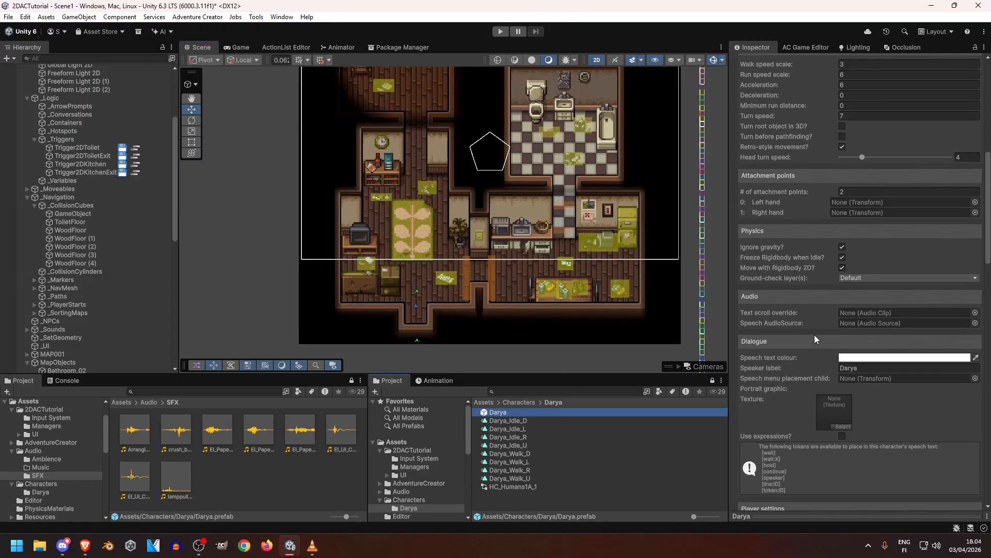
scroll(819, 336, "down", 15)
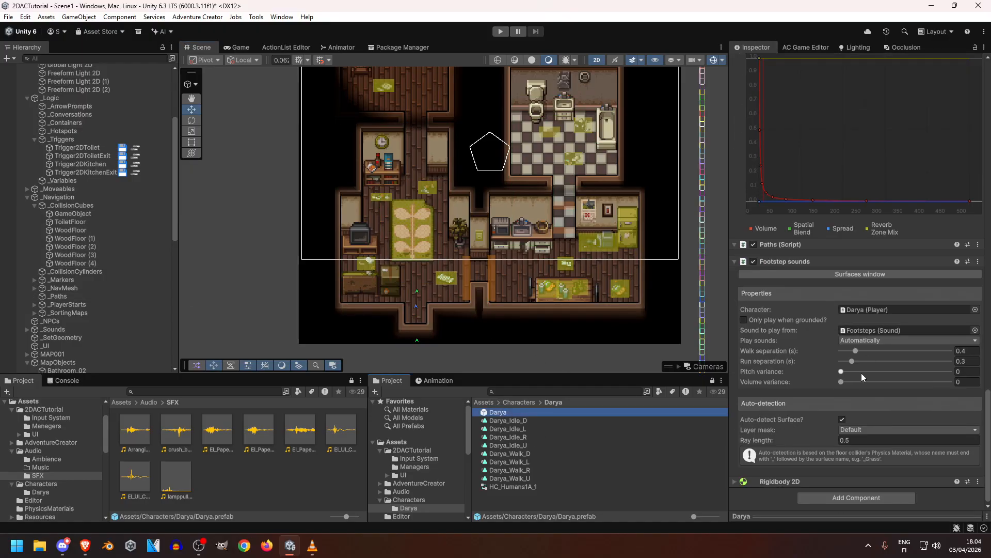
left_click(856, 428)
left_click(870, 368)
Step: Play-test Darya's footsteps across the carpet, wood floor and bathroom tiles, then stop the game and save the scene
left_click(500, 32)
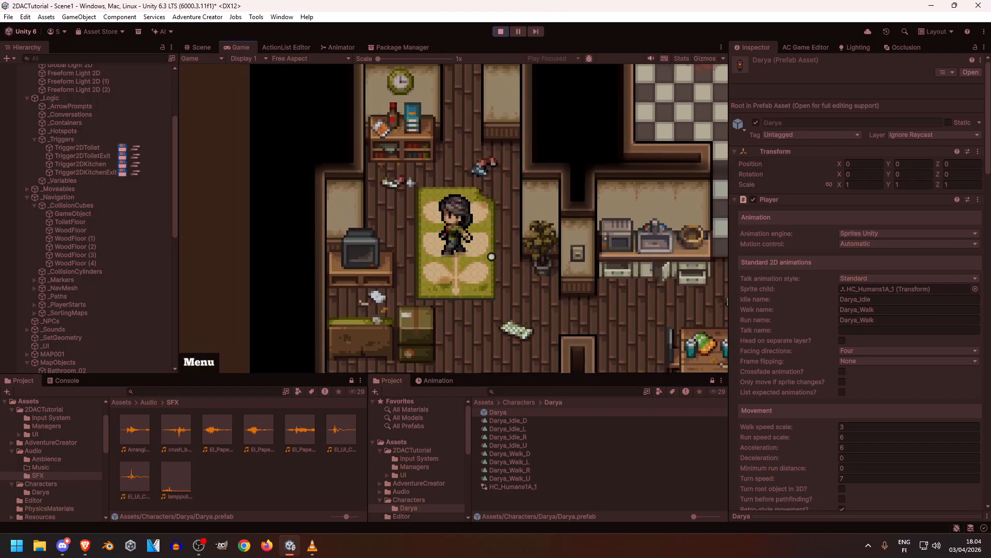
key("d")
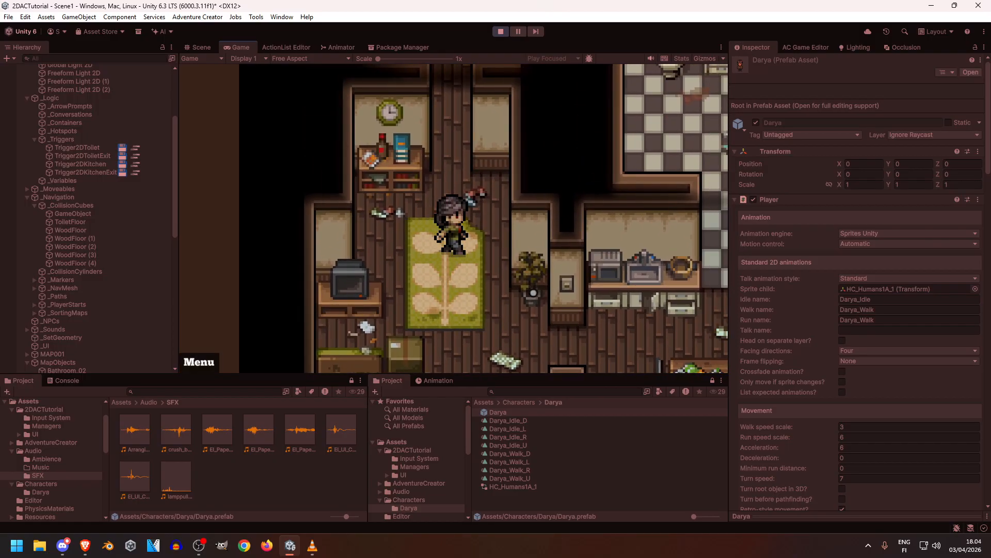
key("s")
key("d")
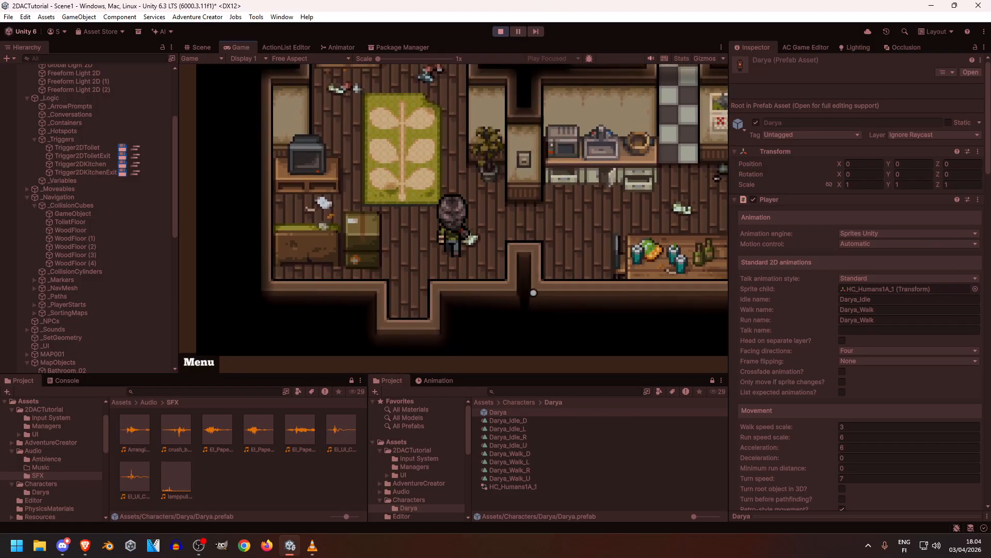
key("w")
key("w")
key("a")
key("w")
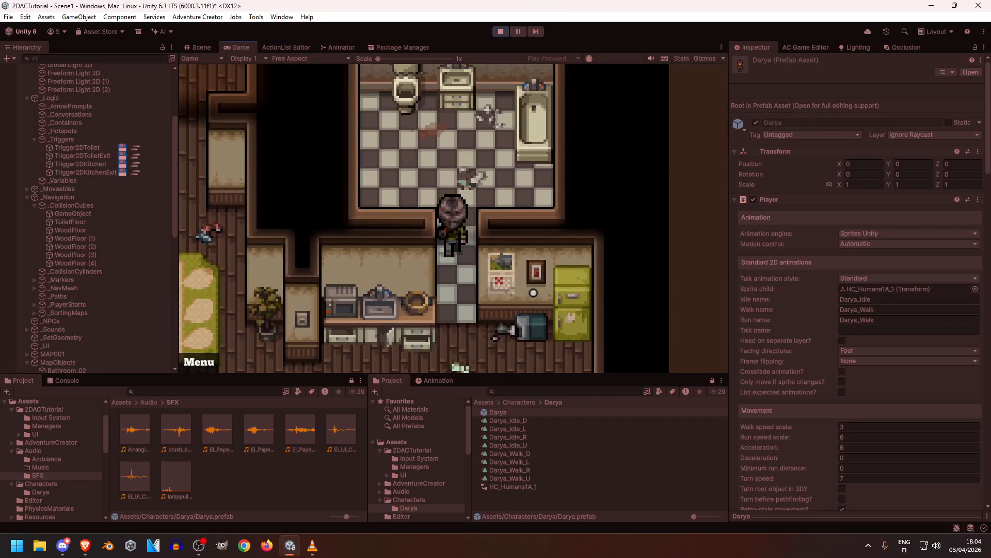
key("ctrl+p")
middle_click_drag(506, 152, 546, 268)
scroll(486, 188, "down", 2)
scroll(469, 196, "up", 5)
scroll(470, 219, "down", 5)
scroll(470, 219, "up", 5)
key("ctrl+s")
Step: Examine the Turn off light: Use action list and locate the light that its turn-on Send message action affects
middle_click_drag(451, 269, 499, 229)
scroll(463, 154, "up", 1)
scroll(423, 200, "down", 7)
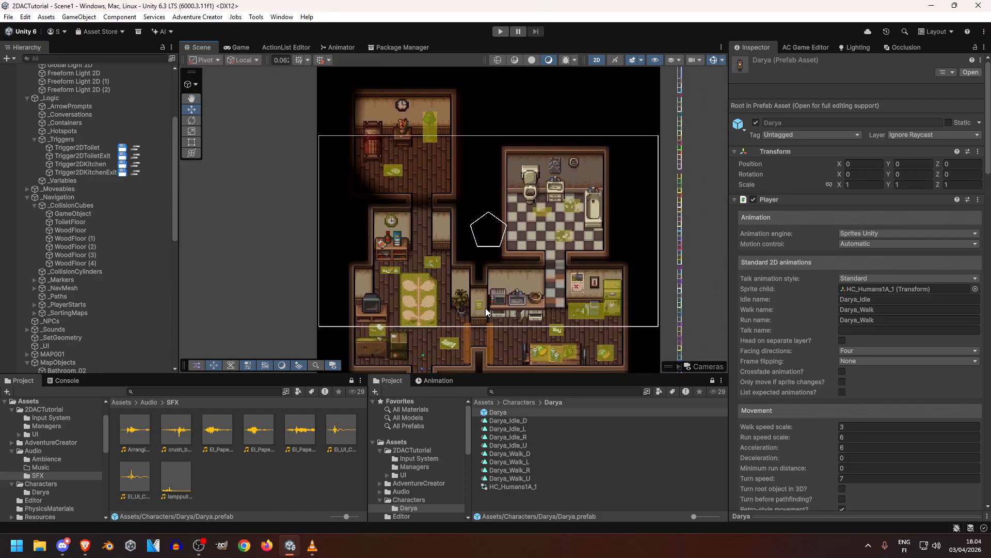
middle_click_drag(480, 190, 487, 135)
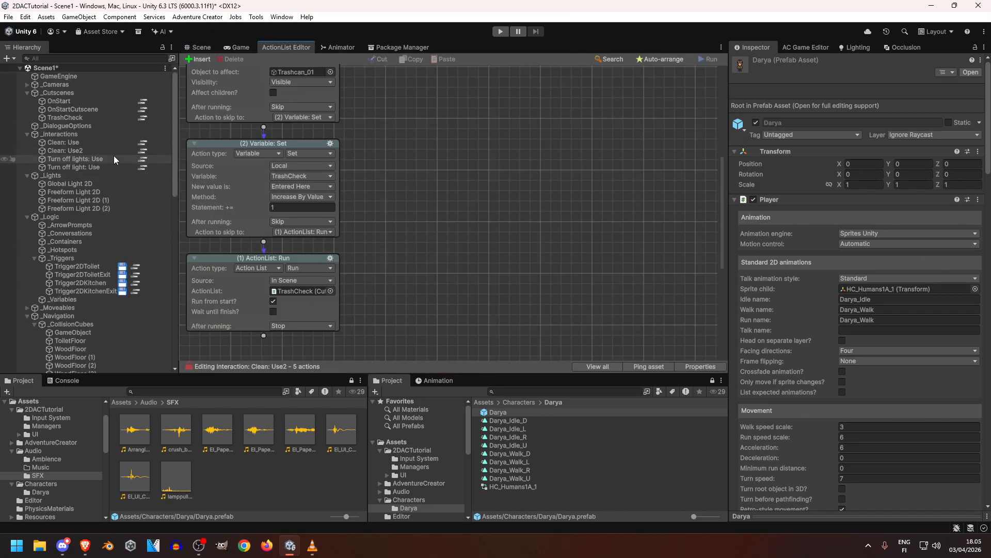
left_click(143, 144)
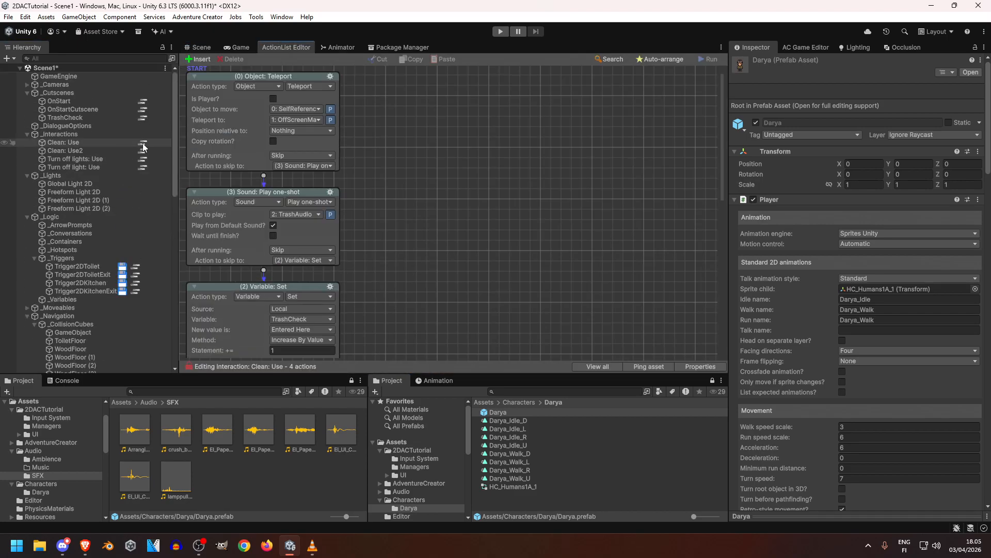
left_click(144, 167)
scroll(525, 159, "down", 10)
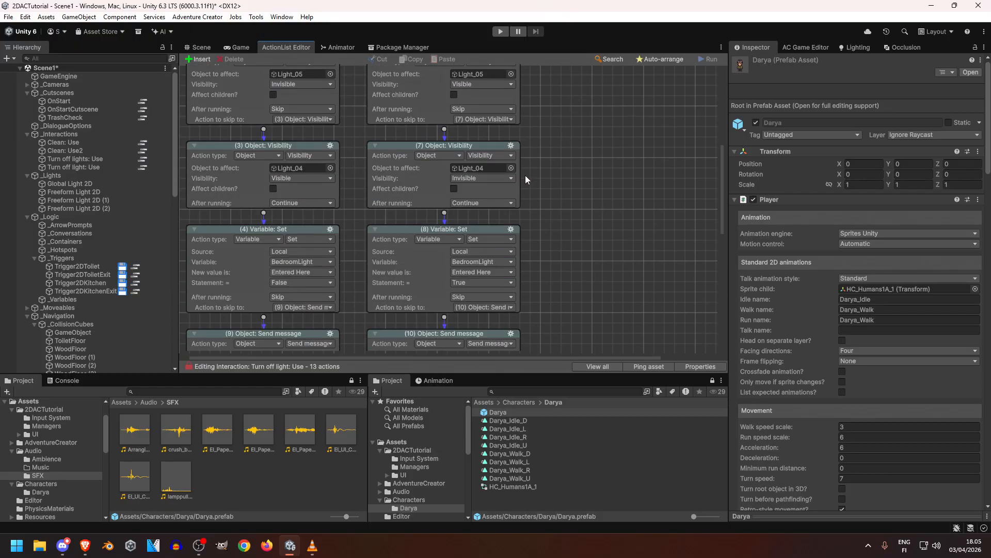
scroll(534, 169, "down", 3)
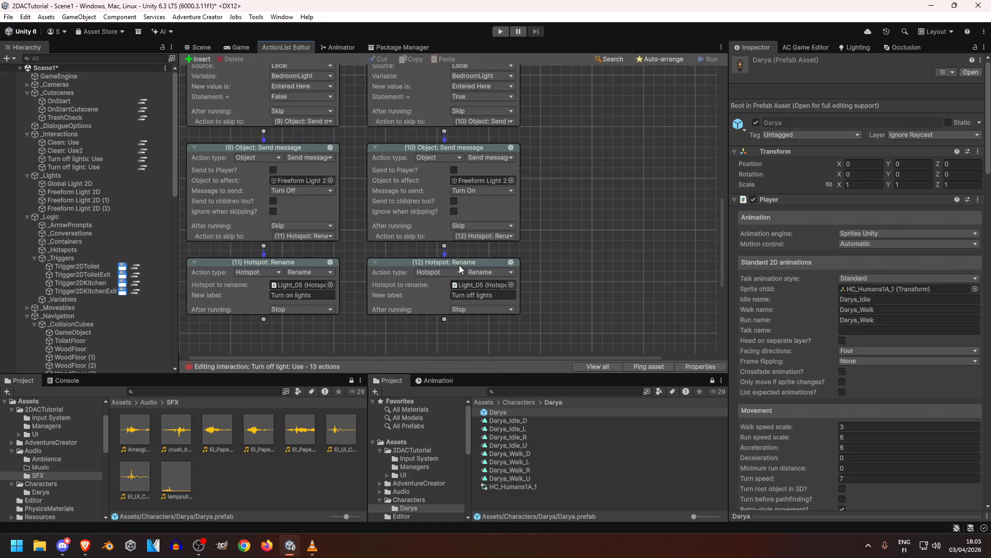
scroll(484, 235, "up", 3)
left_click(473, 232)
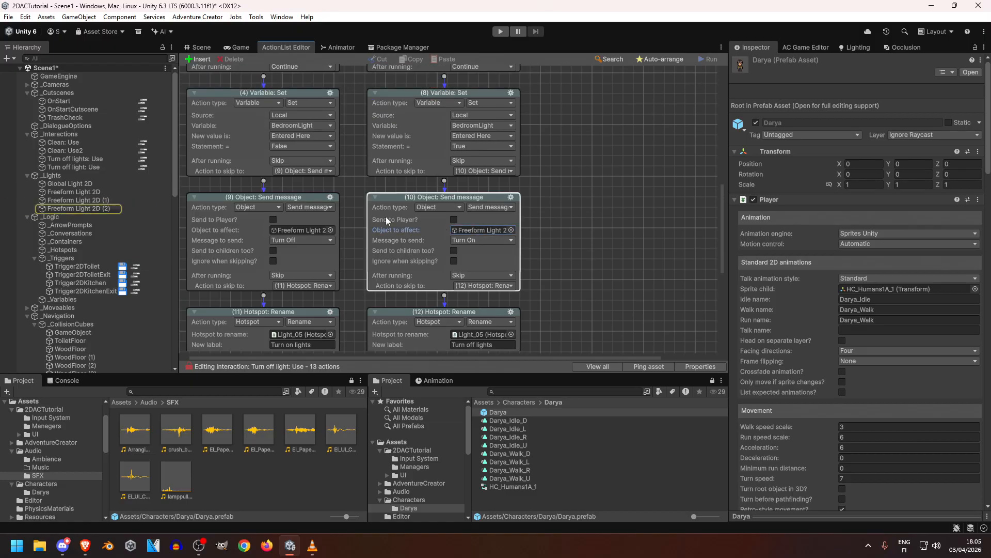
Step: Examine the Light switch component on Freeform Light 2D (2) and the message choices of Send message action 10
left_click(98, 208)
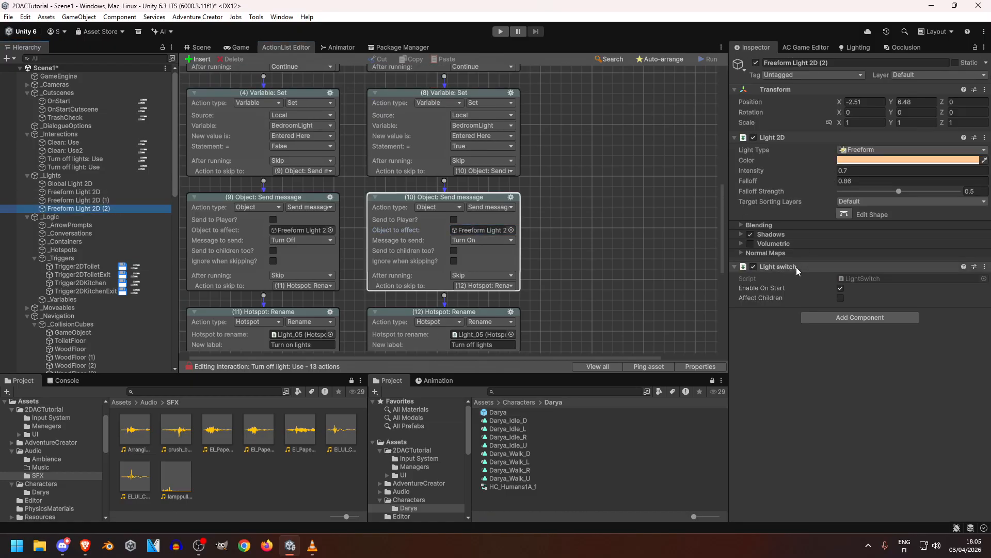
left_click(479, 239)
left_click(513, 252)
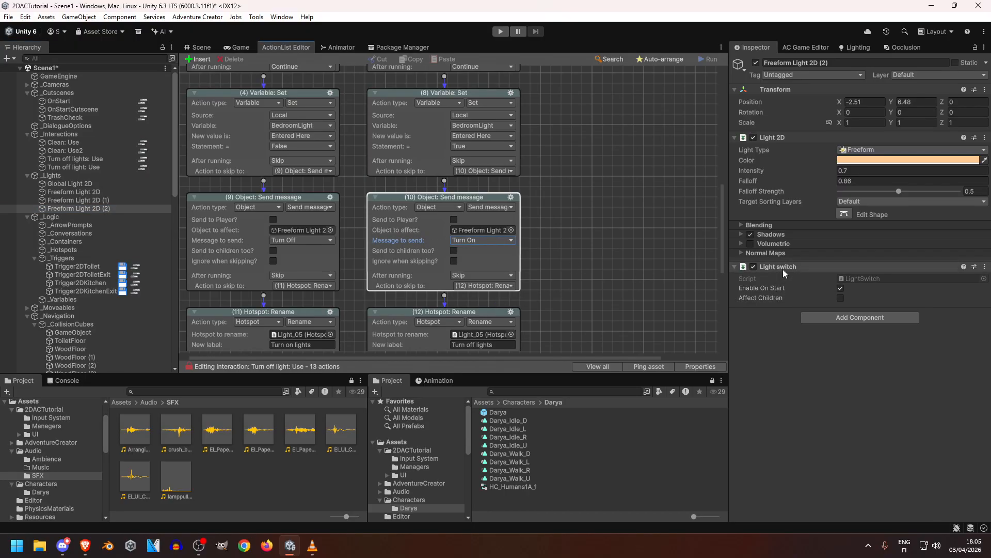
Step: Search the components that can be added to Freeform Light 2D (2) for "parti", without adding any
left_click(840, 317)
type("parti")
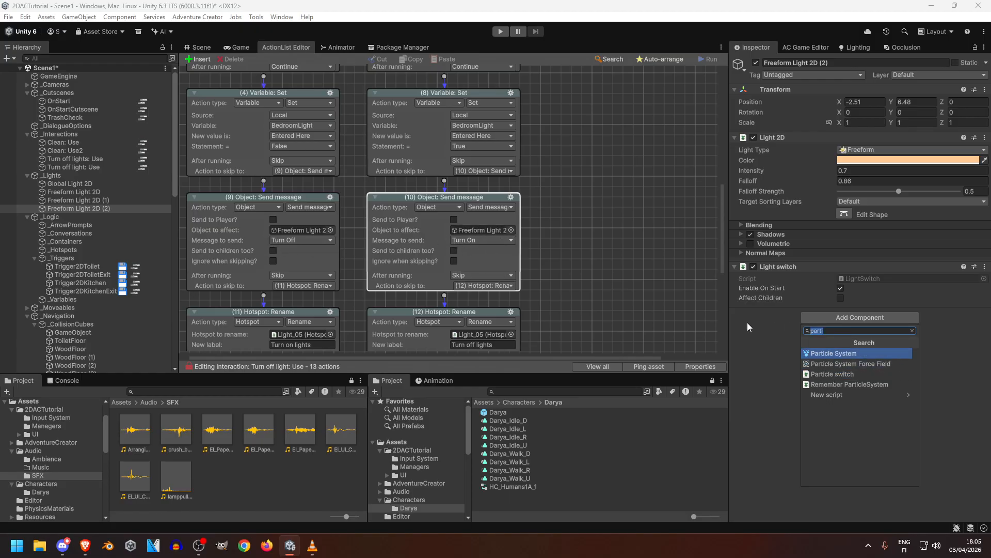
key("BackSpace")
left_click(574, 209)
scroll(581, 212, "down", 2)
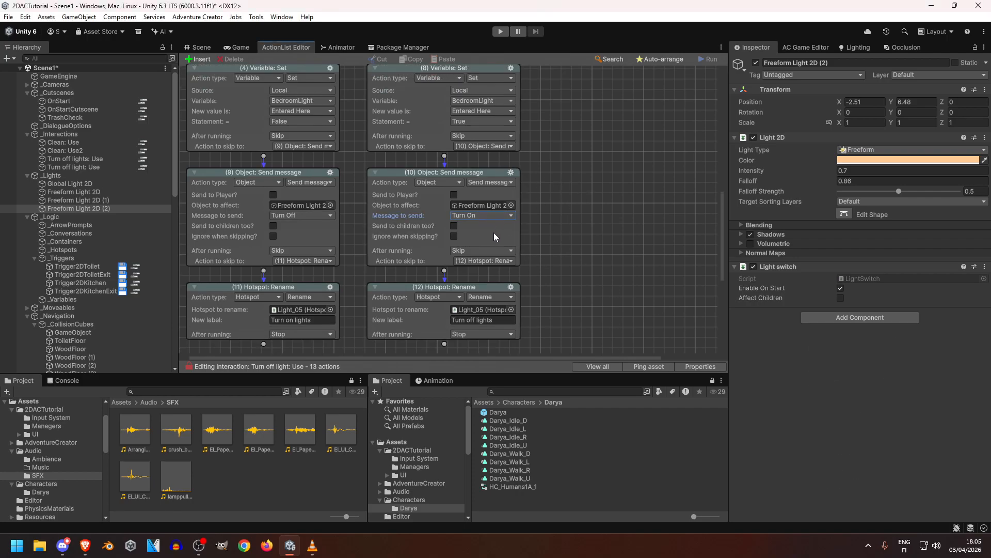
Step: Save the scene, then deselect the light and hide the gizmos in the Scene view
left_click(196, 47)
scroll(248, 232, "down", 3)
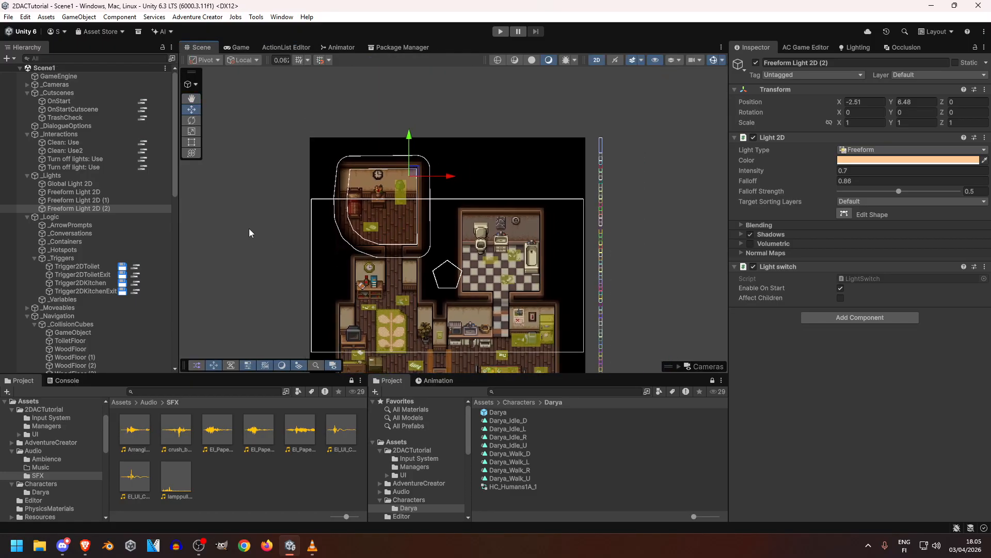
left_click(249, 229)
middle_click_drag(429, 277, 435, 205)
scroll(453, 205, "up", 8)
middle_click_drag(448, 240, 468, 204)
scroll(447, 232, "down", 6)
middle_click_drag(613, 152, 617, 160)
left_click(712, 61)
scroll(537, 149, "down", 1)
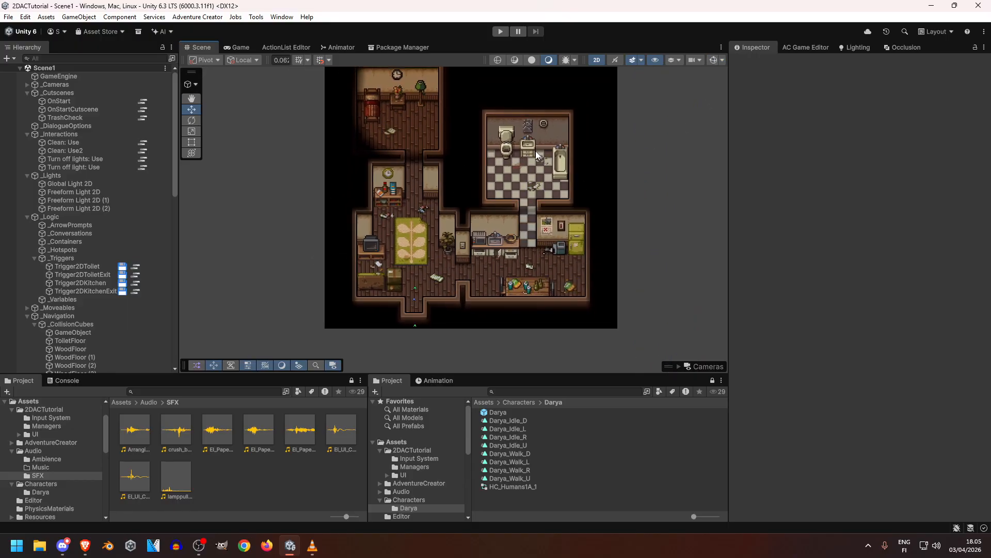
middle_click_drag(534, 153, 518, 180)
scroll(459, 246, "up", 5)
scroll(436, 259, "up", 1)
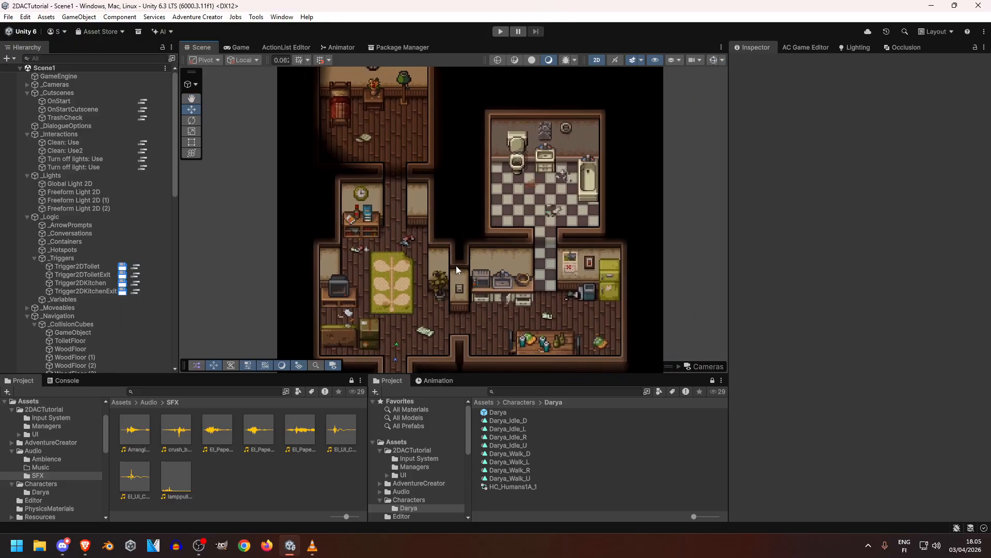
scroll(457, 269, "down", 7)
scroll(456, 260, "up", 5)
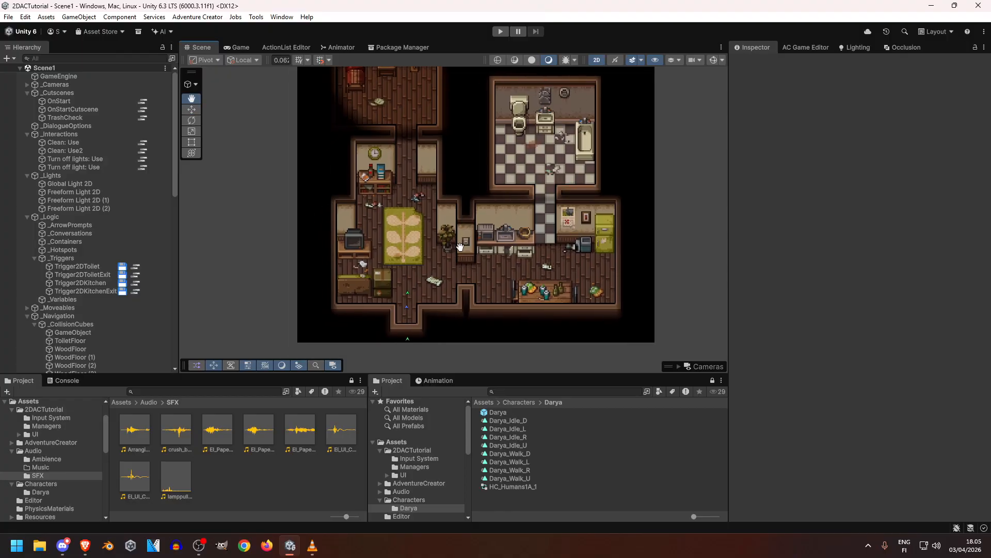
scroll(643, 281, "up", 6)
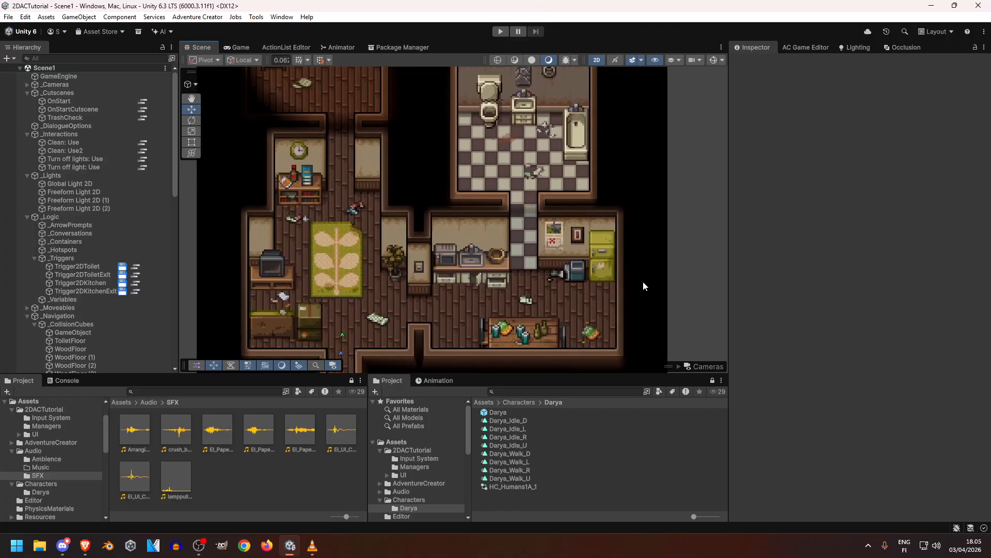